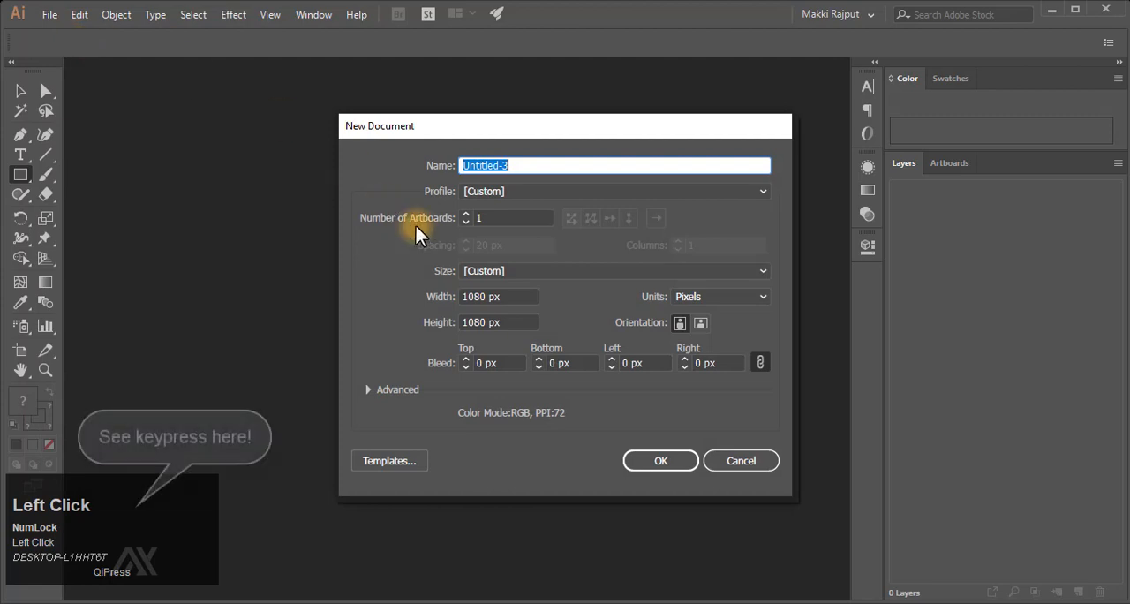
# - Create a new one-artboard document measuring 1080 by 1080 px in RGB colour mode
pyautogui.click(517, 296)
pyautogui.click(527, 323)
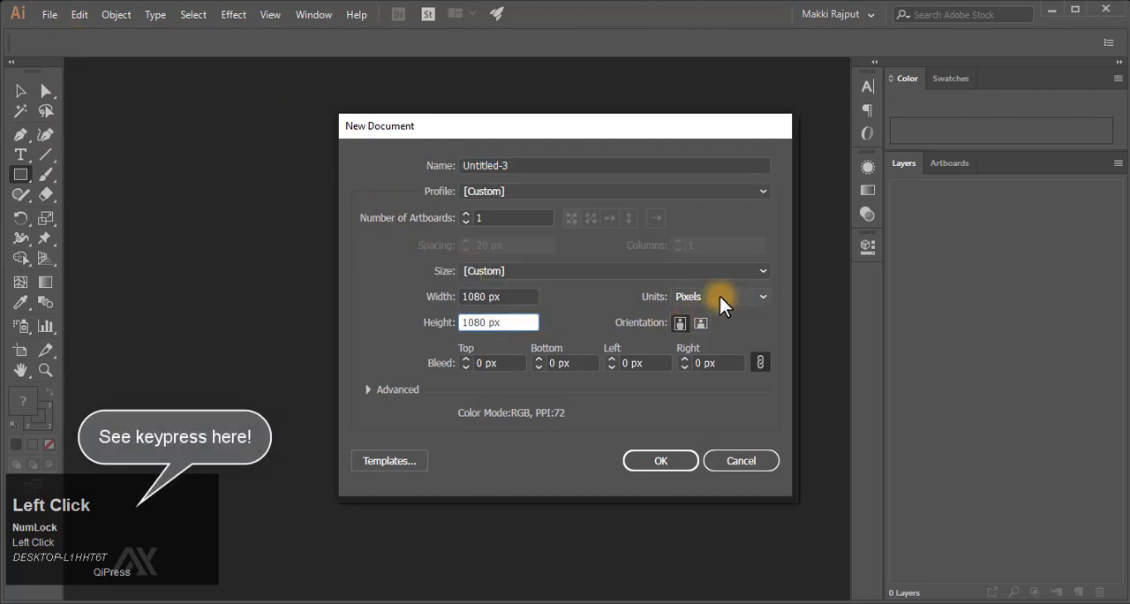
pyautogui.click(666, 461)
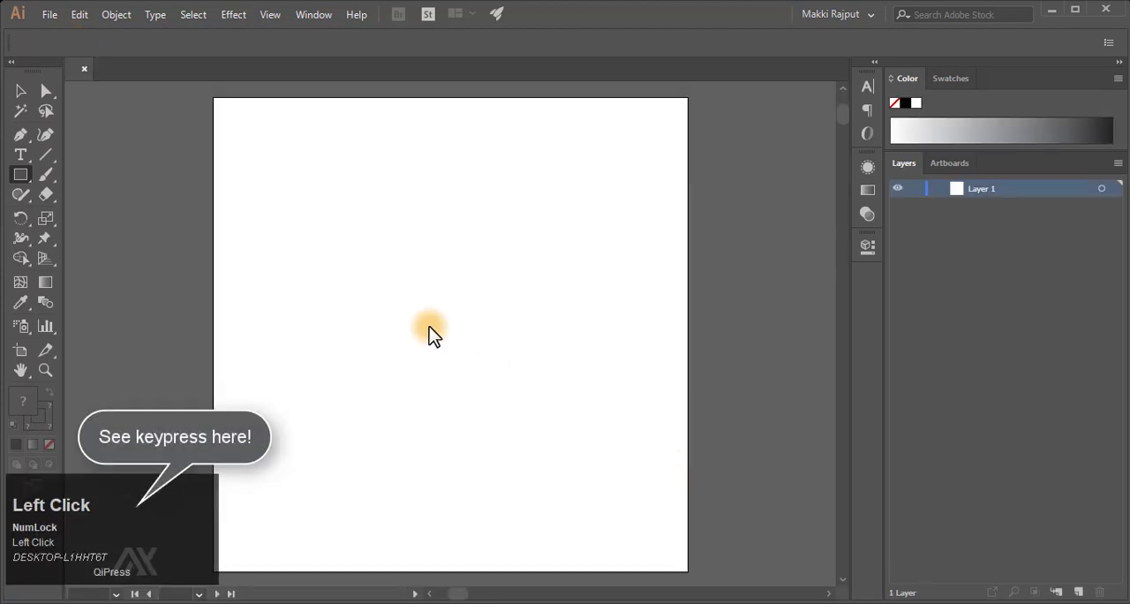
# - Draw a 1080 by 1080 px rectangle and centre it horizontally and vertically on the artboard
pyautogui.rightClick(22, 175)
pyautogui.click(71, 180)
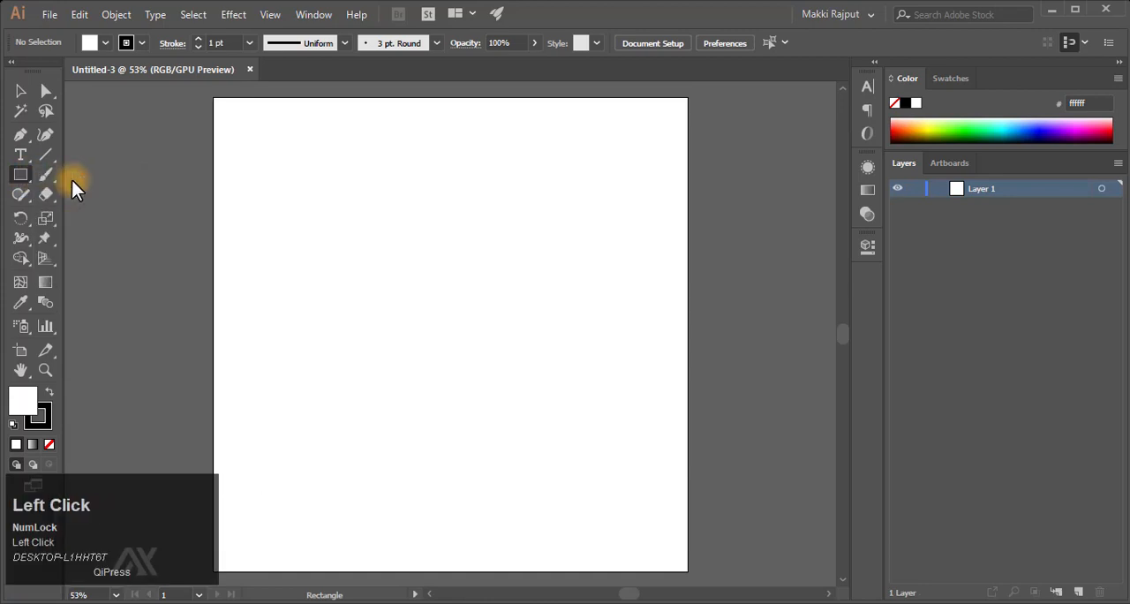
pyautogui.click(293, 191)
pyautogui.click(575, 273)
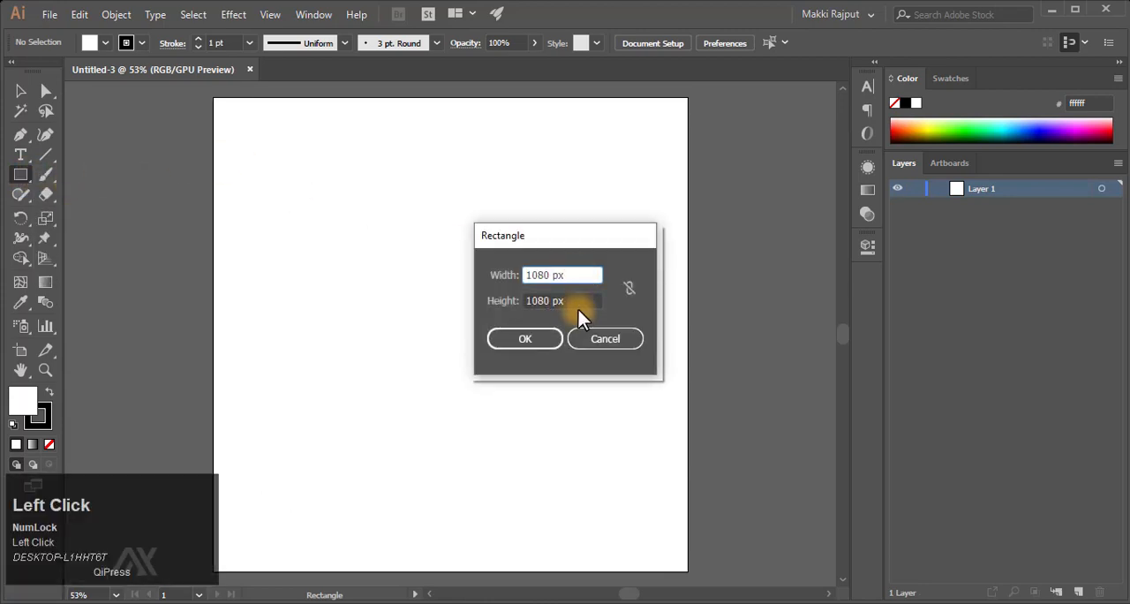
pyautogui.click(578, 310)
pyautogui.click(522, 339)
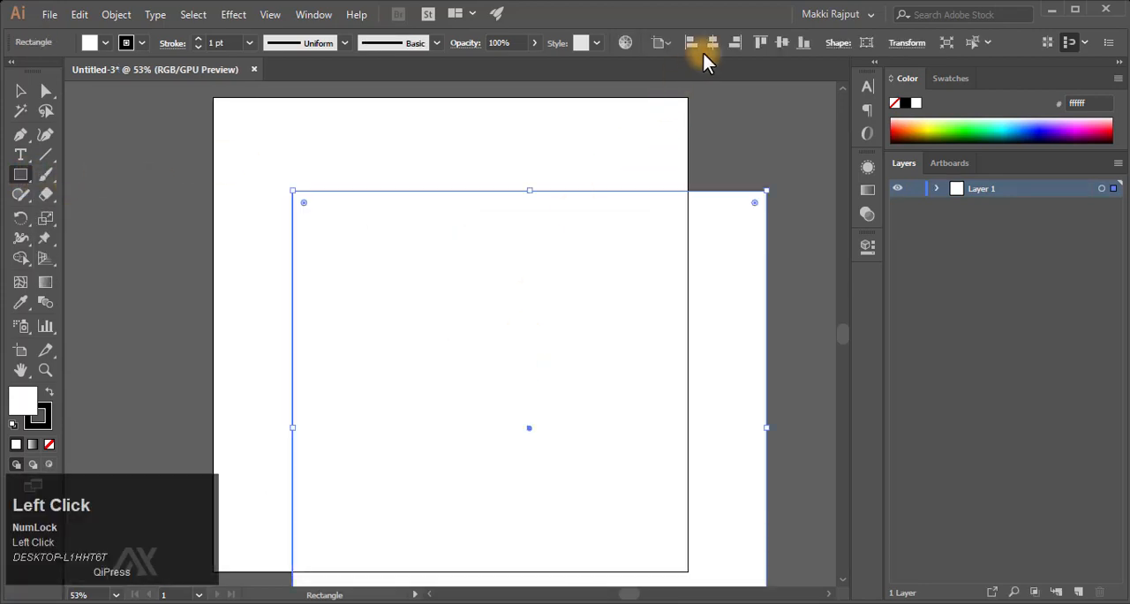
pyautogui.click(713, 43)
pyautogui.click(781, 44)
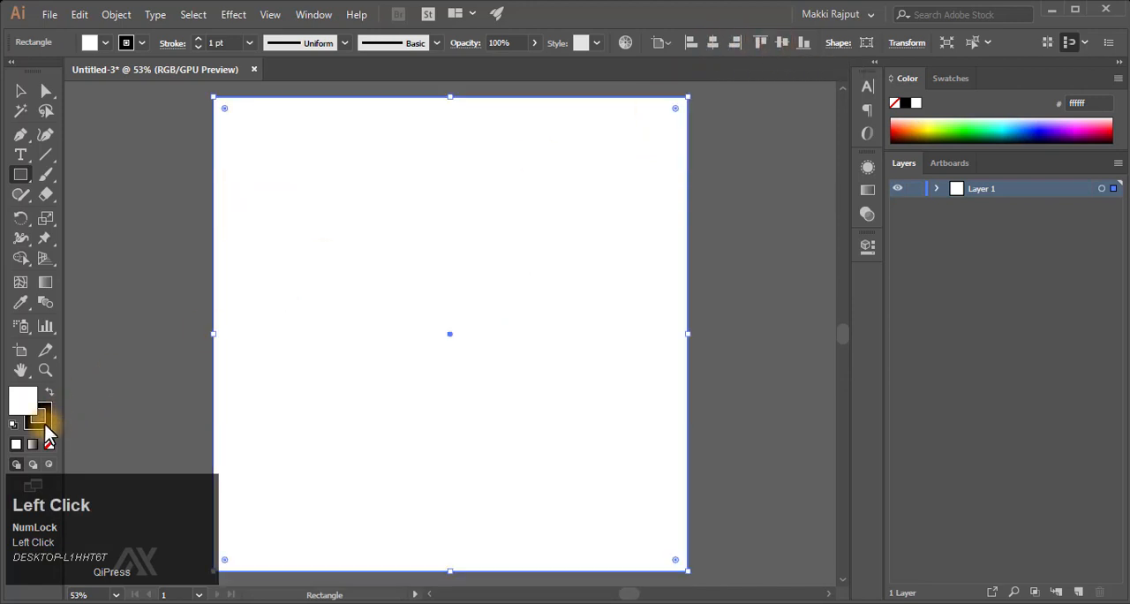
# - Remove the rectangle's stroke and give it a radial gradient fill
pyautogui.click(49, 441)
pyautogui.click(24, 403)
pyautogui.click(34, 445)
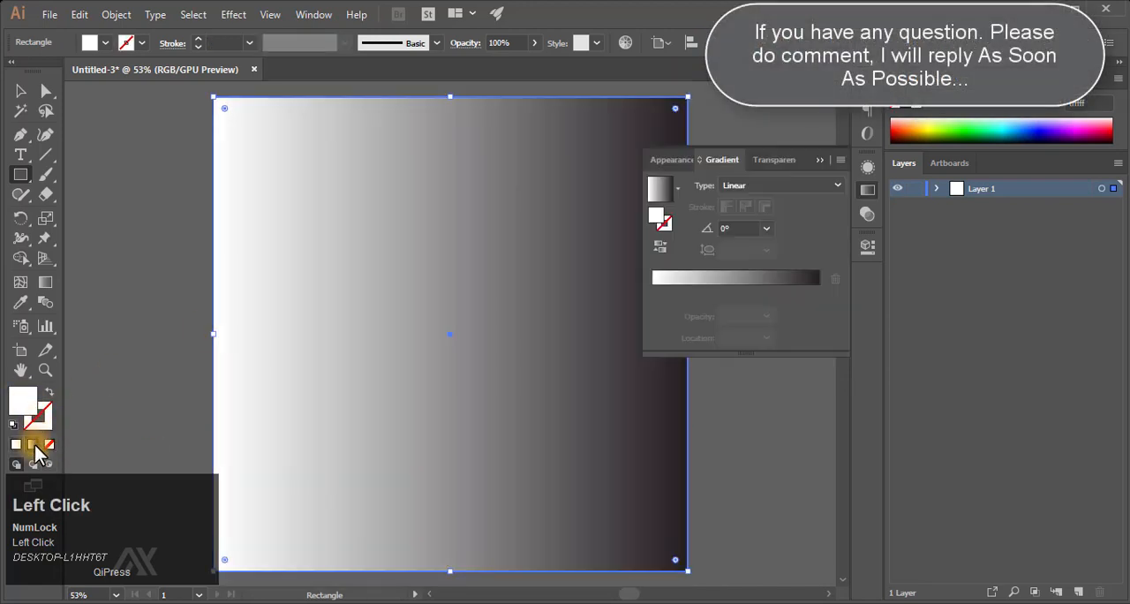
pyautogui.click(796, 183)
pyautogui.click(772, 220)
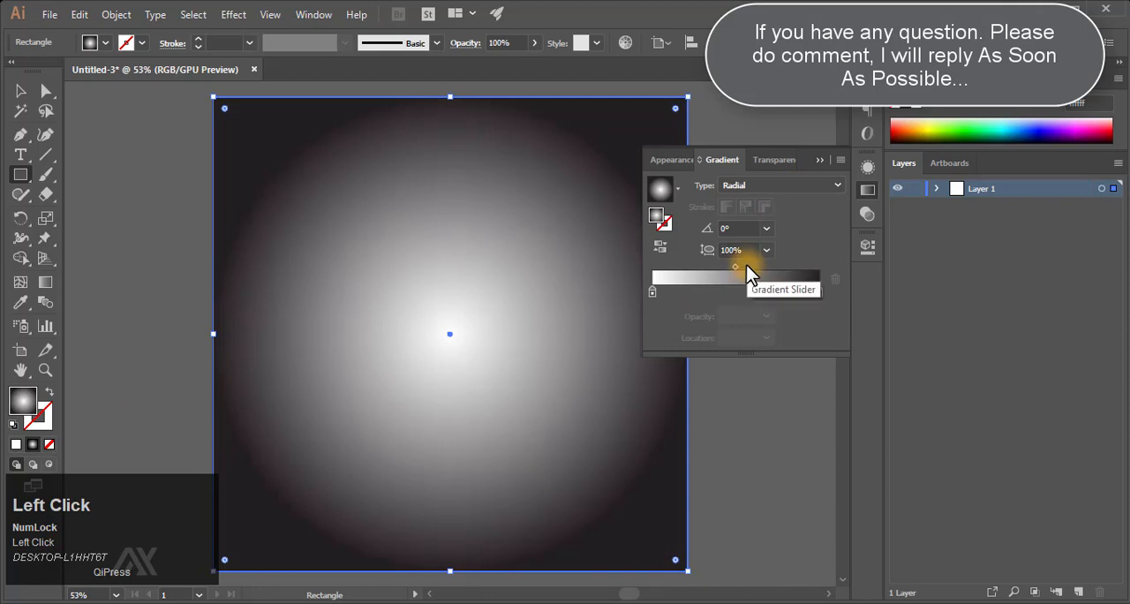
# - Set the gradient's starting colour stop to RGB hex fcecbc
pyautogui.doubleClick(653, 292)
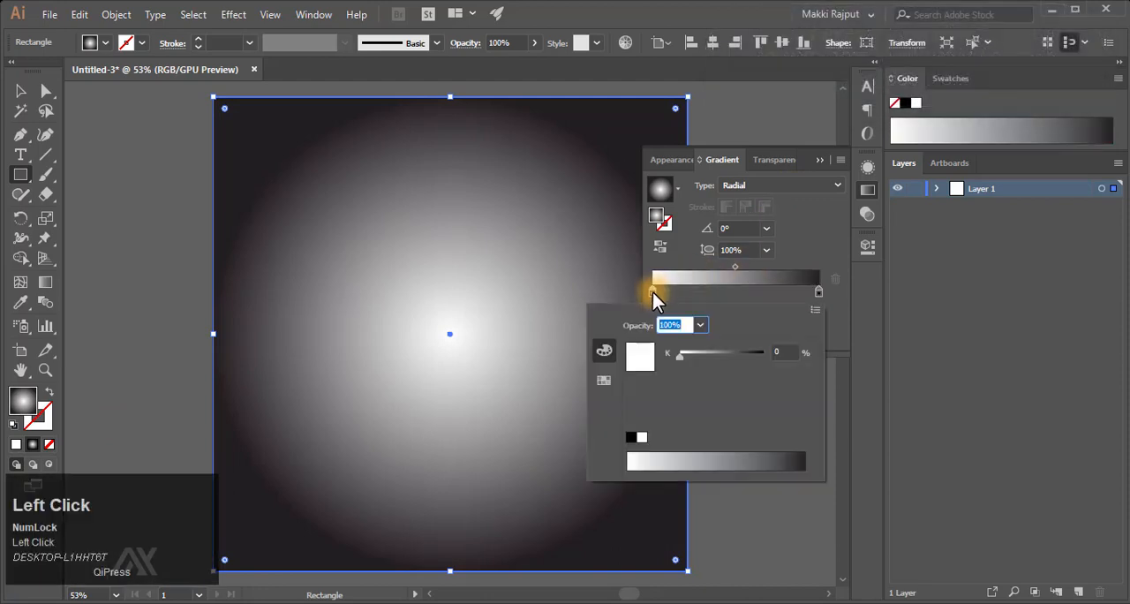
pyautogui.click(814, 309)
pyautogui.click(871, 331)
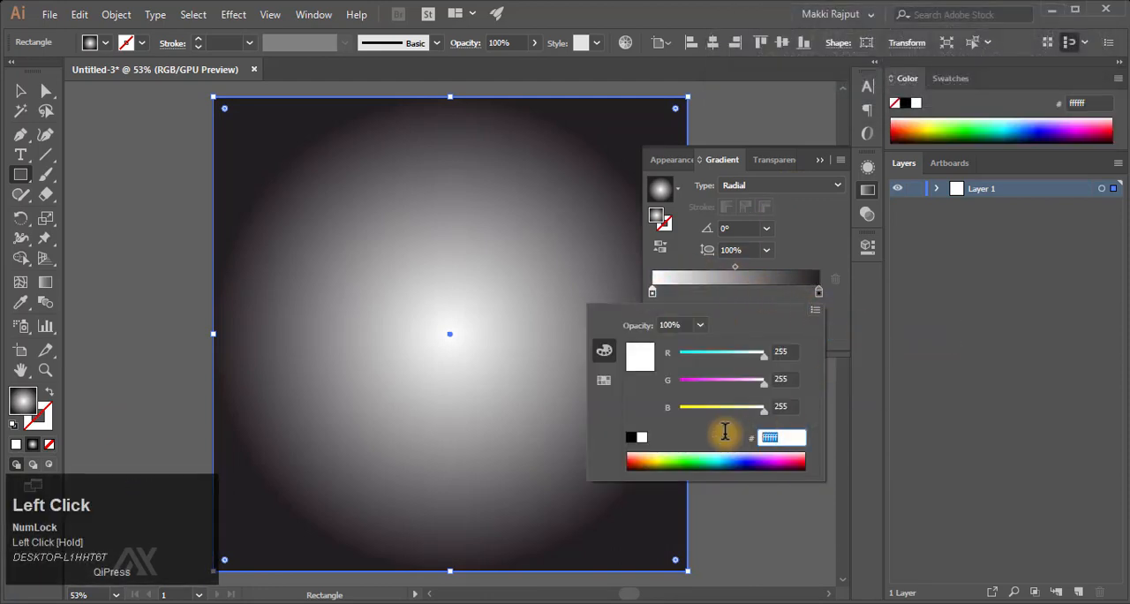
pyautogui.write('fcecbc')
pyautogui.press('Return')
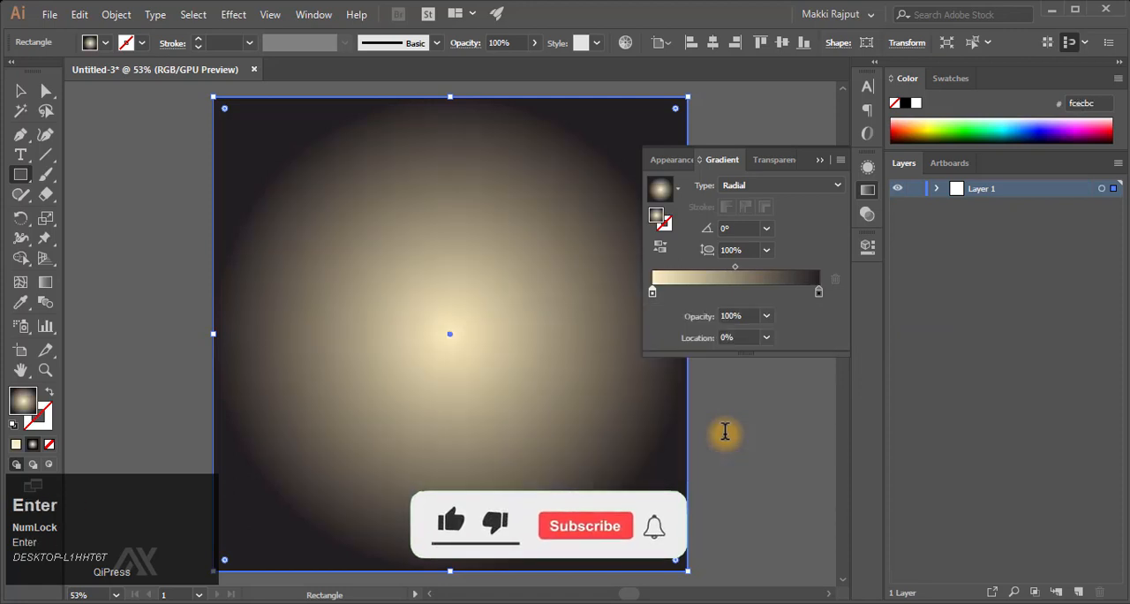
# - Set the gradient's ending colour stop to RGB hex c9a96c
pyautogui.doubleClick(819, 291)
pyautogui.click(814, 310)
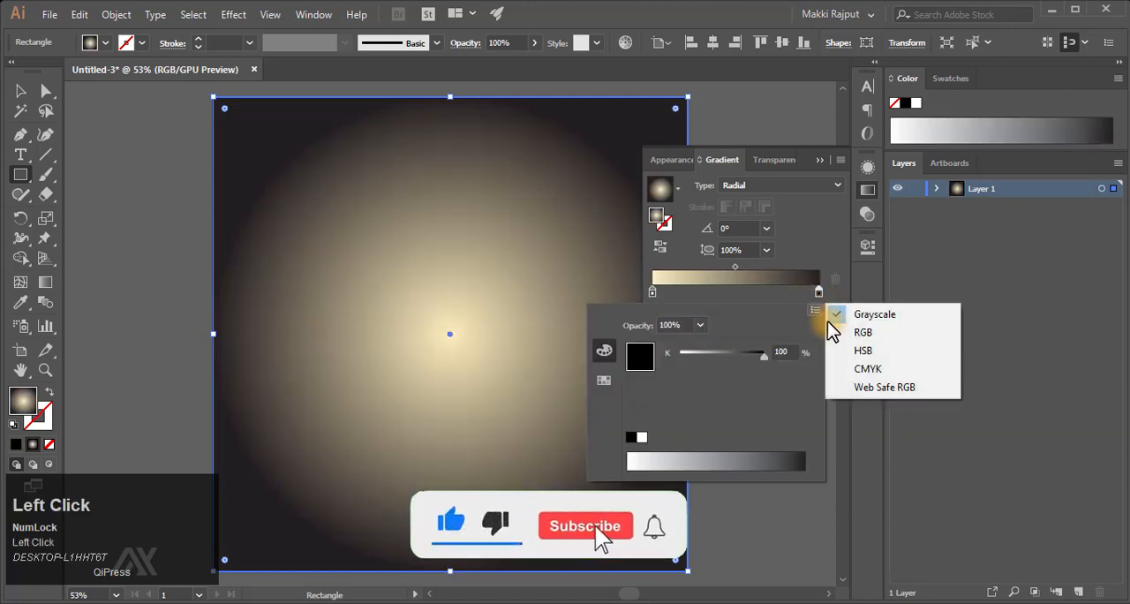
pyautogui.click(864, 332)
pyautogui.moveTo(791, 438); pyautogui.dragTo(739, 435)
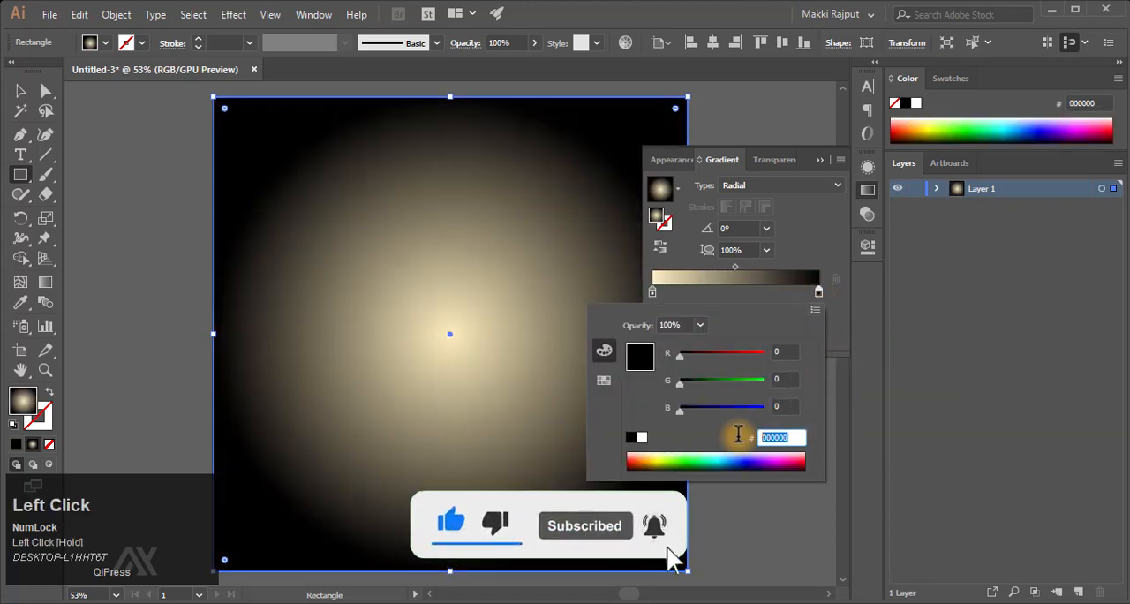
pyautogui.write('c9a9')
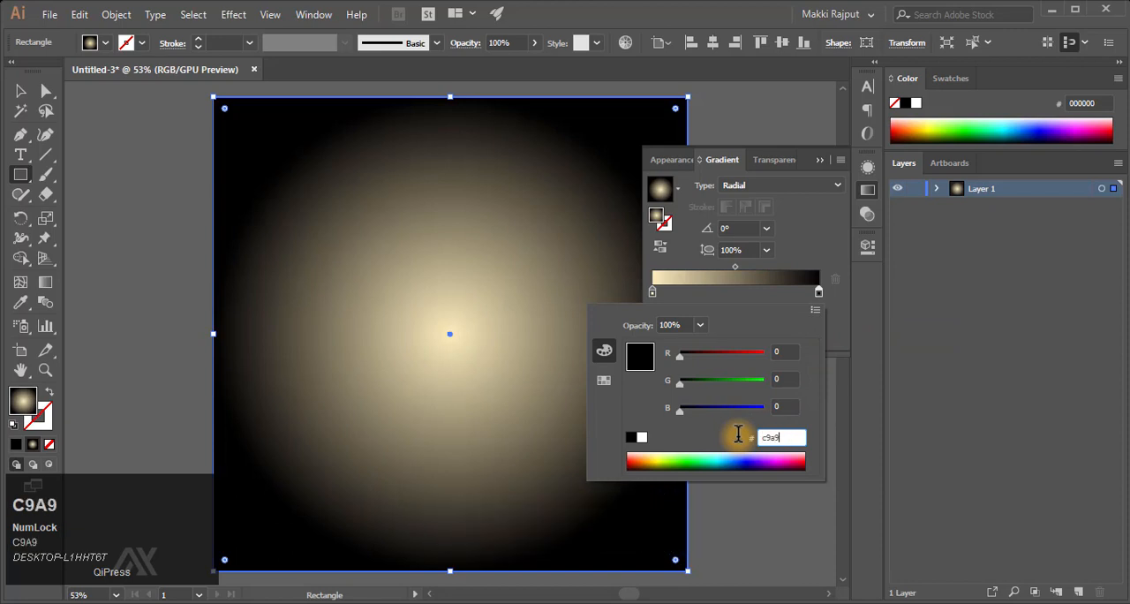
pyautogui.write('6c')
pyautogui.press('Return')
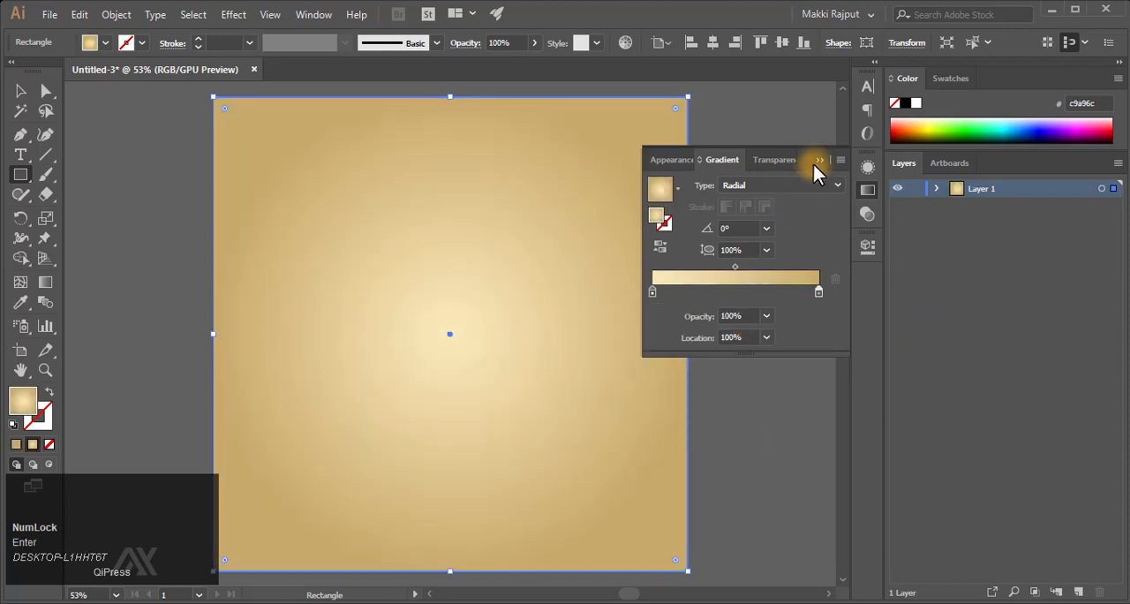
pyautogui.click(817, 161)
# - Duplicate the background rectangle in place and move the copy down so it extends past the artboard's lower edge
pyautogui.click(937, 188)
pyautogui.hotkey('ctrl', '-')
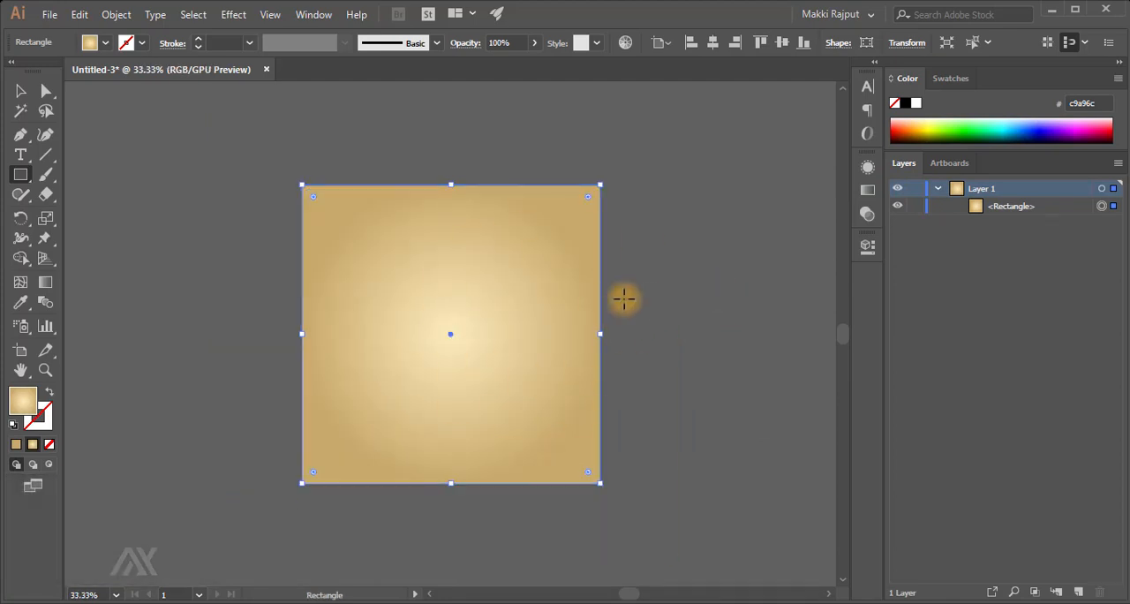
pyautogui.press('v')
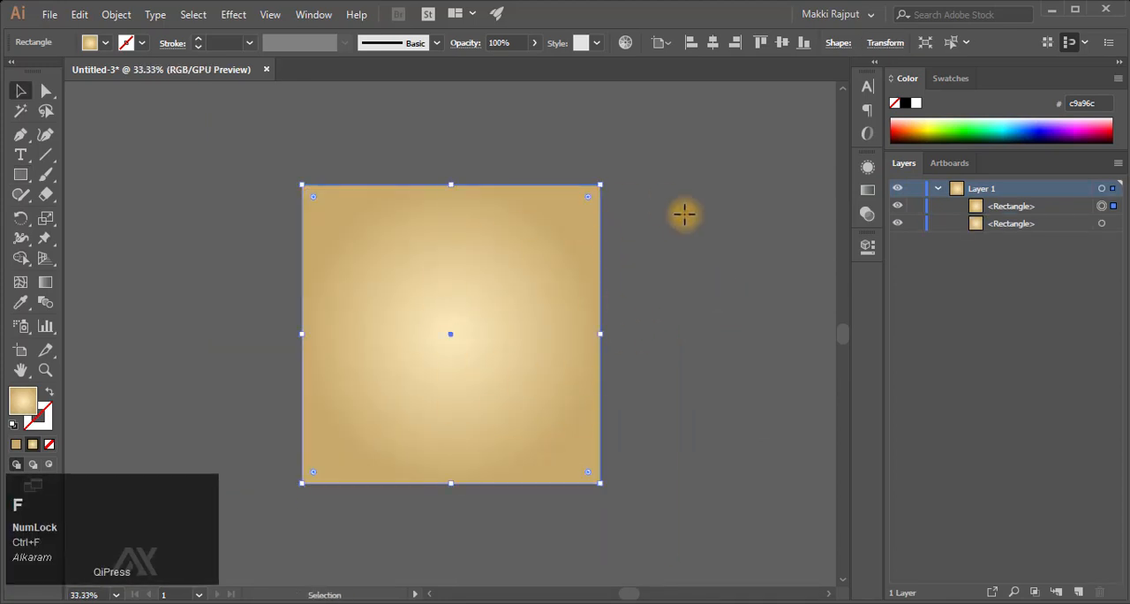
pyautogui.moveTo(510, 334); pyautogui.dragTo(553, 473)
pyautogui.scroll(-5, 553, 472)
pyautogui.scroll(1, 553, 473)
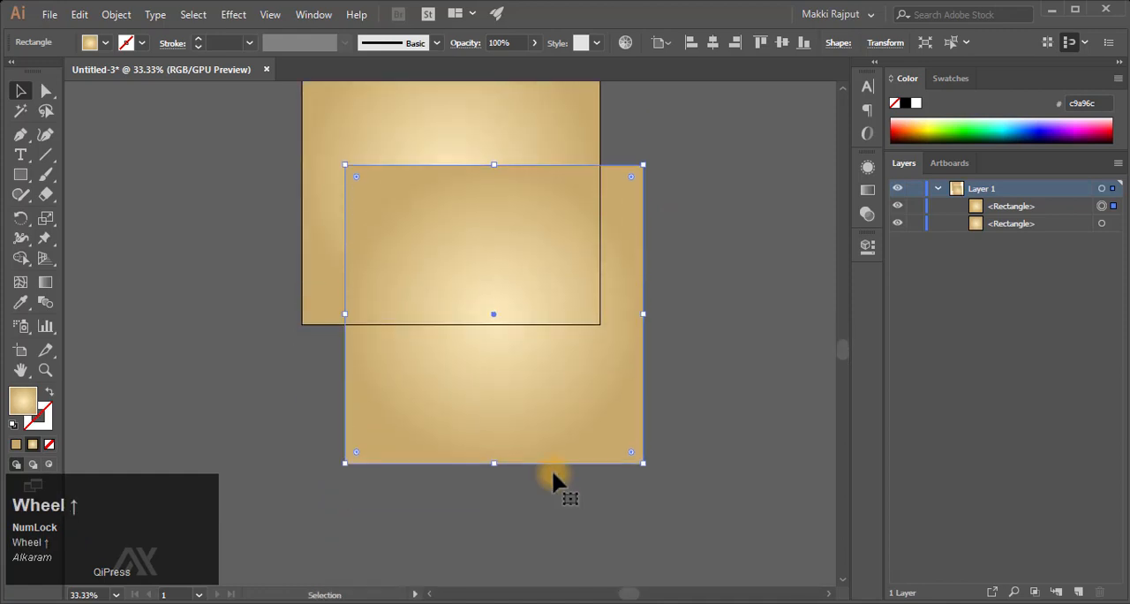
pyautogui.moveTo(551, 392); pyautogui.dragTo(517, 452)
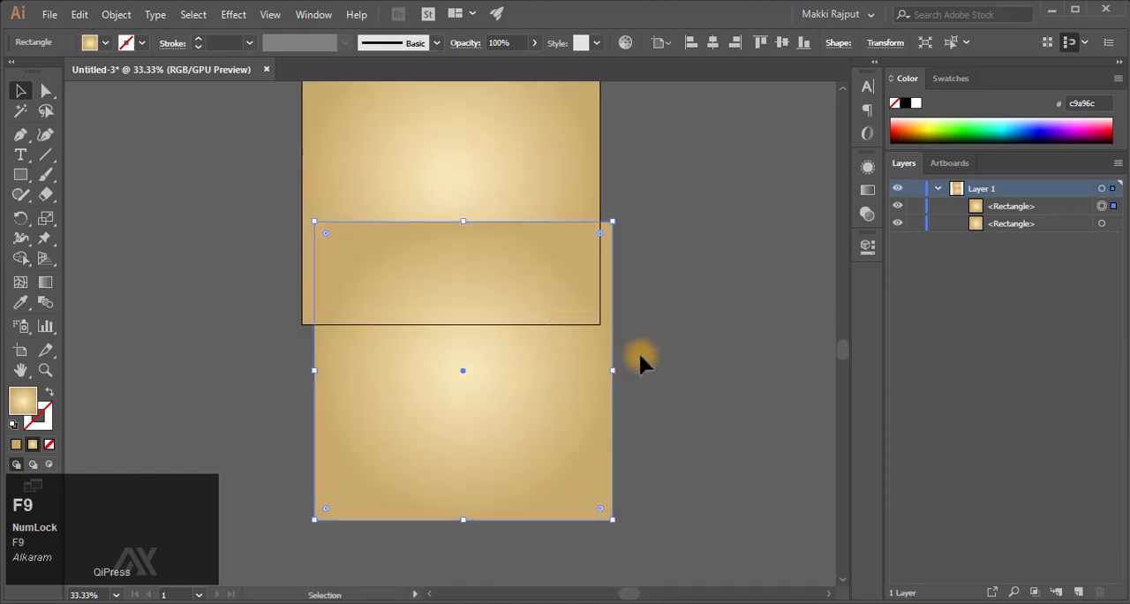
# - Rotate the copied rectangle counterclockwise, reduce its height and widen it into a tilted band across the artboard's lower edge
pyautogui.moveTo(620, 526); pyautogui.dragTo(638, 507)
pyautogui.moveTo(468, 395); pyautogui.dragTo(487, 426)
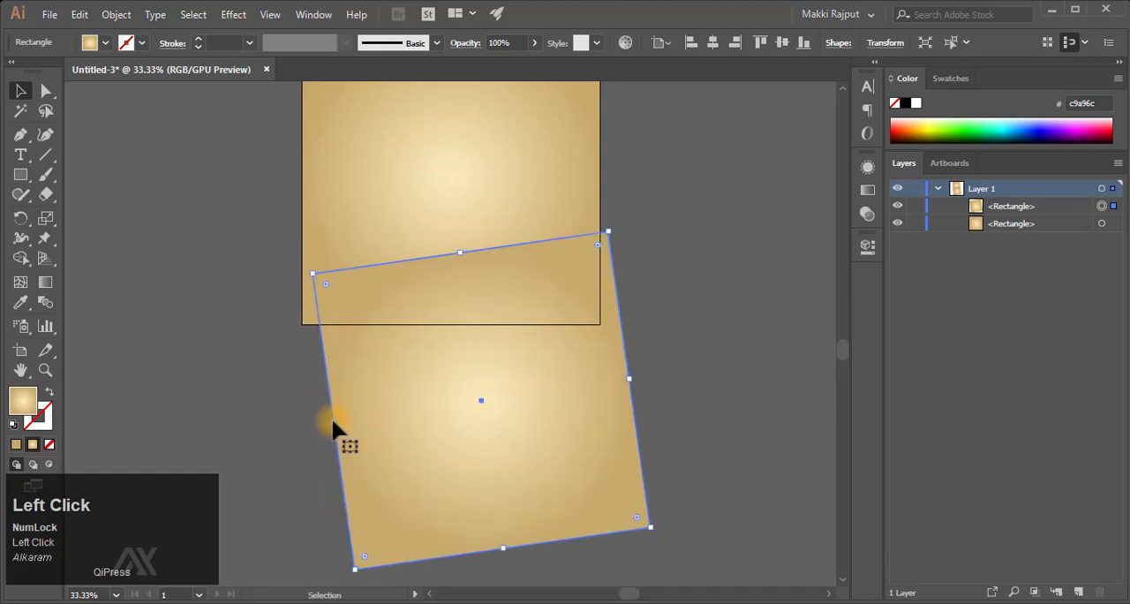
pyautogui.moveTo(334, 428); pyautogui.dragTo(308, 427)
pyautogui.moveTo(491, 545); pyautogui.dragTo(459, 378)
pyautogui.moveTo(634, 362); pyautogui.dragTo(647, 343)
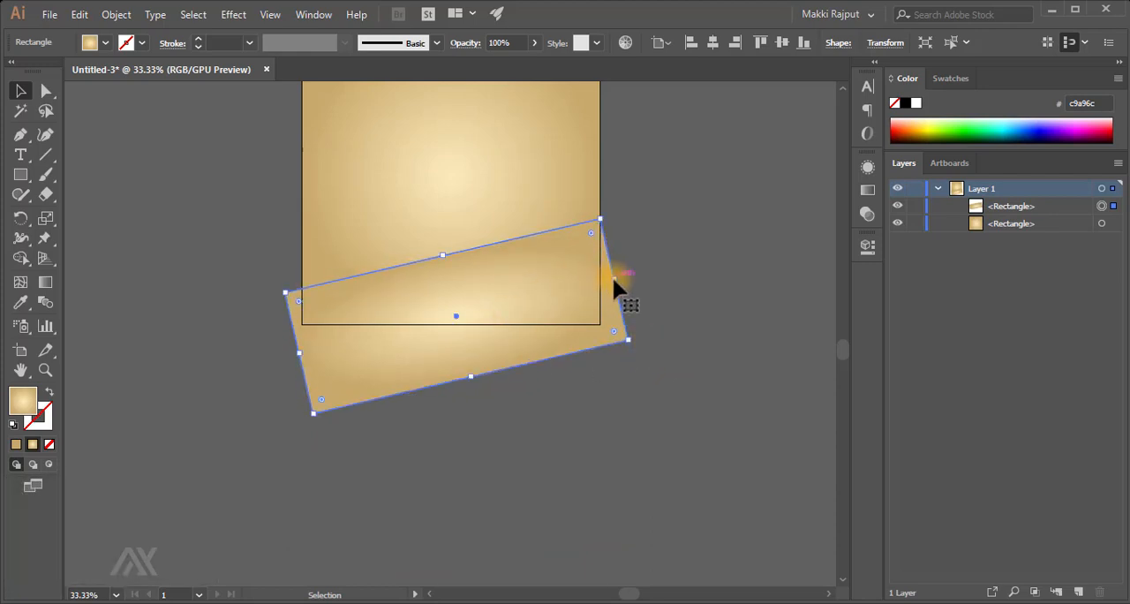
pyautogui.moveTo(612, 277); pyautogui.dragTo(628, 277)
pyautogui.moveTo(442, 257); pyautogui.dragTo(474, 295)
# - Turn off Smart Guides and shift the tilted band slightly to the left
pyautogui.click(271, 14)
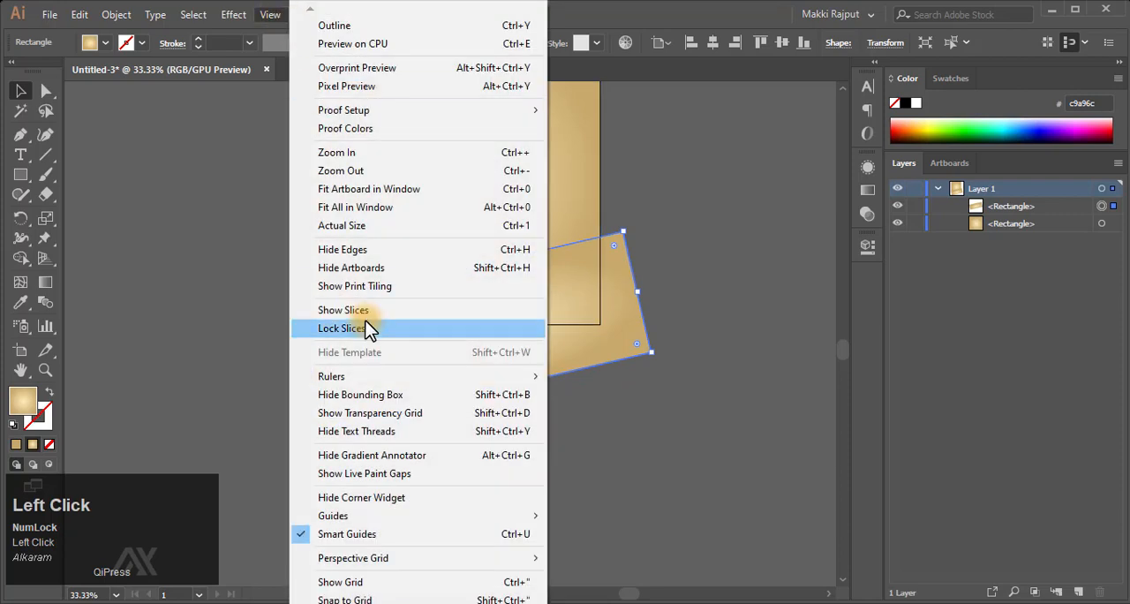
pyautogui.click(410, 534)
pyautogui.moveTo(528, 304)
pyautogui.mouseDown()
pyautogui.moveTo(507, 308)
pyautogui.moveTo(521, 303)
pyautogui.mouseUp()
# - Replace the tilted band's gradient with a solid fill of hex 828186
pyautogui.click(17, 444)
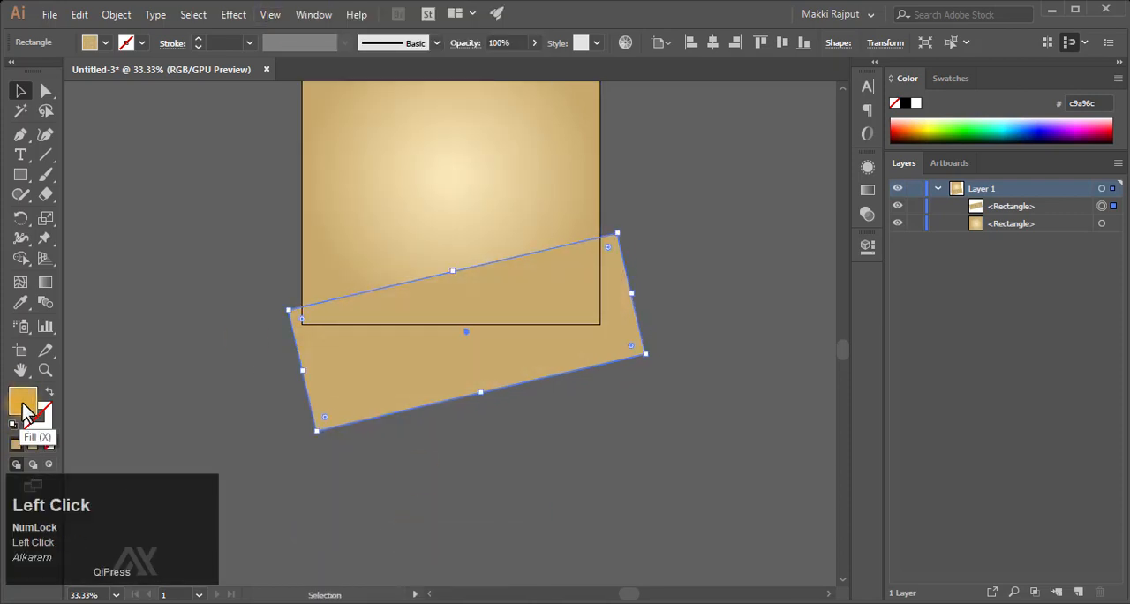
pyautogui.doubleClick(22, 404)
pyautogui.write('82')
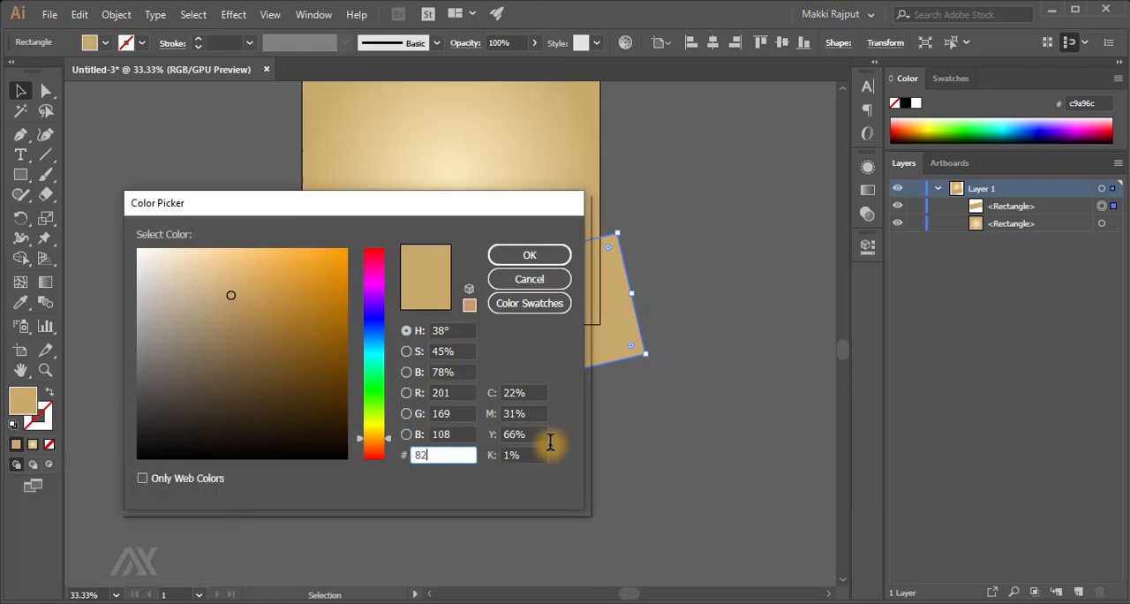
pyautogui.write('8186')
pyautogui.press('Return')
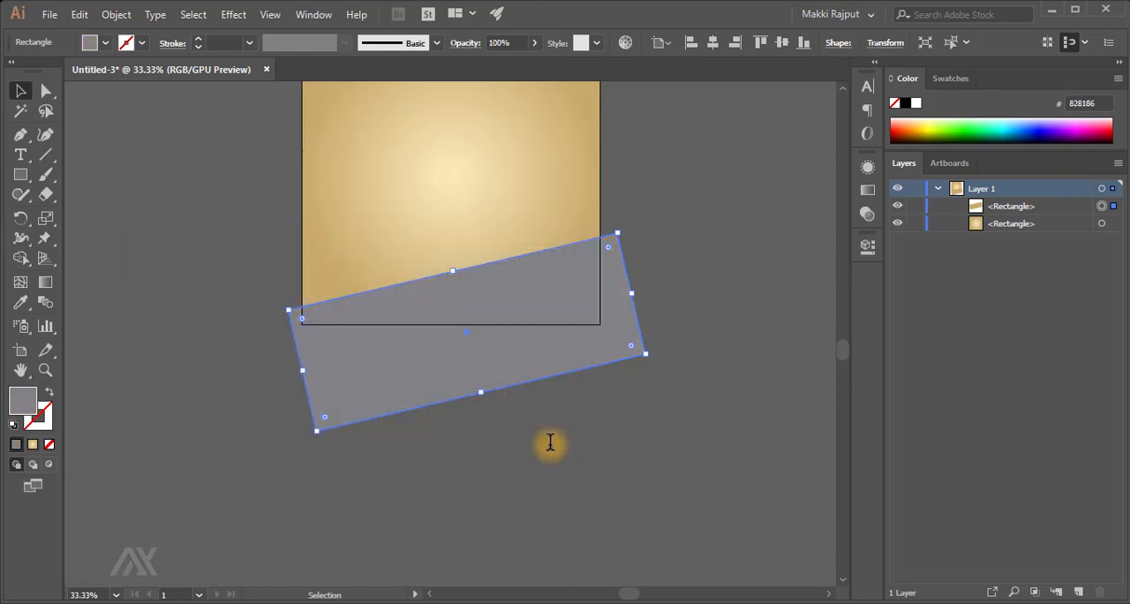
# - Duplicate the grey band in place and offset the copy slightly downward, leaving a thin strip of the original above it
pyautogui.hotkey('ctrl', 'f')
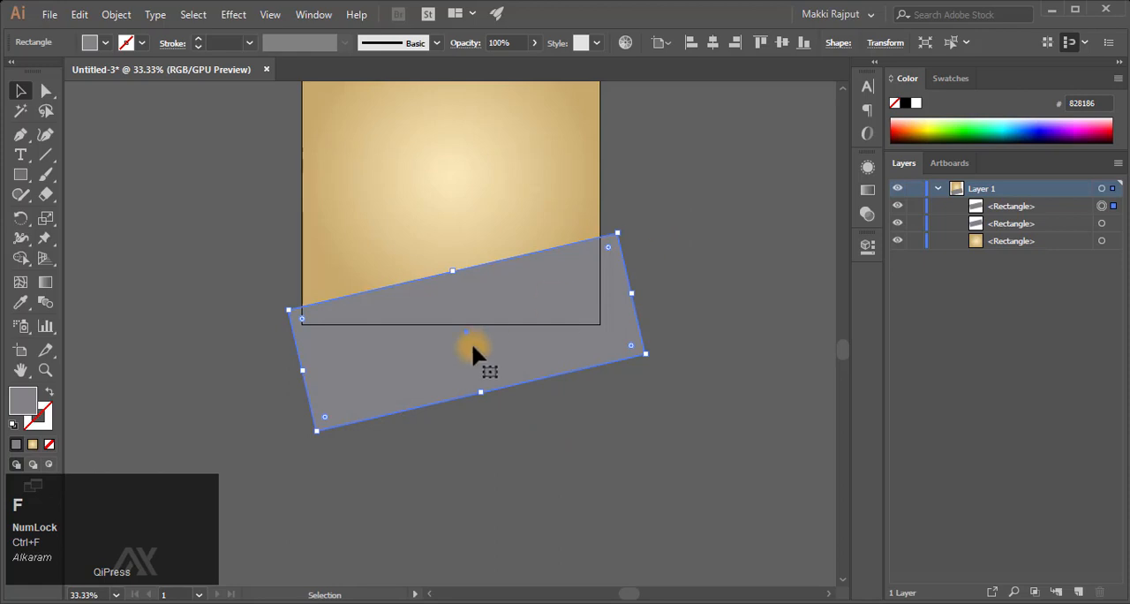
pyautogui.moveTo(472, 347); pyautogui.dragTo(475, 355)
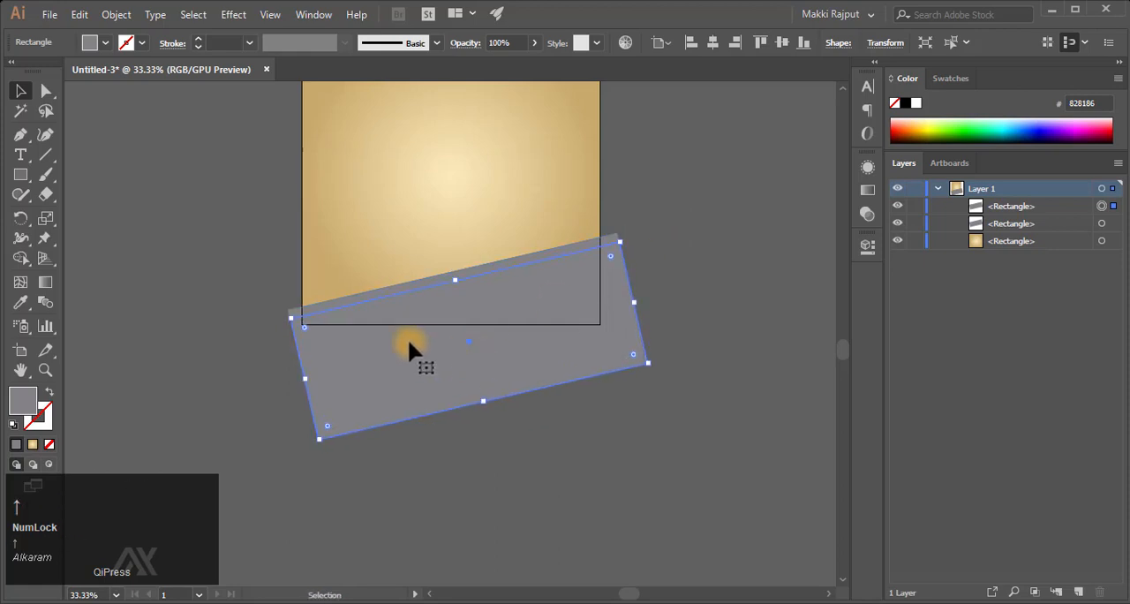
pyautogui.press('Up')
pyautogui.press('Up')
pyautogui.press('Up')
pyautogui.press('Up')
pyautogui.press('Up')
pyautogui.press('Up')
pyautogui.hotkey('shift', 'Up')
pyautogui.hotkey('shift', 'Up')
pyautogui.hotkey('shift', 'Up')
pyautogui.hotkey('shift', 'Up')
pyautogui.hotkey('shift', 'Up')
pyautogui.hotkey('shift', 'Down')
pyautogui.hotkey('shift', 'Down')
pyautogui.hotkey('shift', 'Down')
pyautogui.hotkey('shift', 'Down')
pyautogui.hotkey('shift', 'Down')
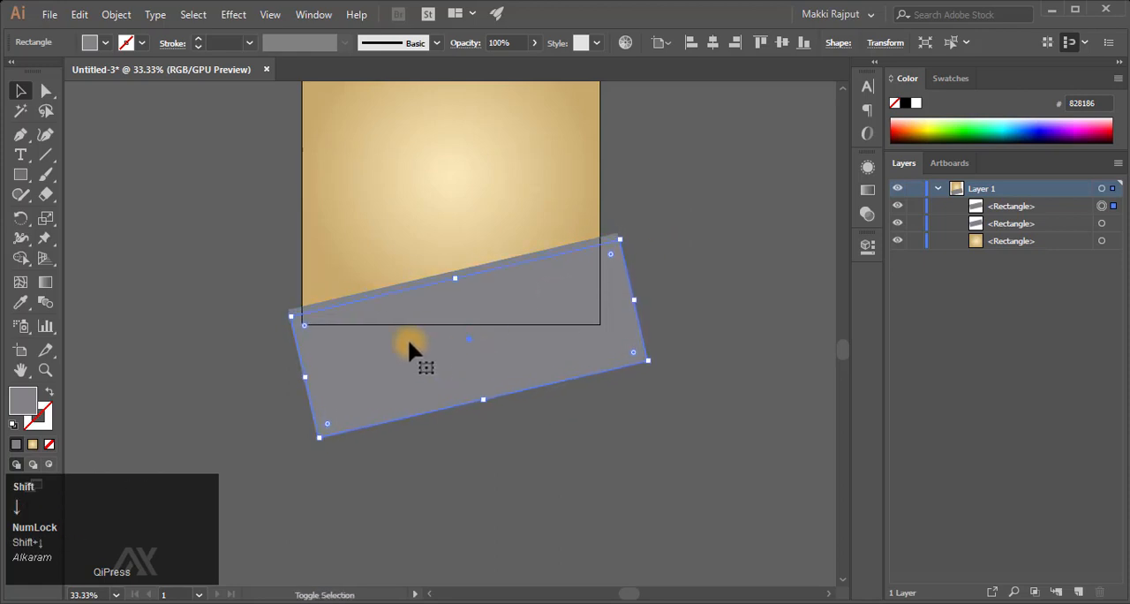
# - Fill the offset band copy with the darker grey 696a6b
pyautogui.doubleClick(27, 402)
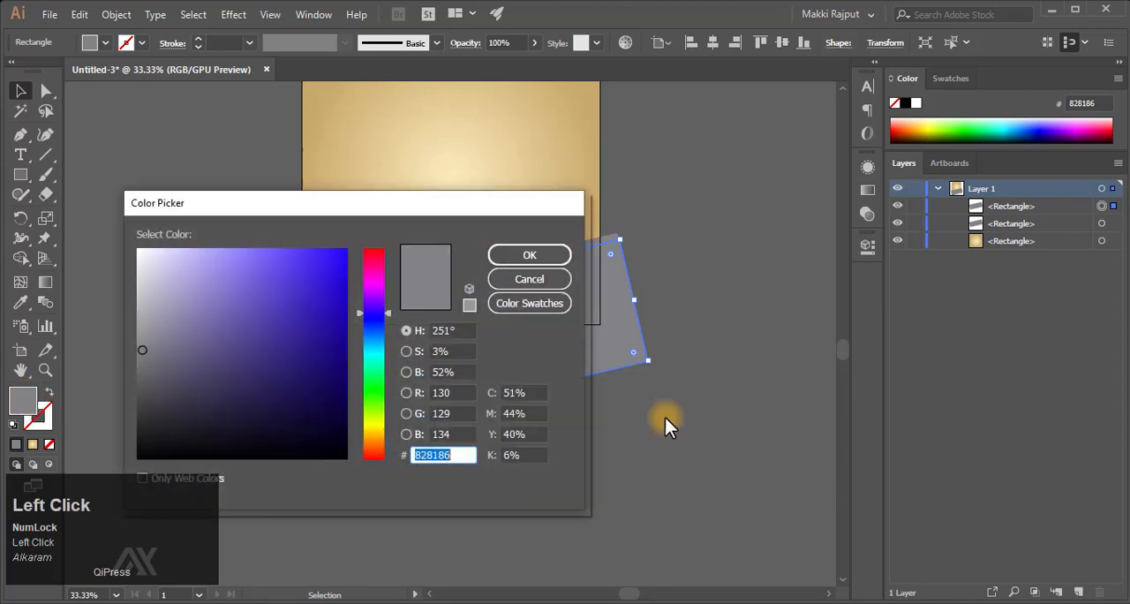
pyautogui.write('696a6b')
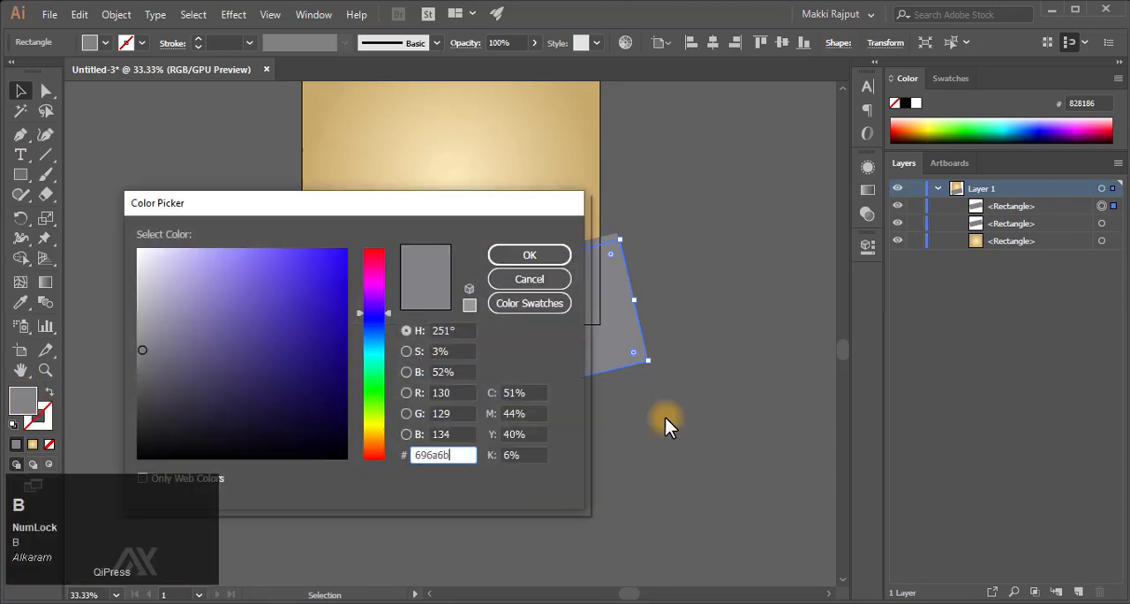
pyautogui.press('Return')
# - Nudge the darker grey band slightly up and to the left to narrow the lighter strip
pyautogui.press('z')
pyautogui.moveTo(467, 298); pyautogui.dragTo(610, 330)
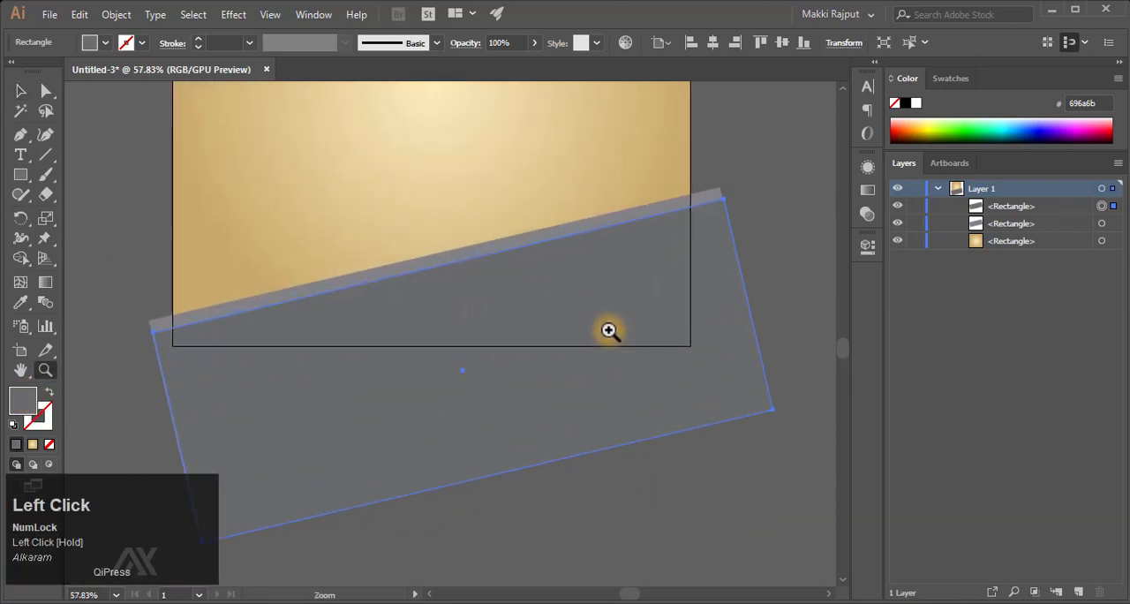
pyautogui.press('v')
pyautogui.press('Up')
pyautogui.press('Left')
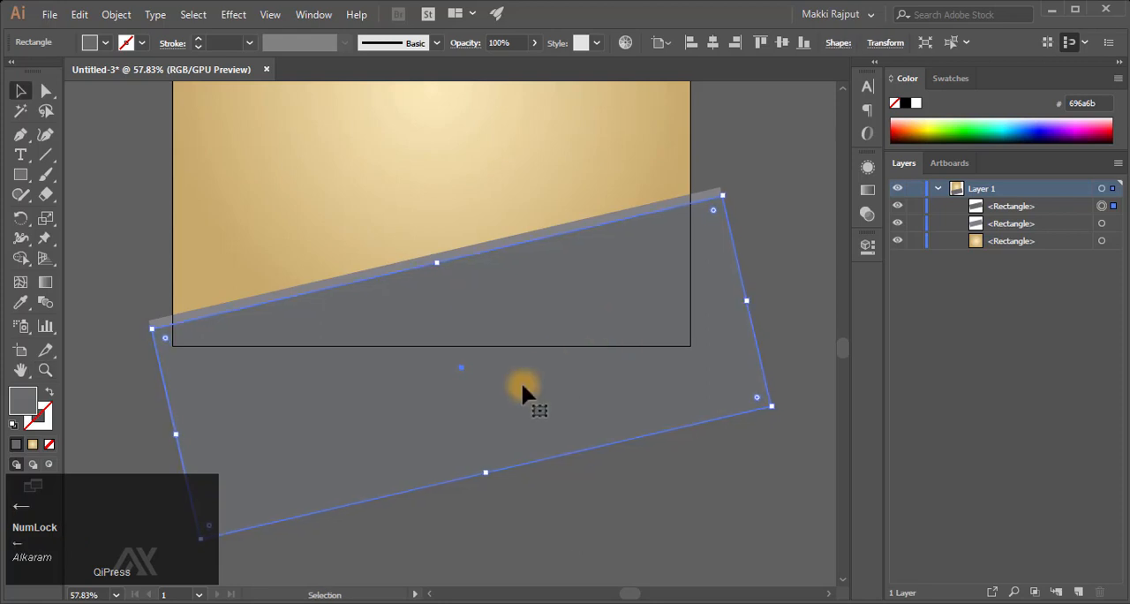
# - Duplicate the darker grey band in front and move the new copy slightly down
pyautogui.hotkey('ctrl', 'c')
pyautogui.hotkey('ctrl', 'f')
pyautogui.moveTo(472, 299); pyautogui.dragTo(473, 305)
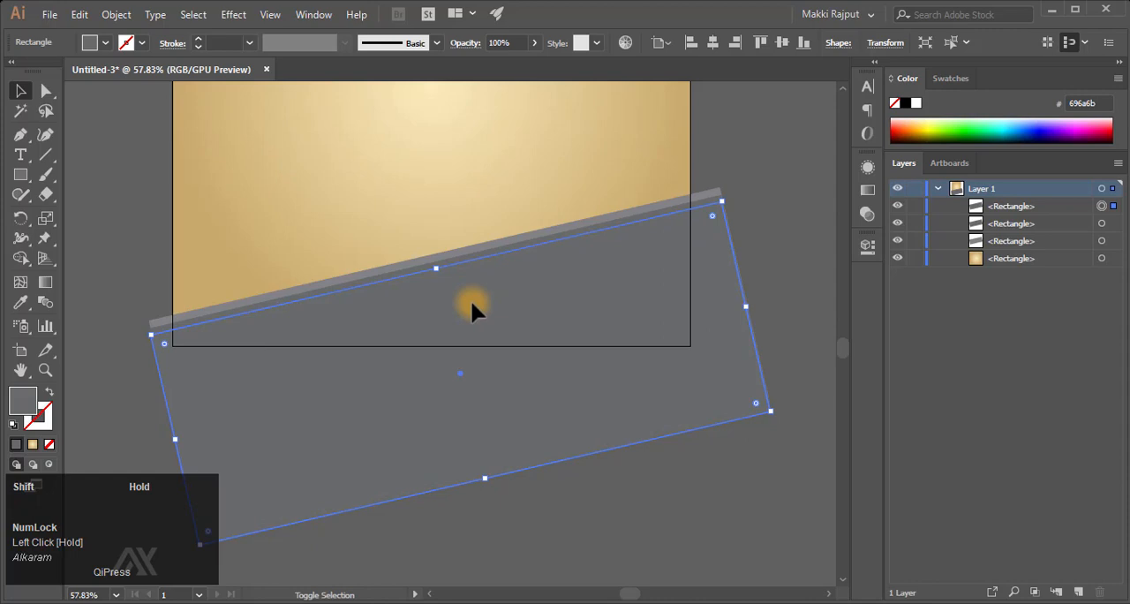
# - Fill the topmost band copy with the grey 5d5e5f
pyautogui.doubleClick(24, 407)
pyautogui.write('5d')
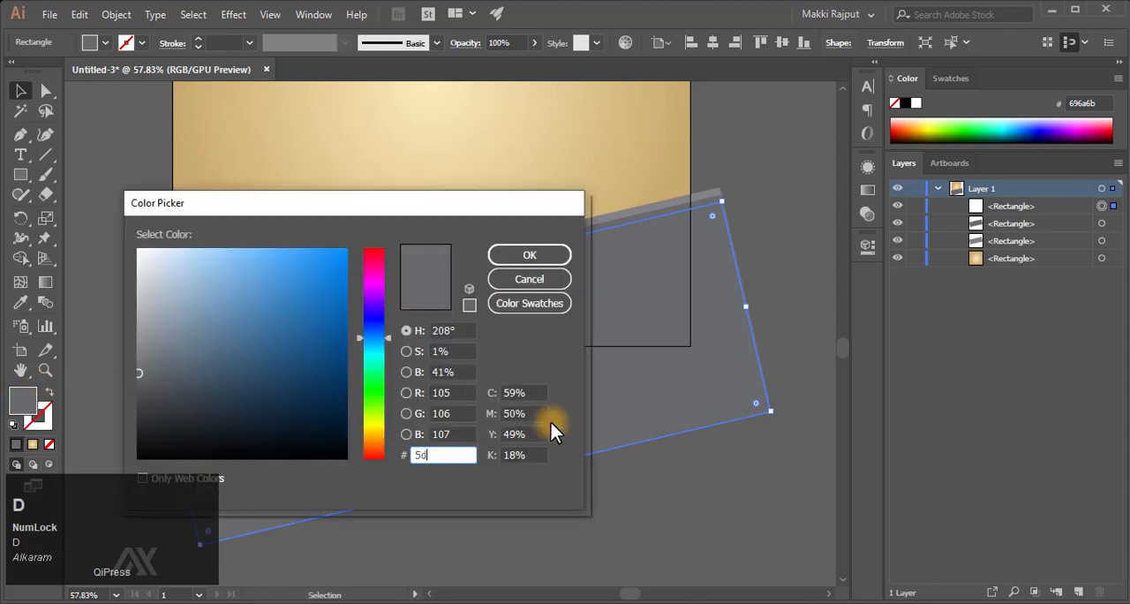
pyautogui.write('5e5f')
pyautogui.press('Return')
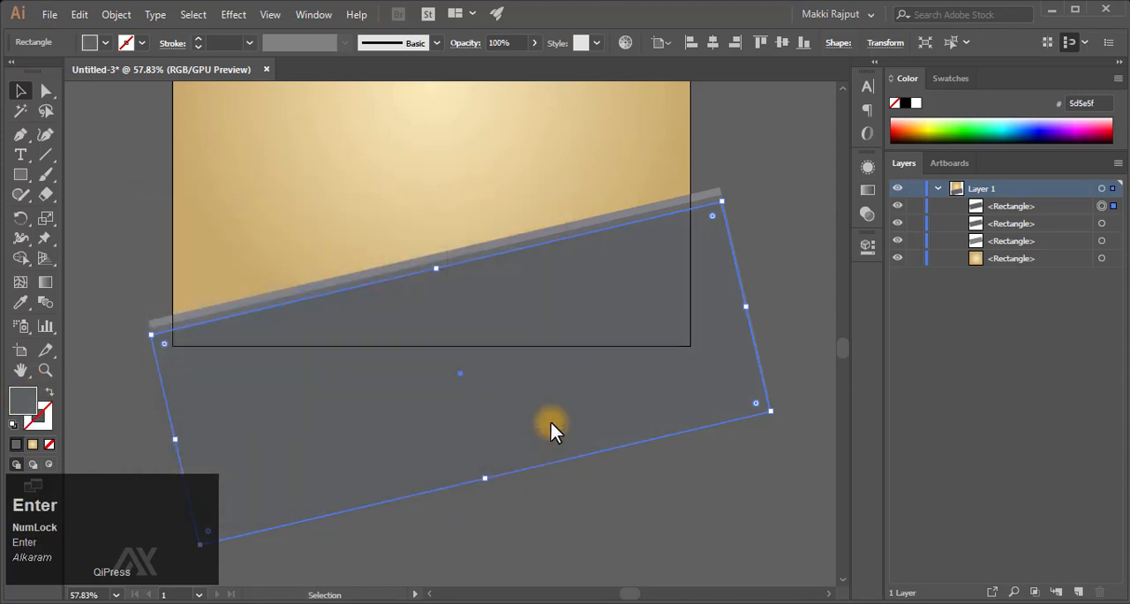
# - Select the three stacked grey bands and shift them together slightly higher over the gradient background
pyautogui.click(752, 126)
pyautogui.moveTo(728, 169); pyautogui.dragTo(713, 239)
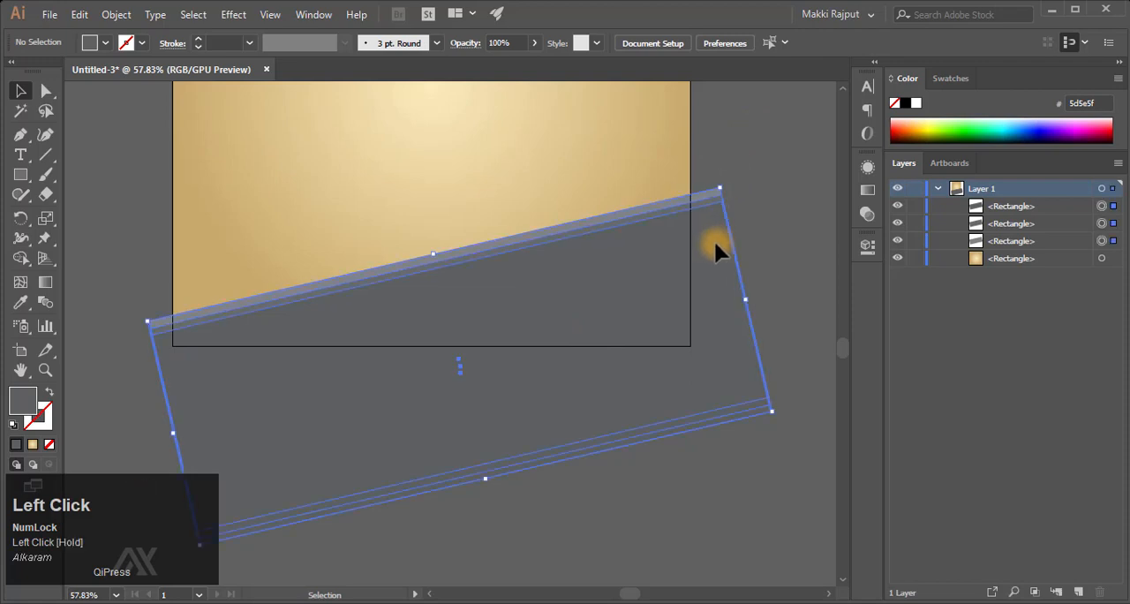
pyautogui.hotkey('shift', 'Down')
pyautogui.hotkey('shift', 'Down')
pyautogui.hotkey('shift', 'Down')
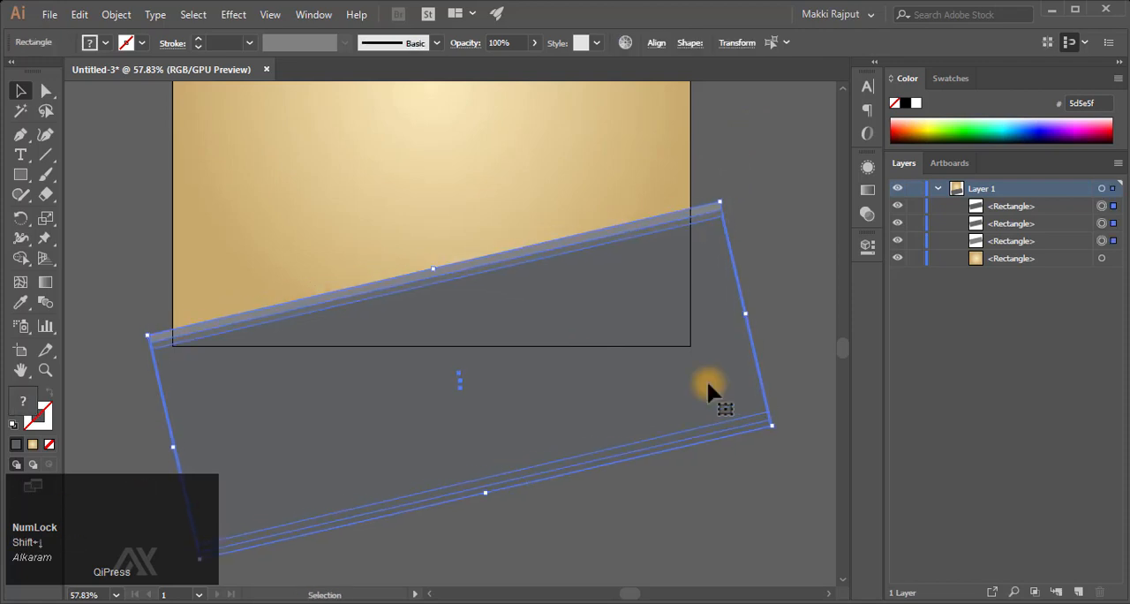
pyautogui.hotkey('shift', 'Down')
pyautogui.hotkey('shift', 'Down')
pyautogui.hotkey('shift', 'Down')
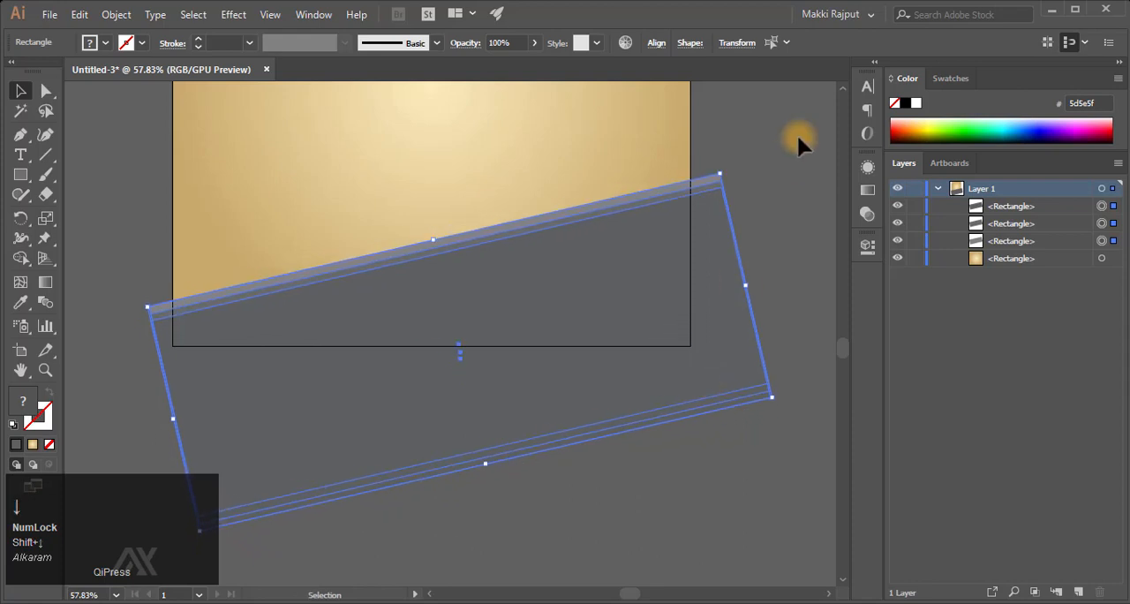
# - Group the three tilted grey bands that extend past the artboard
pyautogui.rightClick(717, 228)
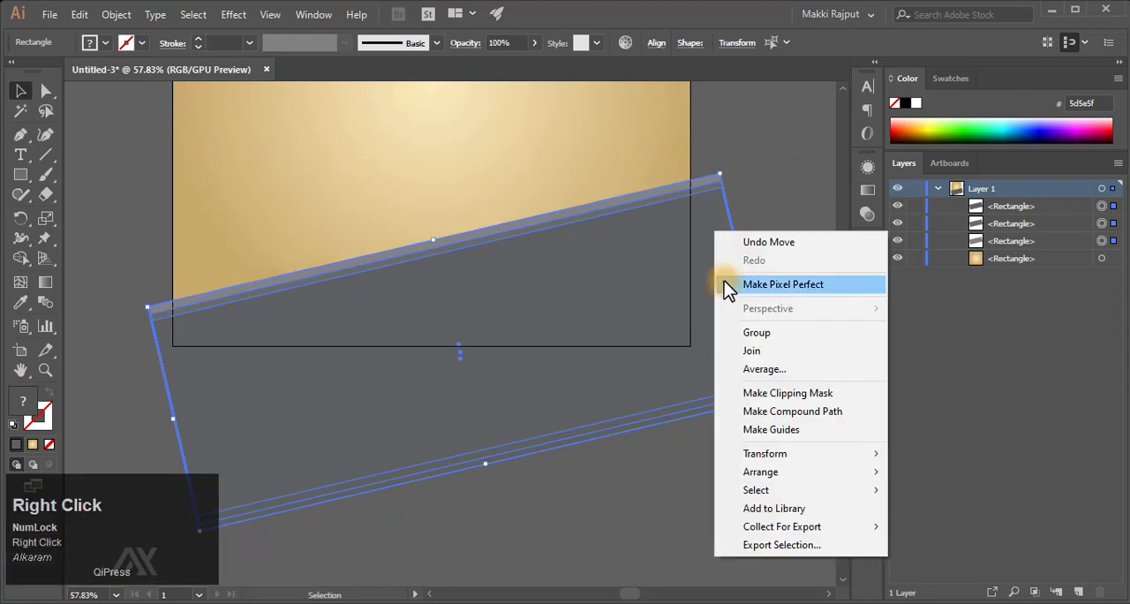
pyautogui.click(791, 334)
pyautogui.click(956, 206)
pyautogui.click(955, 206)
pyautogui.click(782, 201)
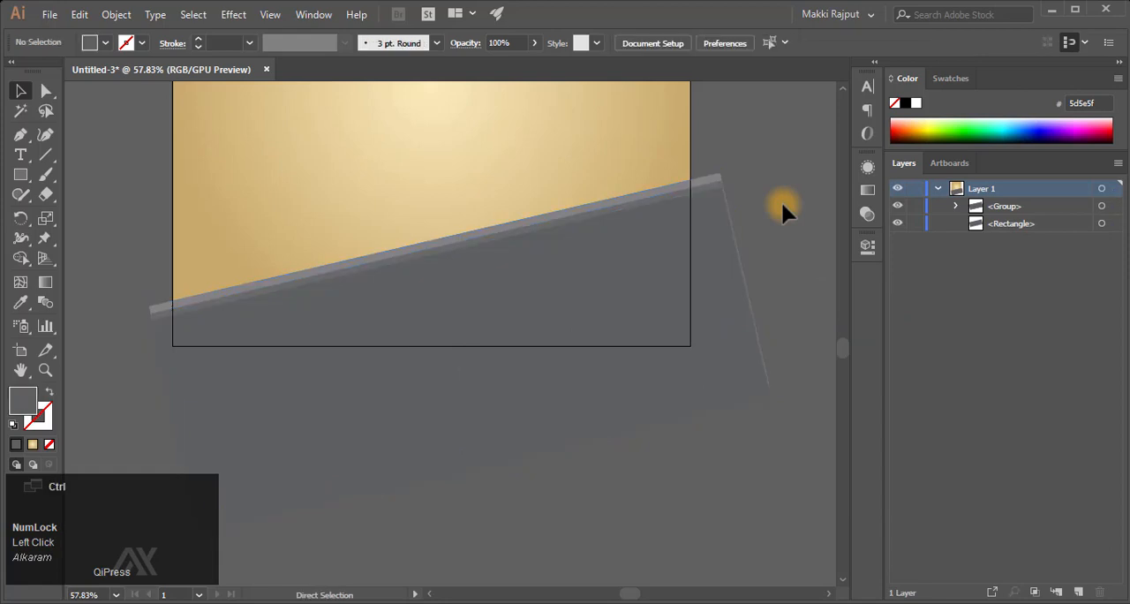
pyautogui.hotkey('ctrl', '0')
pyautogui.scroll(-1, 782, 201)
pyautogui.scroll(-2, 782, 200)
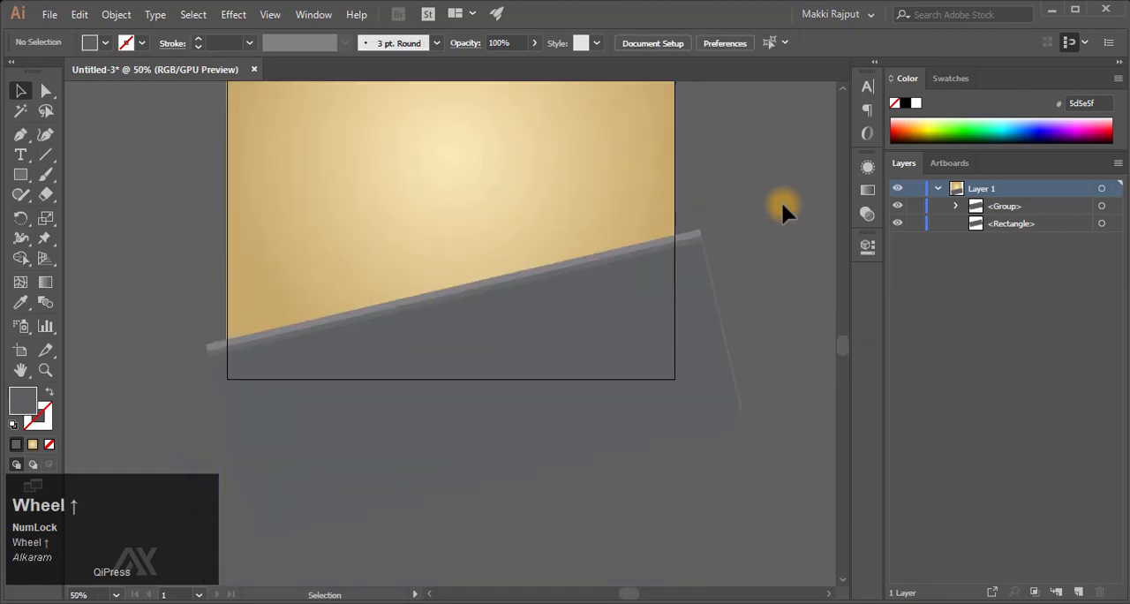
pyautogui.hotkey('ctrl', '0')
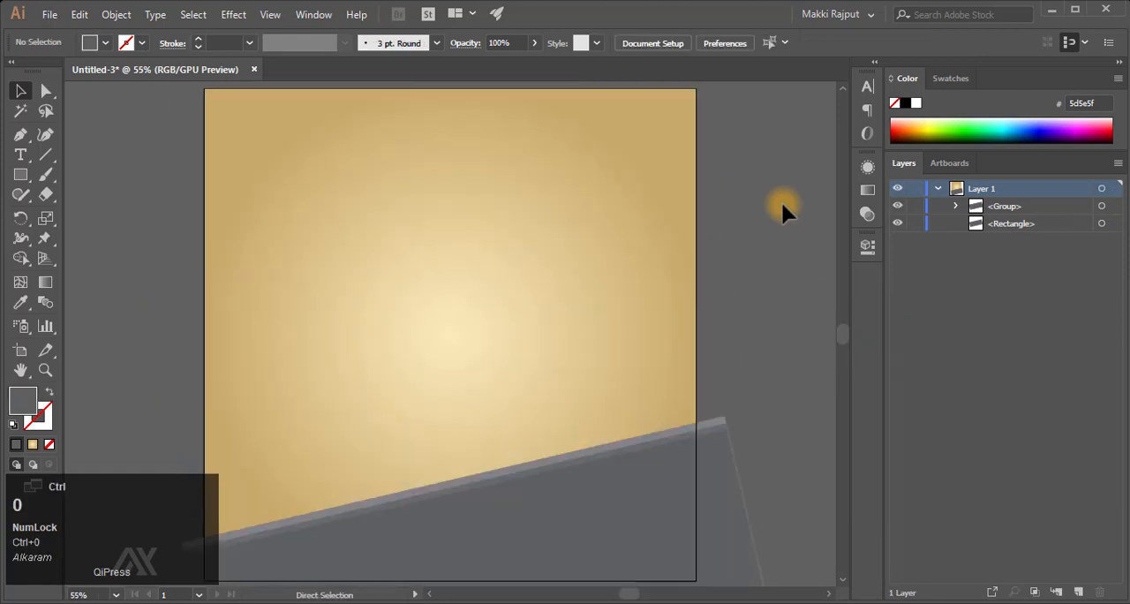
pyautogui.hotkey('ctrl', '-')
# - Ungroup the three grey bands
pyautogui.click(958, 206)
pyautogui.rightClick(655, 481)
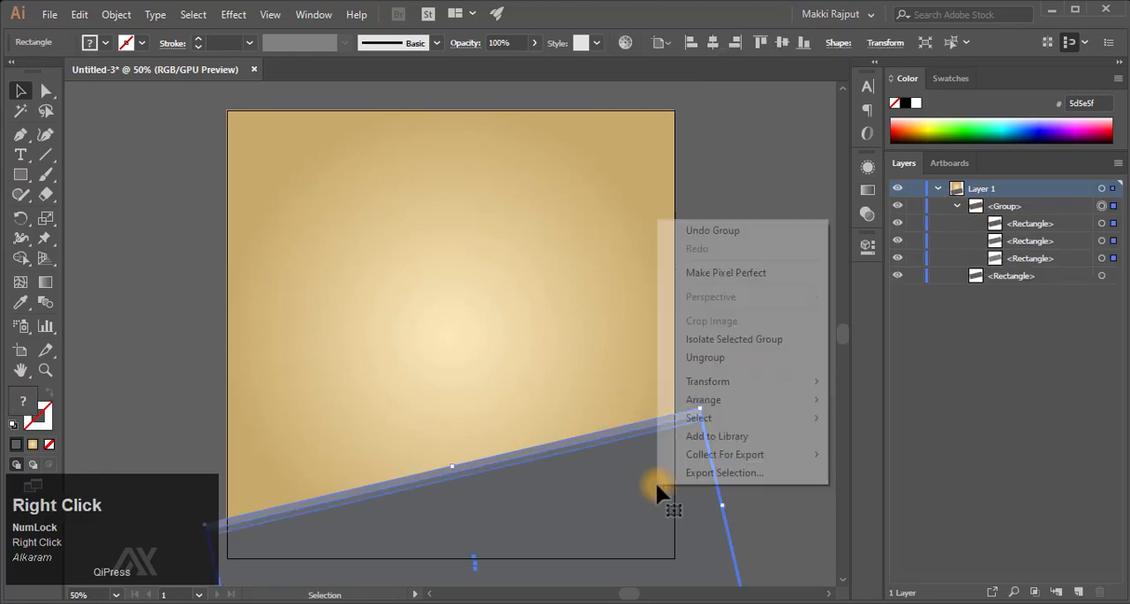
pyautogui.click(751, 359)
# - Trim off the parts of the grey bands outside the artboard with the Shape Builder tool, using the bands and background together
pyautogui.keyDown('shift'); pyautogui.click(1102, 258); pyautogui.keyUp('shift')
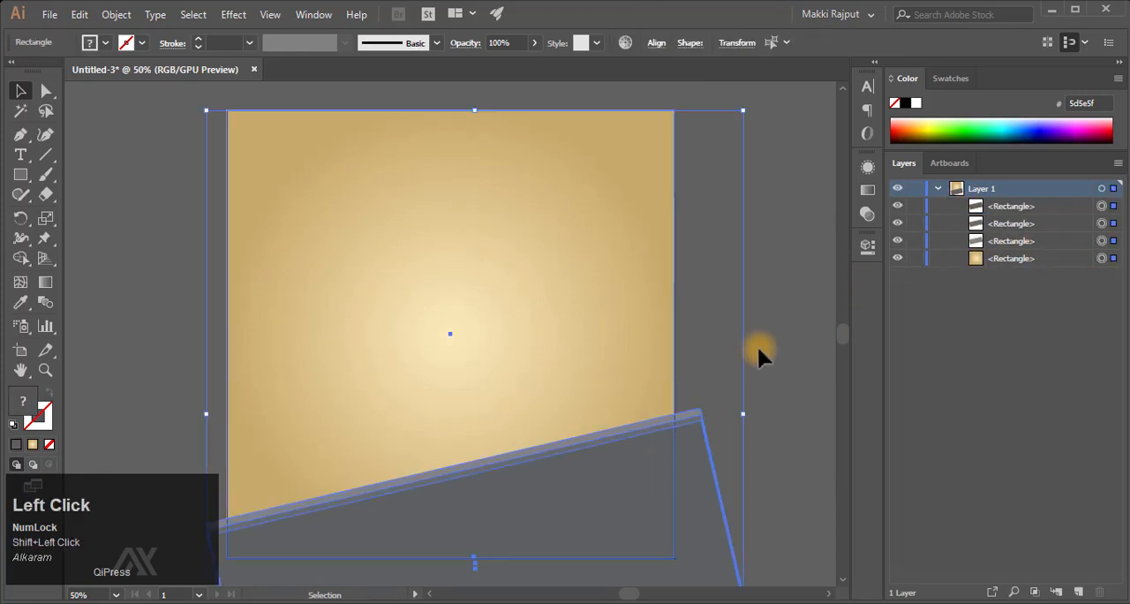
pyautogui.moveTo(840, 338); pyautogui.dragTo(843, 359)
pyautogui.rightClick(26, 257)
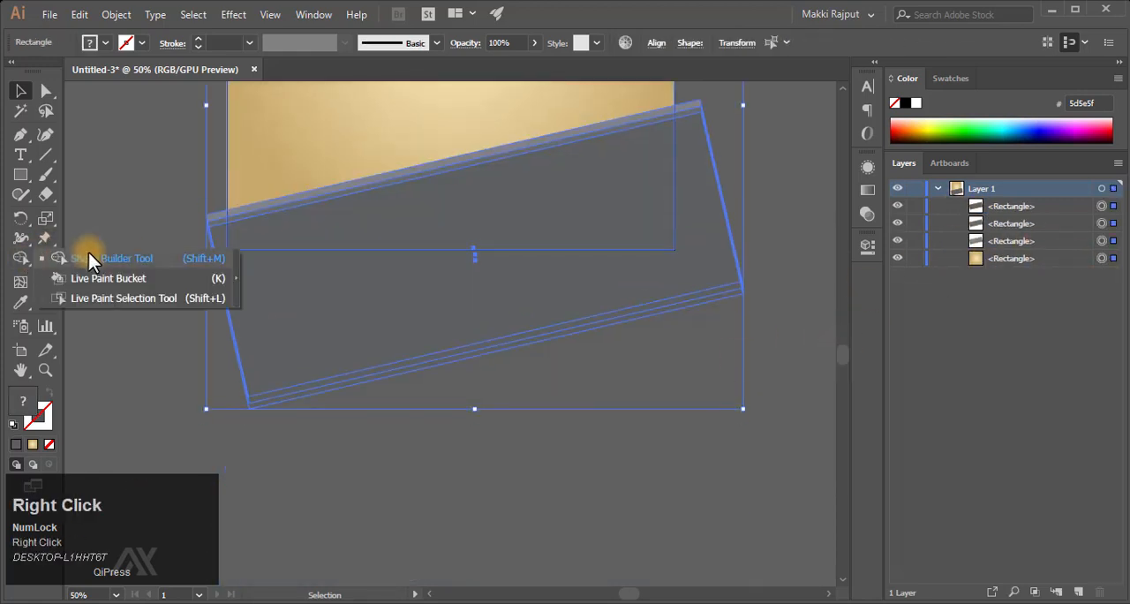
pyautogui.click(88, 255)
pyautogui.moveTo(755, 144)
pyautogui.mouseDown()
pyautogui.moveTo(672, 299)
pyautogui.moveTo(706, 311)
pyautogui.mouseUp()
pyautogui.moveTo(772, 254); pyautogui.dragTo(731, 289)
pyautogui.keyDown('alt'); pyautogui.click(212, 218); pyautogui.keyUp('alt')
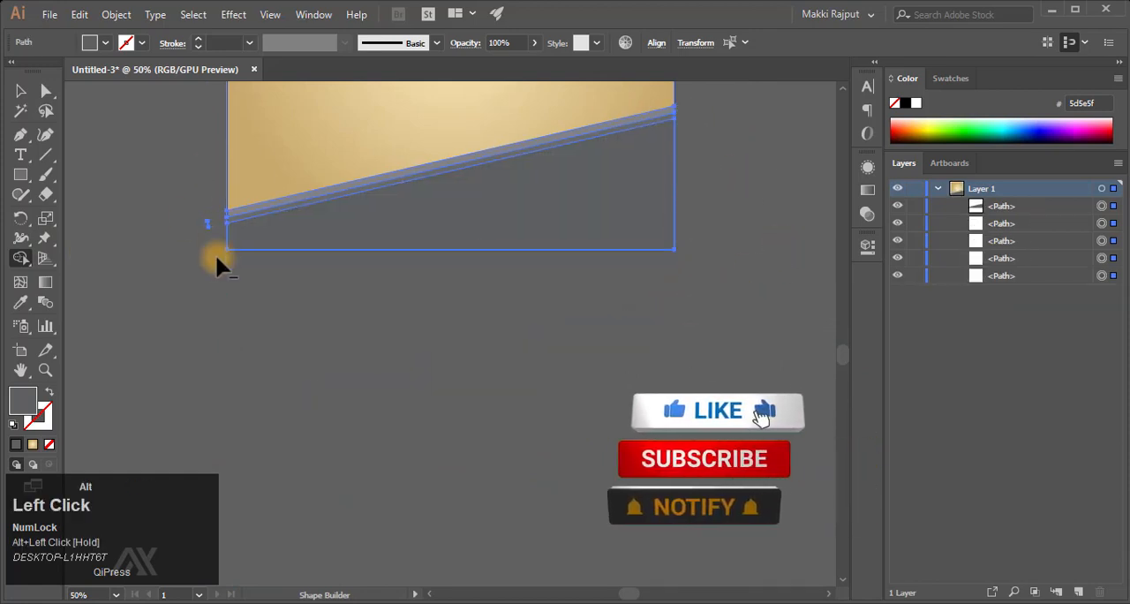
pyautogui.press('v')
pyautogui.click(719, 211)
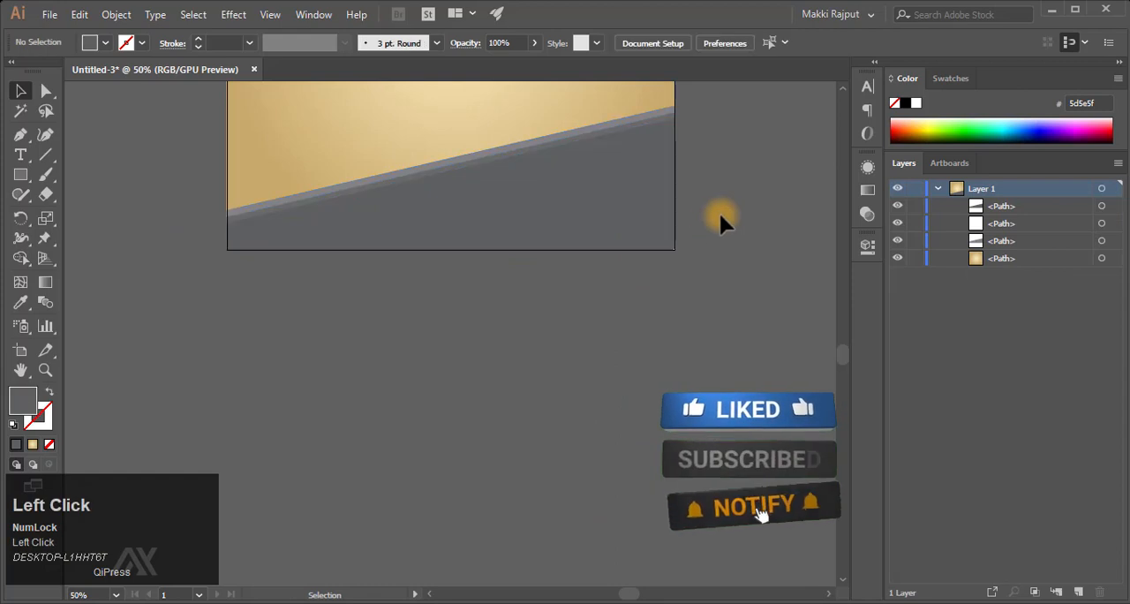
# - Group the three trimmed grey band shapes, leaving the gradient background separate
pyautogui.scroll(5, 719, 211)
pyautogui.scroll(-1, 719, 211)
pyautogui.click(1102, 205)
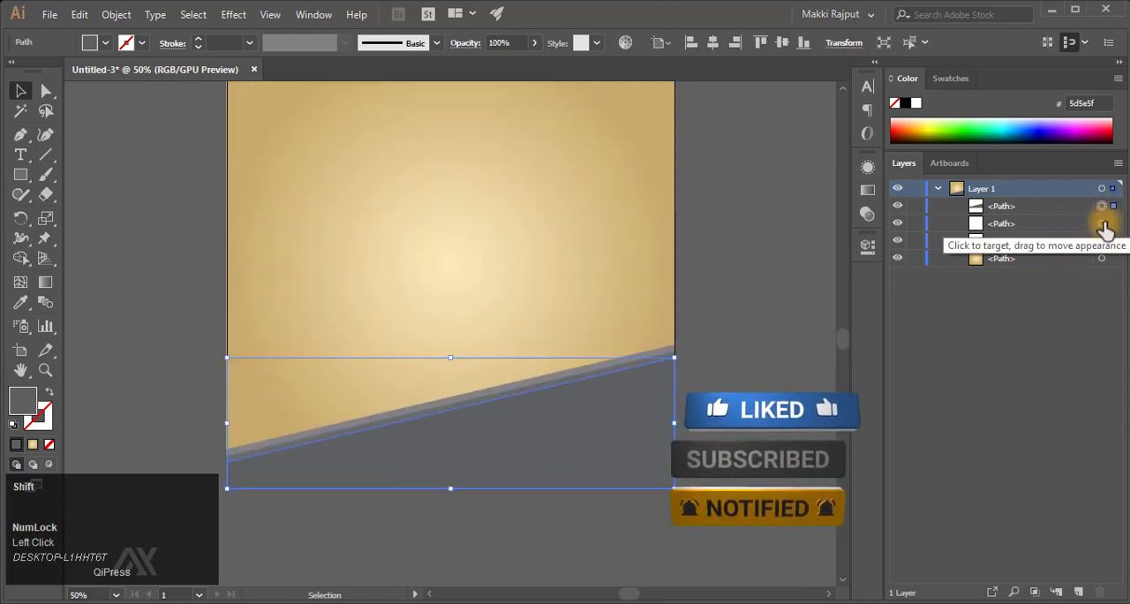
pyautogui.keyDown('shift'); pyautogui.click(1102, 224); pyautogui.keyUp('shift')
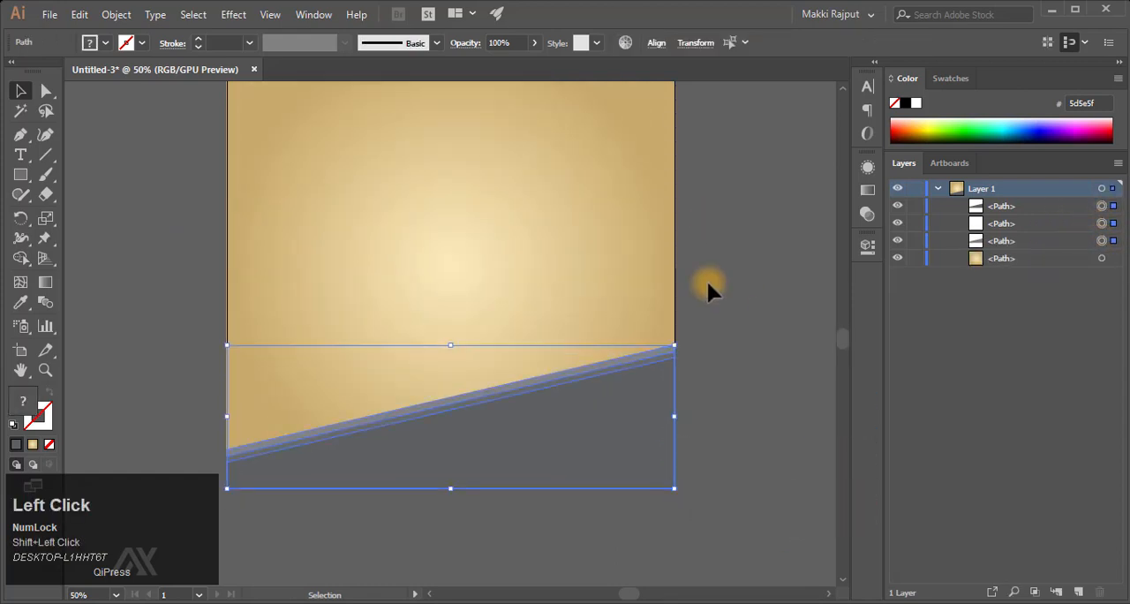
pyautogui.rightClick(619, 399)
pyautogui.click(706, 178)
pyautogui.click(730, 276)
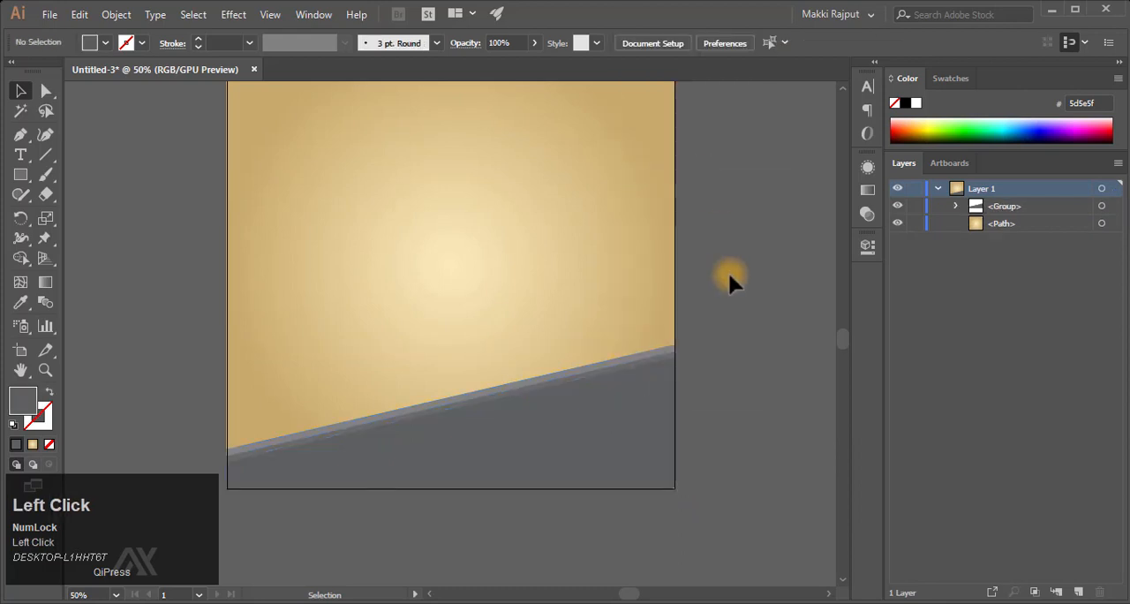
# - Place the headphones image s-l1600.png, scale it down proportionally to fit inside the artboard and embed it
pyautogui.scroll(2, 729, 276)
pyautogui.hotkey('ctrl', '-')
pyautogui.hotkey('ctrl', '0')
pyautogui.press('F9')
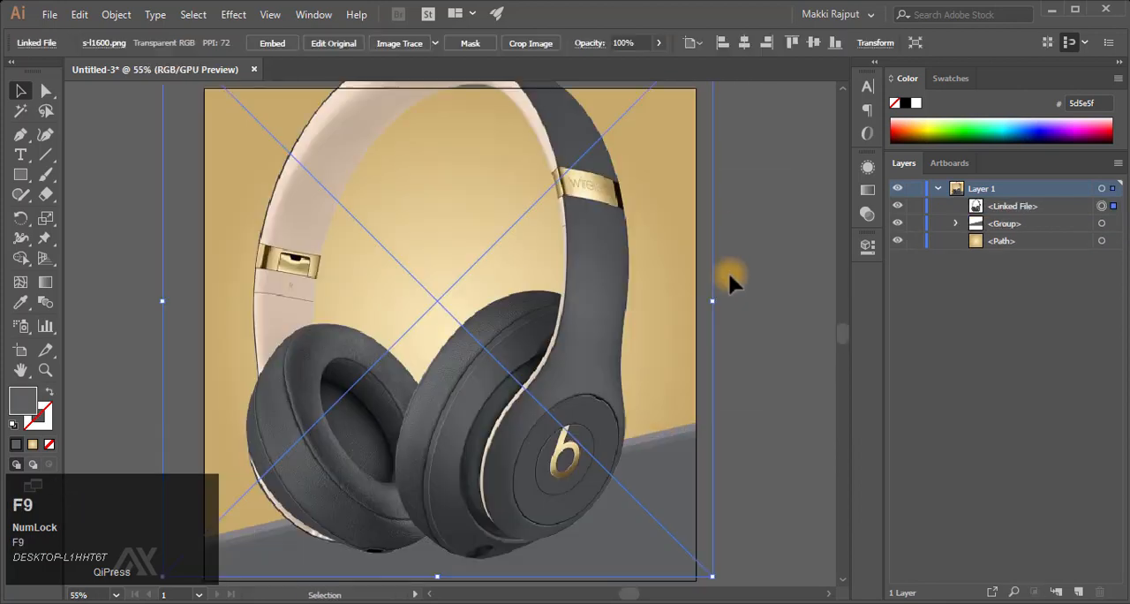
pyautogui.hotkey('ctrl', '-')
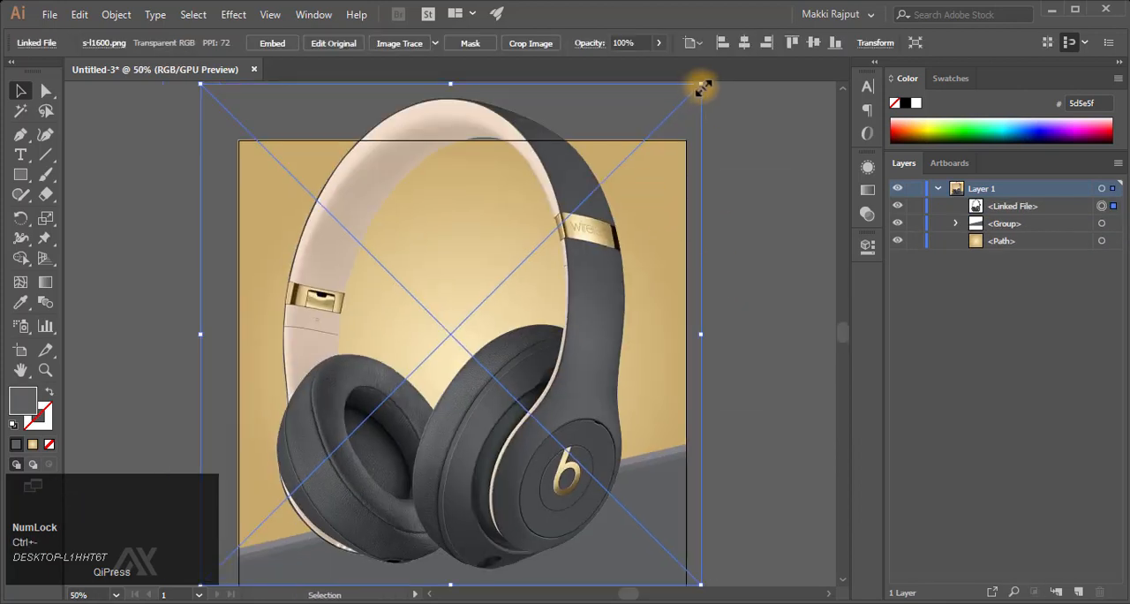
pyautogui.moveTo(703, 85); pyautogui.dragTo(640, 168)
pyautogui.click(272, 43)
# - Centre the headphones image horizontally on the artboard and move it down so the earcups rest on the grey bands
pyautogui.scroll(-3, 613, 371)
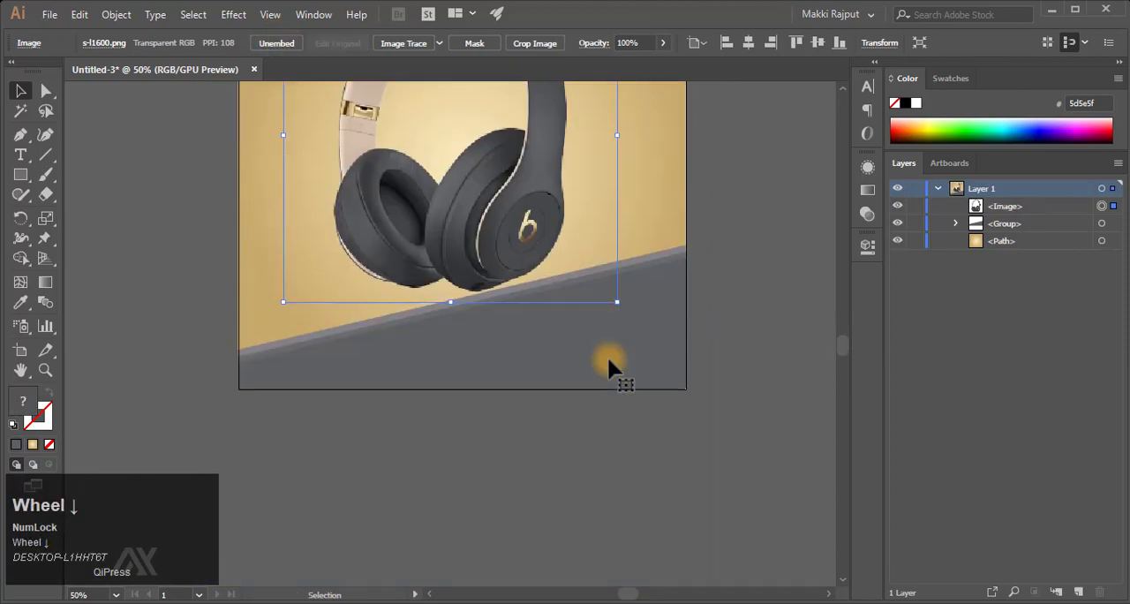
pyautogui.scroll(3, 607, 356)
pyautogui.click(749, 42)
pyautogui.hotkey('shift', 'Down')
pyautogui.hotkey('shift', 'Down')
pyautogui.hotkey('shift', 'Down')
pyautogui.hotkey('shift', 'Down')
pyautogui.hotkey('shift', 'Down')
pyautogui.hotkey('shift', 'Down')
pyautogui.hotkey('shift', 'Down')
pyautogui.hotkey('shift', 'Down')
pyautogui.hotkey('shift', 'Down')
pyautogui.hotkey('shift', 'Down')
pyautogui.hotkey('shift', 'Down')
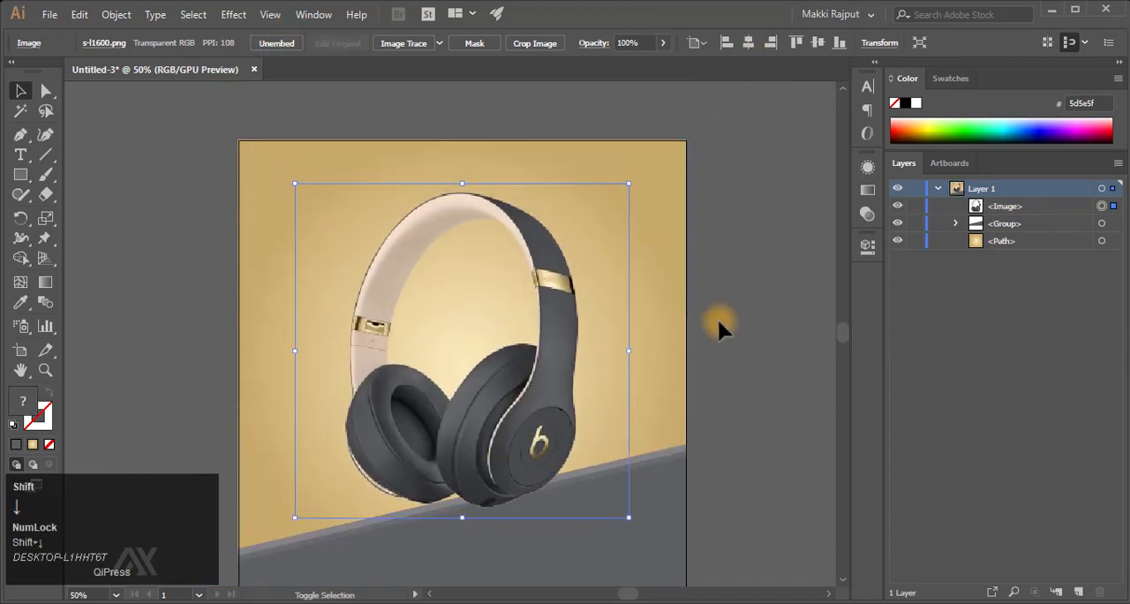
pyautogui.hotkey('shift', 'Down')
pyautogui.hotkey('shift', 'Down')
pyautogui.hotkey('shift', 'Down')
pyautogui.hotkey('ctrl', '0')
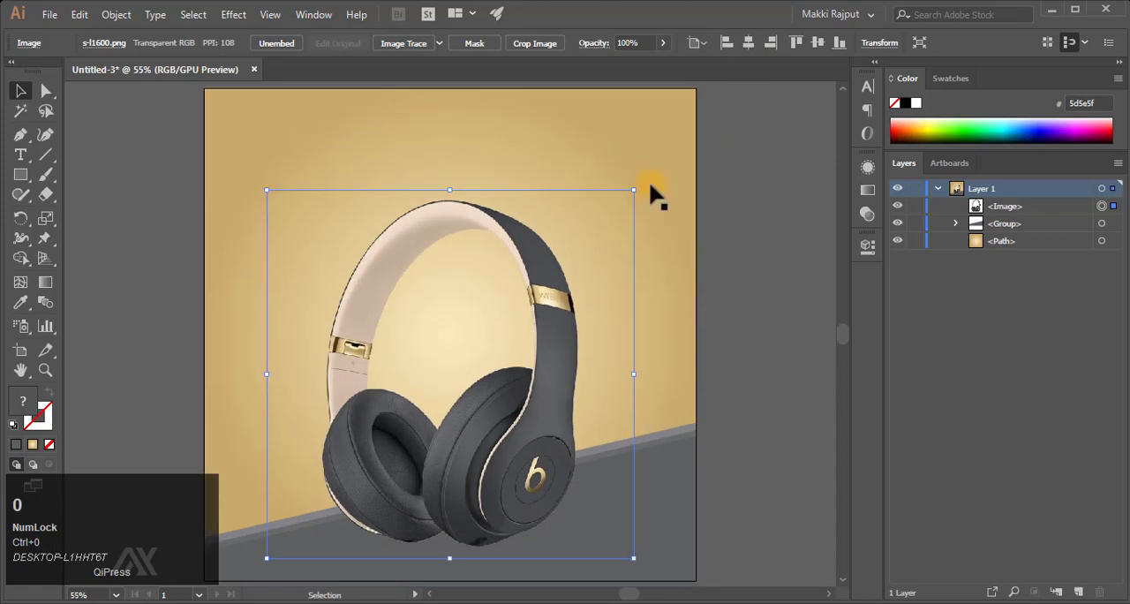
# - Scale the headphones image down slightly about its centre and lock the gradient background path
pyautogui.moveTo(635, 193); pyautogui.dragTo(617, 210)
pyautogui.scroll(-2, 569, 333)
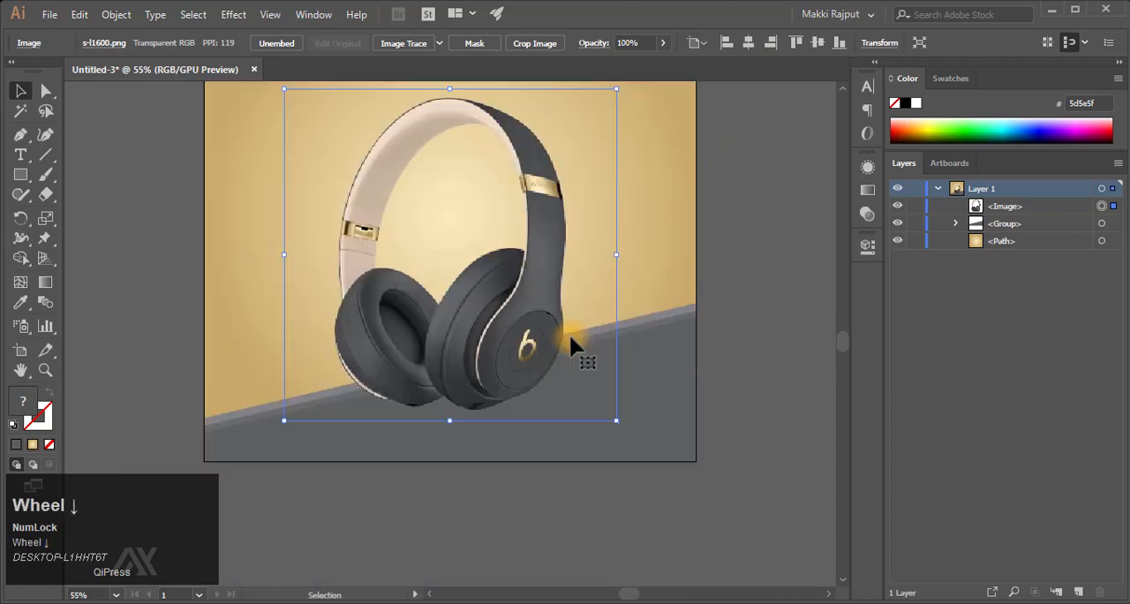
pyautogui.click(718, 293)
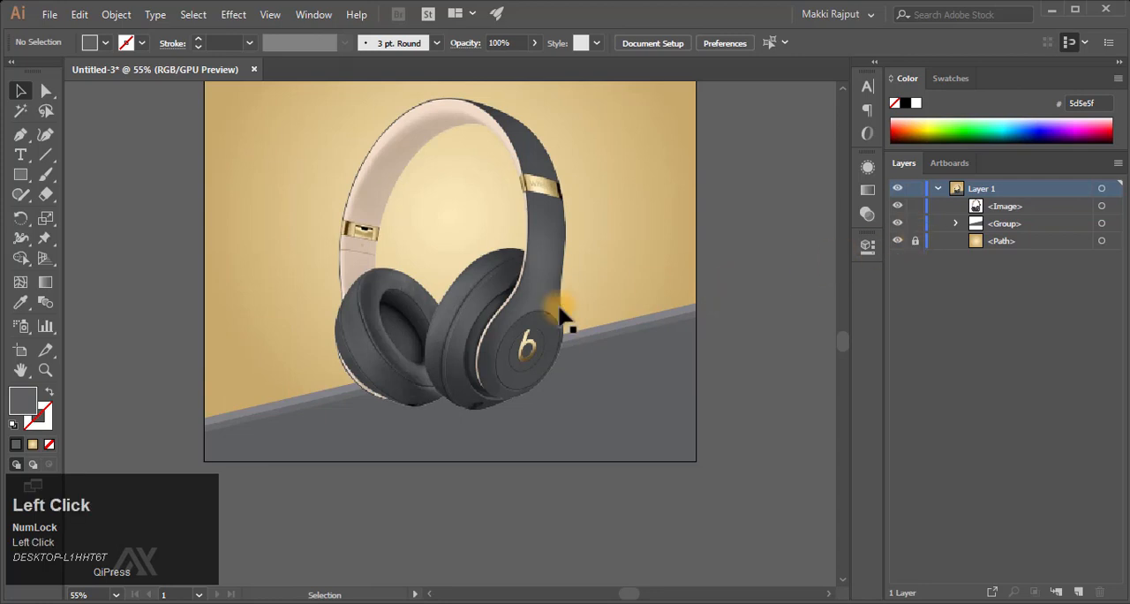
# - Raise the upper right anchor points of all three grey bands slightly to steepen their slope
pyautogui.click(46, 91)
pyautogui.moveTo(700, 304); pyautogui.dragTo(739, 373)
pyautogui.hotkey('shift', 'Up')
pyautogui.hotkey('shift', 'Up')
pyautogui.hotkey('shift', 'Up')
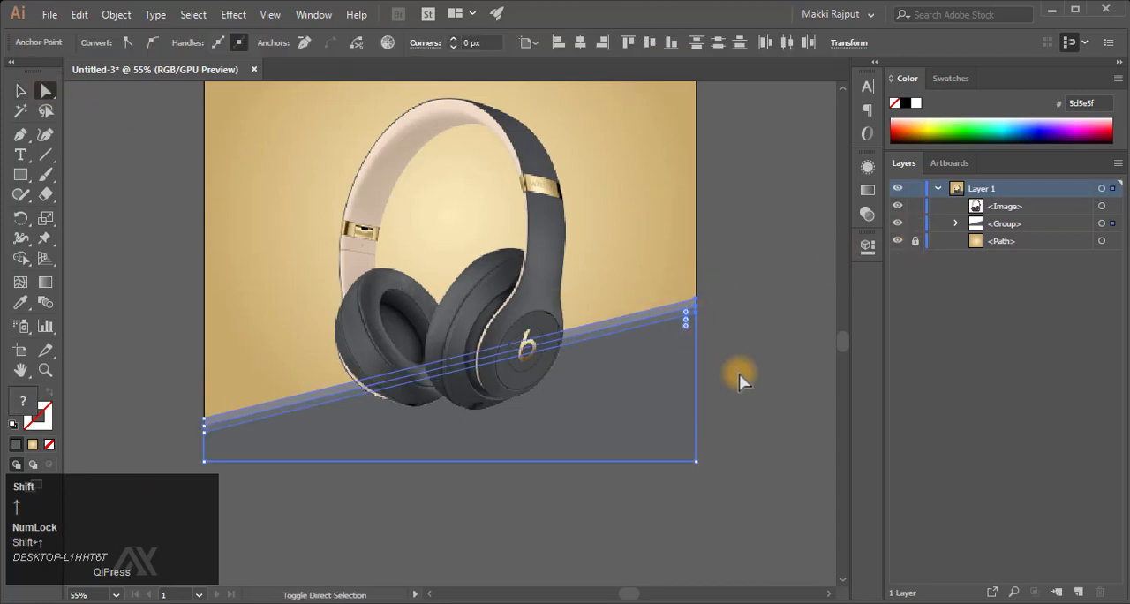
pyautogui.press('v')
pyautogui.click(739, 374)
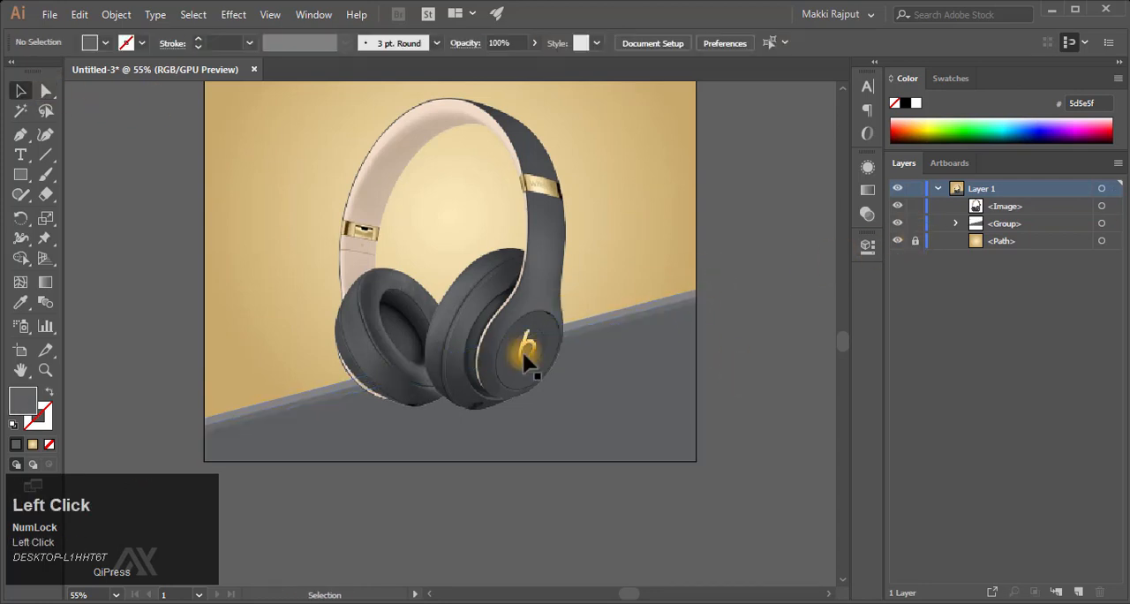
# - Shrink the headphones image a little more, proportionally about its centre
pyautogui.click(562, 247)
pyautogui.moveTo(617, 421); pyautogui.dragTo(609, 413)
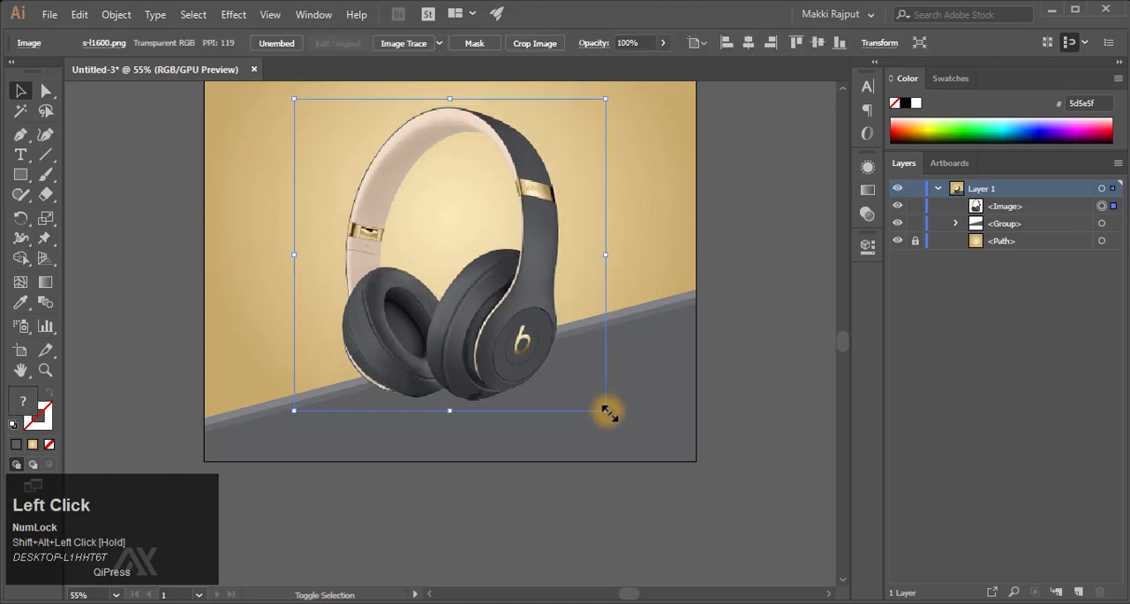
pyautogui.click(121, 237)
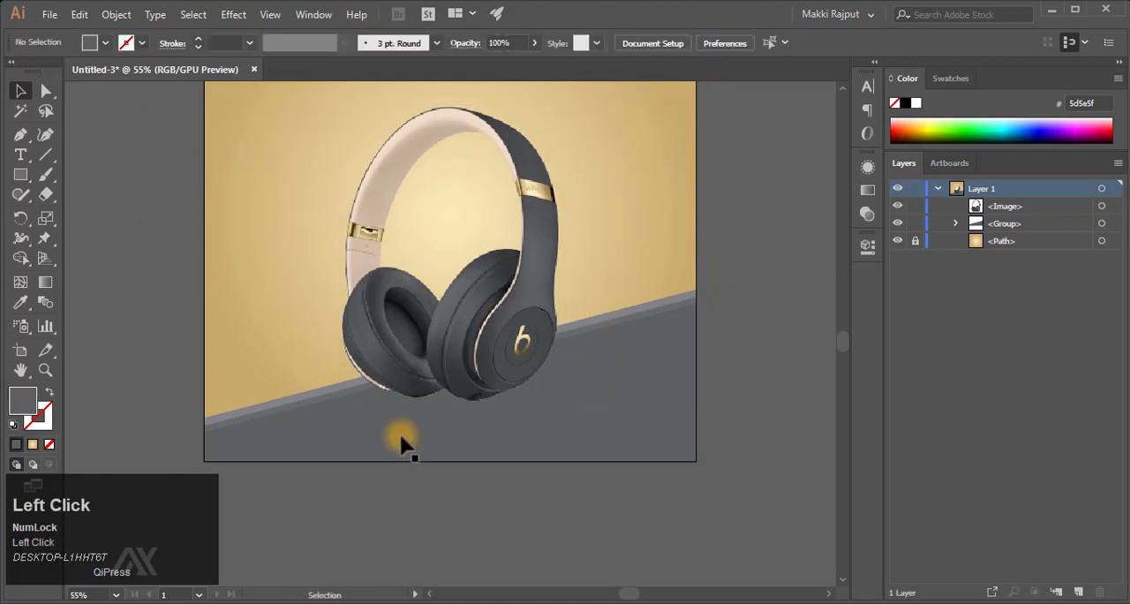
# - Draw a flat ellipse beneath the left earcup, filled with a linear gradient whose stops are both black
pyautogui.press('z')
pyautogui.moveTo(391, 413); pyautogui.dragTo(566, 410)
pyautogui.rightClick(21, 183)
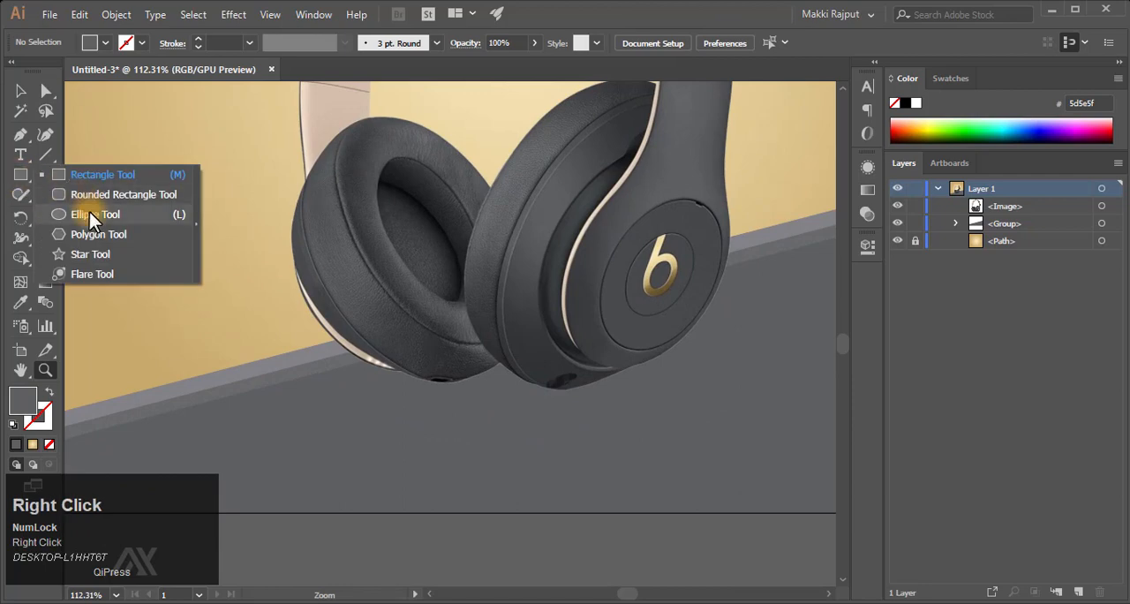
pyautogui.click(89, 214)
pyautogui.click(35, 444)
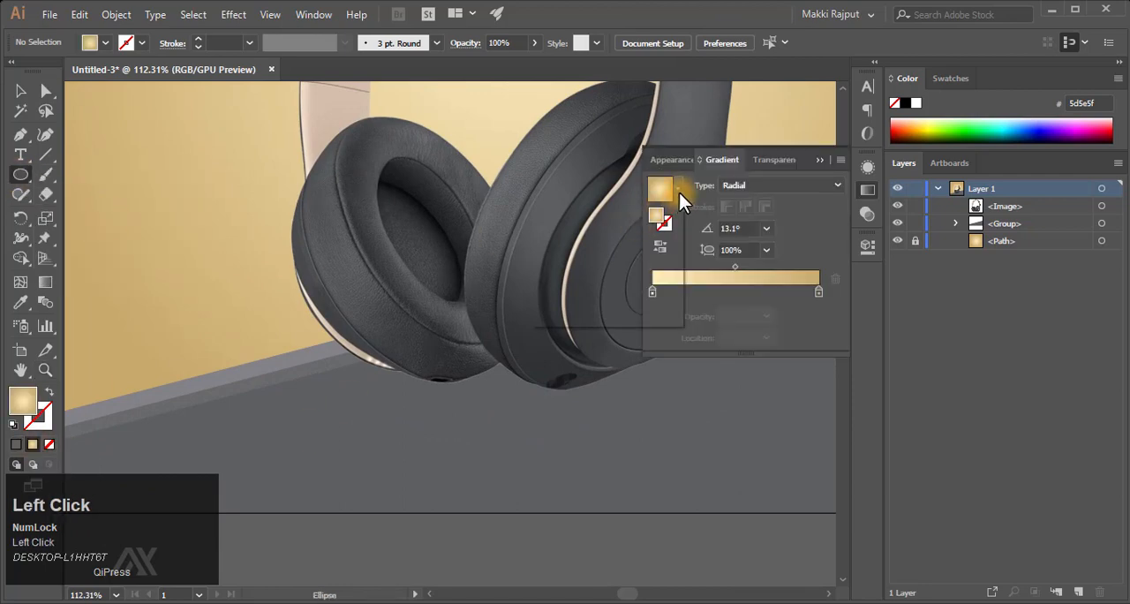
pyautogui.click(663, 189)
pyautogui.doubleClick(654, 291)
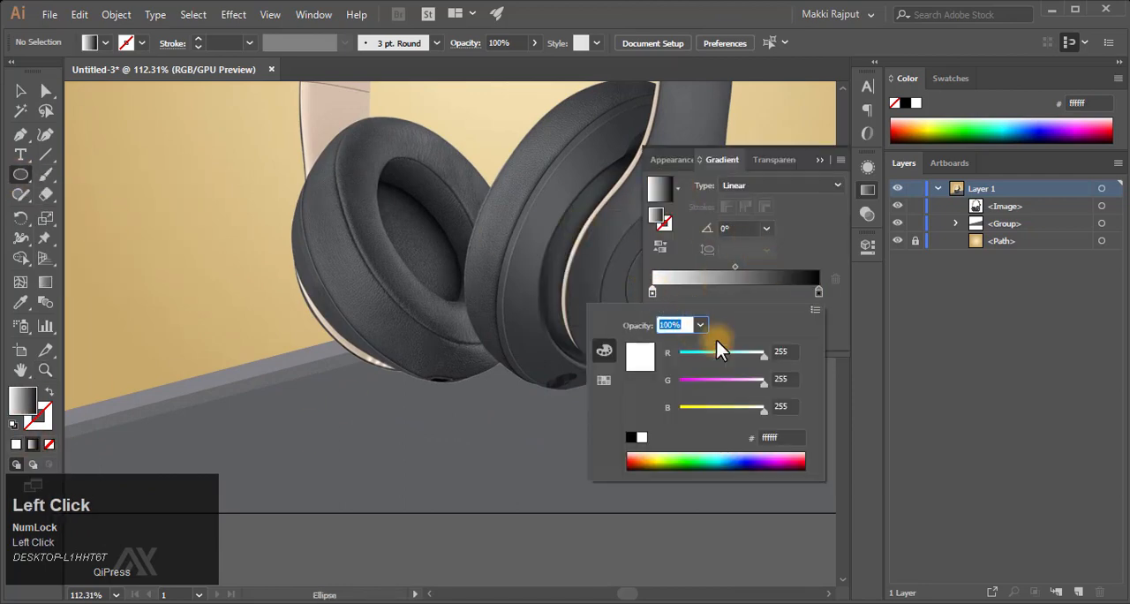
pyautogui.click(631, 436)
pyautogui.click(794, 235)
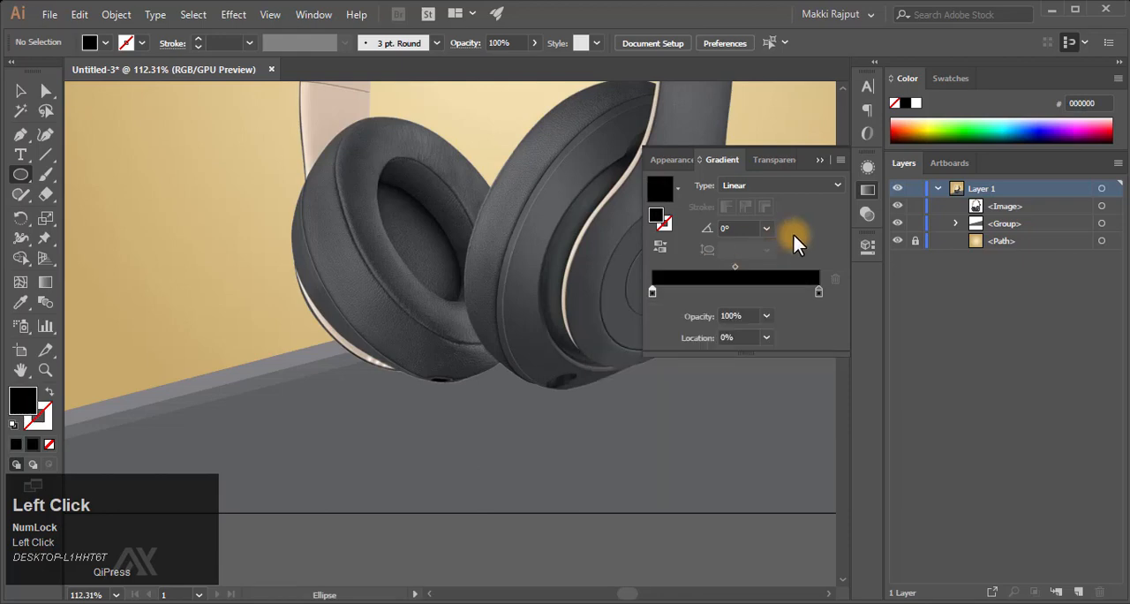
pyautogui.click(820, 167)
pyautogui.moveTo(375, 384); pyautogui.dragTo(478, 401)
pyautogui.press('v')
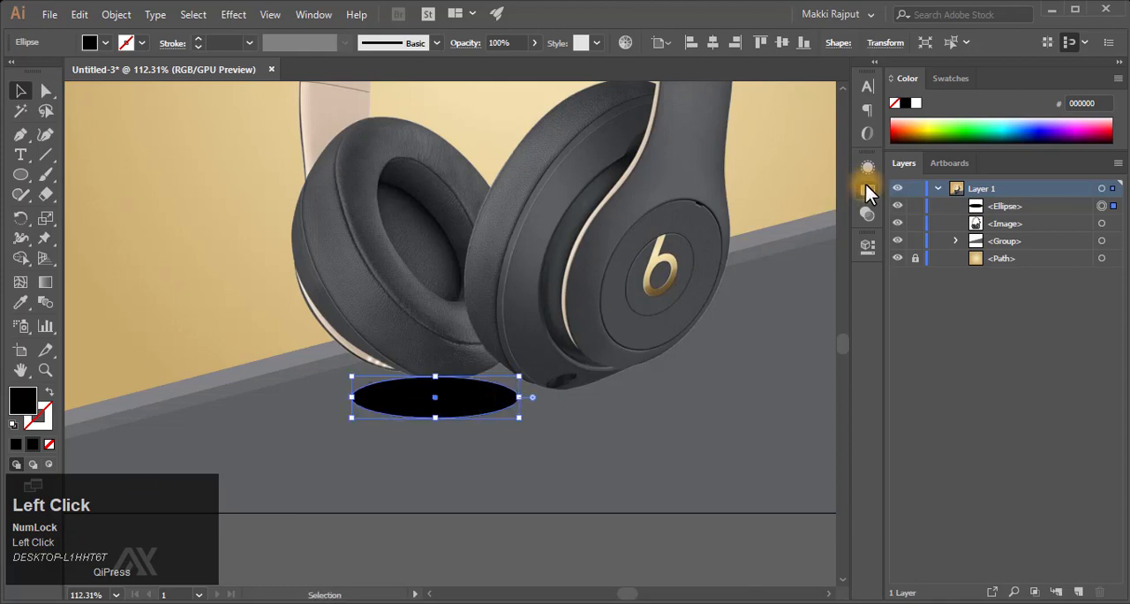
# - Turn the ellipse's fill into a reversed radial gradient that fades from black to black at 0% opacity
pyautogui.click(866, 189)
pyautogui.click(651, 292)
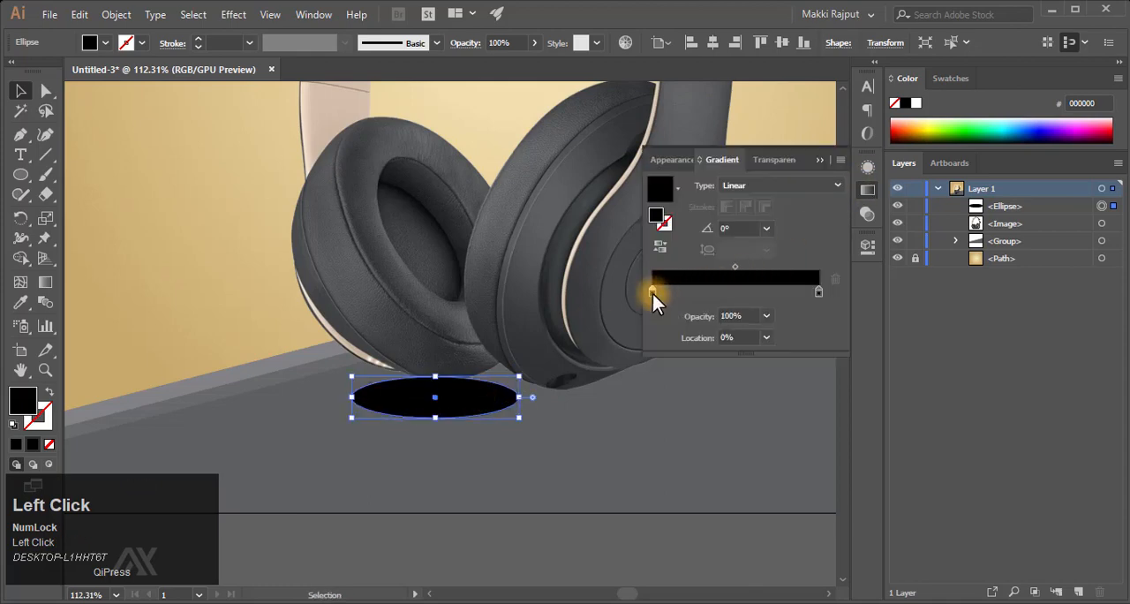
pyautogui.doubleClick(652, 294)
pyautogui.write('0')
pyautogui.press('Return')
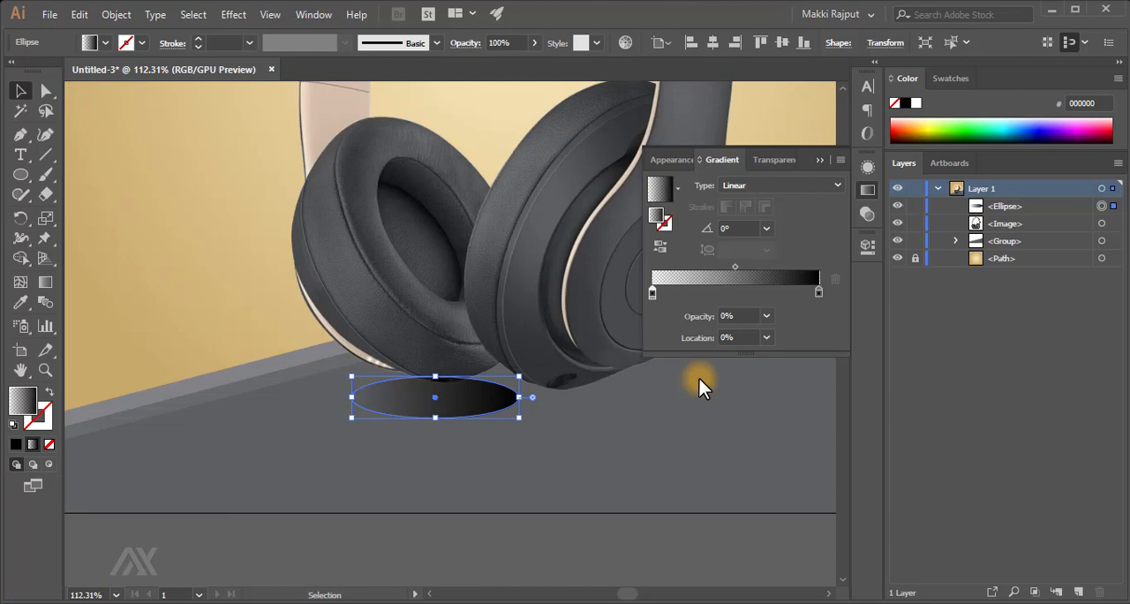
pyautogui.click(787, 188)
pyautogui.click(758, 218)
pyautogui.click(673, 250)
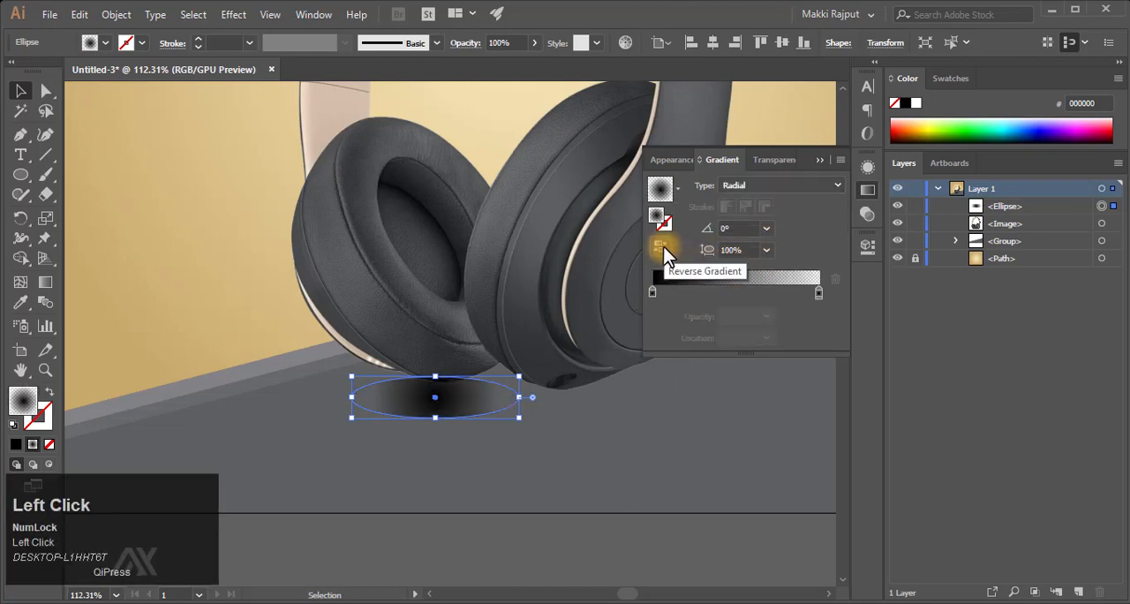
# - Flatten the ellipse's radial gradient to a 23.4% aspect ratio and move the shadow up against the left earcup
pyautogui.press('g')
pyautogui.moveTo(435, 338)
pyautogui.mouseDown()
pyautogui.moveTo(432, 391)
pyautogui.moveTo(520, 397)
pyautogui.moveTo(522, 417)
pyautogui.moveTo(553, 436)
pyautogui.mouseUp()
pyautogui.press('v')
pyautogui.moveTo(488, 394); pyautogui.dragTo(474, 380)
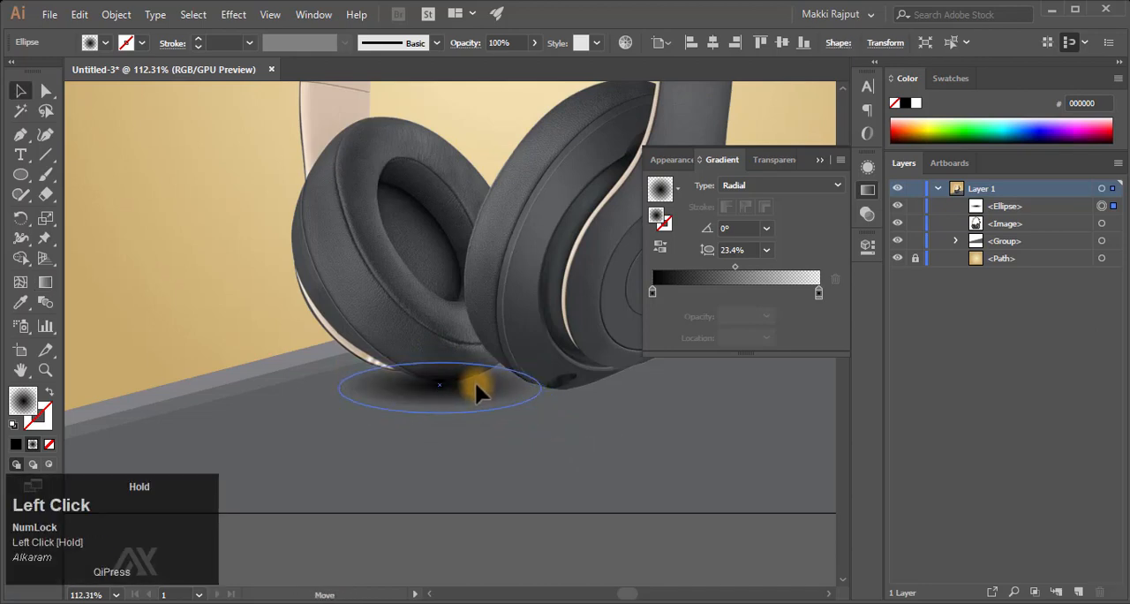
# - Stack the shadow ellipse directly behind the headphones image and set its opacity to 50%
pyautogui.moveTo(1005, 208); pyautogui.dragTo(1011, 223)
pyautogui.hotkey('shift', 'Up')
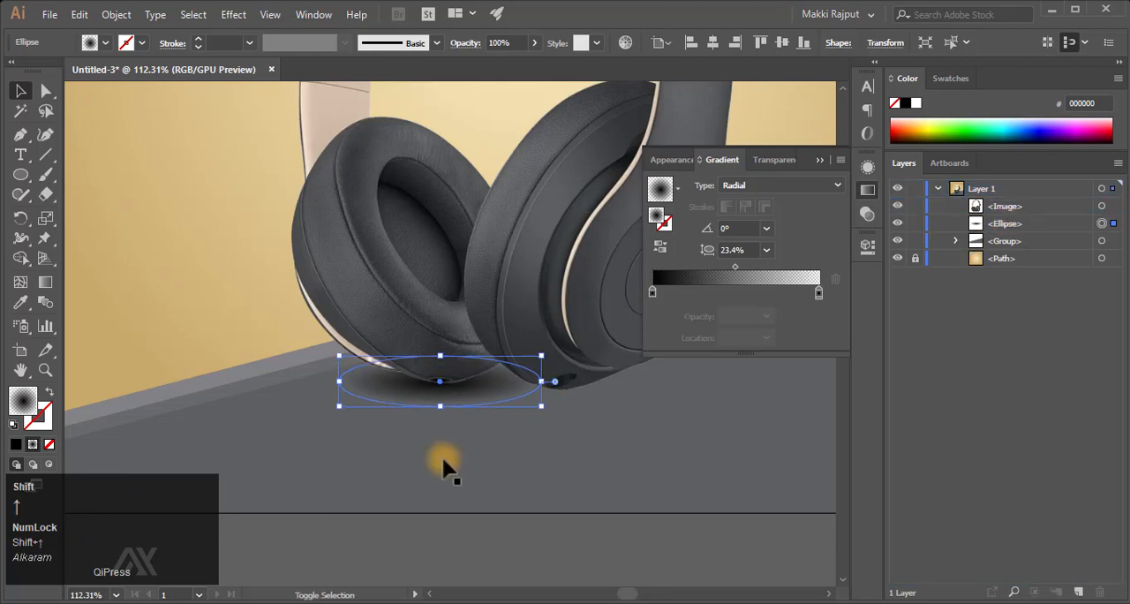
pyautogui.moveTo(507, 43); pyautogui.dragTo(429, 48)
pyautogui.write('20')
pyautogui.press('Return')
pyautogui.write('50')
pyautogui.press('Return')
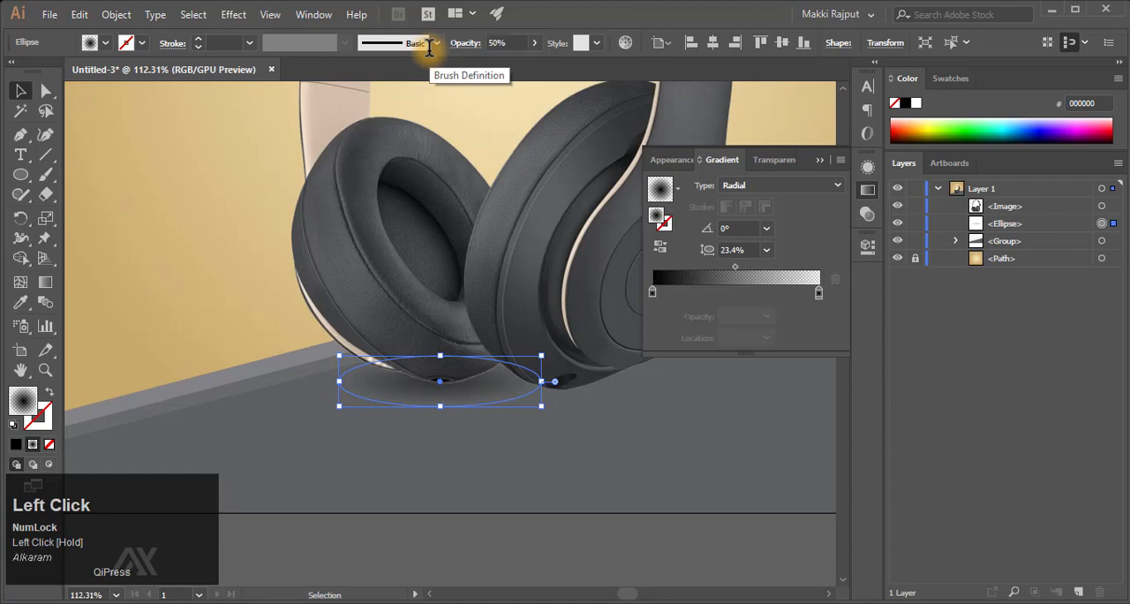
# - Duplicate the shadow ellipse in place and position the copy beneath the right earcup
pyautogui.hotkey('ctrl', 'f')
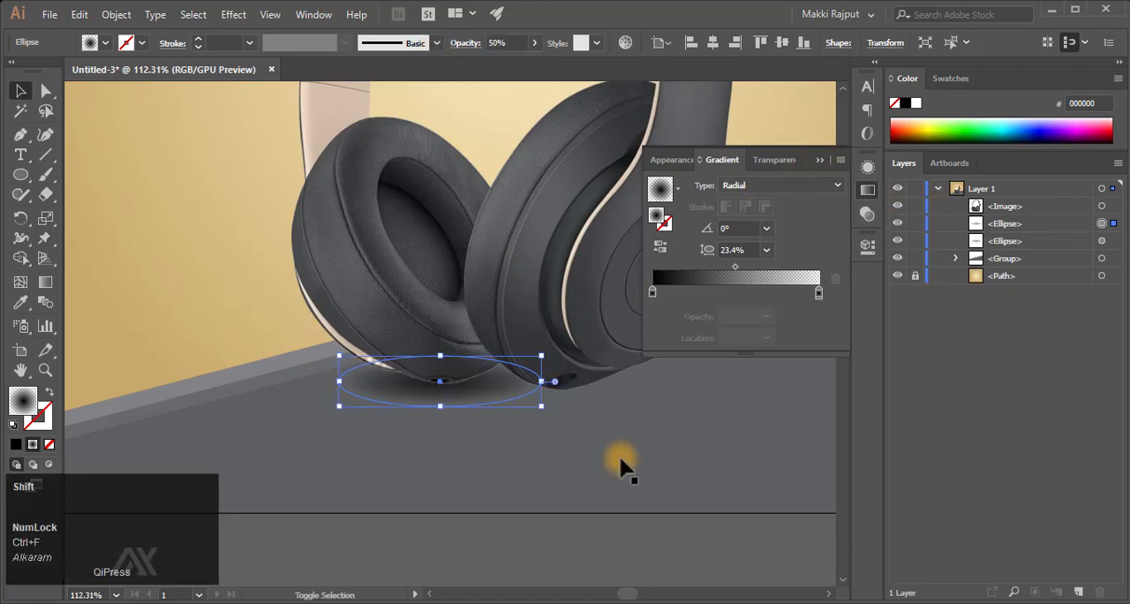
pyautogui.hotkey('shift', 'Right')
pyautogui.hotkey('shift', 'Right')
pyautogui.hotkey('shift', 'Right')
pyautogui.hotkey('shift', 'Right')
pyautogui.hotkey('shift', 'Right')
pyautogui.hotkey('shift', 'Right')
pyautogui.hotkey('shift', 'Right')
pyautogui.hotkey('shift', 'Right')
pyautogui.hotkey('shift', 'Right')
pyautogui.hotkey('shift', 'Right')
pyautogui.hotkey('shift', 'Right')
pyautogui.hotkey('shift', 'Right')
pyautogui.hotkey('shift', 'Right')
pyautogui.hotkey('shift', 'Right')
pyautogui.hotkey('shift', 'Right')
pyautogui.hotkey('shift', 'Right')
pyautogui.hotkey('shift', 'Right')
pyautogui.hotkey('shift', 'Down')
pyautogui.hotkey('shift', 'Left')
pyautogui.hotkey('shift', 'Left')
pyautogui.hotkey('shift', 'Left')
pyautogui.hotkey('shift', 'Left')
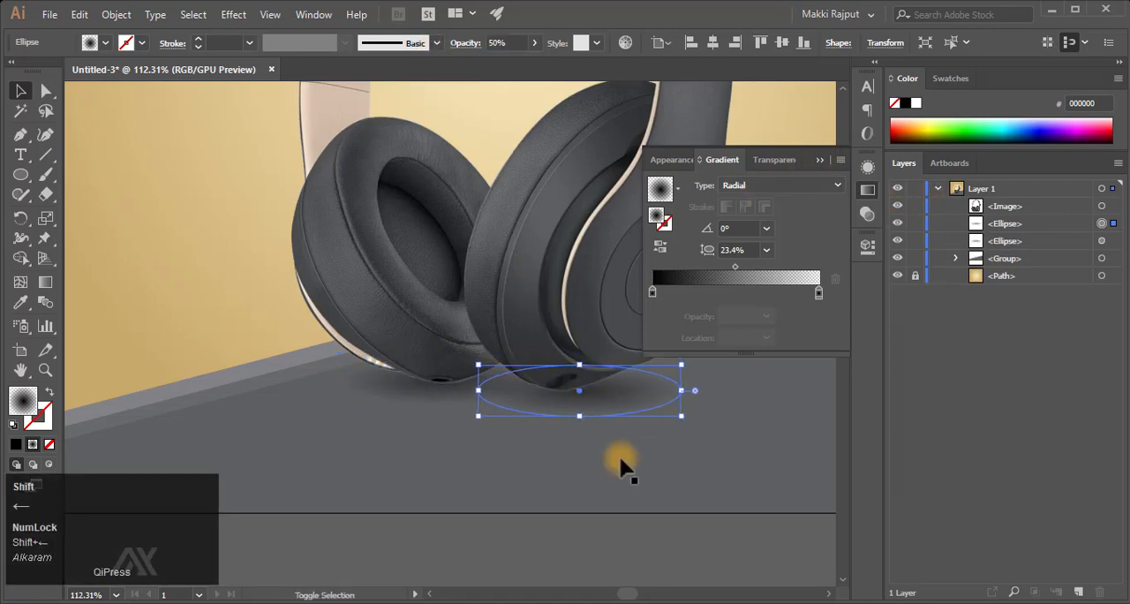
pyautogui.hotkey('shift', 'Up')
pyautogui.hotkey('shift', 'Down')
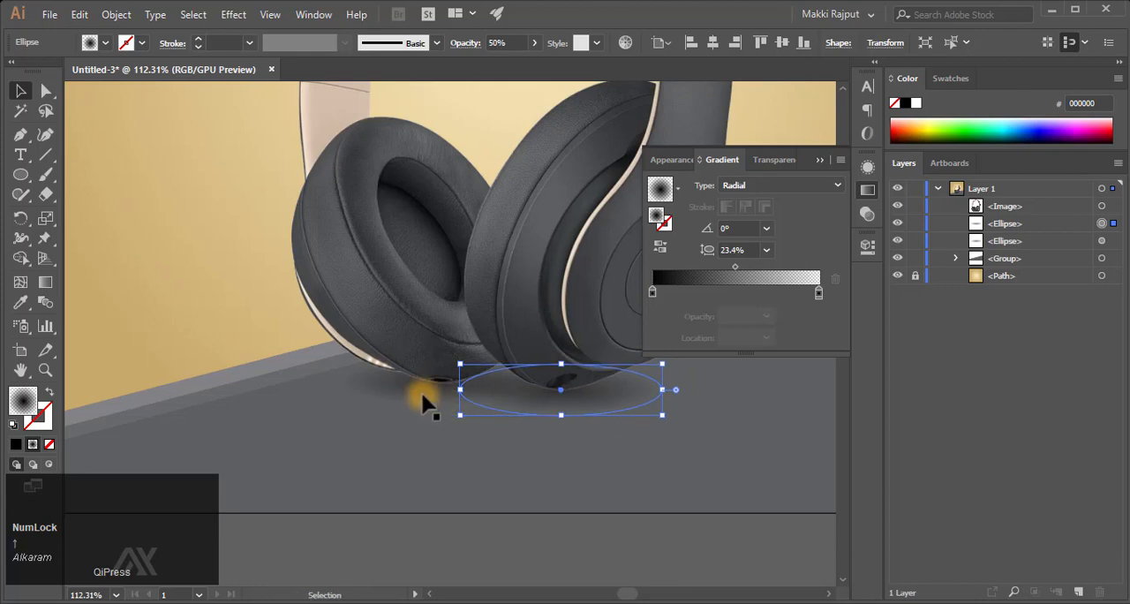
# - Set the opacity of both shadow ellipses to 70%
pyautogui.keyDown('shift'); pyautogui.click(1103, 240); pyautogui.keyUp('shift')
pyautogui.write('70')
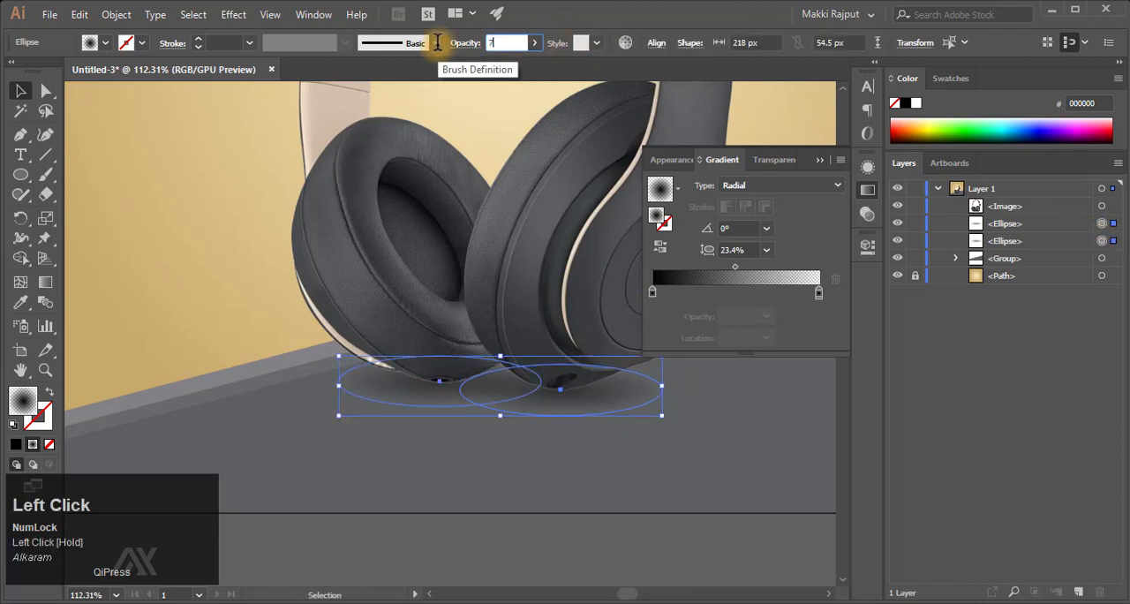
pyautogui.press('Return')
pyautogui.click(820, 159)
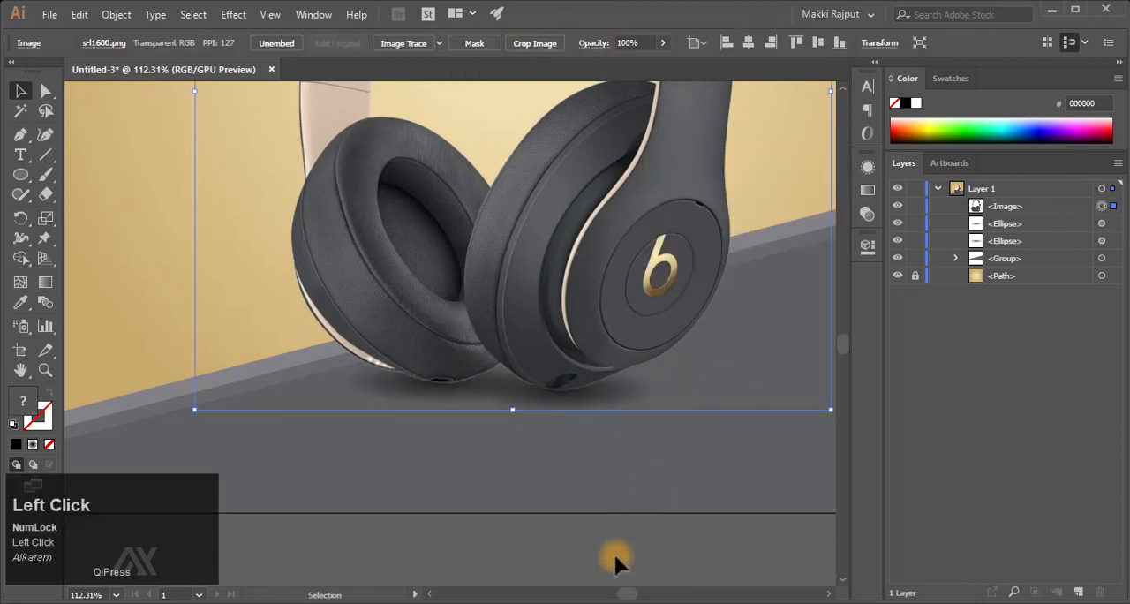
pyautogui.click(632, 540)
pyautogui.hotkey('ctrl', '0')
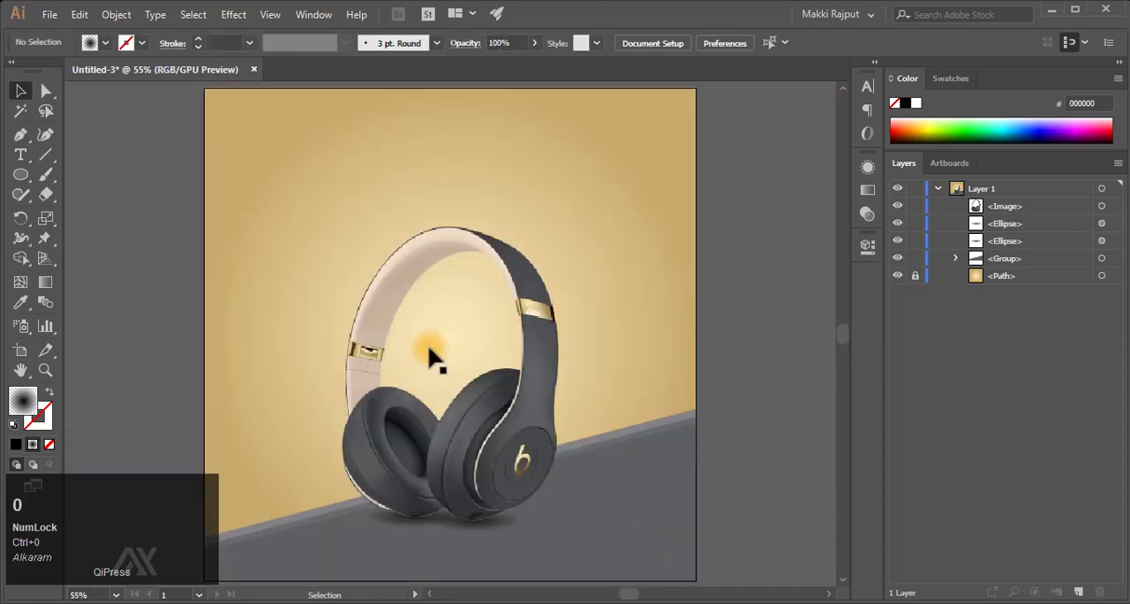
pyautogui.press('F9')
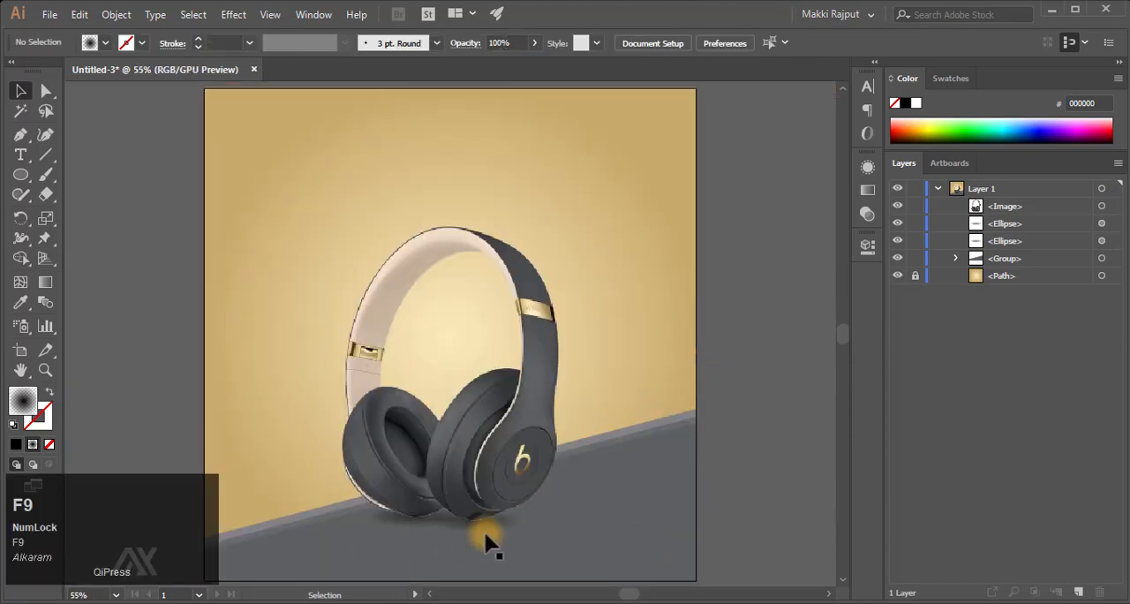
# - Tighten the right earcup's shadow by pulling its radial gradient midpoint and transparent end stop inward
pyautogui.moveTo(484, 530); pyautogui.dragTo(616, 360)
pyautogui.scroll(-3, 616, 359)
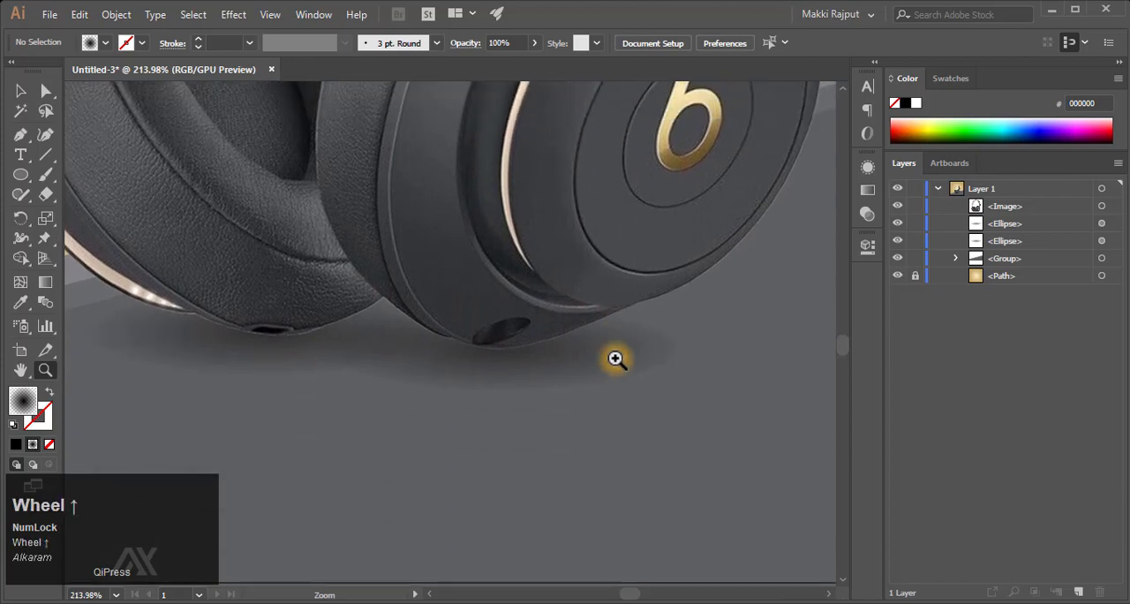
pyautogui.press('v')
pyautogui.click(1101, 223)
pyautogui.press('g')
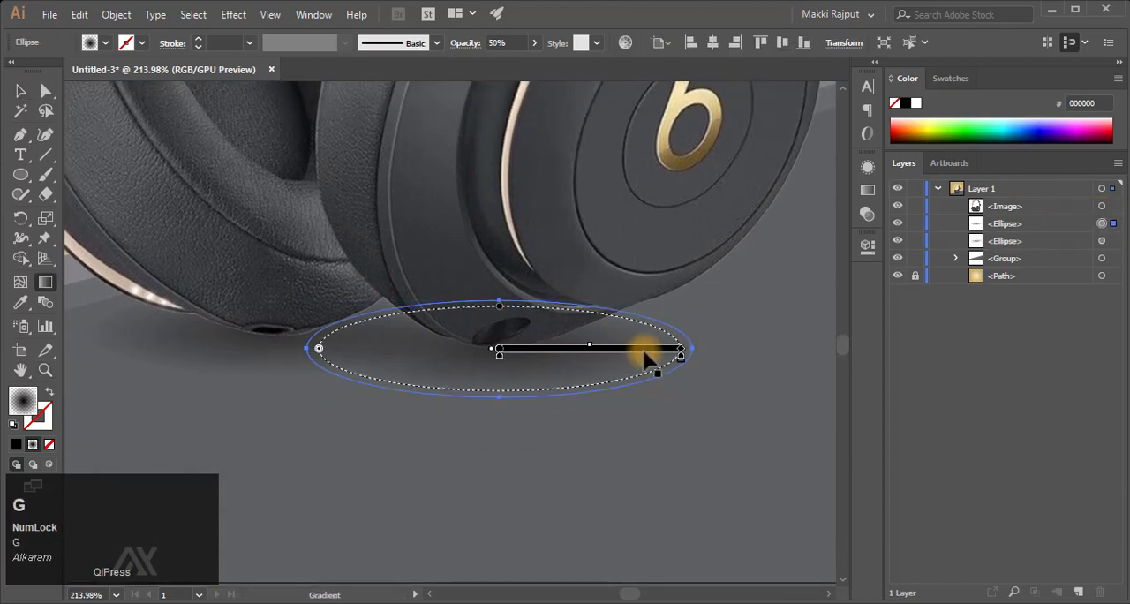
pyautogui.moveTo(592, 347); pyautogui.dragTo(574, 347)
pyautogui.moveTo(682, 358); pyautogui.dragTo(658, 360)
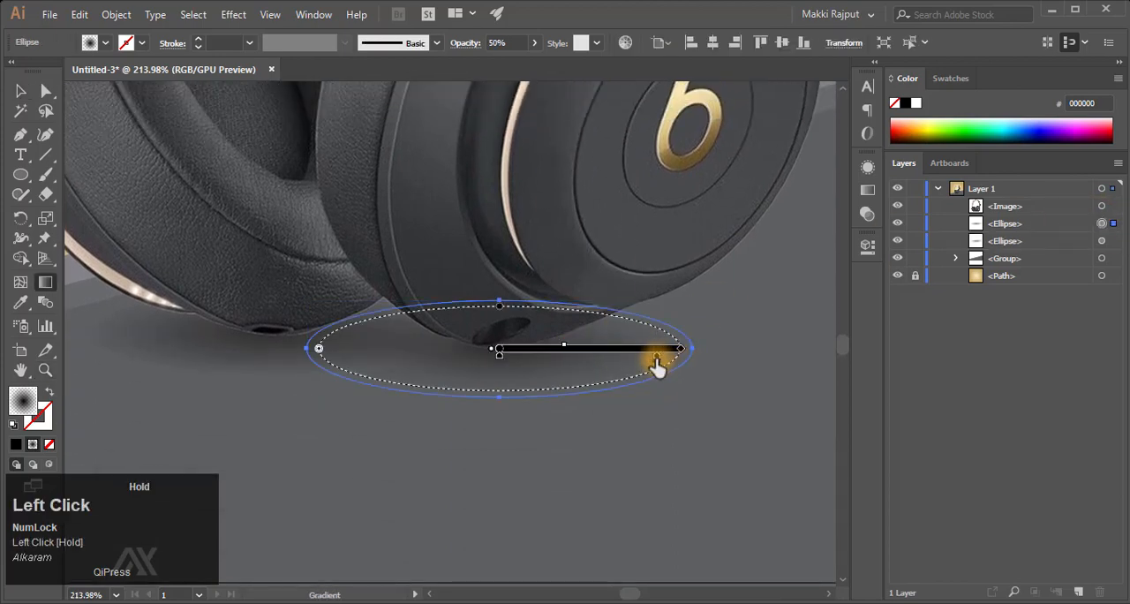
# - Tighten the left earcup's shadow the same way, pulling its gradient midpoint and transparent end stop slightly inward
pyautogui.hscroll(-5, 512, 431)
pyautogui.click(1102, 241)
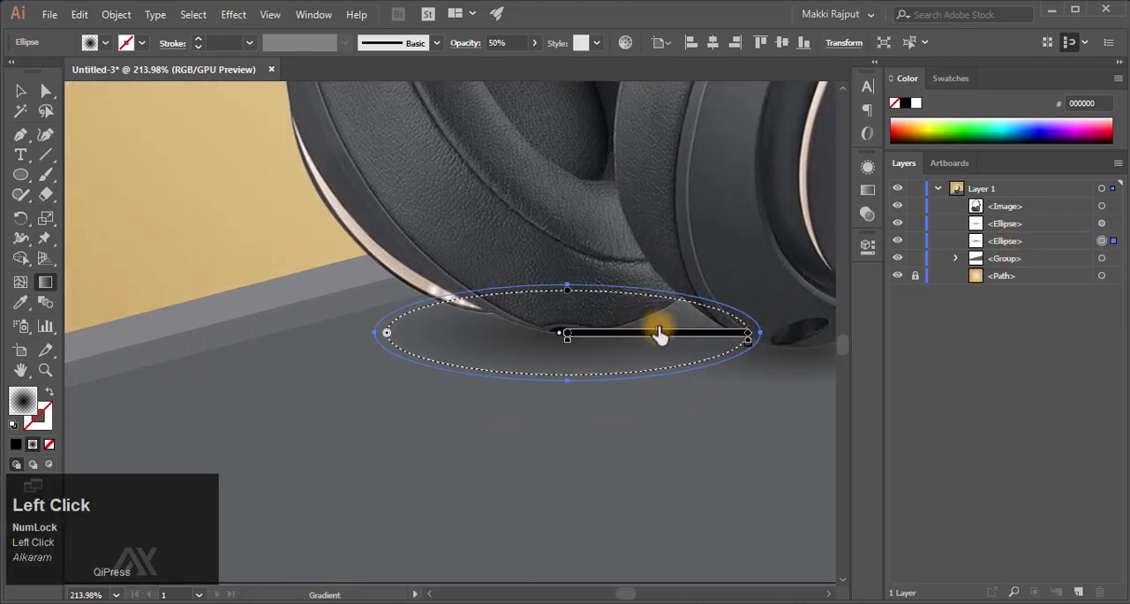
pyautogui.moveTo(659, 328); pyautogui.dragTo(641, 329)
pyautogui.moveTo(748, 341); pyautogui.dragTo(731, 341)
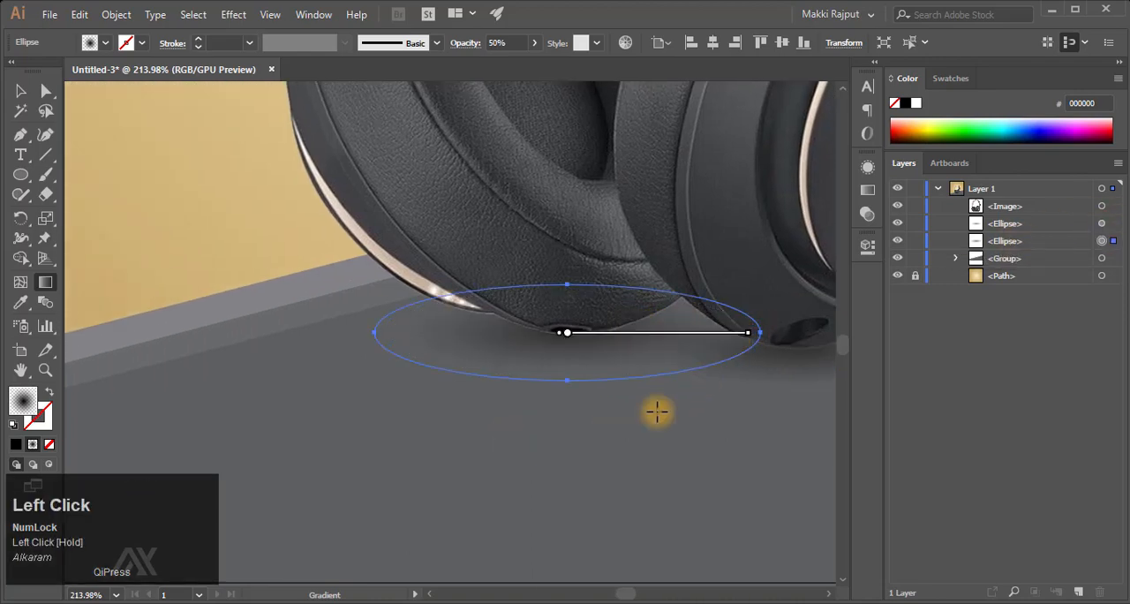
pyautogui.press('v')
pyautogui.hotkey('ctrl', '0')
pyautogui.click(719, 397)
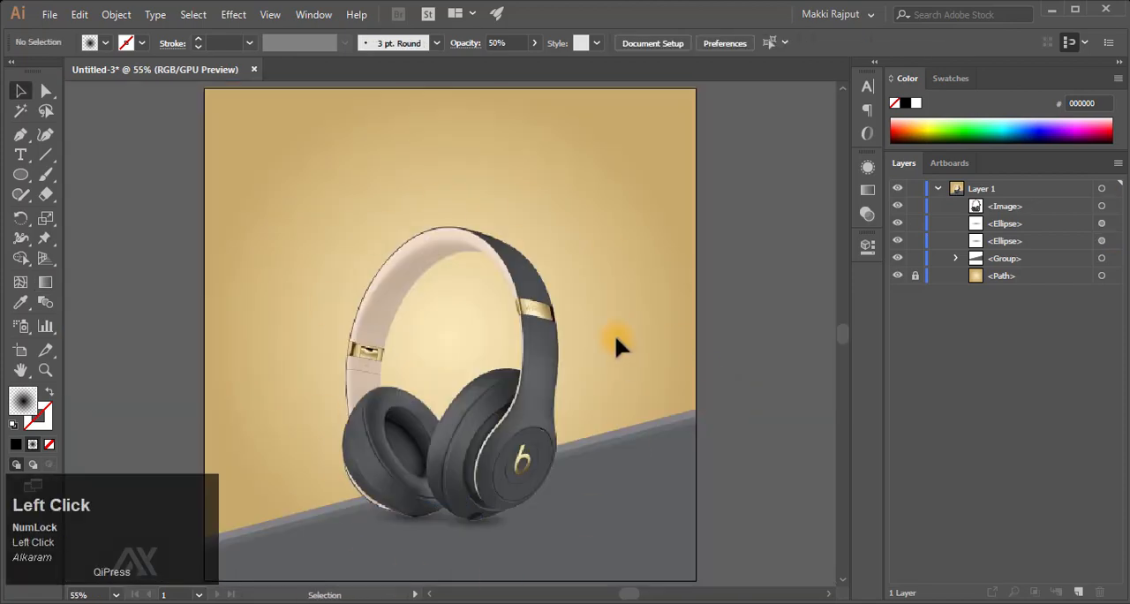
# - Set the opacity of both shadow ellipses to 80%
pyautogui.press('F9')
pyautogui.press('z')
pyautogui.moveTo(406, 551); pyautogui.dragTo(743, 187)
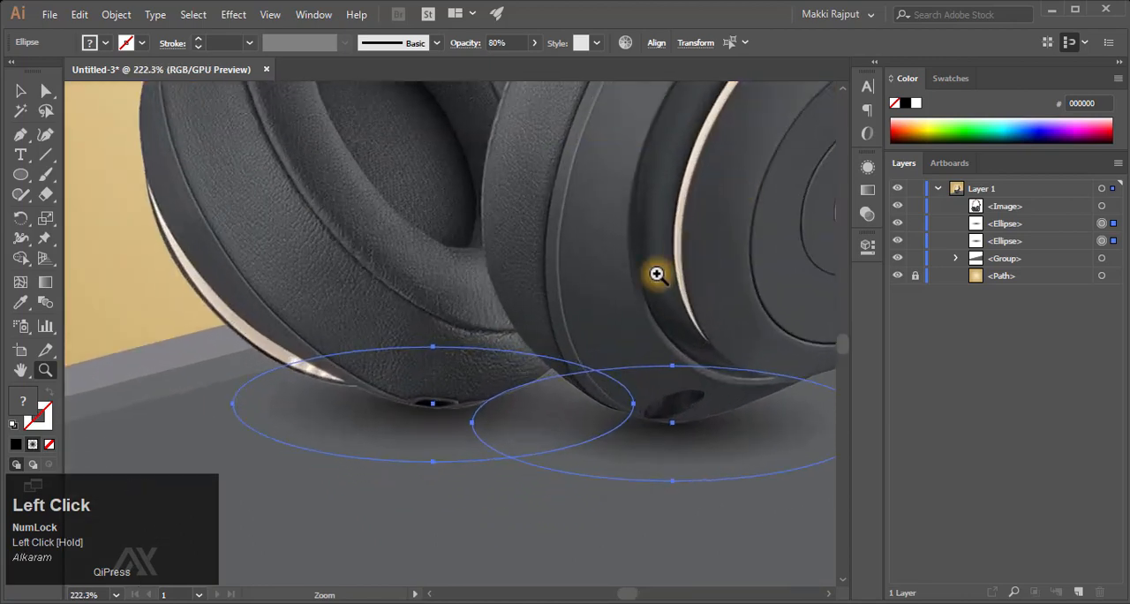
pyautogui.hscroll(2, 657, 274)
pyautogui.scroll(-3, 658, 275)
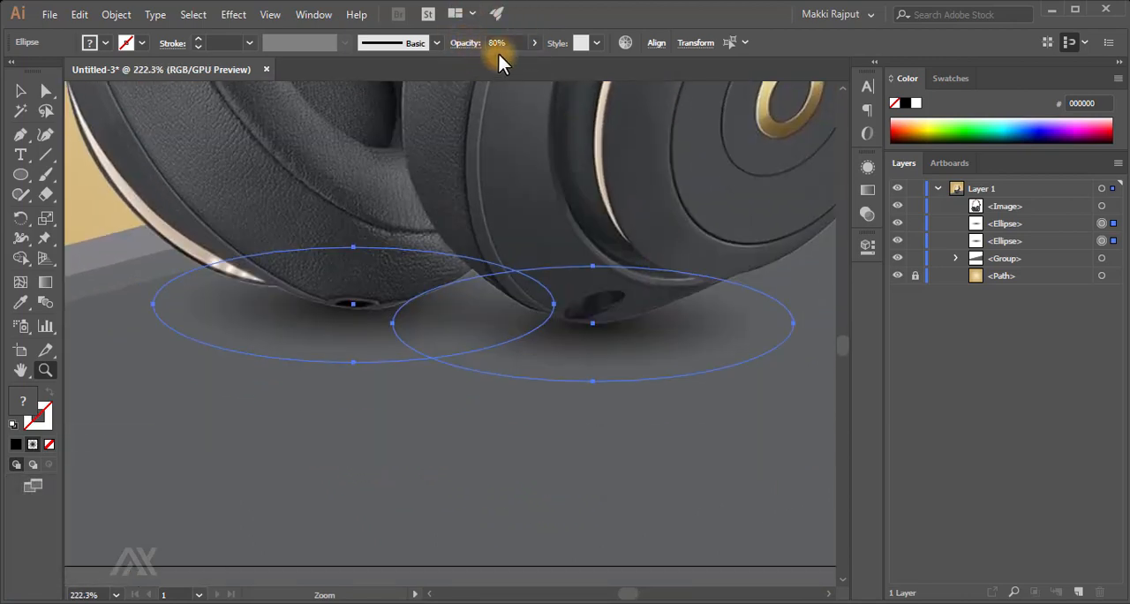
# - Check the radial gradient settings of the left and right shadow ellipses and how the shadows look in the whole artwork
pyautogui.press('g')
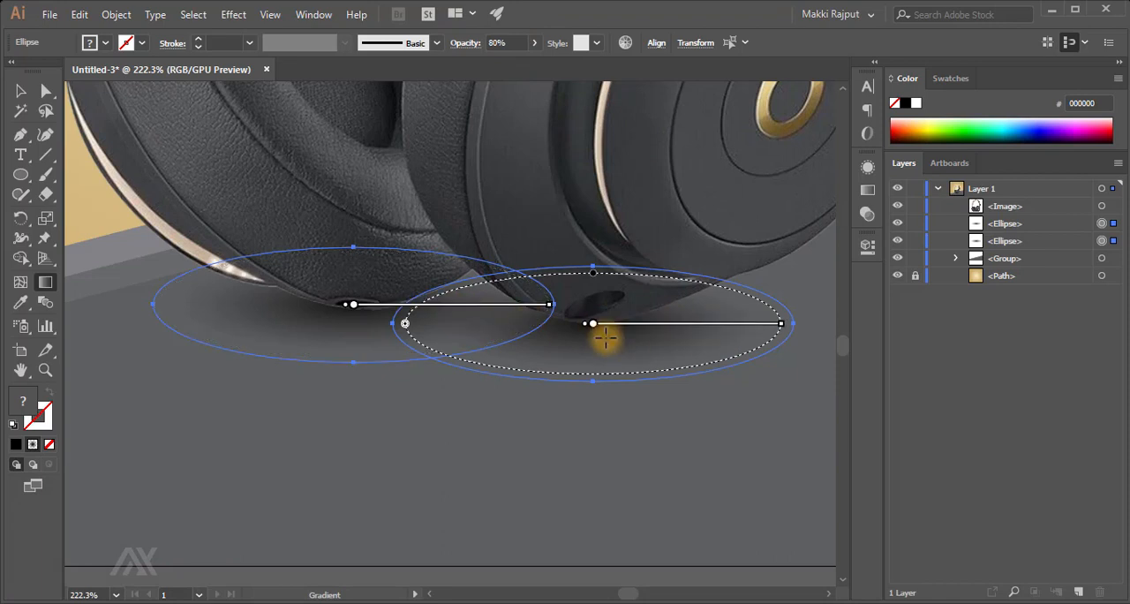
pyautogui.click(868, 198)
pyautogui.click(1103, 242)
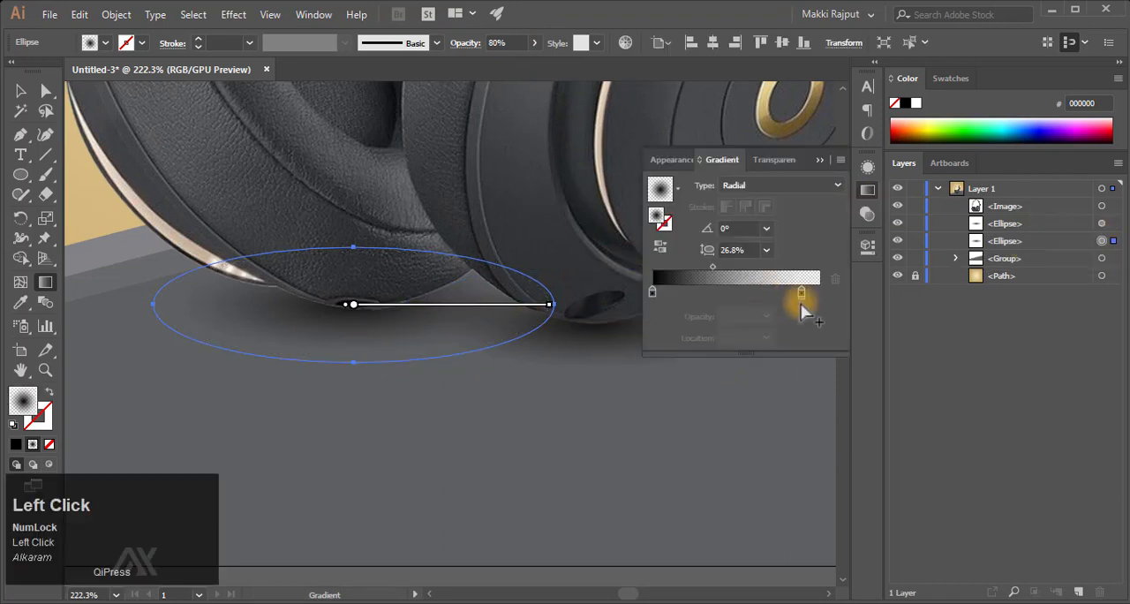
pyautogui.click(1103, 224)
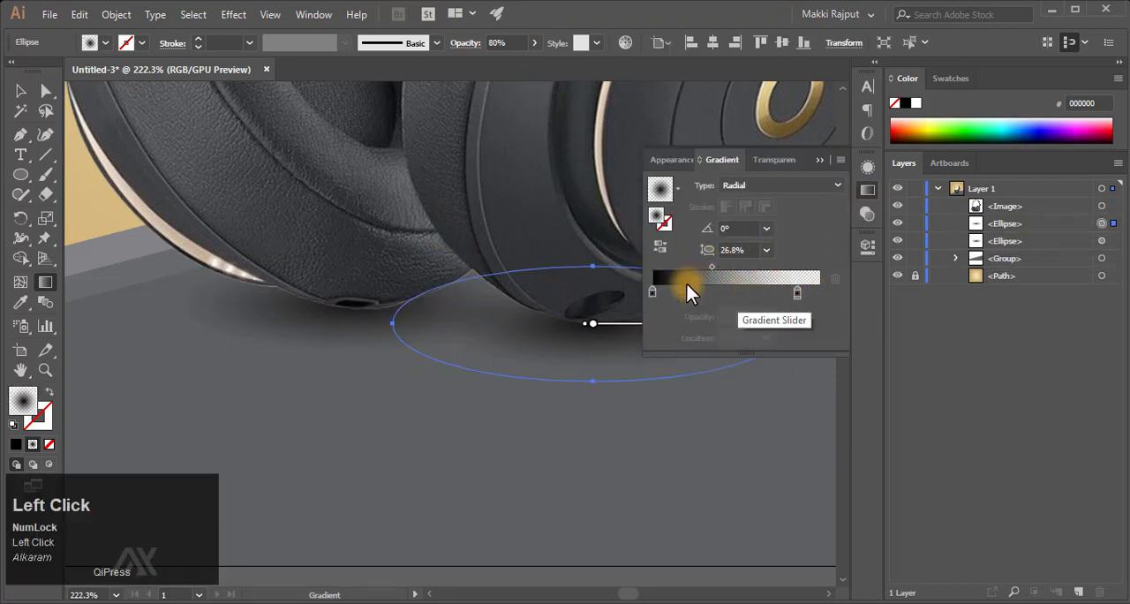
pyautogui.click(821, 159)
pyautogui.scroll(-3, 495, 441)
pyautogui.press('v')
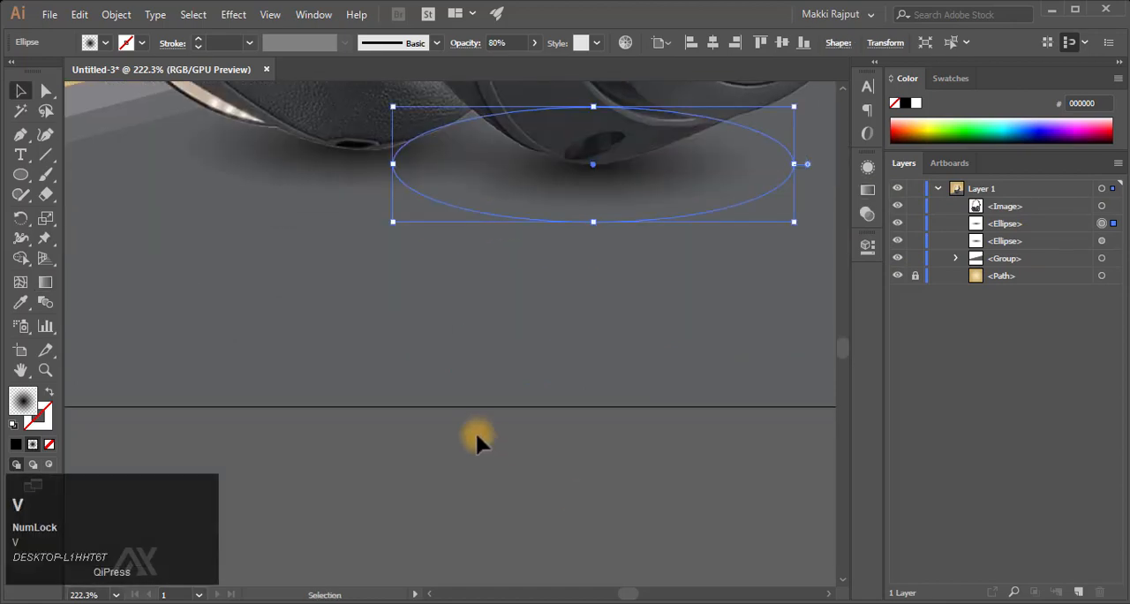
pyautogui.click(475, 431)
pyautogui.hotkey('ctrl', '0')
pyautogui.press('F9')
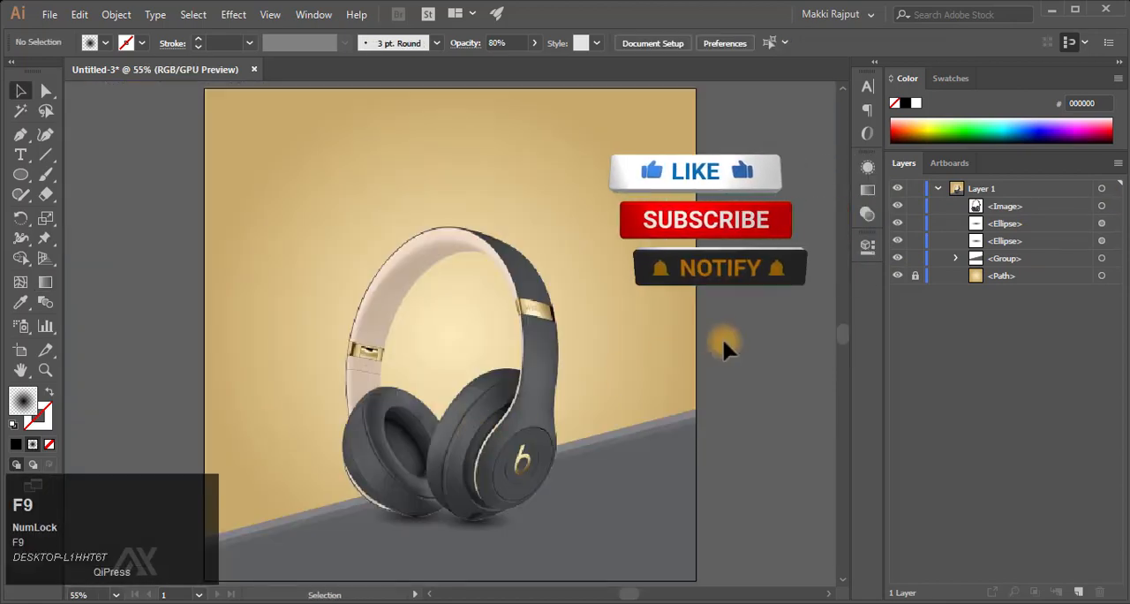
# - Enlarge the headphones image together with both shadows proportionally to about 778 px wide and move them down slightly
pyautogui.click(1102, 241)
pyautogui.keyDown('shift'); pyautogui.click(1102, 223); pyautogui.keyUp('shift')
pyautogui.keyDown('shift'); pyautogui.click(1102, 206); pyautogui.keyUp('shift')
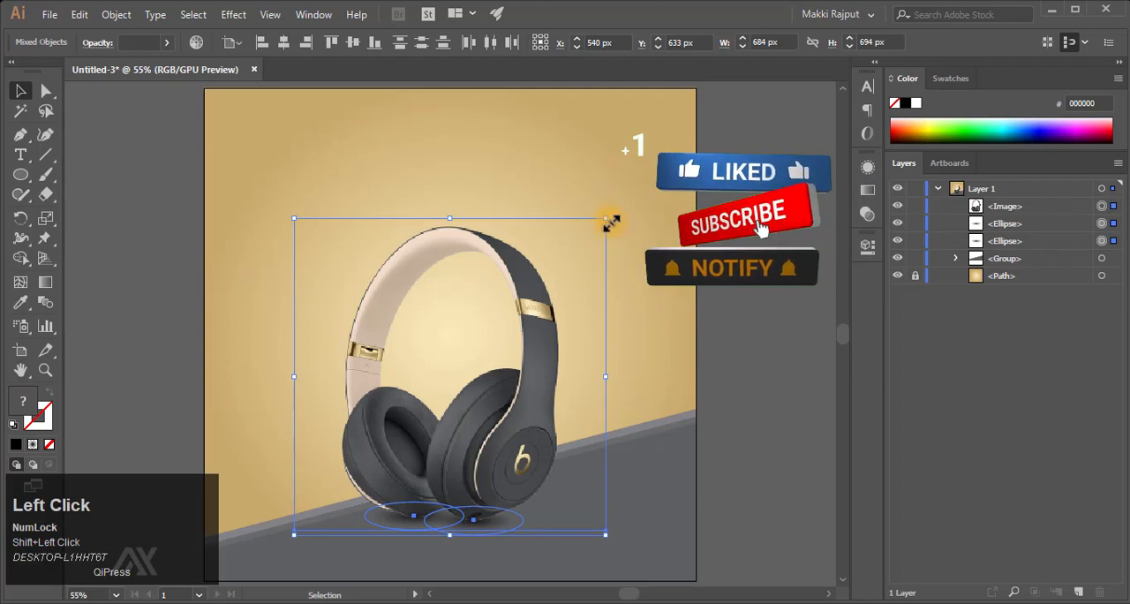
pyautogui.moveTo(612, 223); pyautogui.dragTo(648, 174)
pyautogui.moveTo(544, 366); pyautogui.dragTo(533, 387)
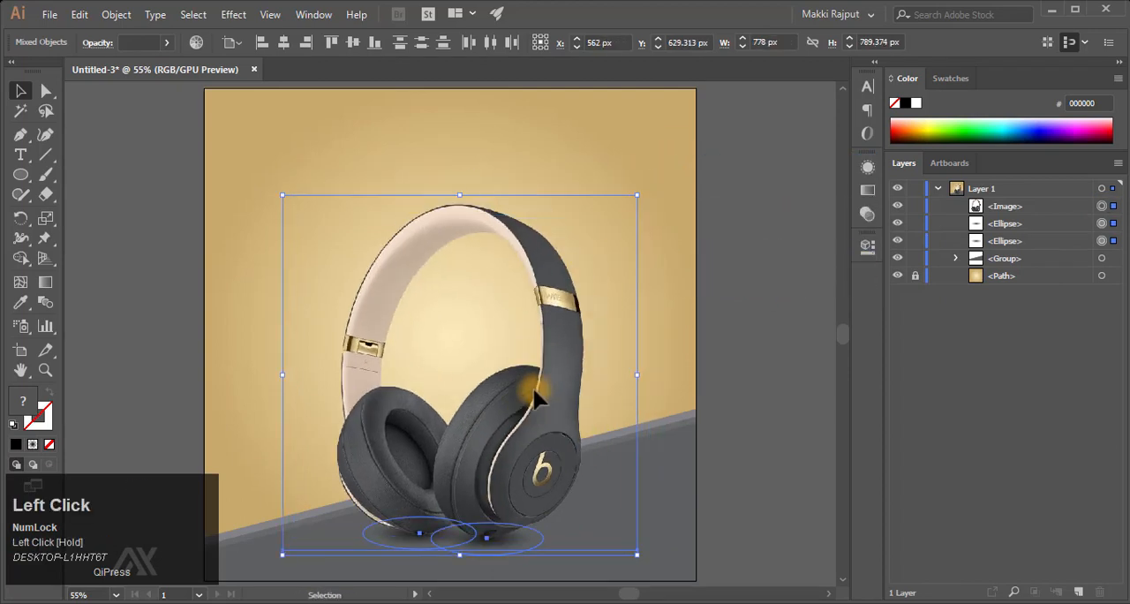
# - Group the headphones with their shadows and centre the group horizontally on the artboard
pyautogui.hotkey('ctrl', 'g')
pyautogui.click(251, 43)
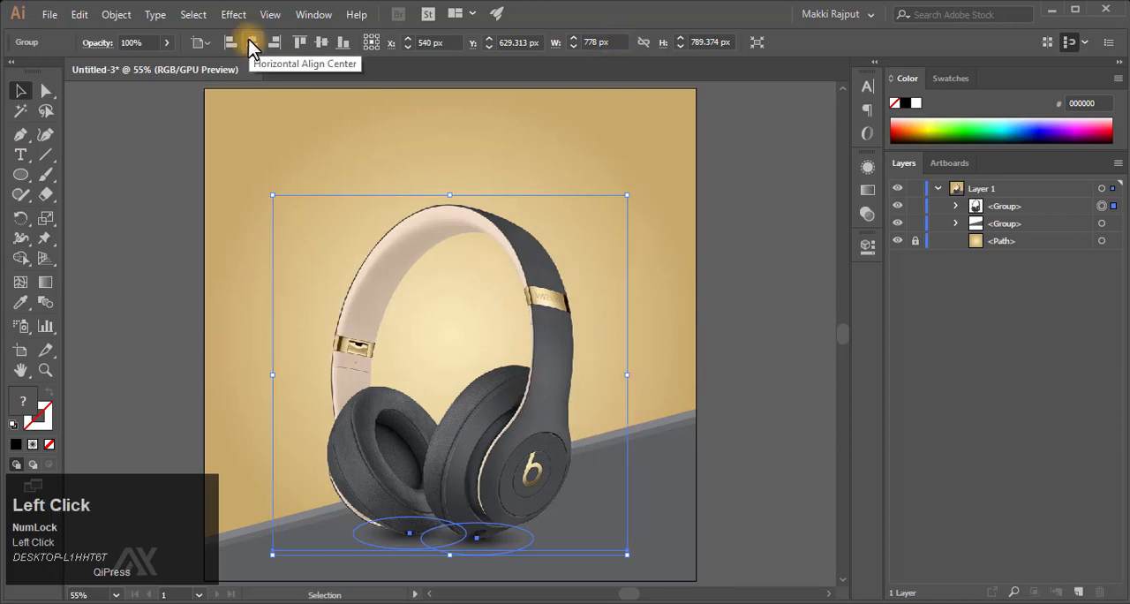
pyautogui.press('Right')
pyautogui.press('Right')
pyautogui.press('Right')
pyautogui.press('Right')
pyautogui.press('Right')
pyautogui.press('Right')
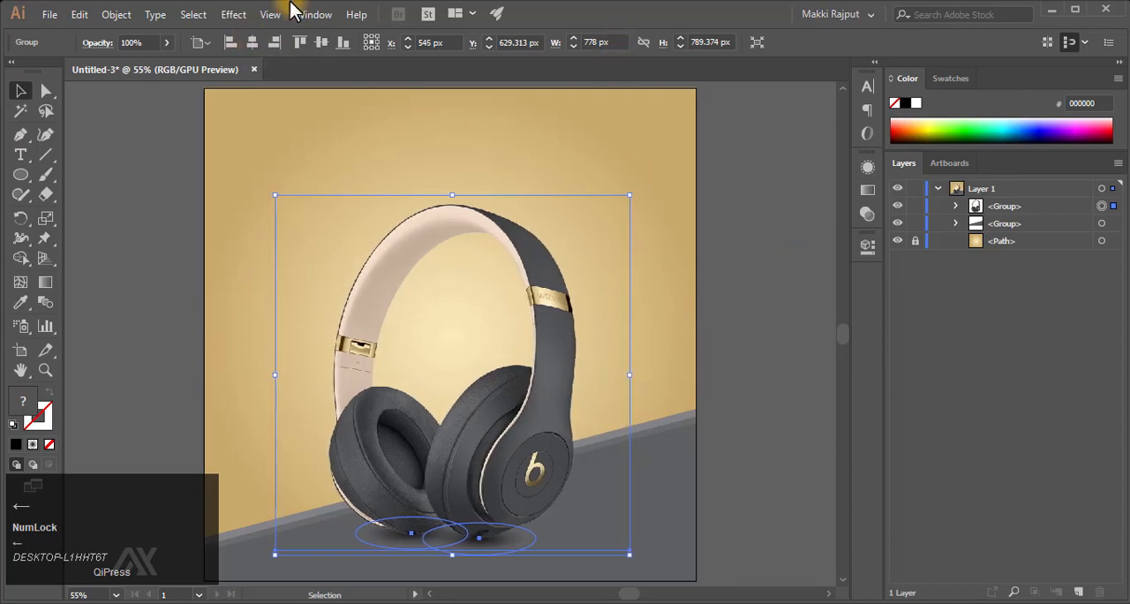
pyautogui.click(253, 44)
pyautogui.click(755, 282)
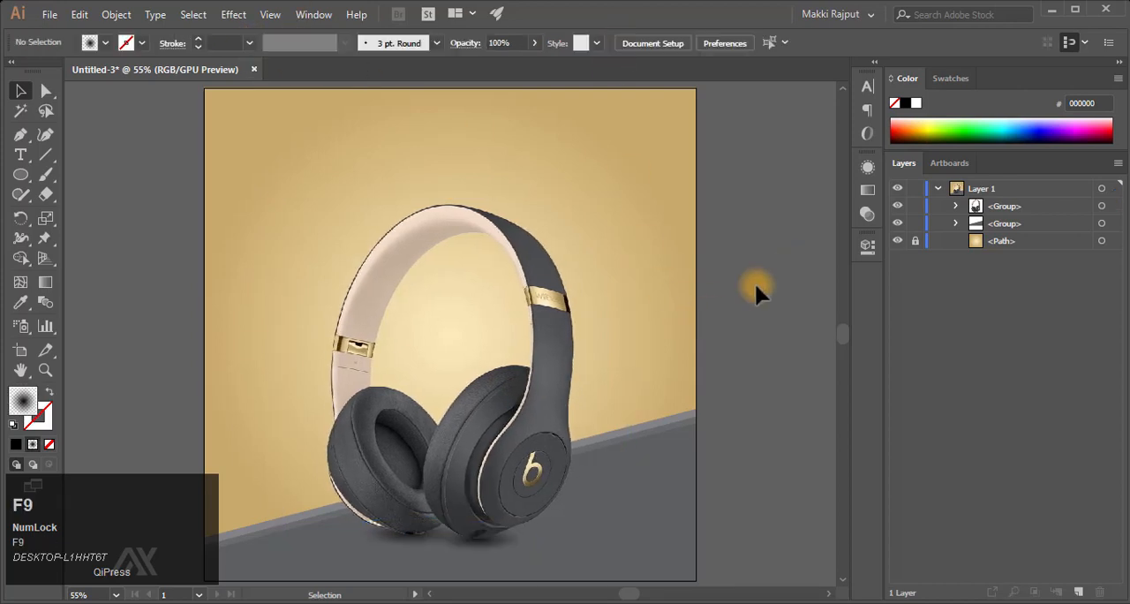
# - Add the text "HEADPHONES" and enlarge it to about 63 pt above the headband
pyautogui.click(574, 177)
pyautogui.press('BackSpace')
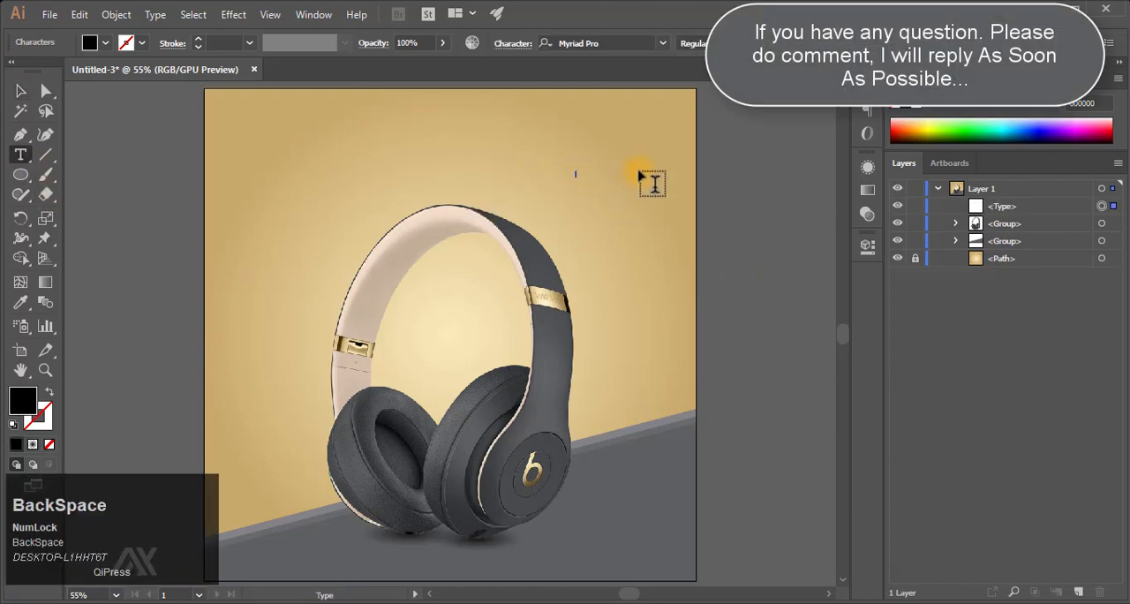
pyautogui.press('capslock')
pyautogui.write('HEADPHONES')
pyautogui.press('Escape')
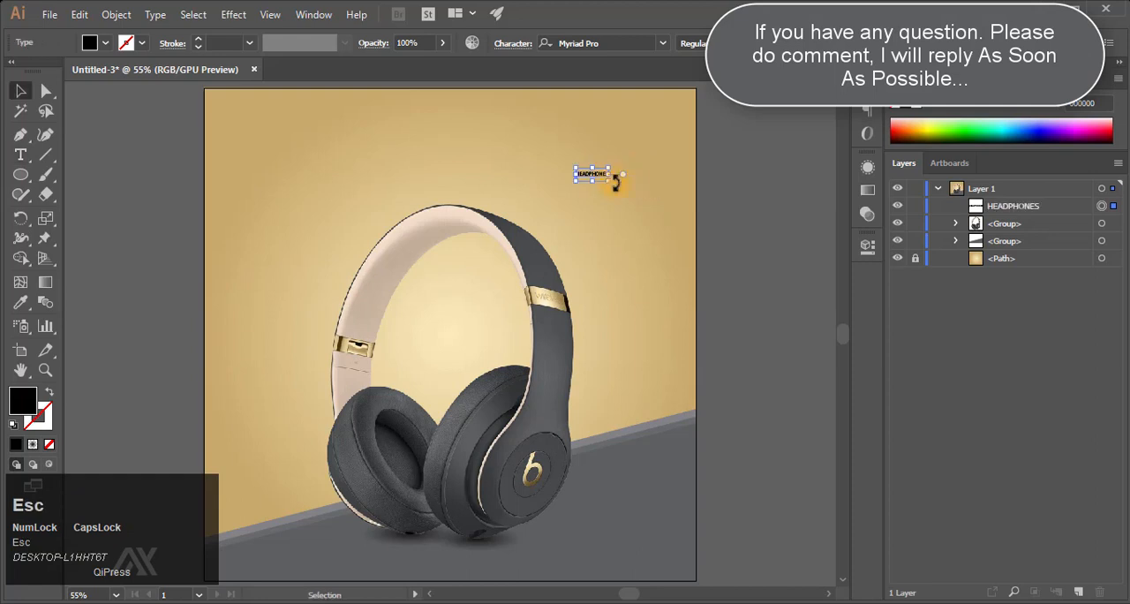
pyautogui.moveTo(609, 178); pyautogui.dragTo(743, 238)
pyautogui.moveTo(683, 203); pyautogui.dragTo(418, 152)
# - Change the font of the HEADPHONES text to Gotham-UltraItalic
pyautogui.click(867, 86)
pyautogui.click(747, 104)
pyautogui.write('G')
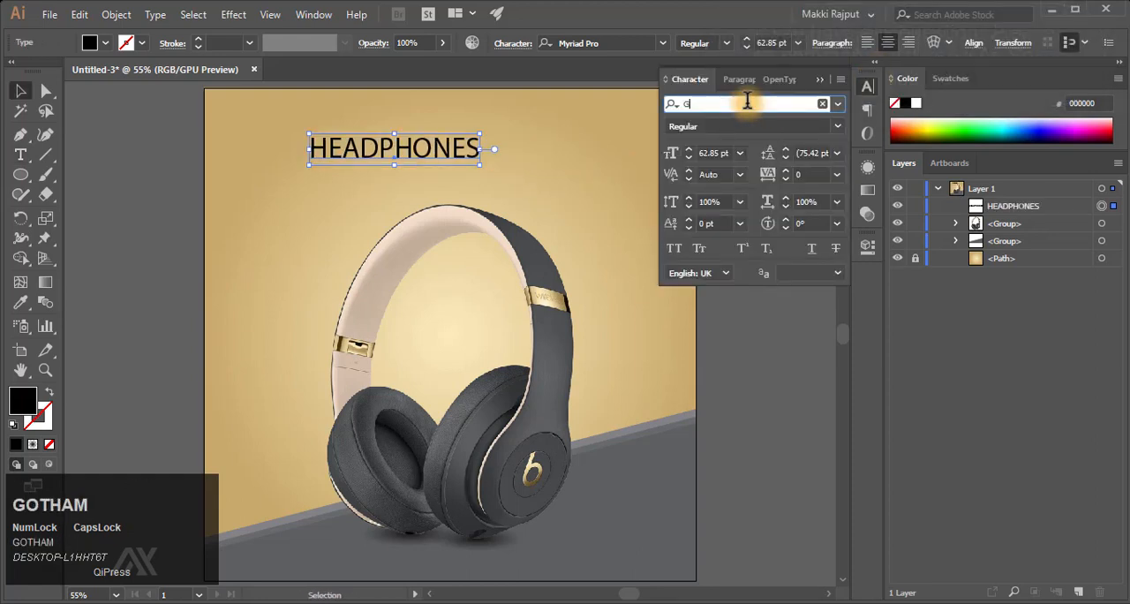
pyautogui.write('otham')
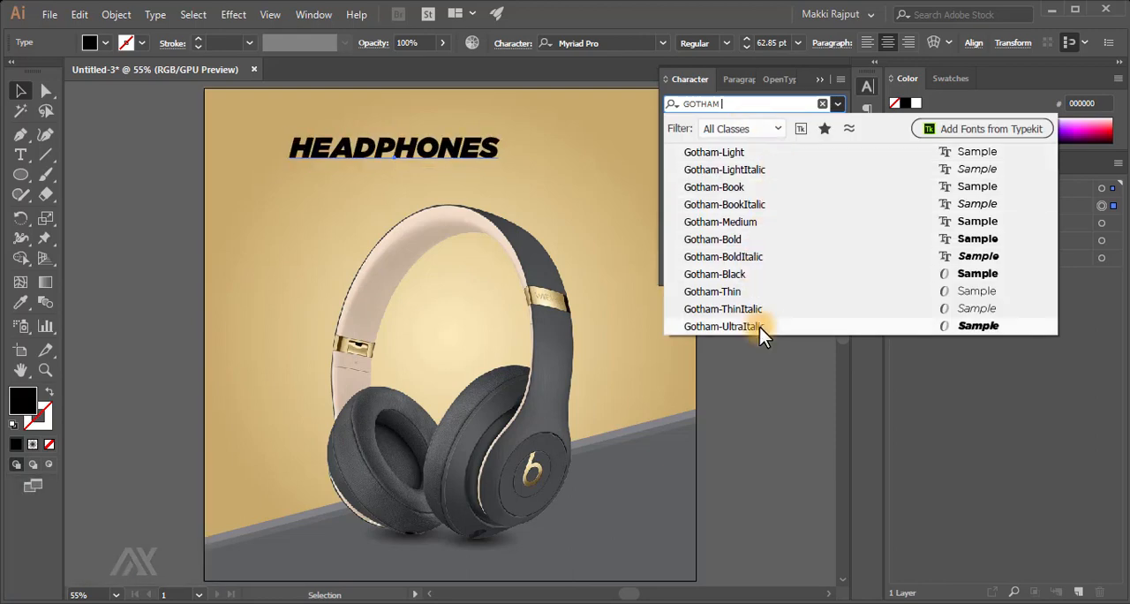
pyautogui.click(757, 327)
# - Centre the HEADPHONES text horizontally on the artboard
pyautogui.click(748, 80)
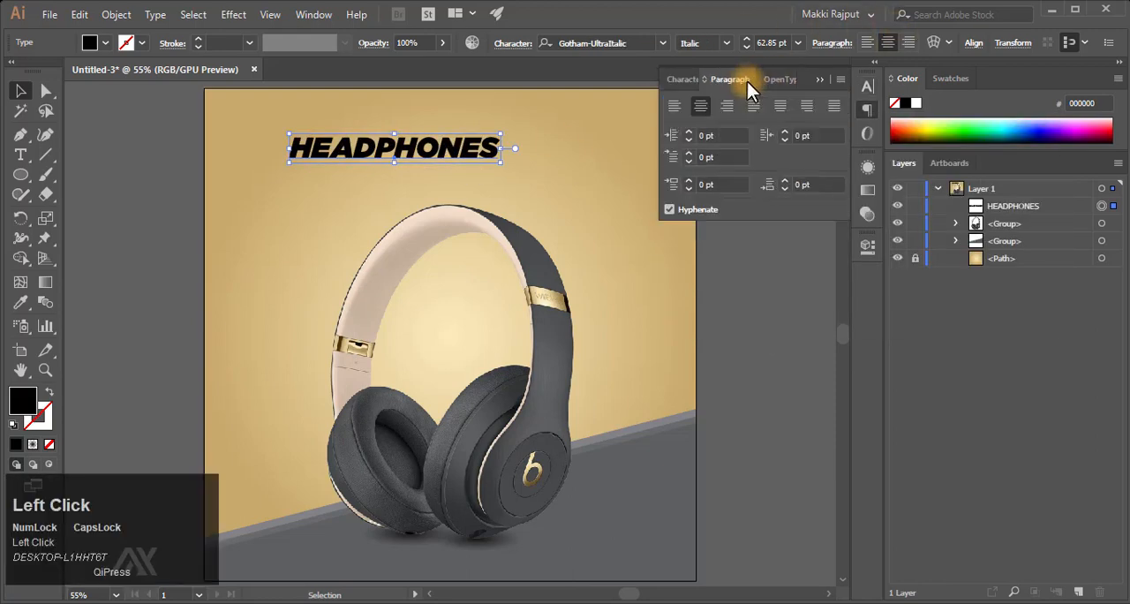
pyautogui.click(974, 42)
pyautogui.click(837, 86)
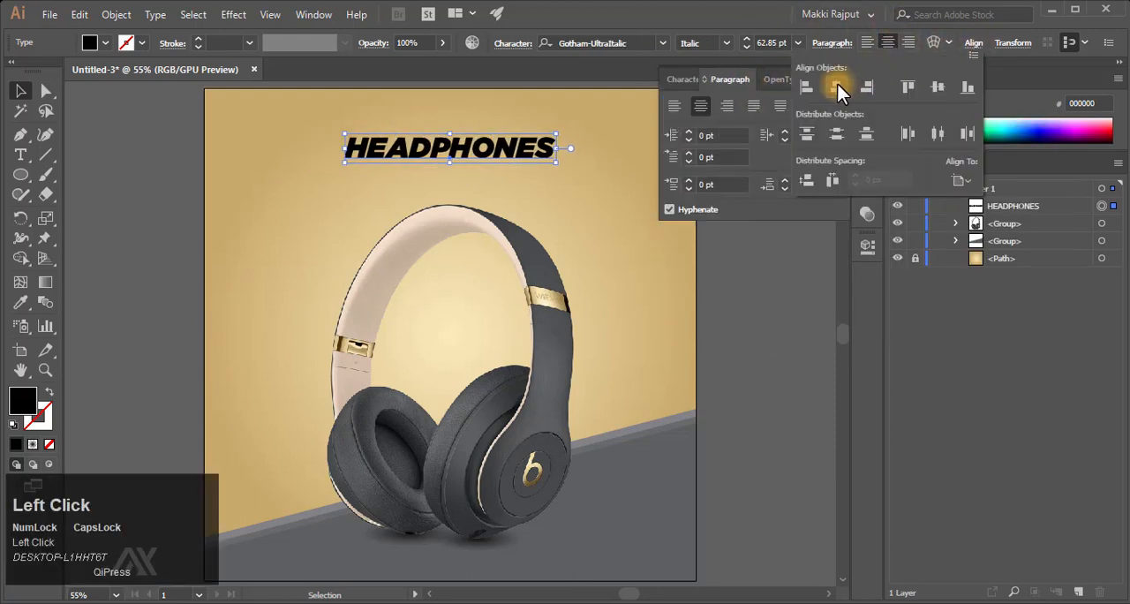
# - Set the font size of the HEADPHONES text to 96.73 pt
pyautogui.click(680, 80)
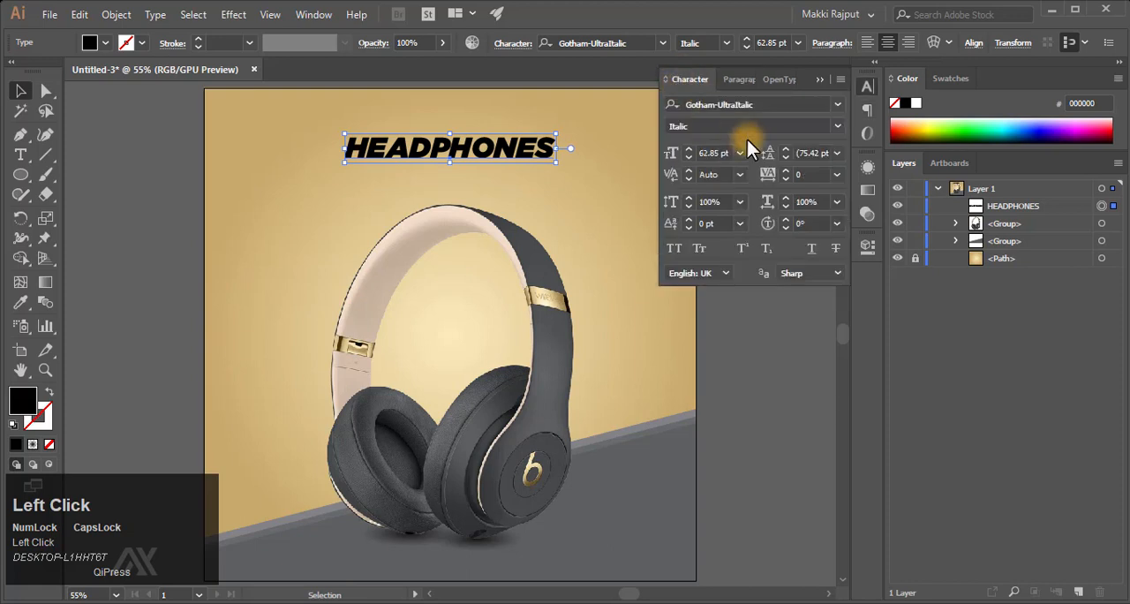
pyautogui.moveTo(718, 153); pyautogui.dragTo(644, 147)
pyautogui.write('96')
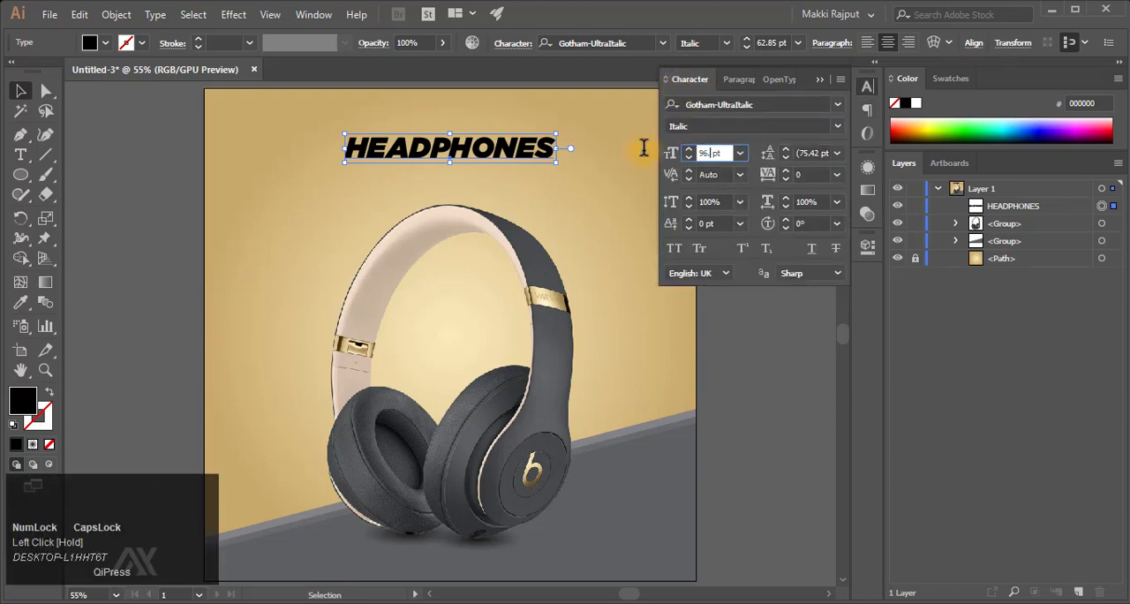
pyautogui.write('.73')
pyautogui.press('Return')
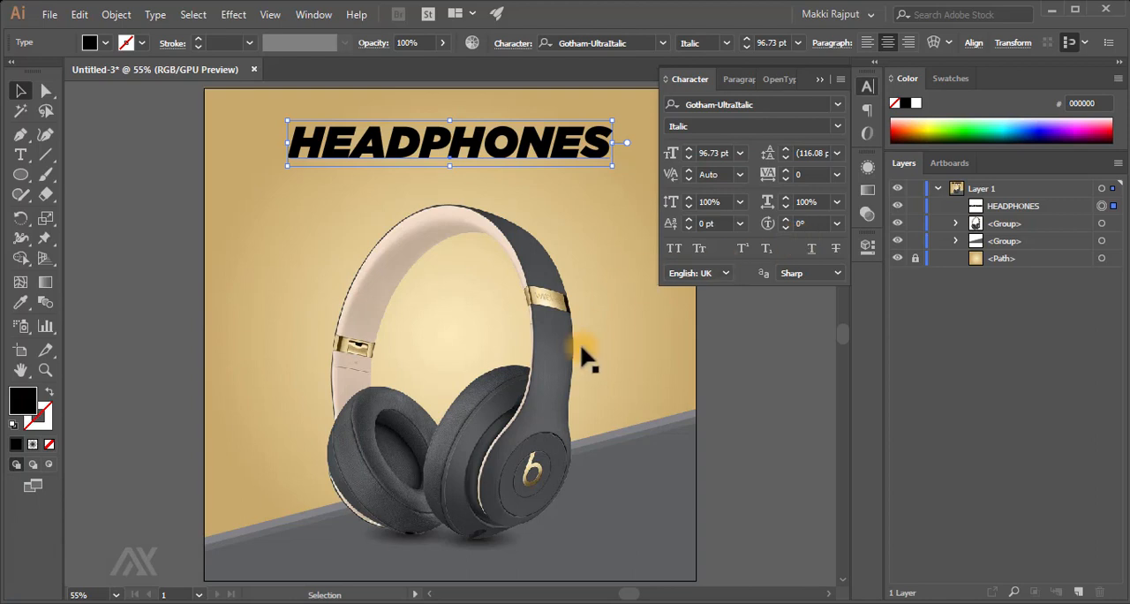
# - Add a new fill to the HEADPHONES text and give it a gradient with the end stop at 100% location and 100% opacity
pyautogui.press('F9')
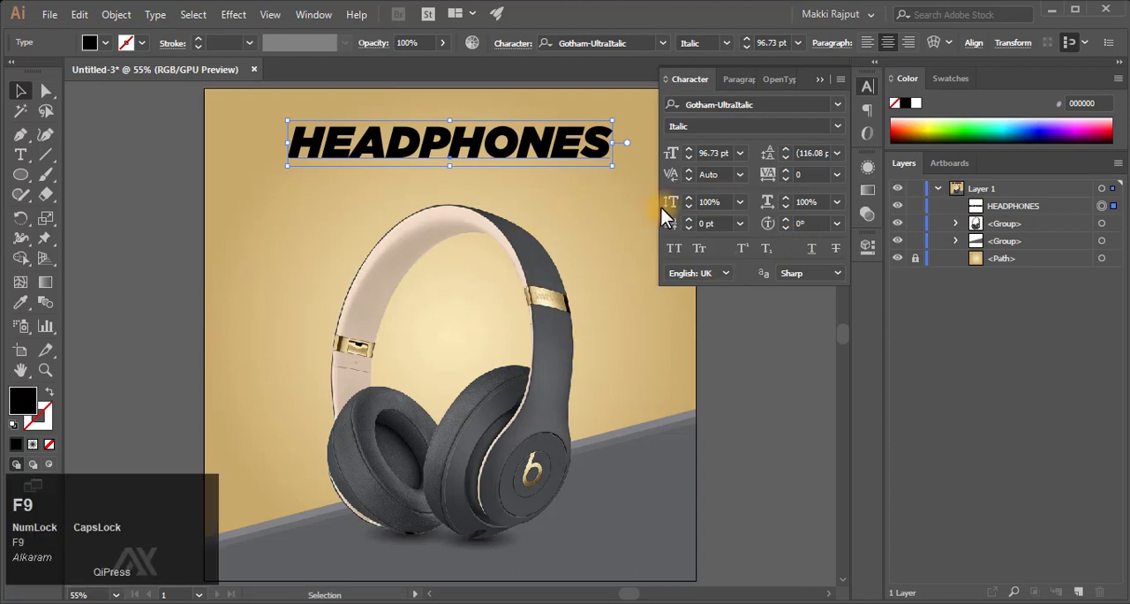
pyautogui.click(868, 166)
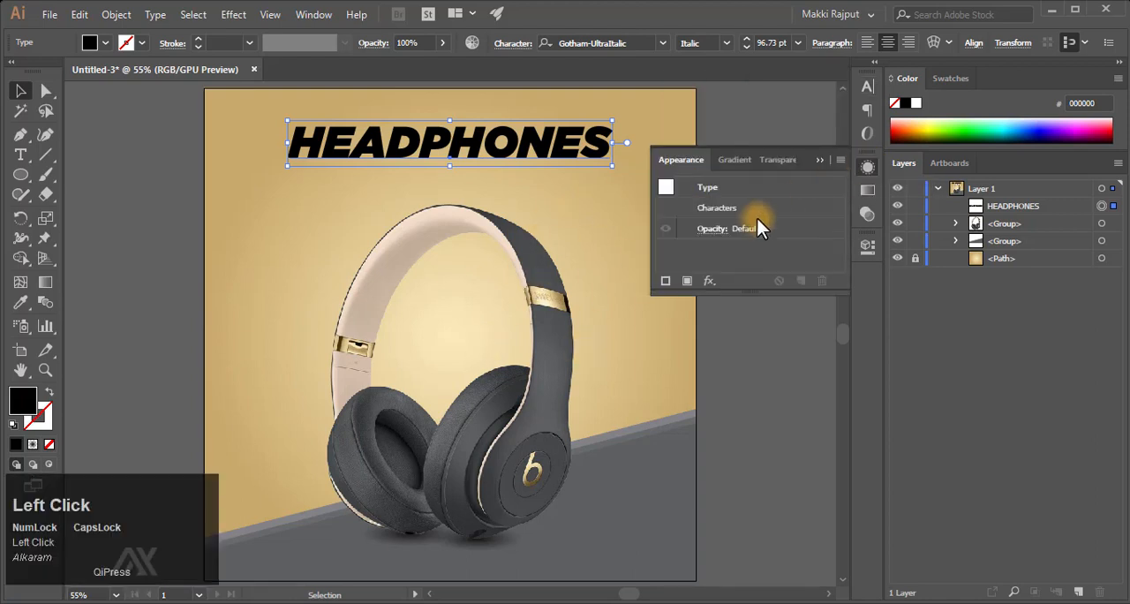
pyautogui.click(687, 281)
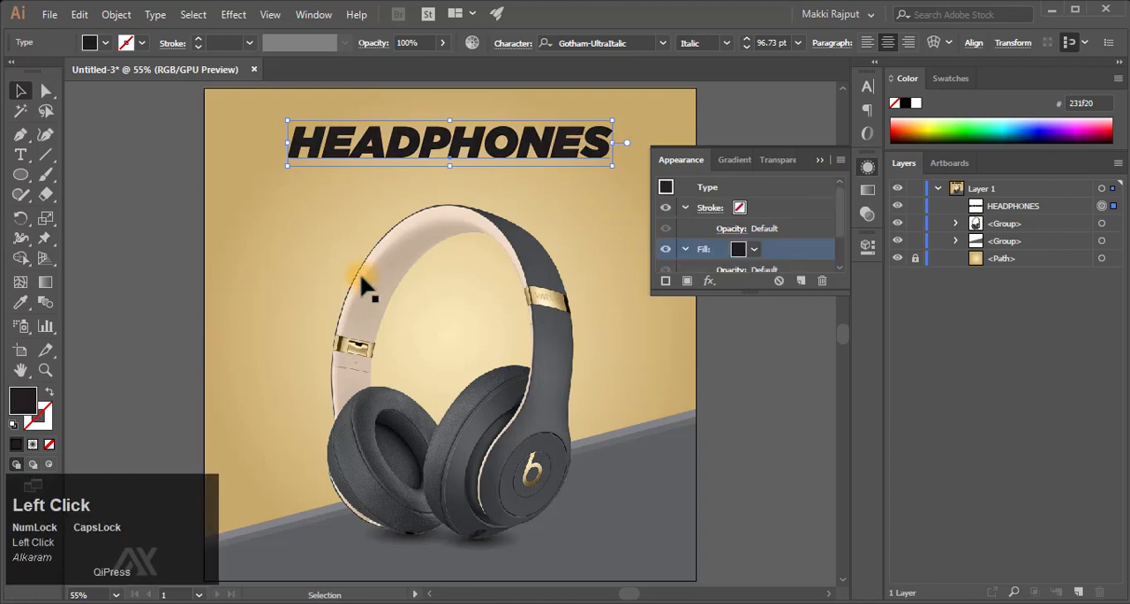
pyautogui.click(32, 444)
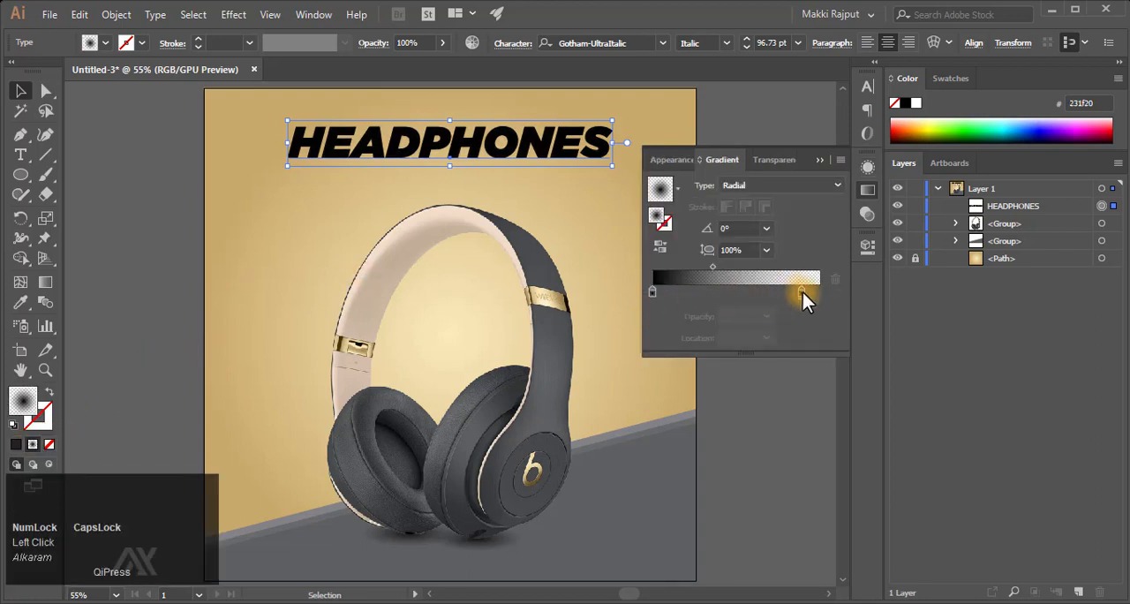
pyautogui.moveTo(803, 293); pyautogui.dragTo(836, 294)
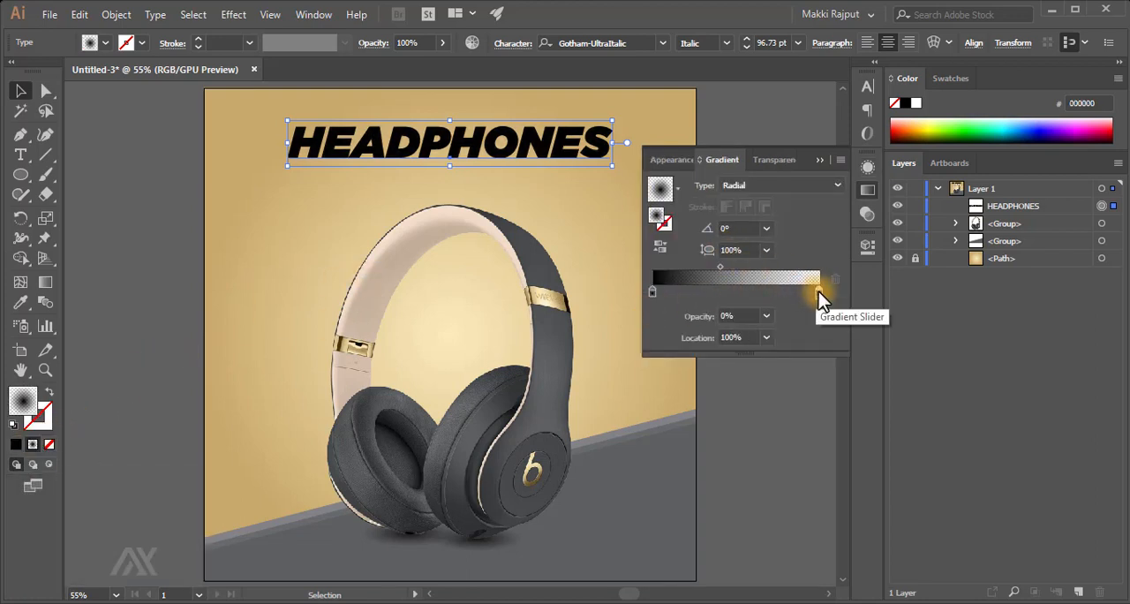
pyautogui.doubleClick(819, 291)
pyautogui.press('Return')
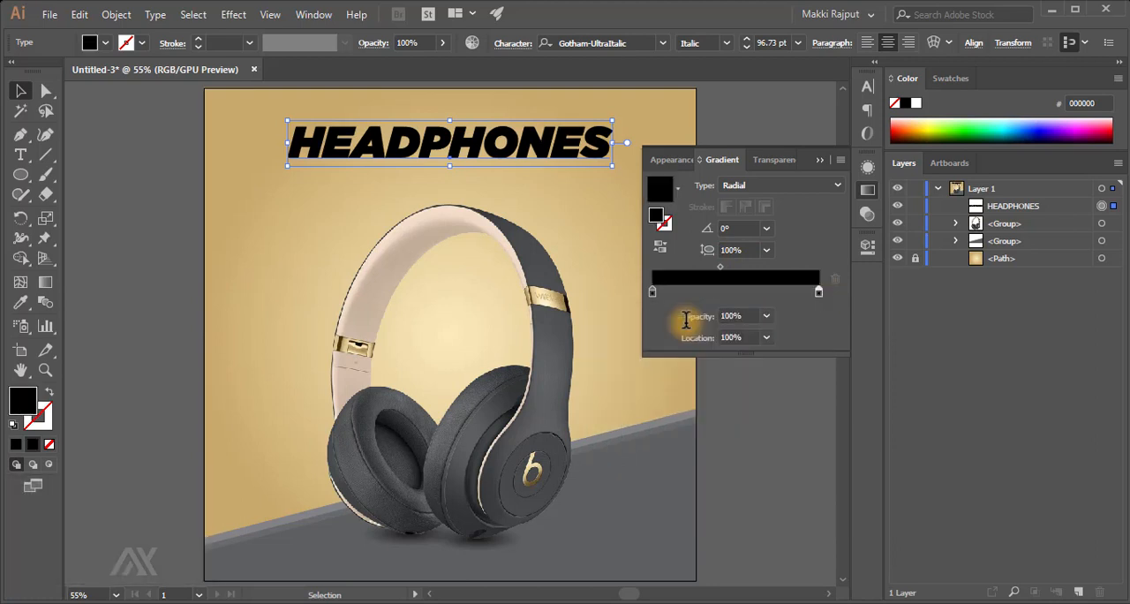
# - Set the title gradient's start colour to 231F20 and its end colour to 696A6B
pyautogui.doubleClick(651, 293)
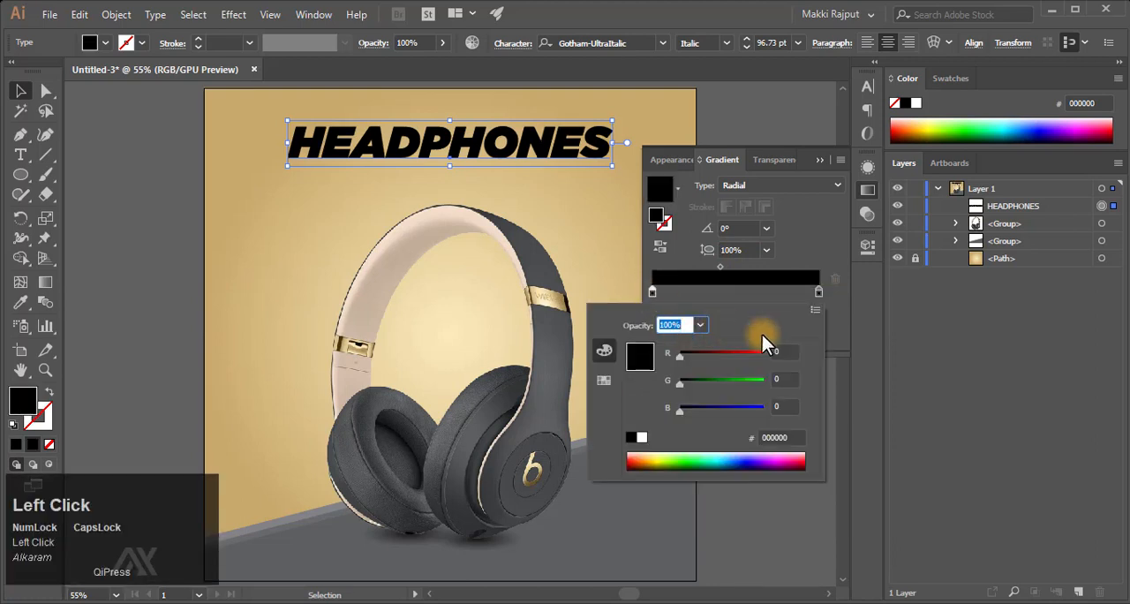
pyautogui.moveTo(797, 434); pyautogui.dragTo(720, 435)
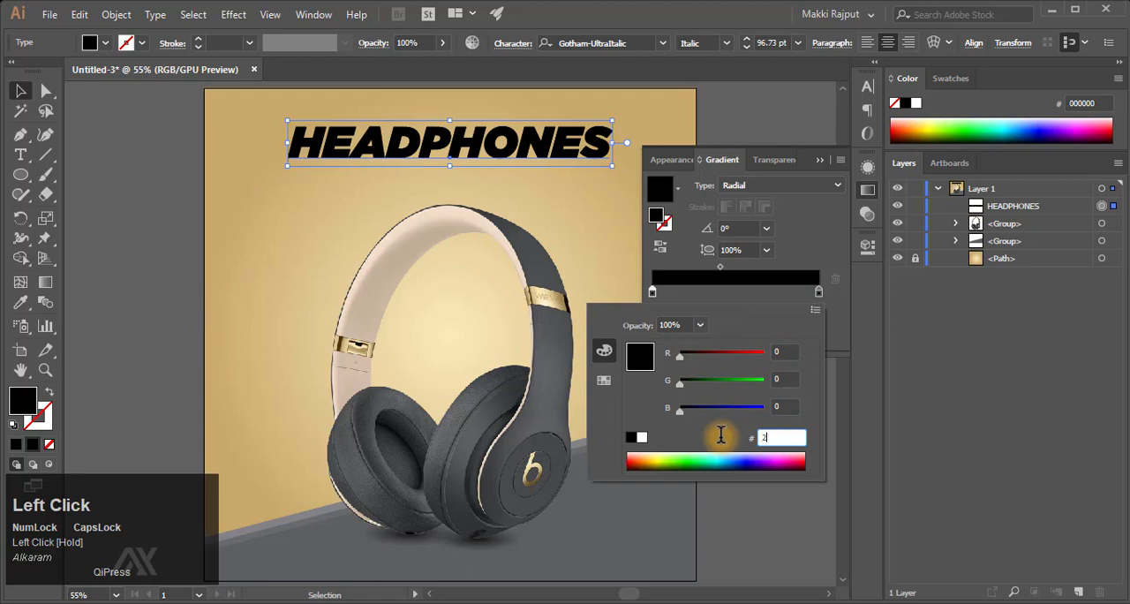
pyautogui.write('231F20')
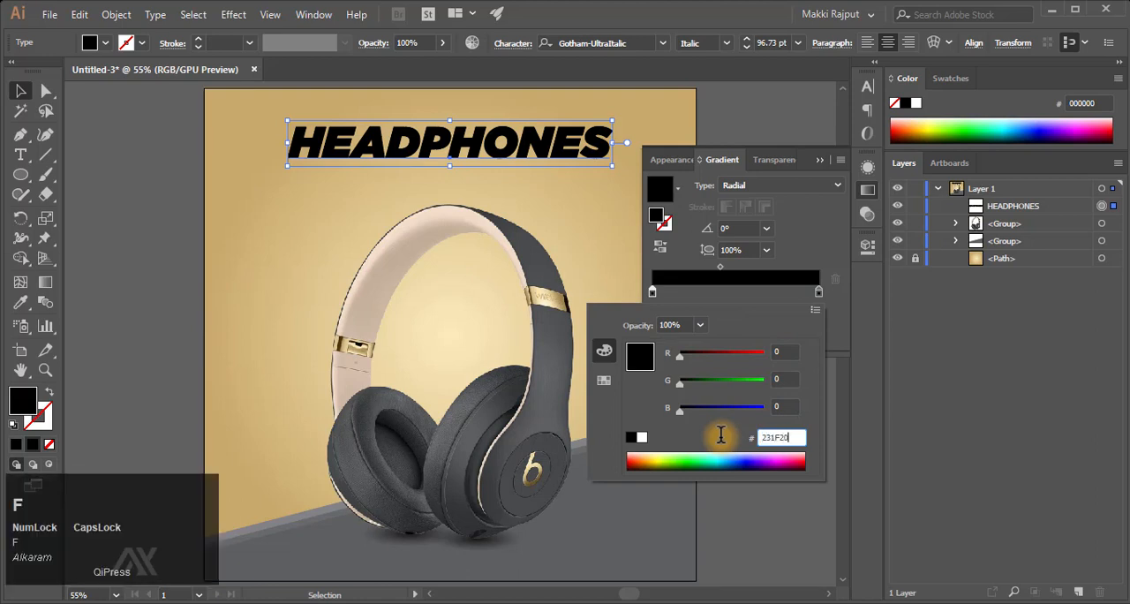
pyautogui.press('Return')
pyautogui.doubleClick(818, 293)
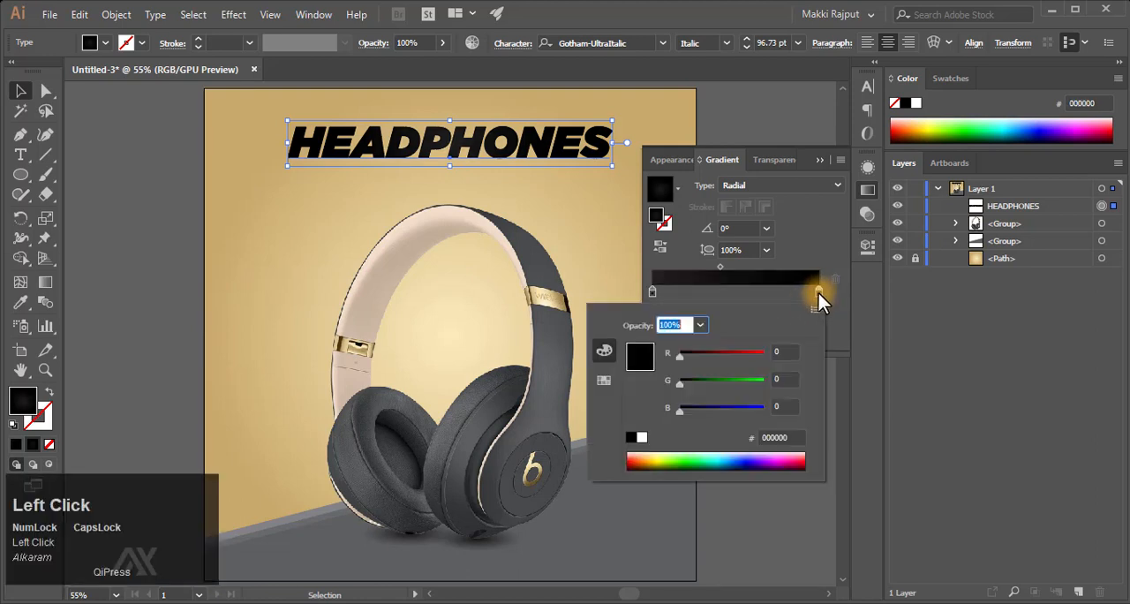
pyautogui.click(775, 437)
pyautogui.write('696A6B')
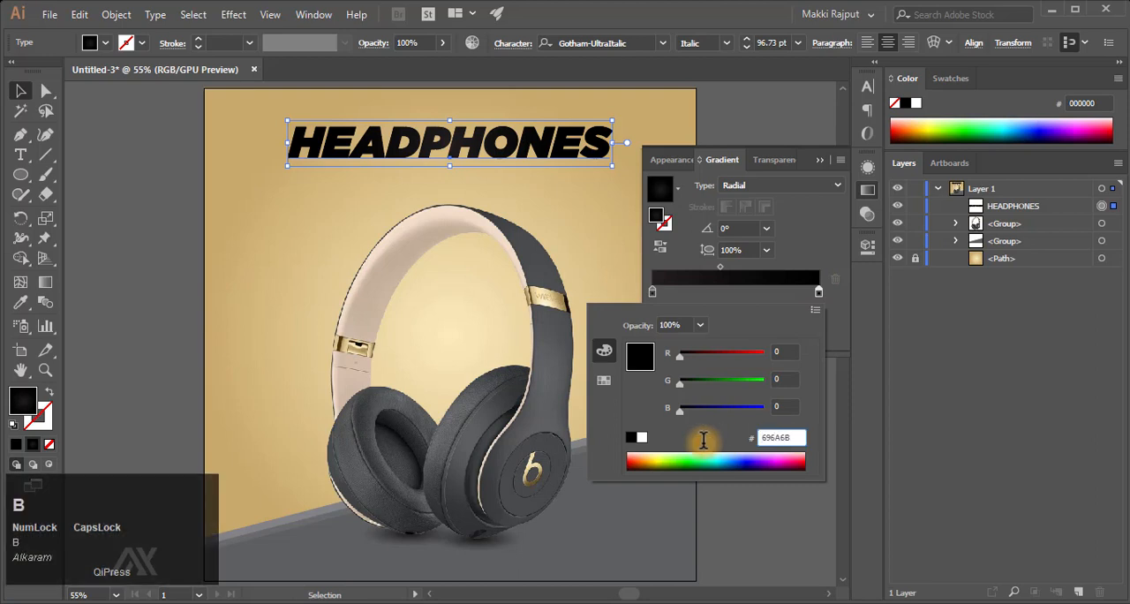
pyautogui.press('Return')
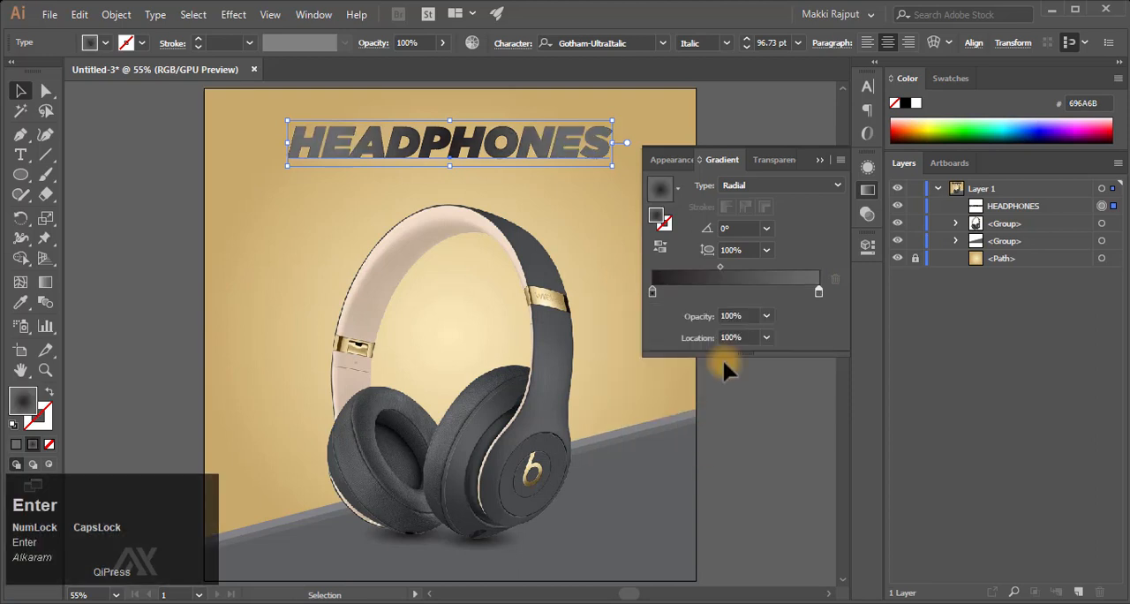
# - Change the title's gradient type to Linear with an angle of 90° and deselect the text
pyautogui.click(768, 251)
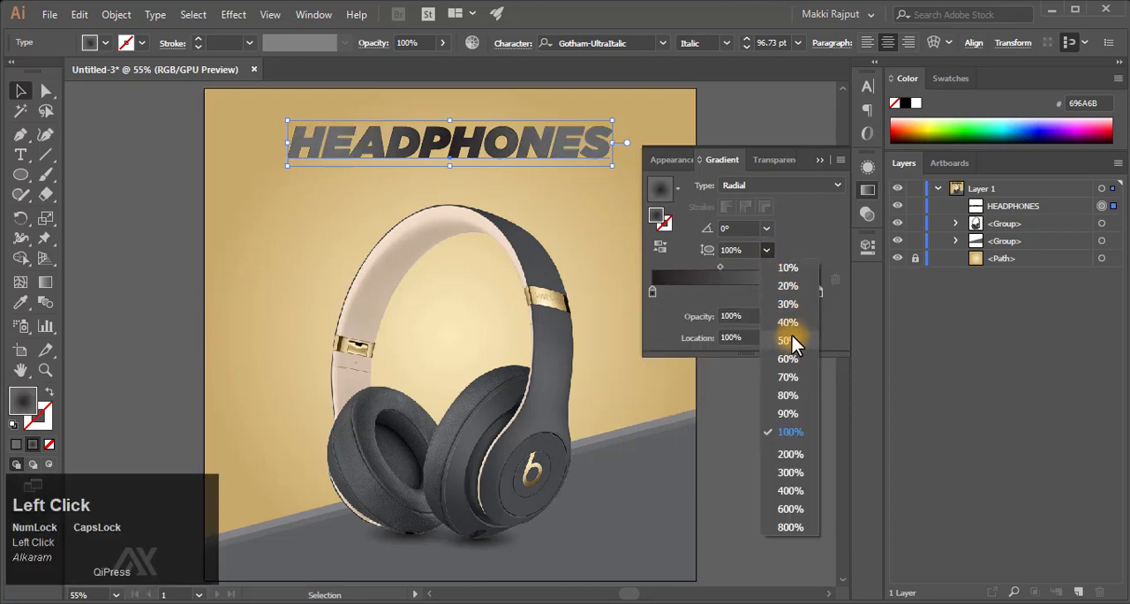
pyautogui.click(788, 412)
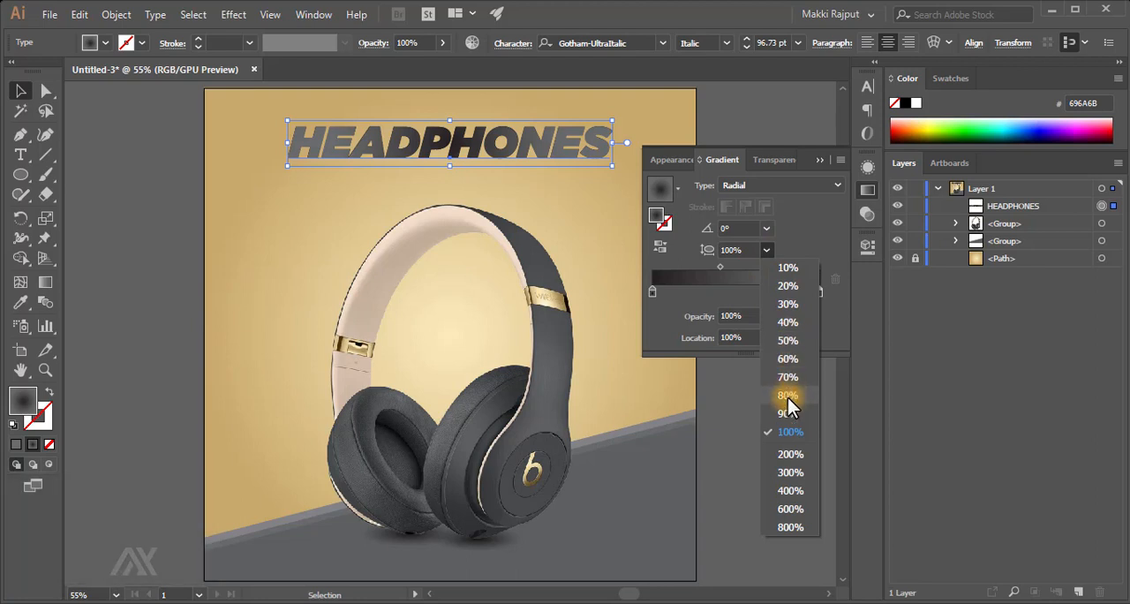
pyautogui.click(804, 186)
pyautogui.click(783, 206)
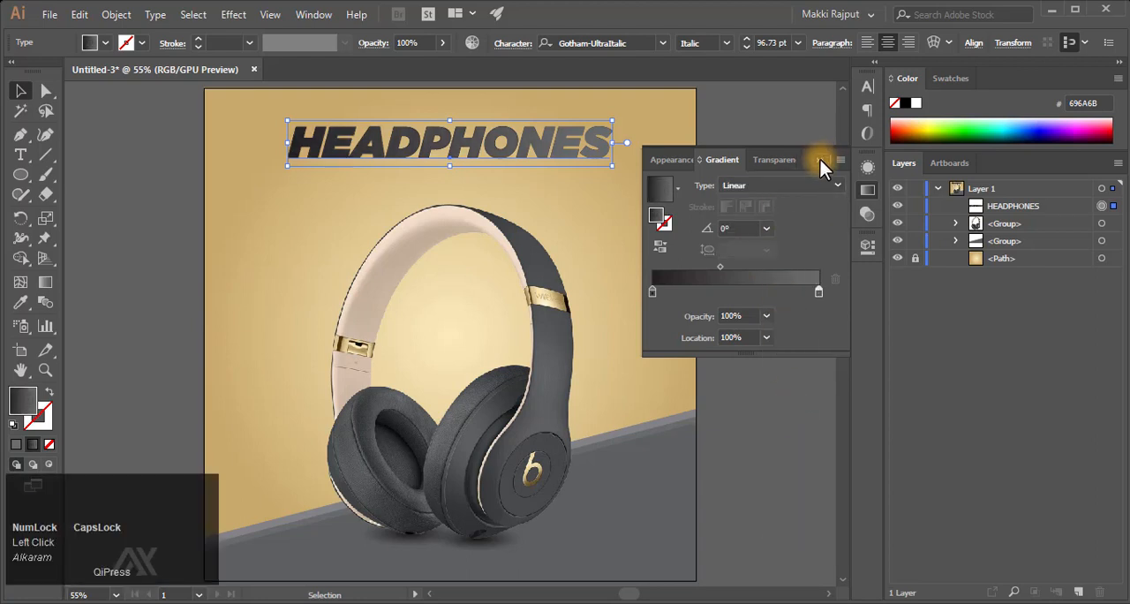
pyautogui.click(766, 228)
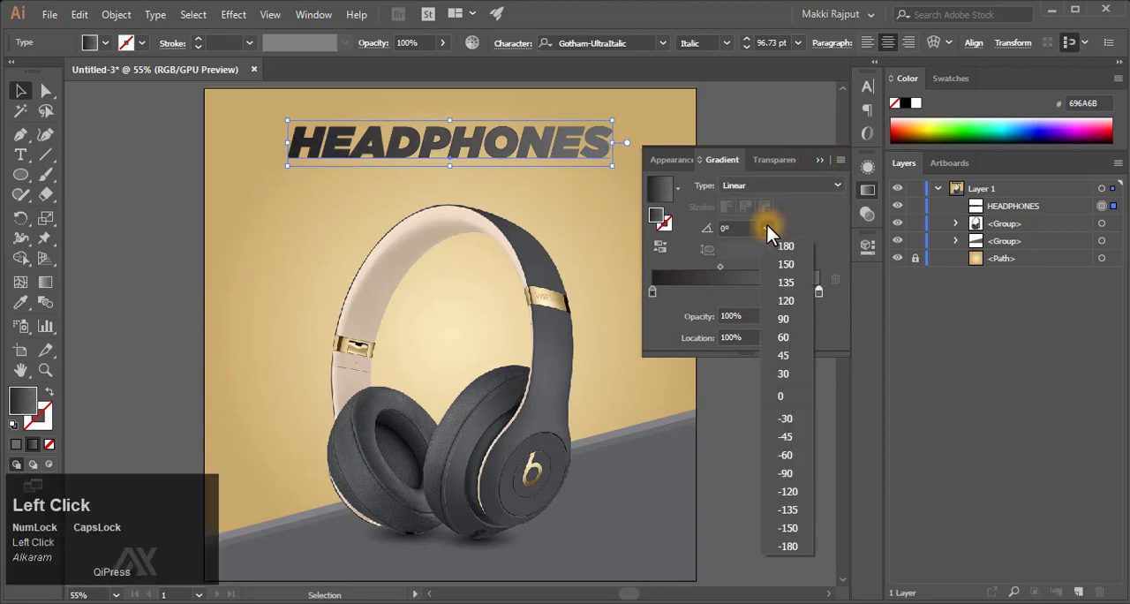
pyautogui.click(794, 322)
pyautogui.click(820, 160)
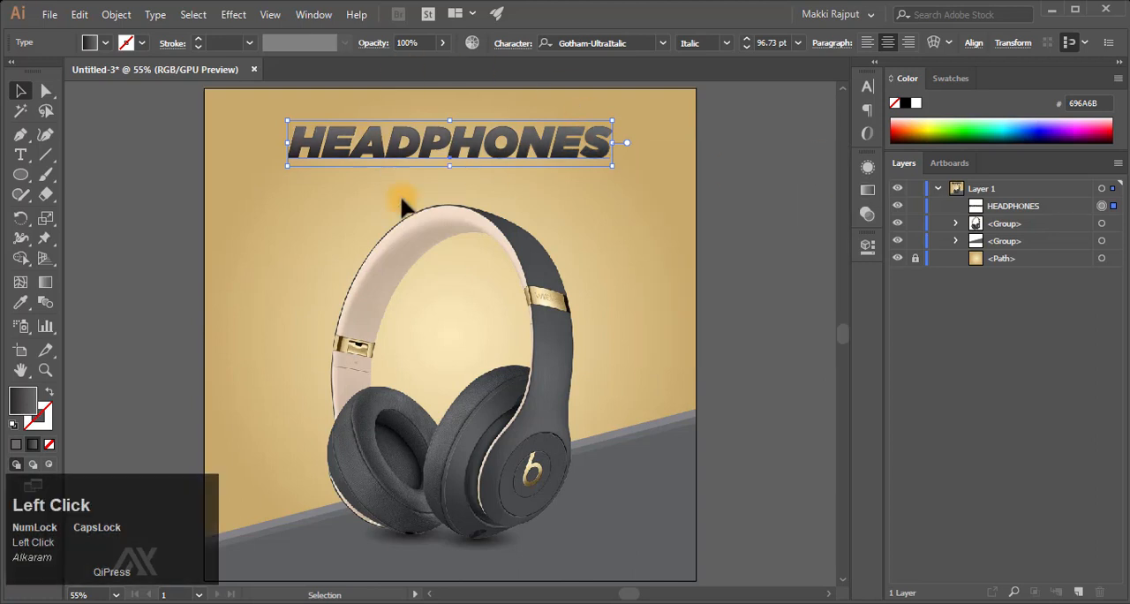
pyautogui.click(781, 168)
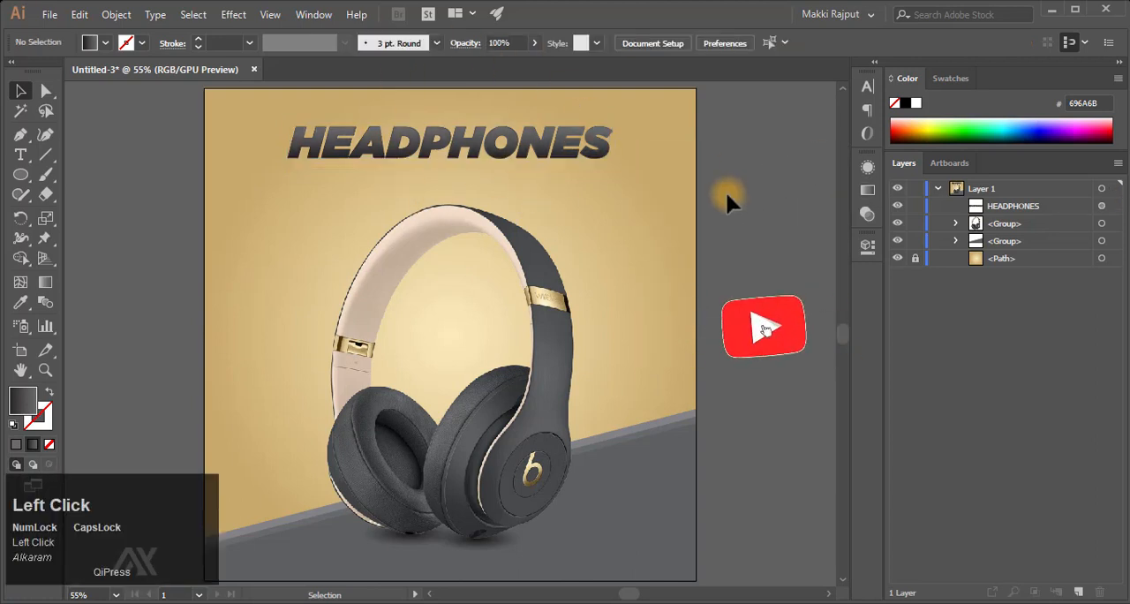
pyautogui.press('F9')
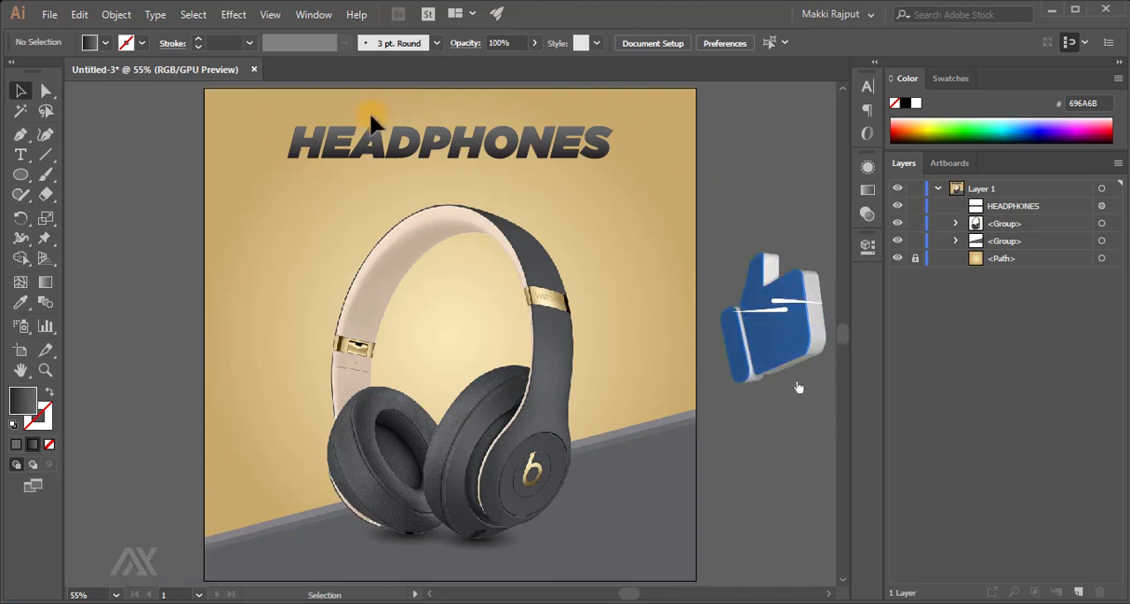
pyautogui.click(868, 168)
pyautogui.scroll(-2, 752, 282)
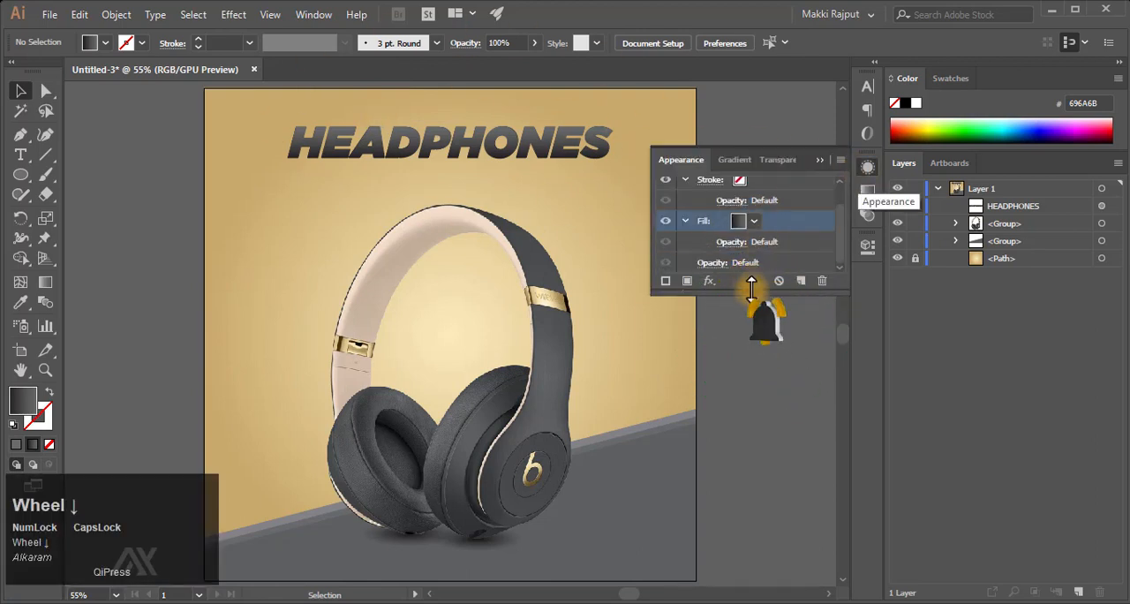
pyautogui.moveTo(751, 288); pyautogui.dragTo(749, 354)
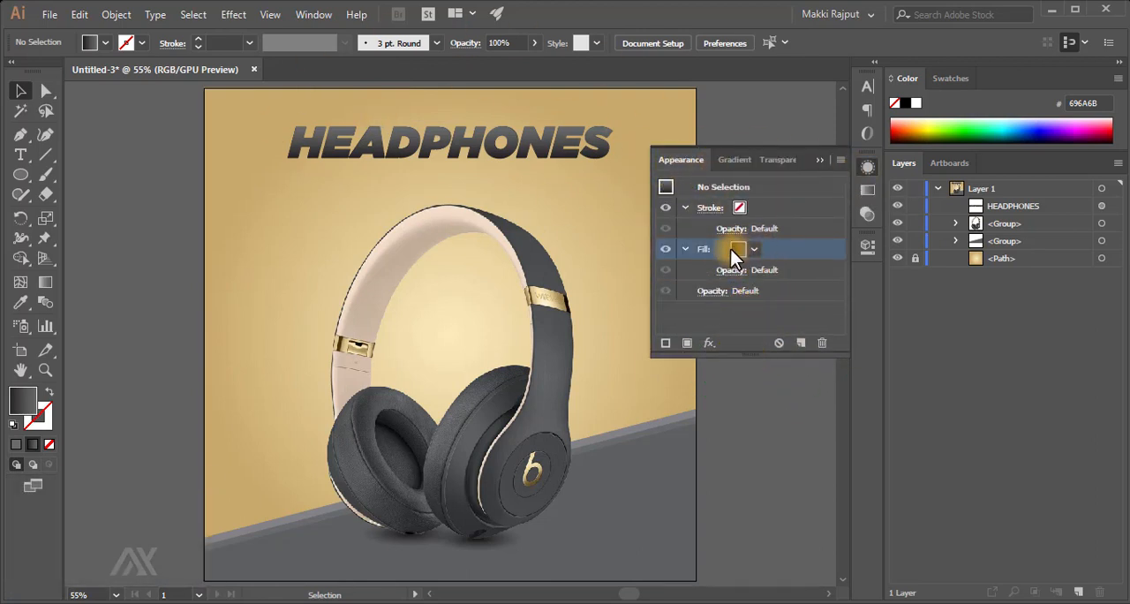
pyautogui.click(820, 161)
# - Delete the last three letters of the HEADPHONES title and retype them as "NES"
pyautogui.press('t')
pyautogui.moveTo(536, 157); pyautogui.dragTo(642, 132)
pyautogui.press('BackSpace')
pyautogui.write('NES')
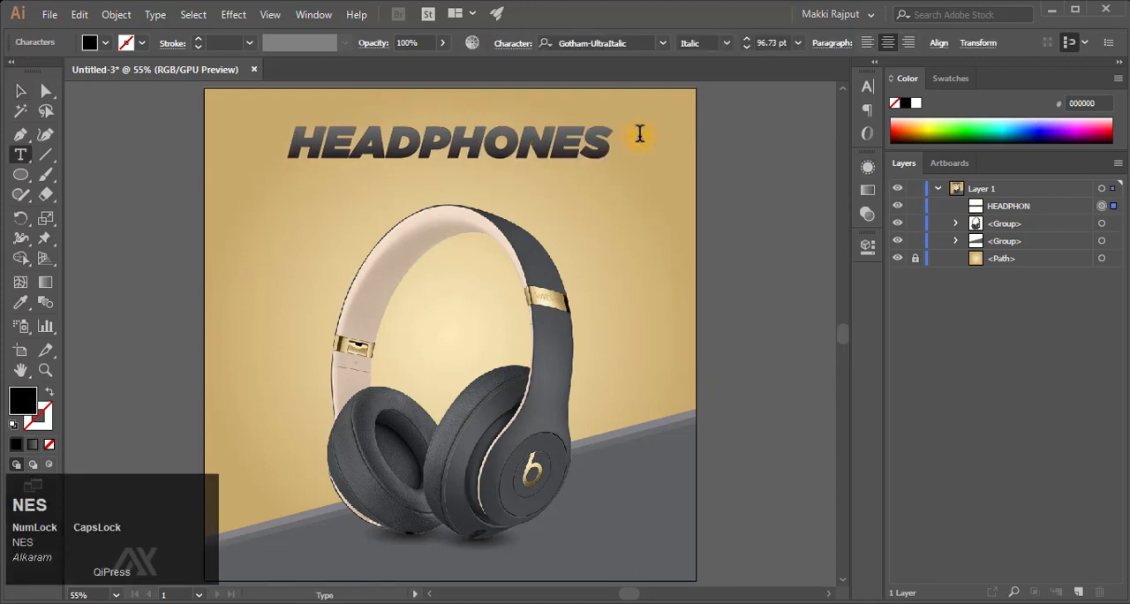
pyautogui.press('Escape')
# - Centre the HEADPHONES title horizontally on the artboard and nudge it down closer to the headband
pyautogui.click(972, 45)
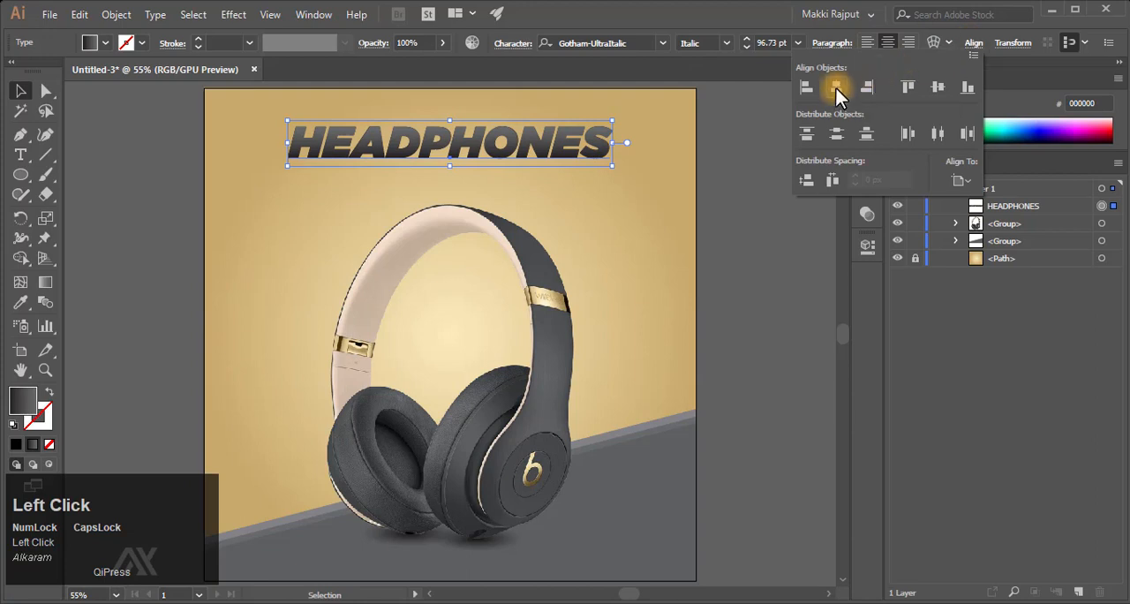
pyautogui.hotkey('shift', 'Down')
pyautogui.hotkey('shift', 'Down')
pyautogui.hotkey('shift', 'Down')
pyautogui.hotkey('shift', 'Down')
pyautogui.hotkey('shift', 'Down')
pyautogui.hotkey('shift', 'Down')
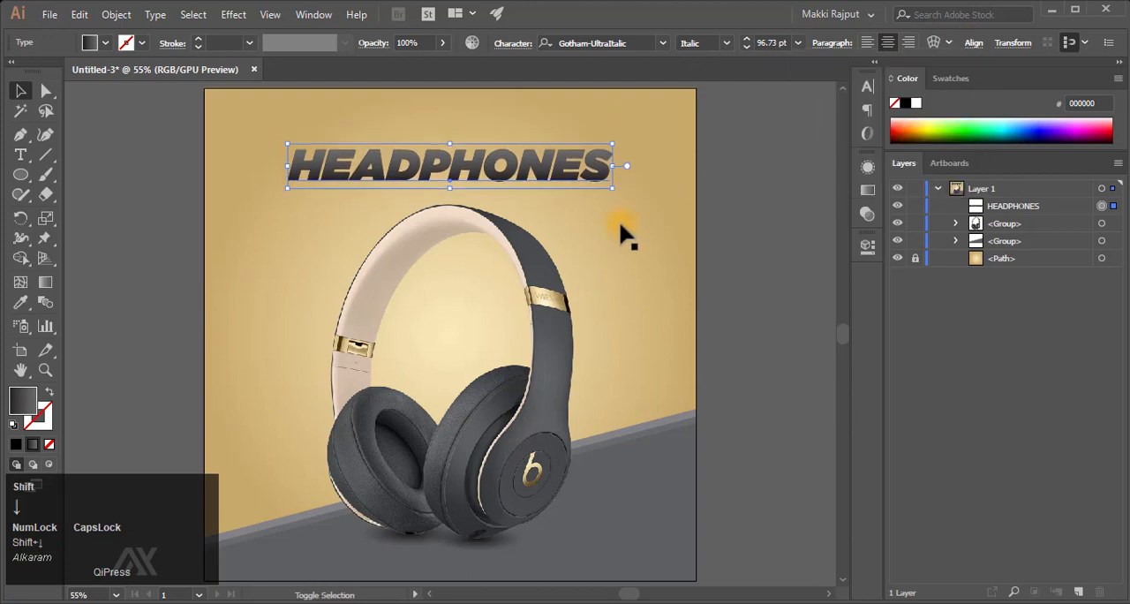
# - Duplicate the HEADPHONES title in front and move the copy up to sit directly above the original
pyautogui.hotkey('ctrl', 'c')
pyautogui.hotkey('ctrl', 'f')
pyautogui.hotkey('shift', 'Up')
pyautogui.hotkey('shift', 'Up')
pyautogui.hotkey('shift', 'Up')
pyautogui.hotkey('shift', 'Up')
pyautogui.hotkey('shift', 'Up')
pyautogui.hotkey('shift', 'Up')
pyautogui.hotkey('shift', 'Up')
pyautogui.hotkey('shift', 'Up')
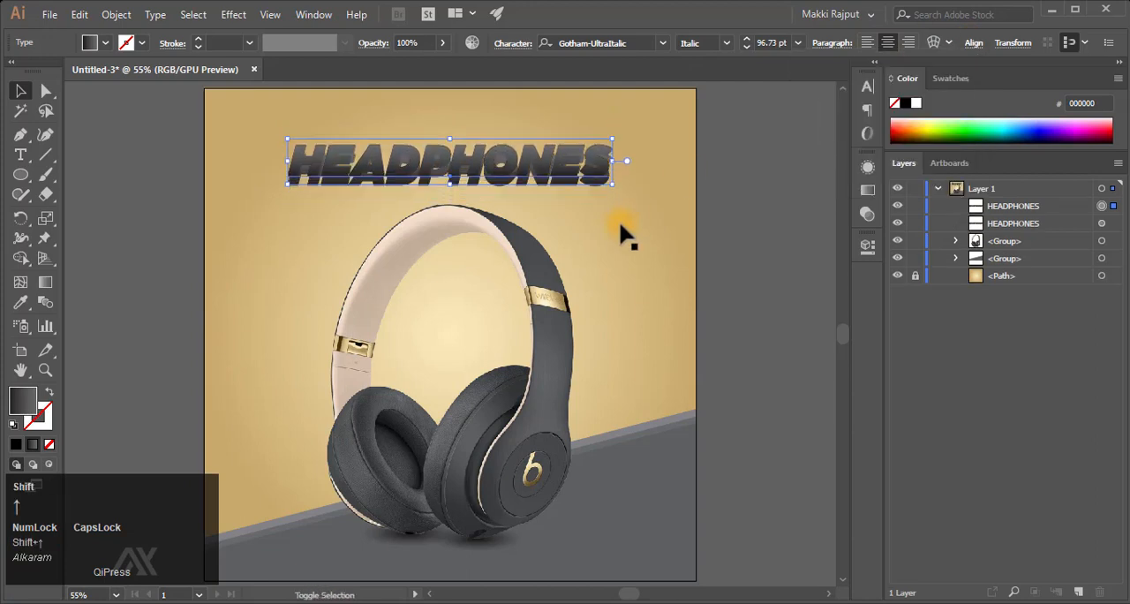
# - Replace the text of the upper HEADPHONES copy with "New"
pyautogui.press('t')
pyautogui.click(463, 124)
pyautogui.hotkey('ctrl', 'a')
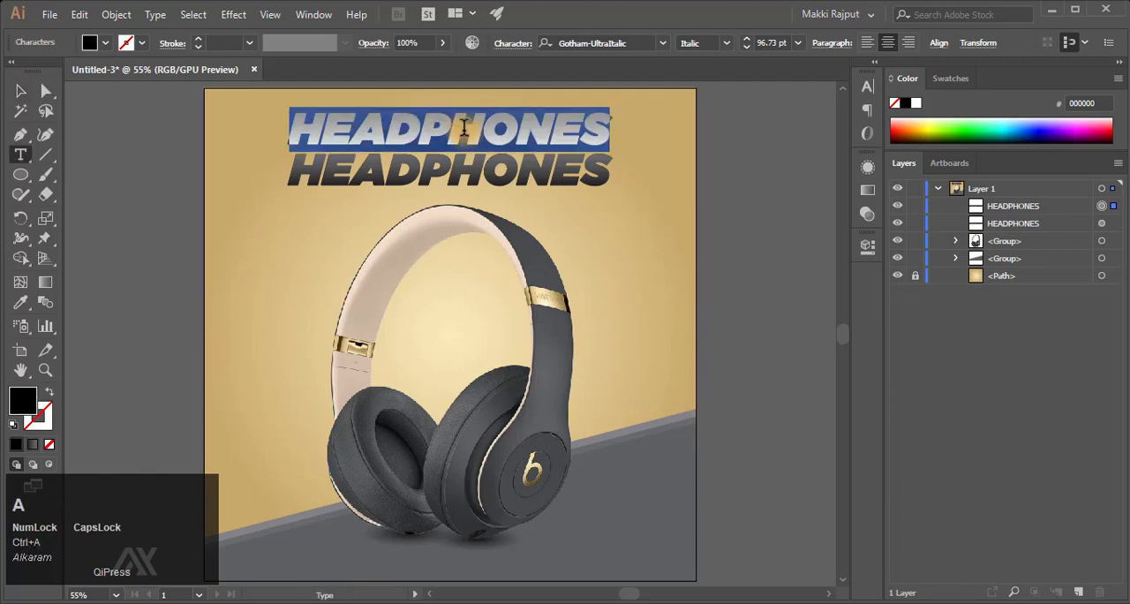
pyautogui.write('NEW')
pyautogui.press('capslock')
pyautogui.press('BackSpace')
pyautogui.press('BackSpace')
pyautogui.write('e')
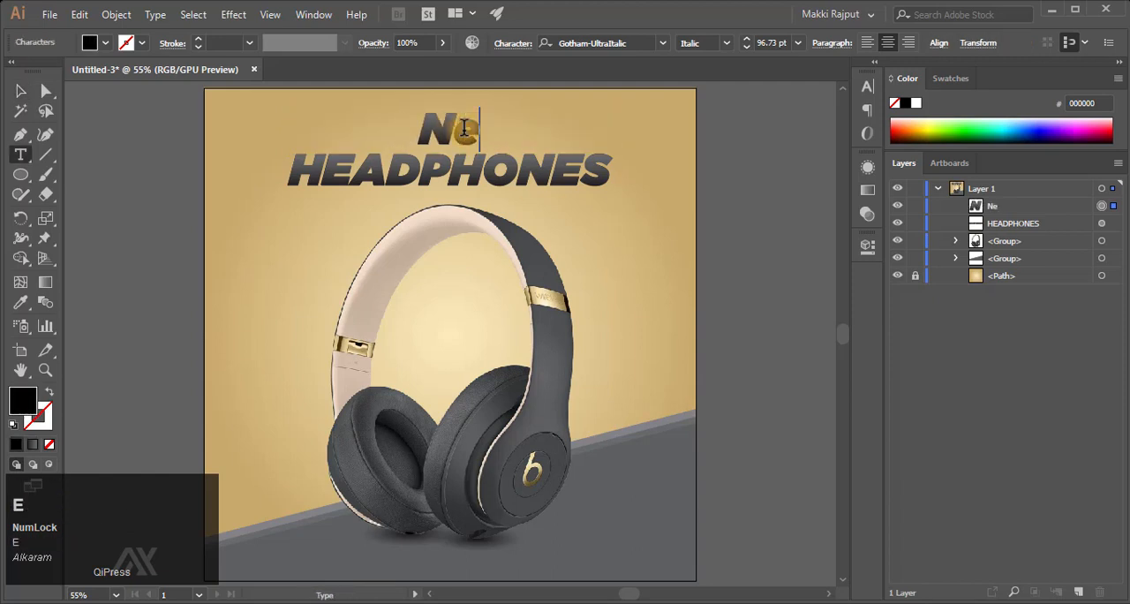
pyautogui.write('w')
pyautogui.press('Escape')
# - Change the "New" text to Gotham Bold Italic at 59.53 pt
pyautogui.press('F9')
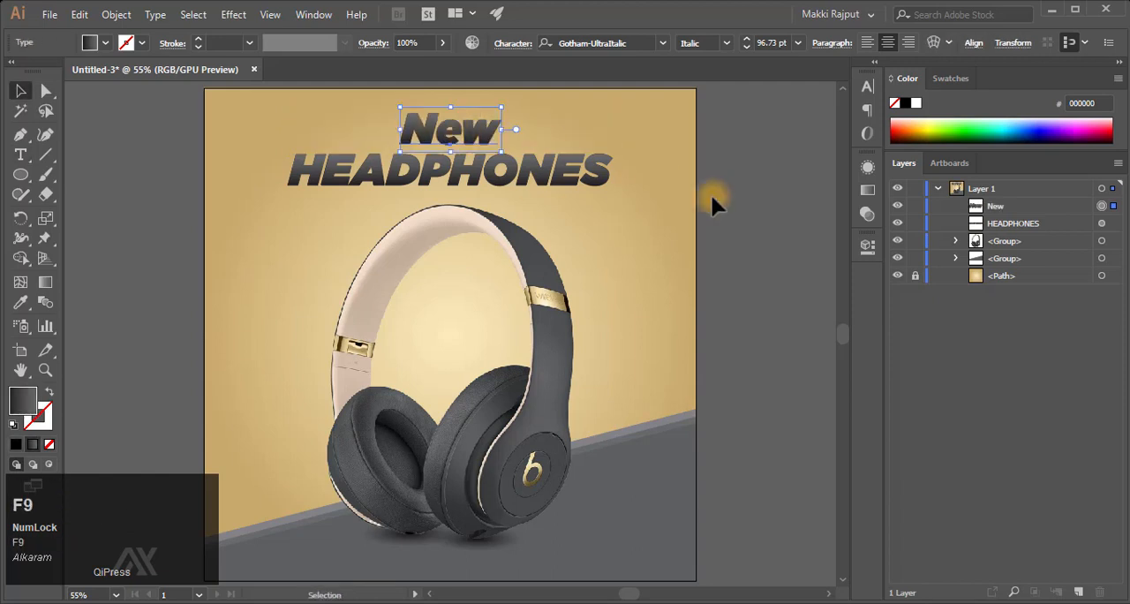
pyautogui.click(868, 86)
pyautogui.click(838, 105)
pyautogui.click(837, 105)
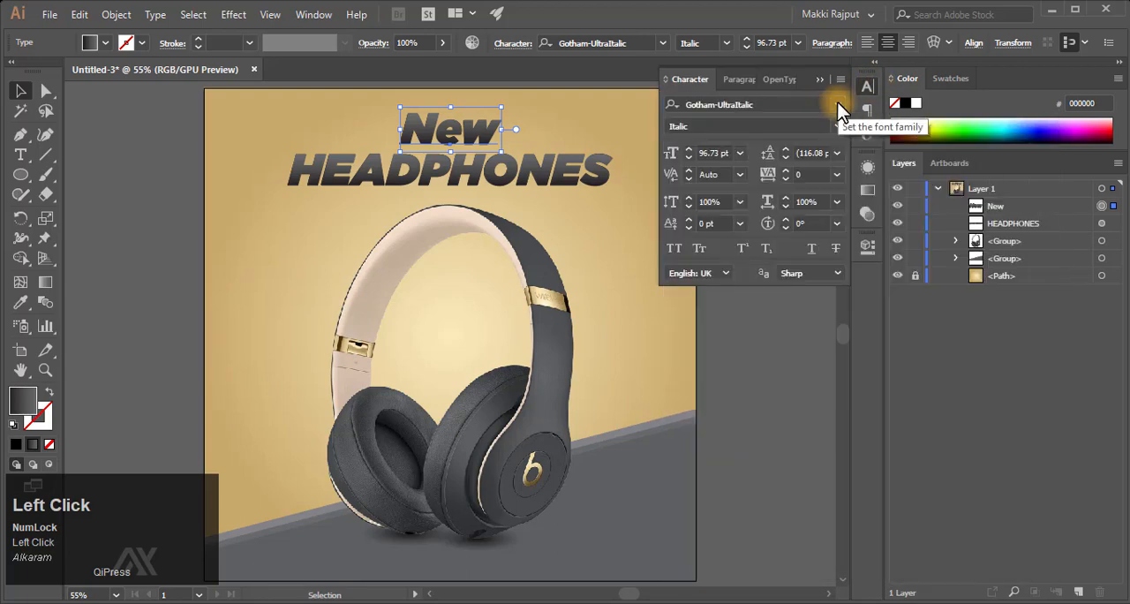
pyautogui.click(800, 104)
pyautogui.write('gotham')
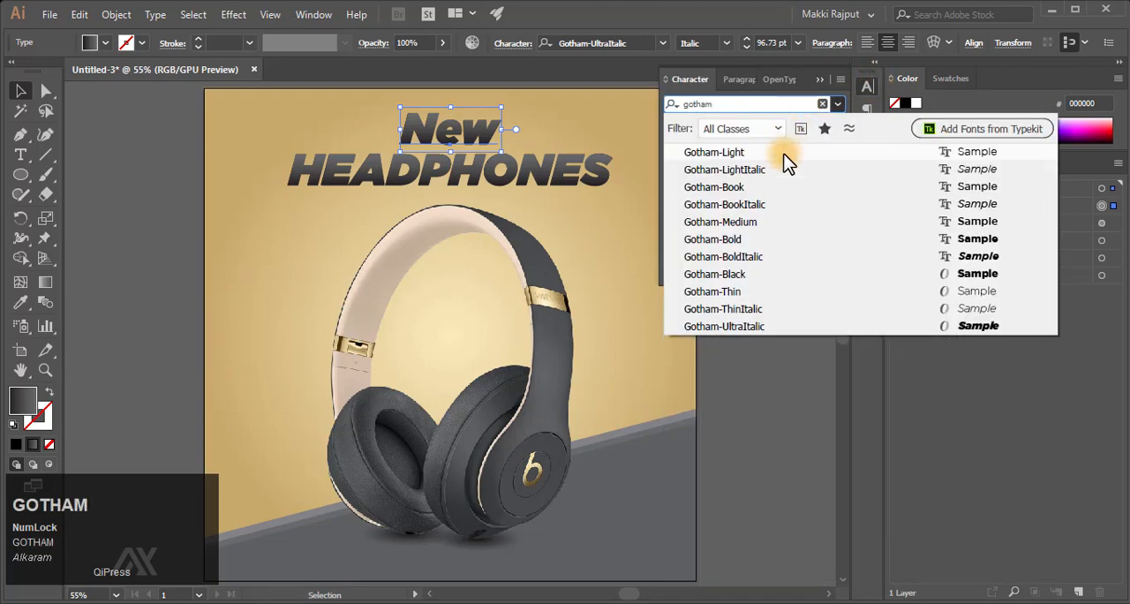
pyautogui.click(758, 257)
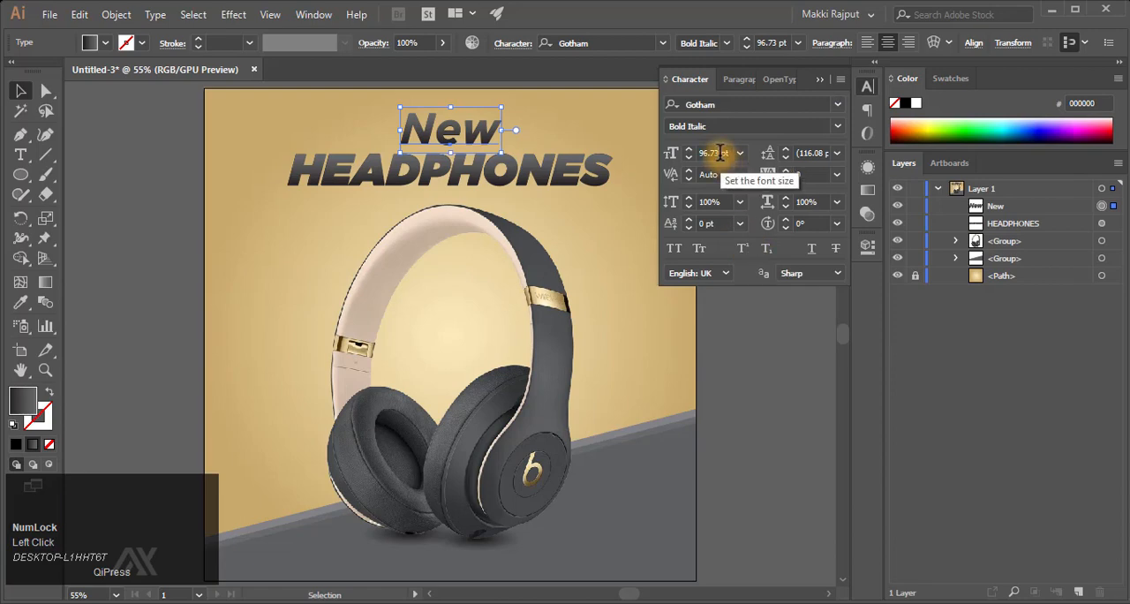
pyautogui.click(669, 153)
pyautogui.press('Return')
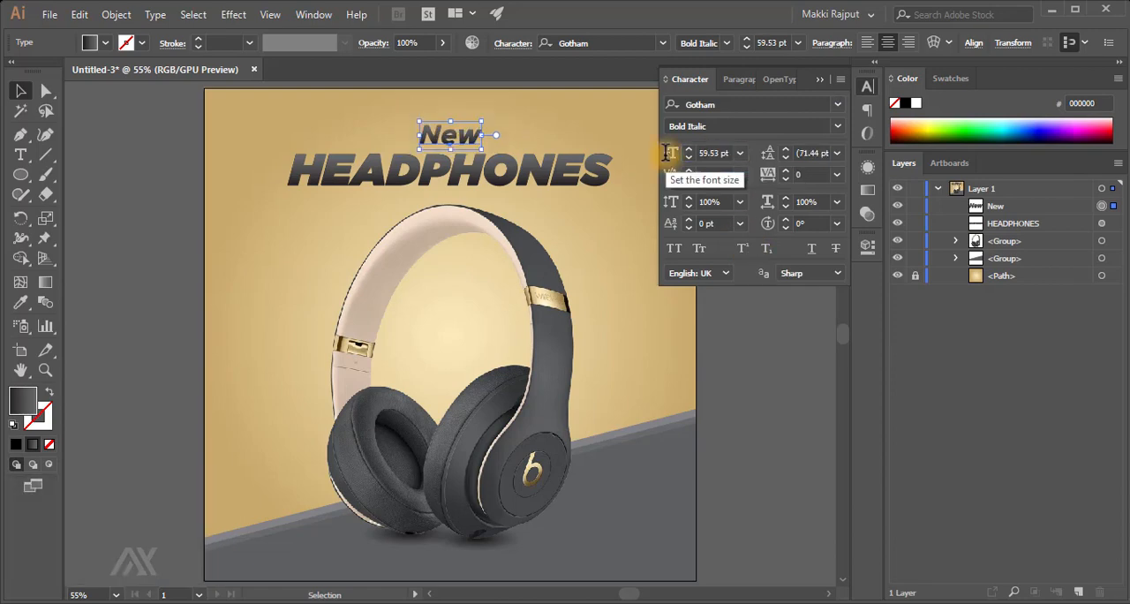
# - Draw a short straight horizontal line with the Pen tool just right of the "New" text
pyautogui.click(817, 77)
pyautogui.click(743, 160)
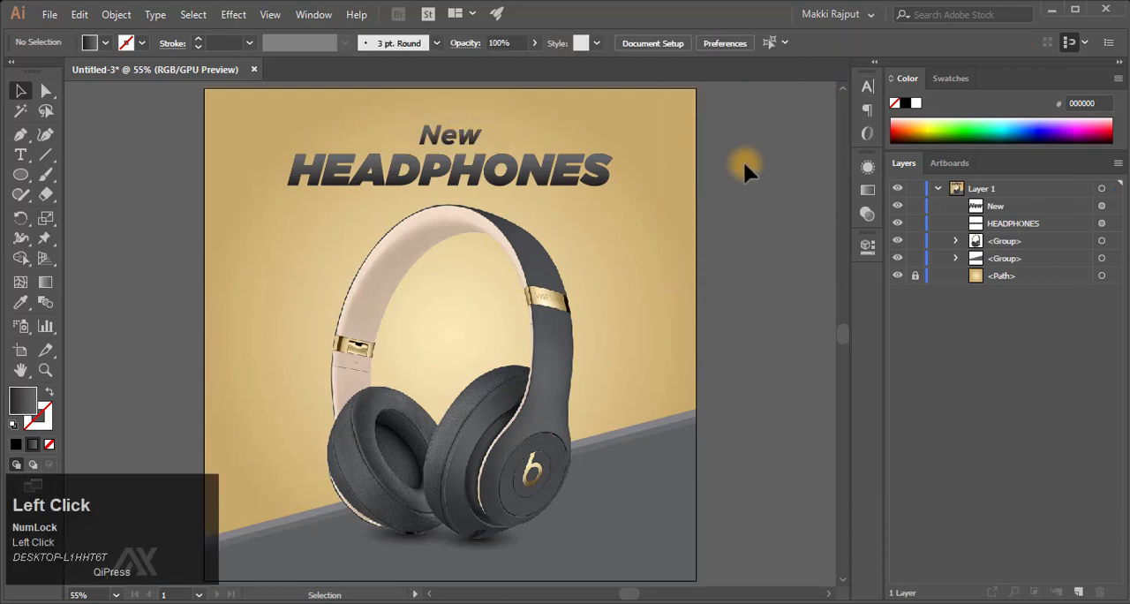
pyautogui.press('z')
pyautogui.moveTo(472, 137); pyautogui.dragTo(775, 166)
pyautogui.scroll(3, 775, 165)
pyautogui.press('v')
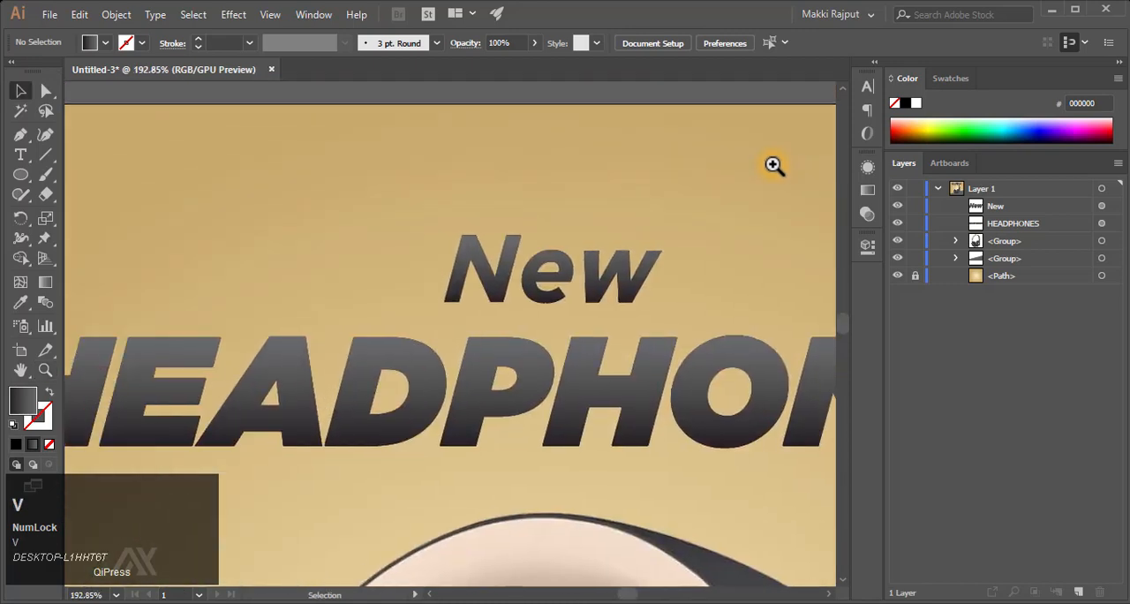
pyautogui.click(20, 135)
pyautogui.click(679, 272)
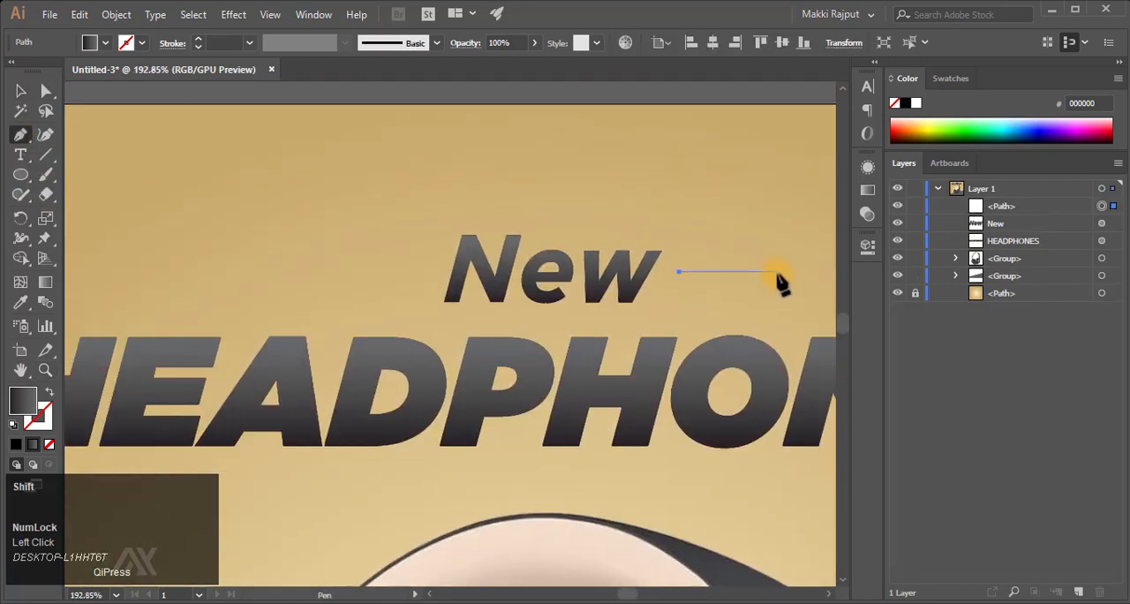
pyautogui.keyDown('shift'); pyautogui.click(820, 272); pyautogui.keyUp('shift')
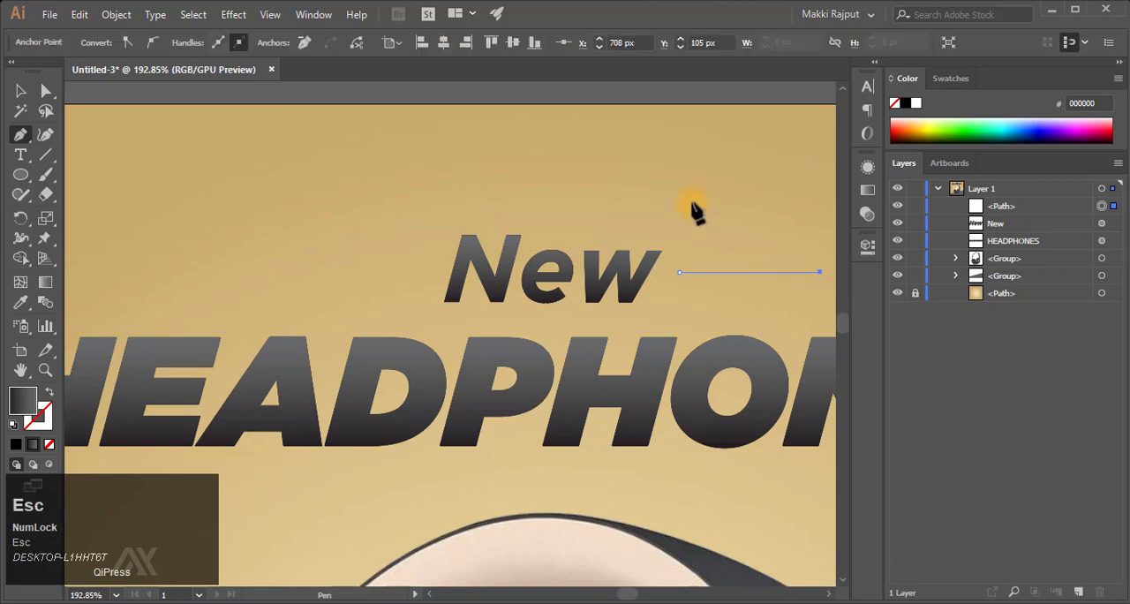
# - Give the new line a white (FFFFFF) stroke and no fill
pyautogui.click(38, 415)
pyautogui.click(16, 444)
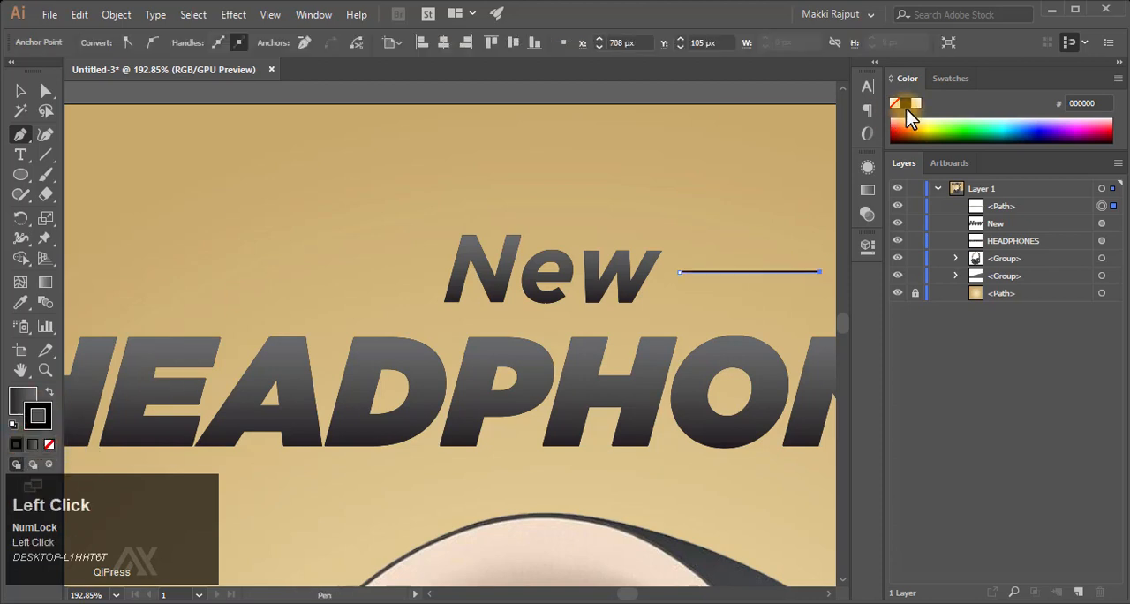
pyautogui.click(916, 105)
pyautogui.click(26, 396)
pyautogui.click(49, 441)
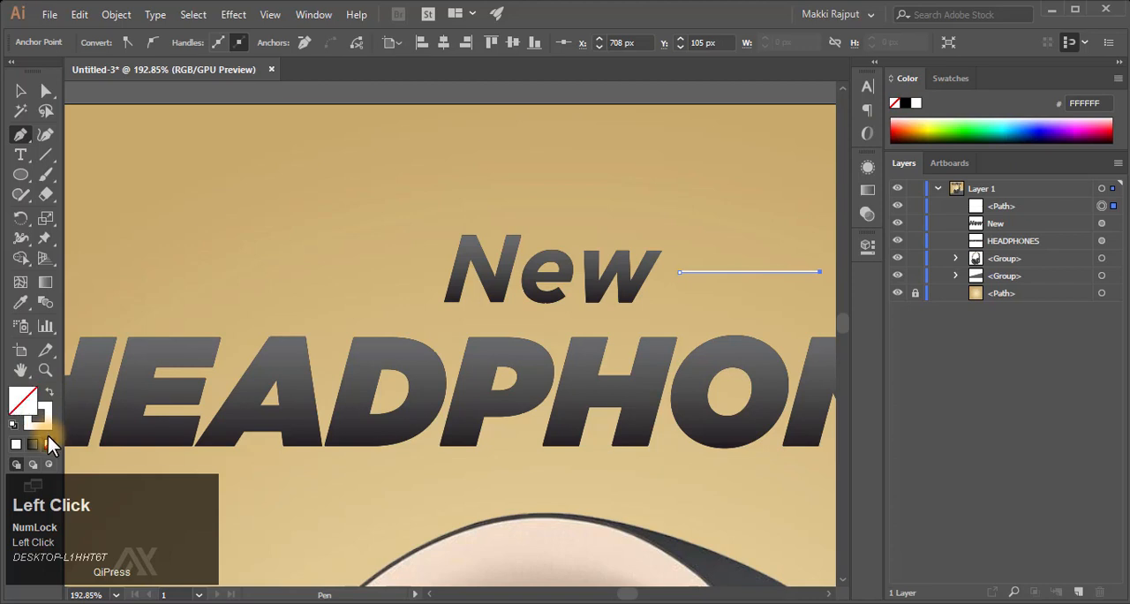
# - Set the line's stroke weight to 3 pt and apply the width profile that tapers to a point on the right
pyautogui.hscroll(5, 751, 324)
pyautogui.press('v')
pyautogui.press('F9')
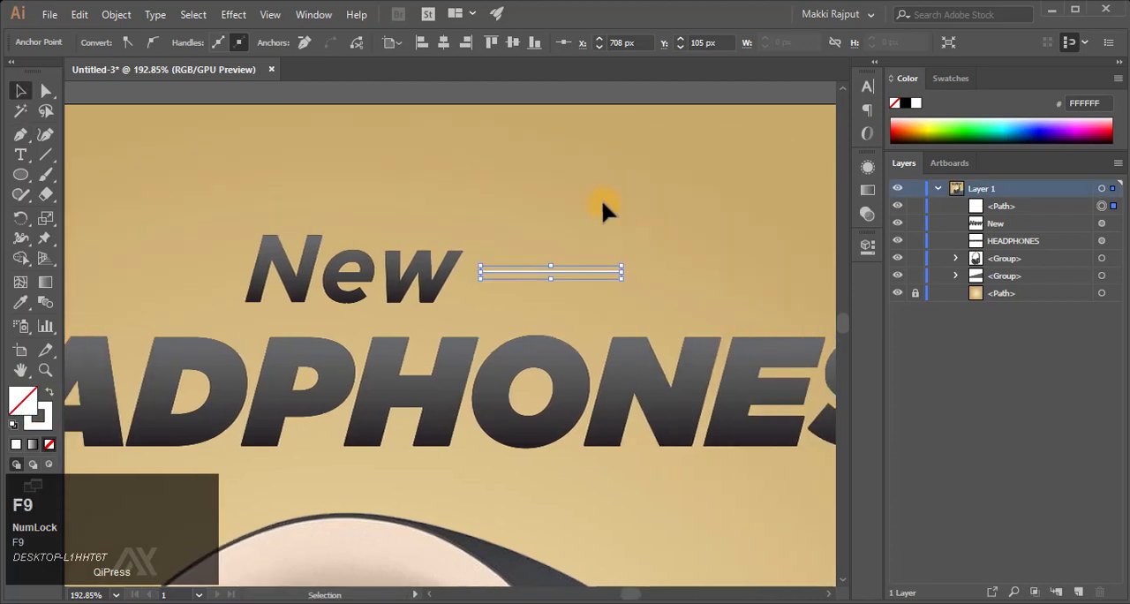
pyautogui.click(41, 417)
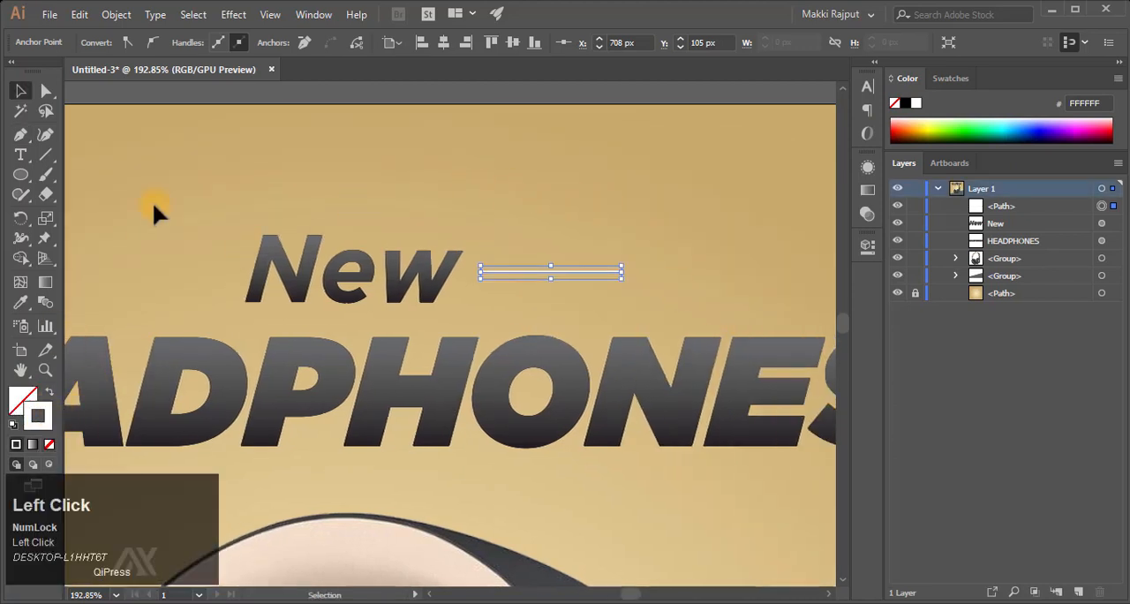
pyautogui.click(139, 99)
pyautogui.click(535, 269)
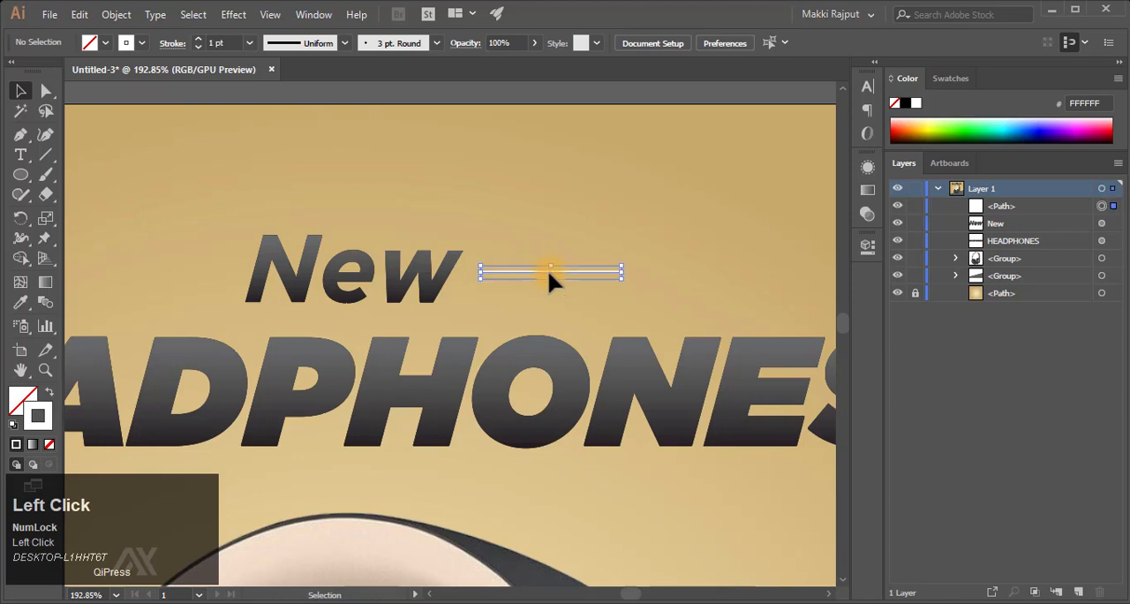
pyautogui.click(201, 39)
pyautogui.click(345, 43)
pyautogui.click(320, 154)
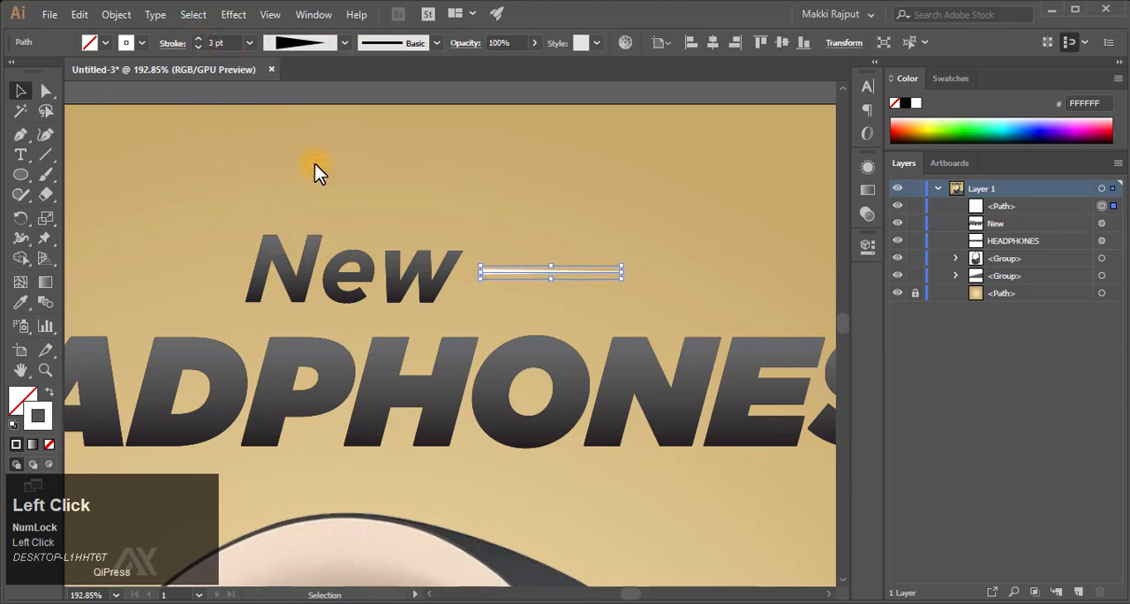
pyautogui.click(580, 97)
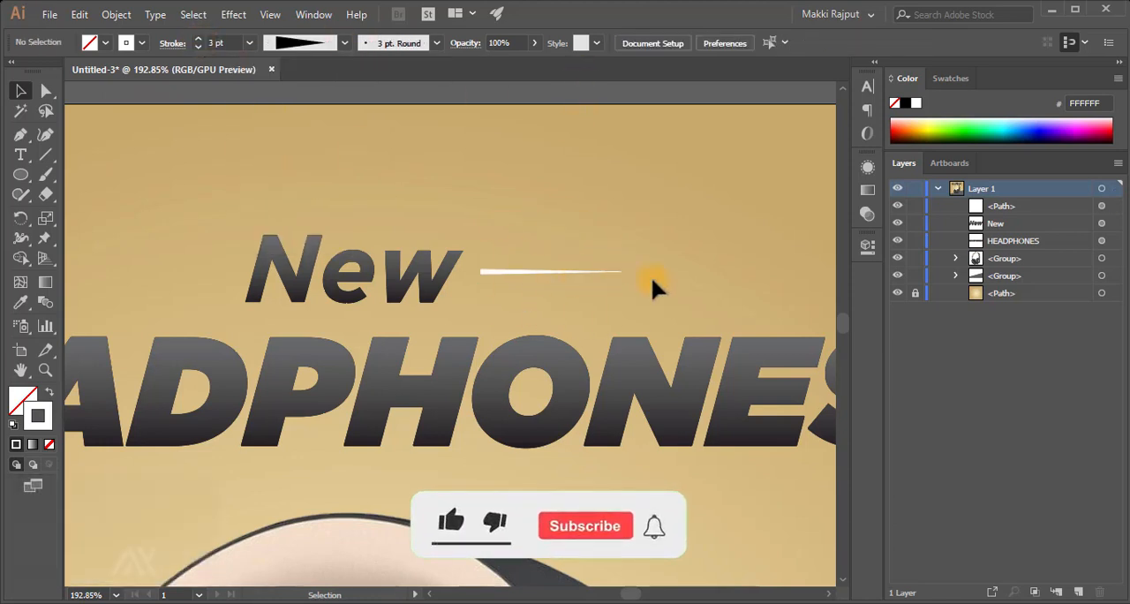
# - Shorten the tapered line by moving its right anchor point left to X 668 px
pyautogui.click(523, 273)
pyautogui.press('a')
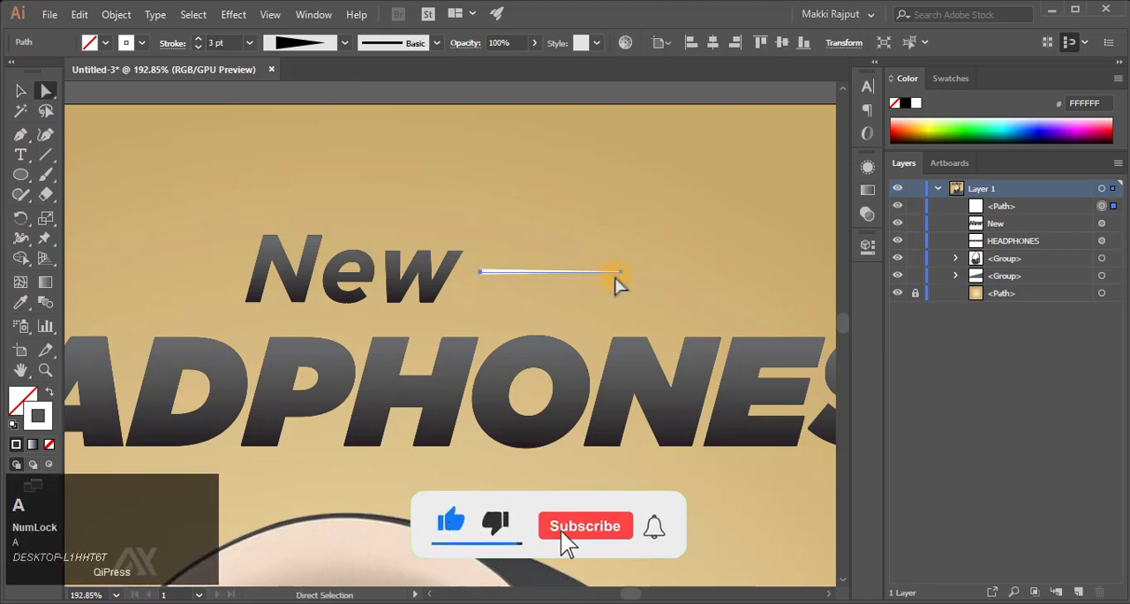
pyautogui.click(621, 273)
pyautogui.hotkey('shift', 'Left')
pyautogui.hotkey('shift', 'Left')
pyautogui.hotkey('shift', 'Left')
pyautogui.hotkey('shift', 'Left')
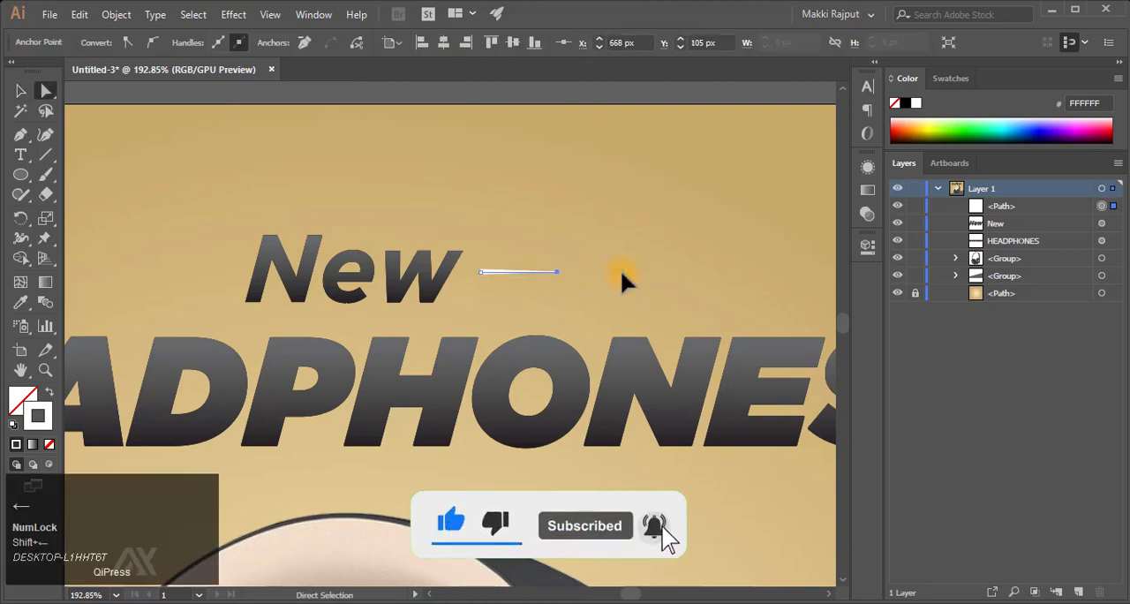
# - Duplicate the tapered line in front and move the copy just below the original
pyautogui.press('v')
pyautogui.hotkey('ctrl', 'c')
pyautogui.hotkey('ctrl', 'f')
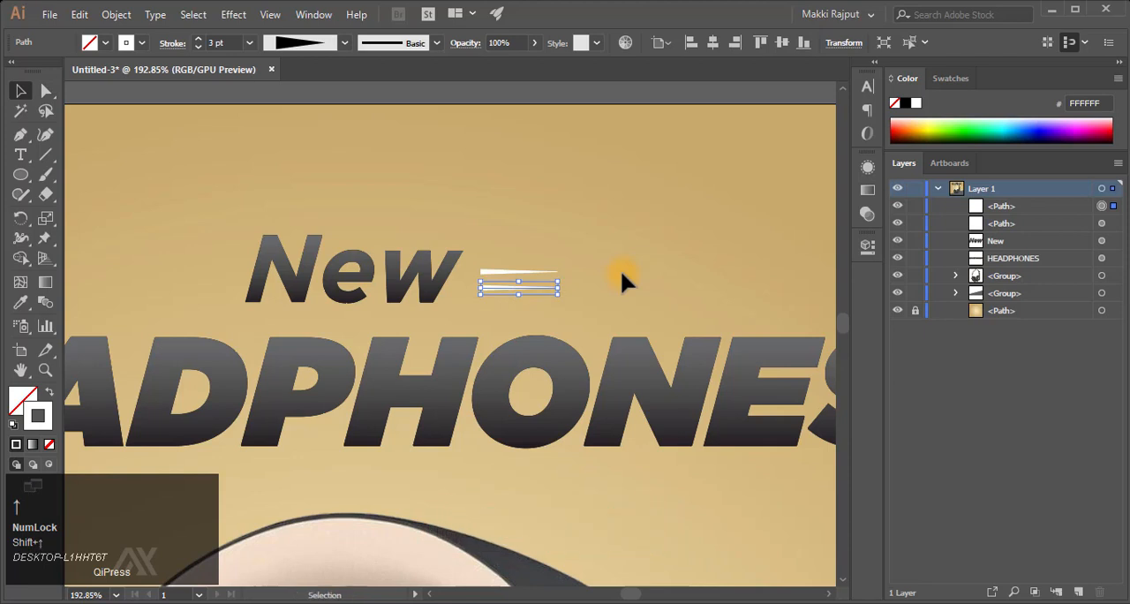
pyautogui.hotkey('shift', 'Down')
# - Stretch the lower tapered line to the right to about twice the length of the upper line
pyautogui.moveTo(560, 290); pyautogui.dragTo(636, 290)
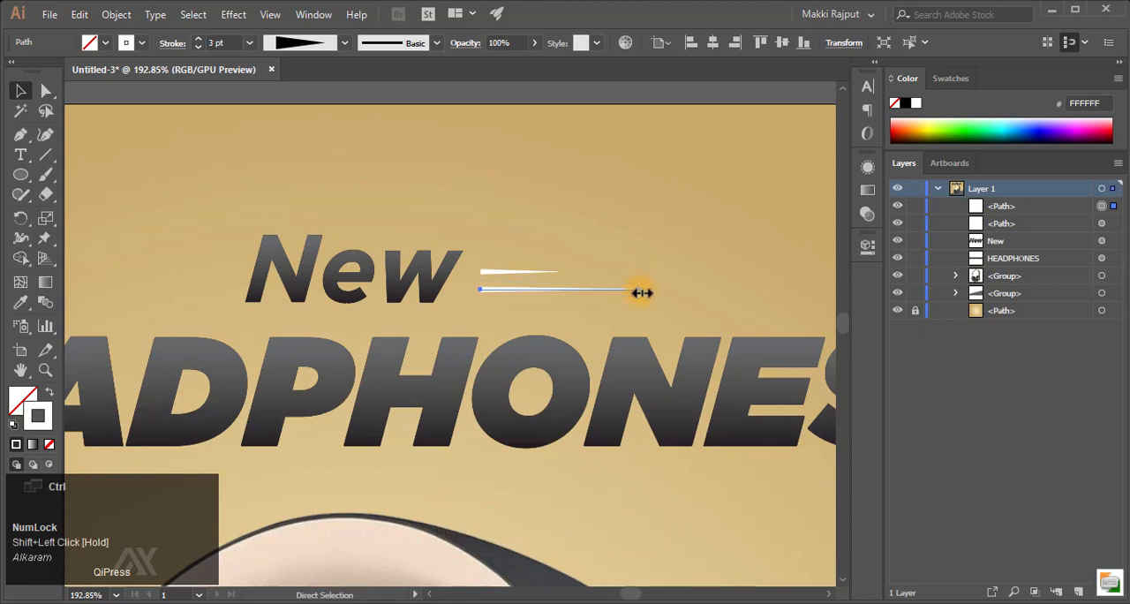
pyautogui.hotkey('ctrl', 'z')
pyautogui.moveTo(559, 290); pyautogui.dragTo(604, 296)
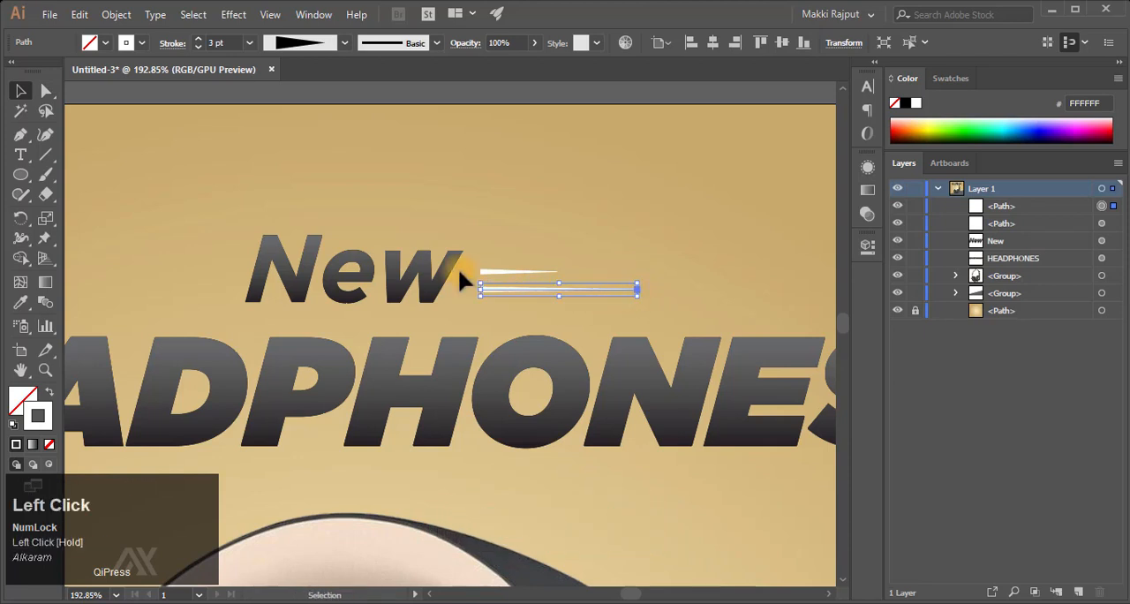
pyautogui.hscroll(-6, 458, 268)
pyautogui.hscroll(1, 459, 268)
pyautogui.hotkey('ctrl', '-')
pyautogui.hscroll(-7, 458, 268)
pyautogui.scroll(-7, 458, 268)
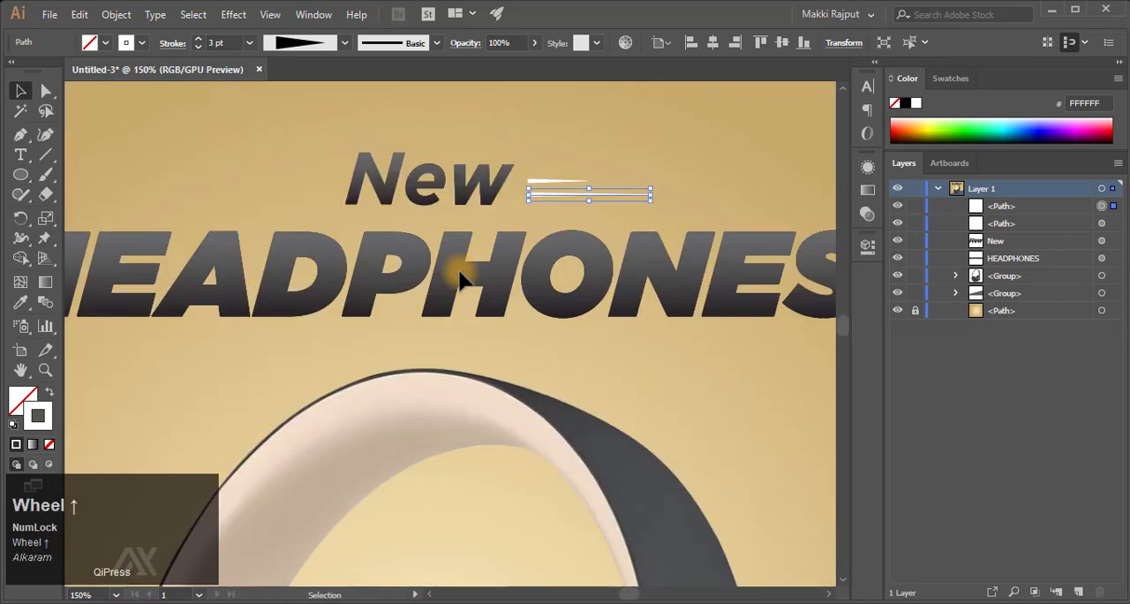
pyautogui.scroll(3, 459, 274)
pyautogui.click(588, 270)
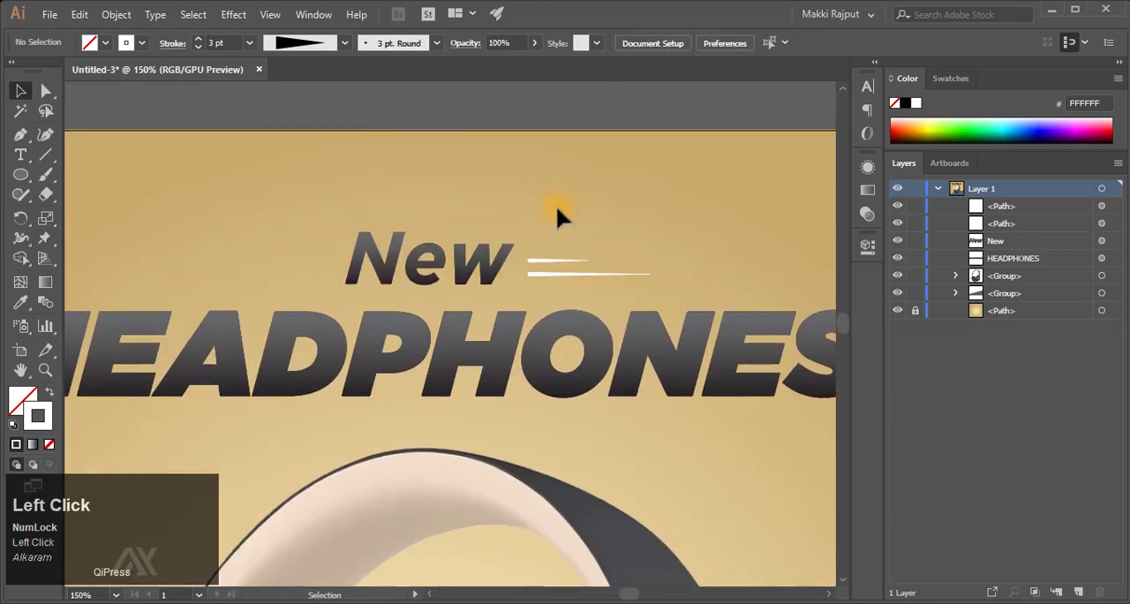
# - Group the two tapered lines beside "New"
pyautogui.click(548, 263)
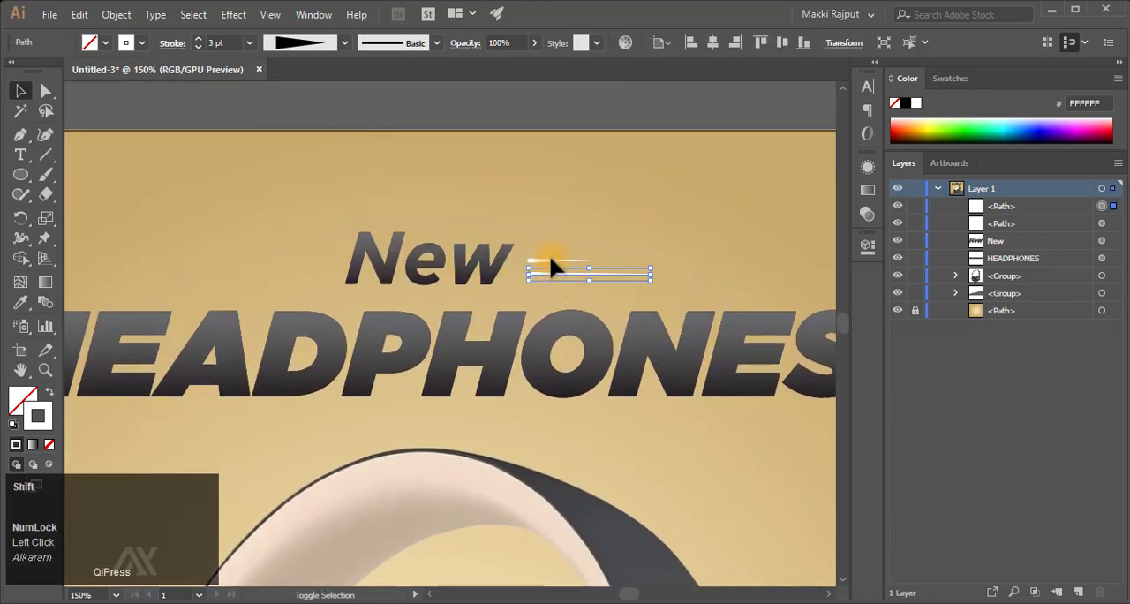
pyautogui.click(636, 117)
pyautogui.hotkey('ctrl', 'z')
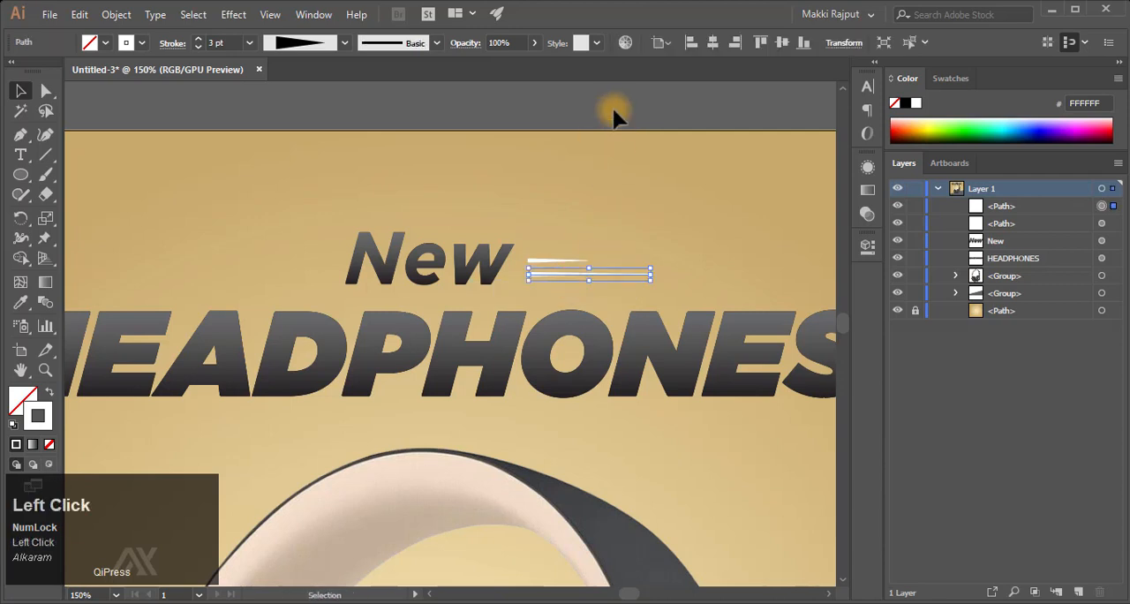
pyautogui.click(613, 113)
pyautogui.click(1101, 223)
pyautogui.keyDown('shift'); pyautogui.click(1102, 206); pyautogui.keyUp('shift')
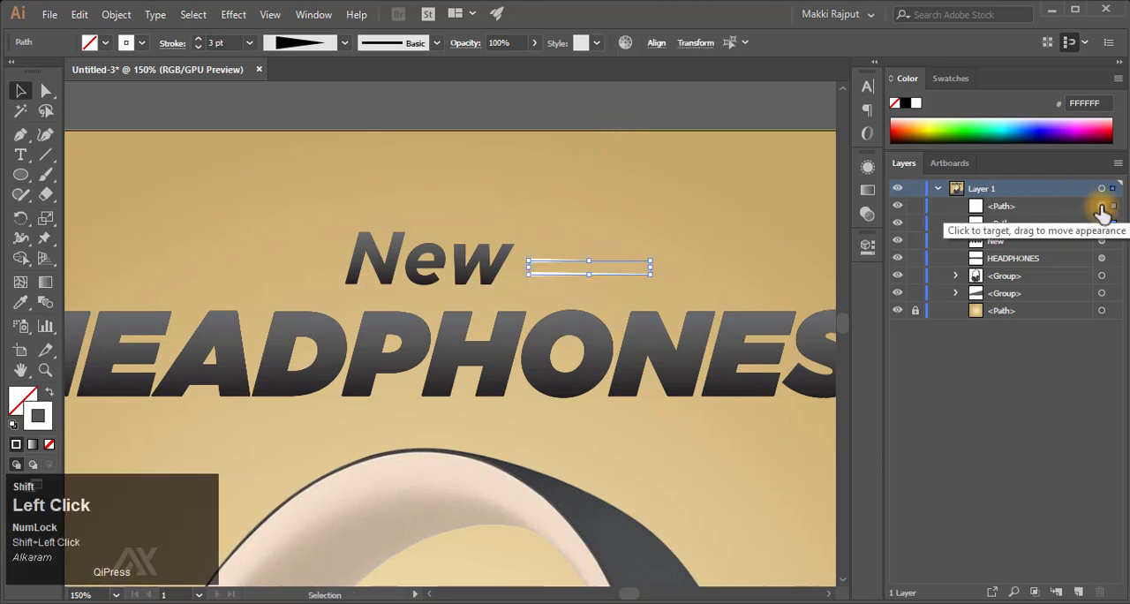
pyautogui.hotkey('ctrl', 'g')
# - Nudge the grouped lines up slightly and stretch the group wider to the right
pyautogui.press('Up')
pyautogui.press('Up')
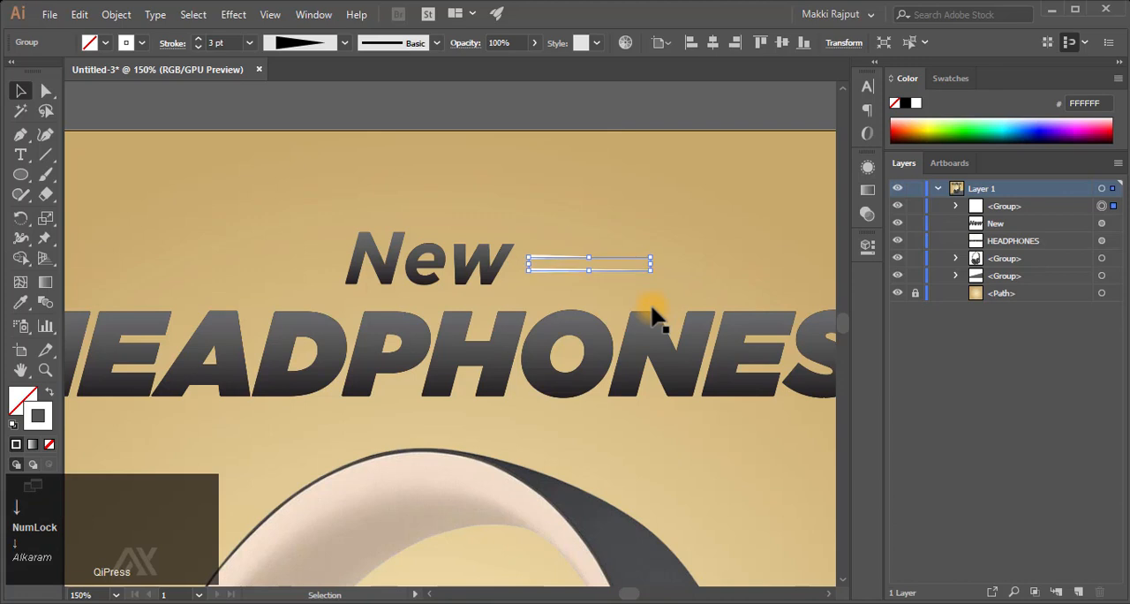
pyautogui.moveTo(655, 265); pyautogui.dragTo(694, 265)
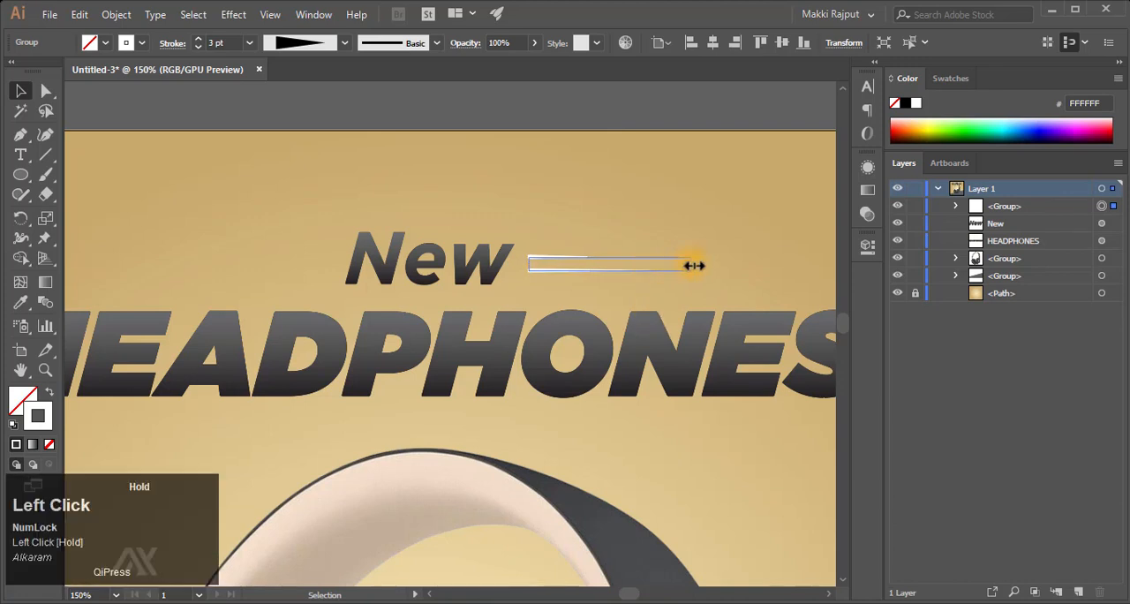
# - Duplicate the line group in front and move the copy to the left side of the "New" text
pyautogui.hotkey('ctrl', 'c')
pyautogui.hotkey('ctrl', 'f')
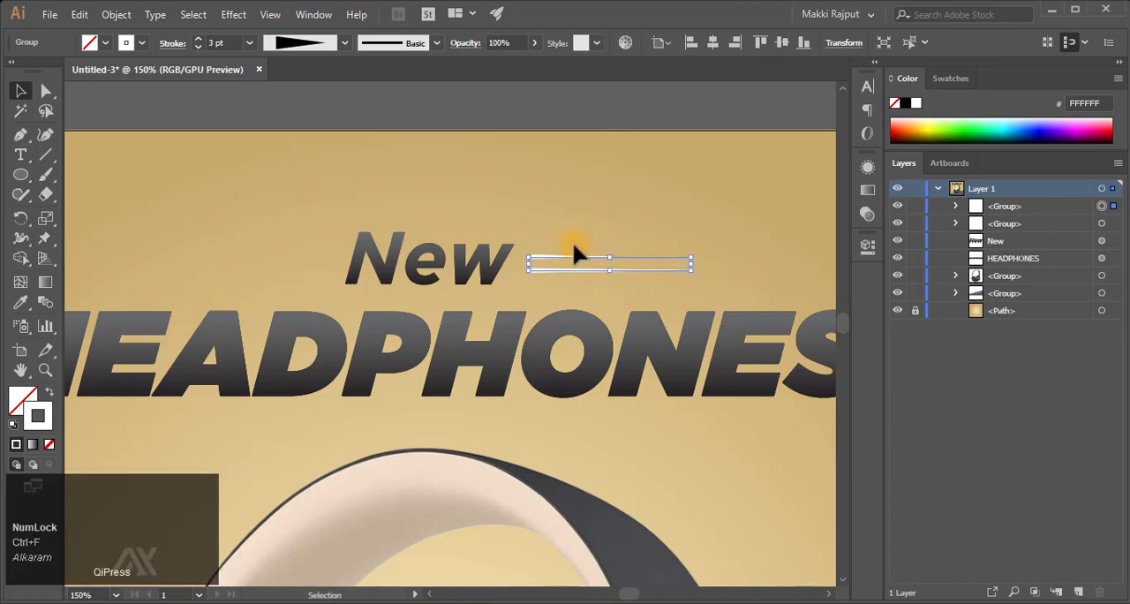
pyautogui.click(576, 265)
pyautogui.moveTo(576, 260); pyautogui.dragTo(202, 265)
# - Reflect the left line group across the vertical axis so its tapered ends point away from "New"
pyautogui.rightClick(209, 271)
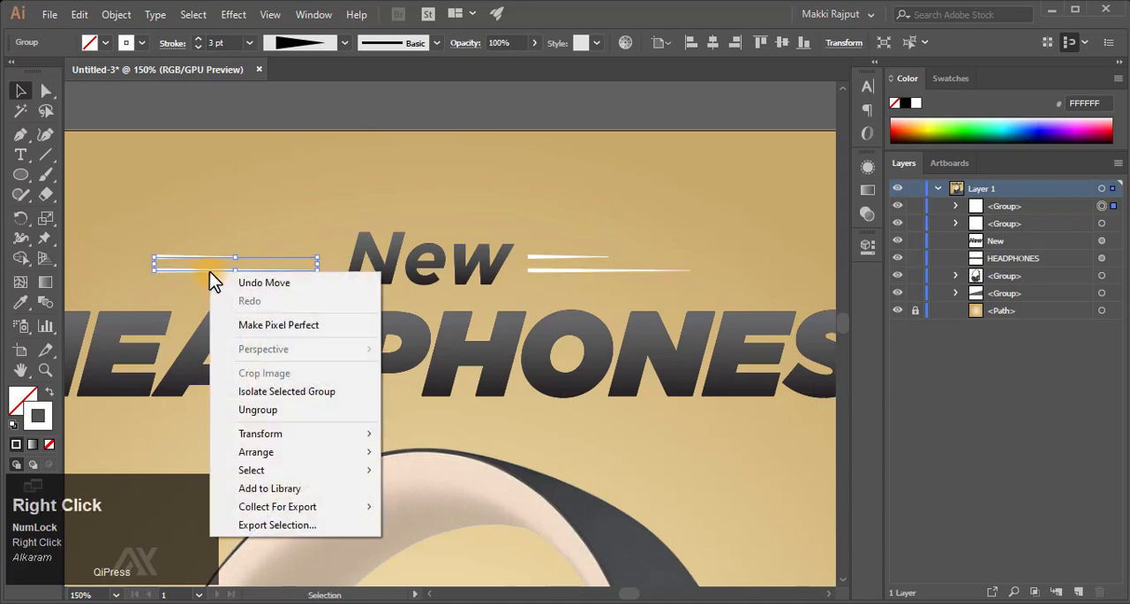
pyautogui.moveTo(370, 432)
pyautogui.click(433, 494)
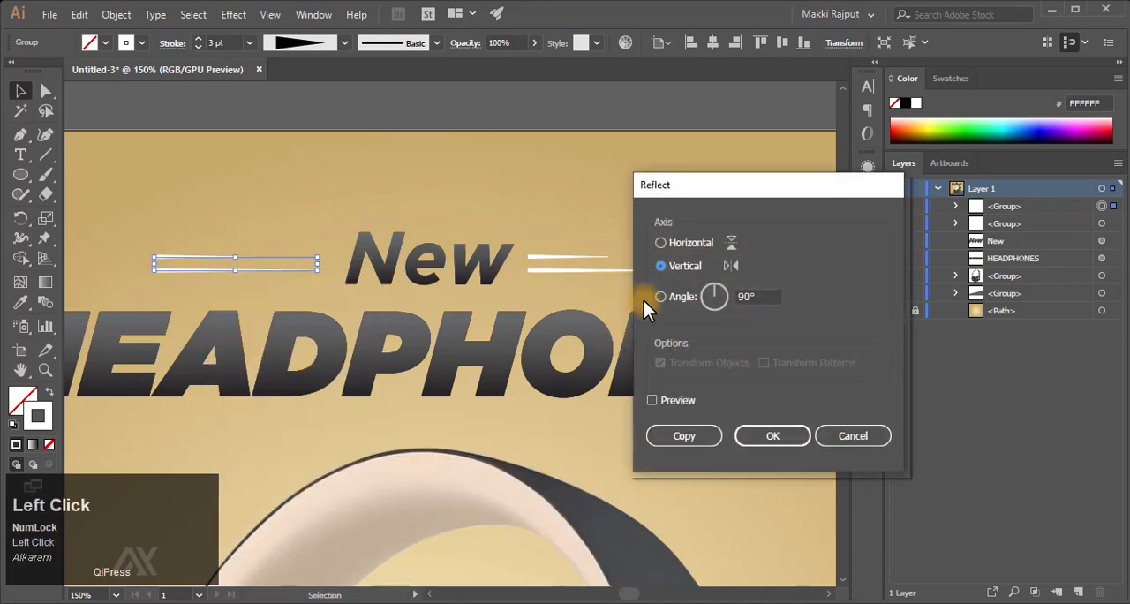
pyautogui.click(752, 439)
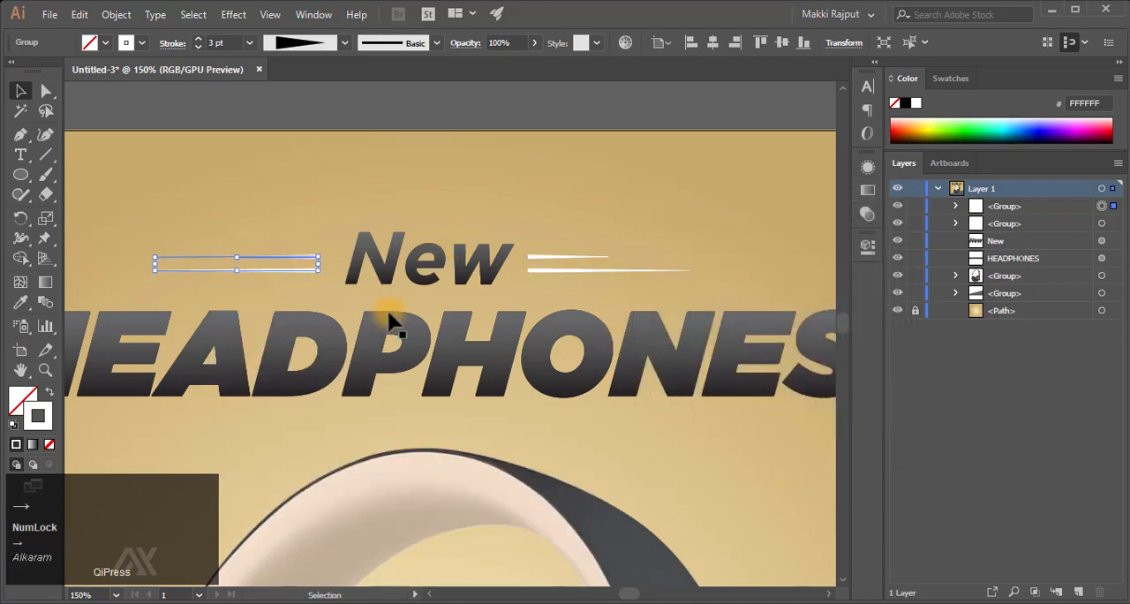
pyautogui.hotkey('ctrl', '0')
pyautogui.click(749, 151)
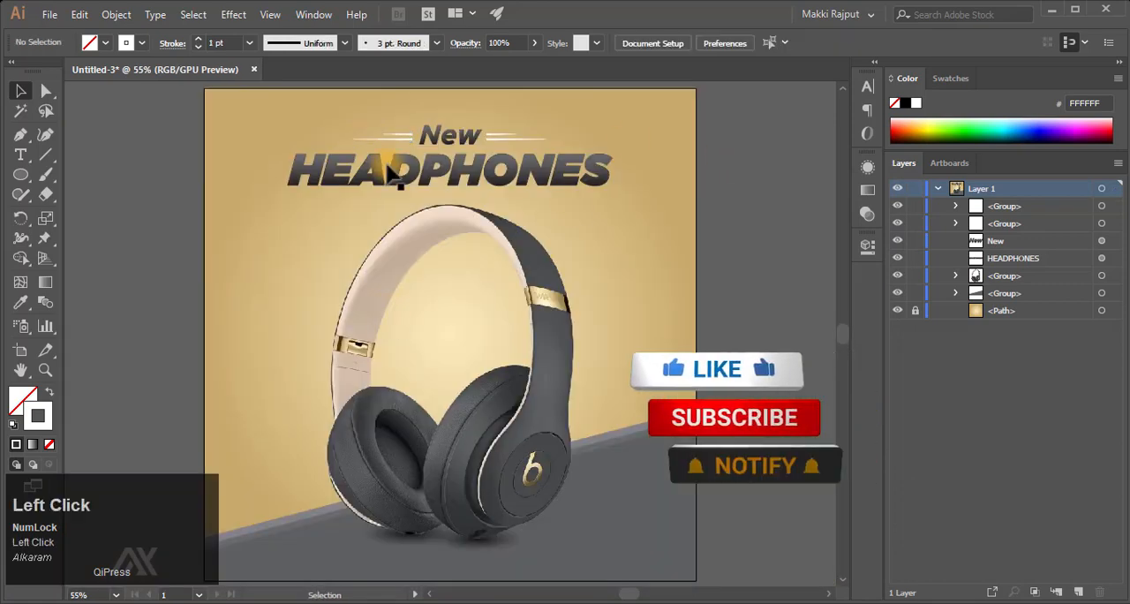
# - Select both line groups beside "New" and nudge them slightly up and to the right
pyautogui.press('z')
pyautogui.moveTo(417, 152); pyautogui.dragTo(654, 169)
pyautogui.scroll(2, 654, 170)
pyautogui.press('v')
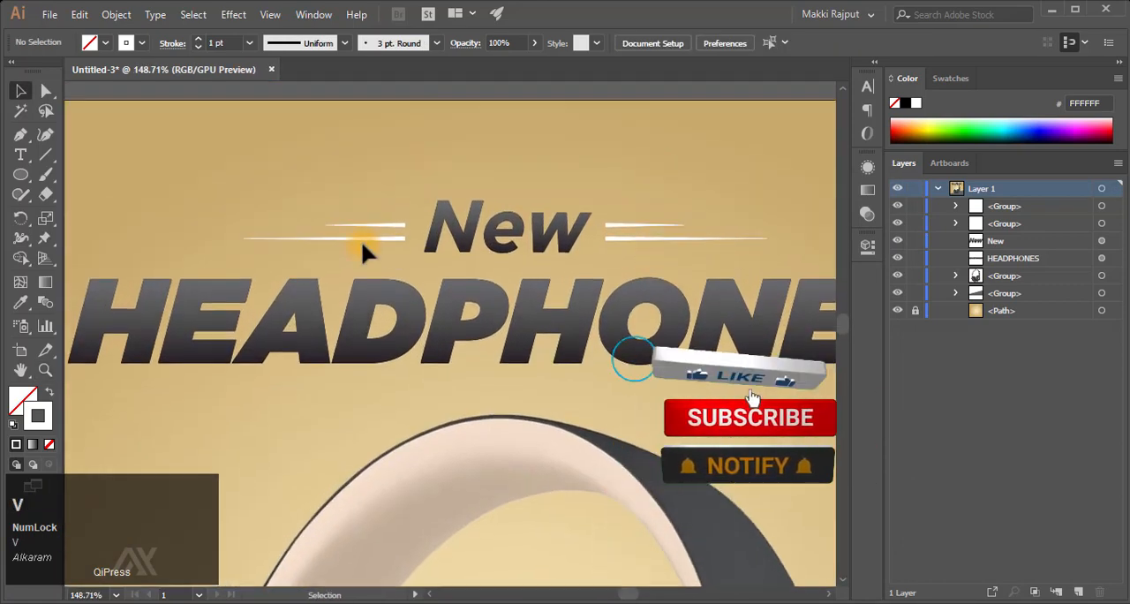
pyautogui.click(385, 241)
pyautogui.keyDown('shift'); pyautogui.click(631, 235); pyautogui.keyUp('shift')
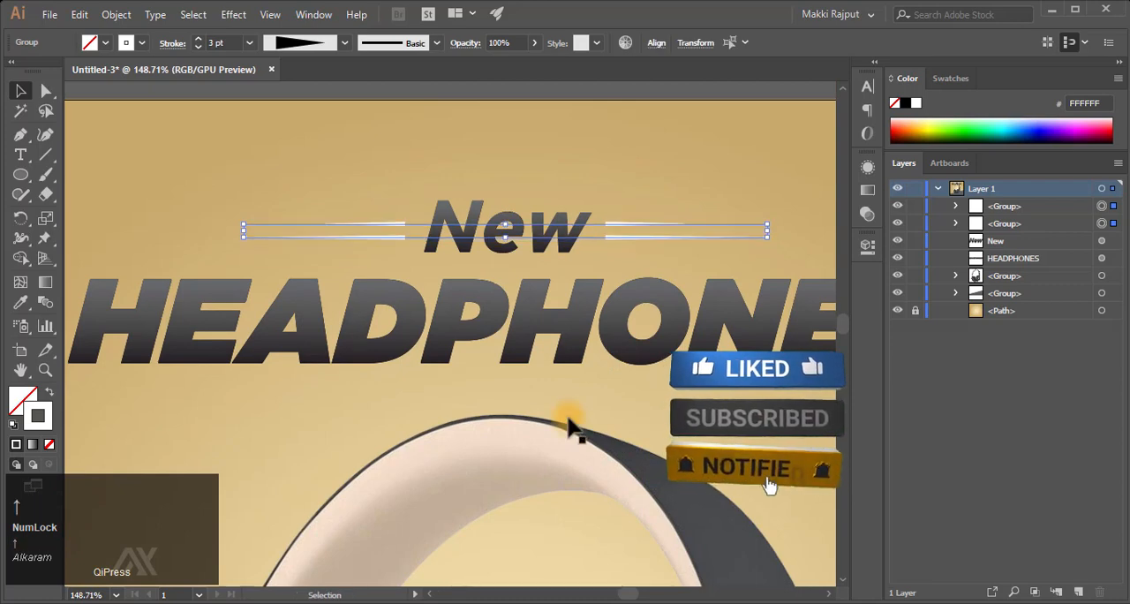
pyautogui.press('Right')
pyautogui.press('Right')
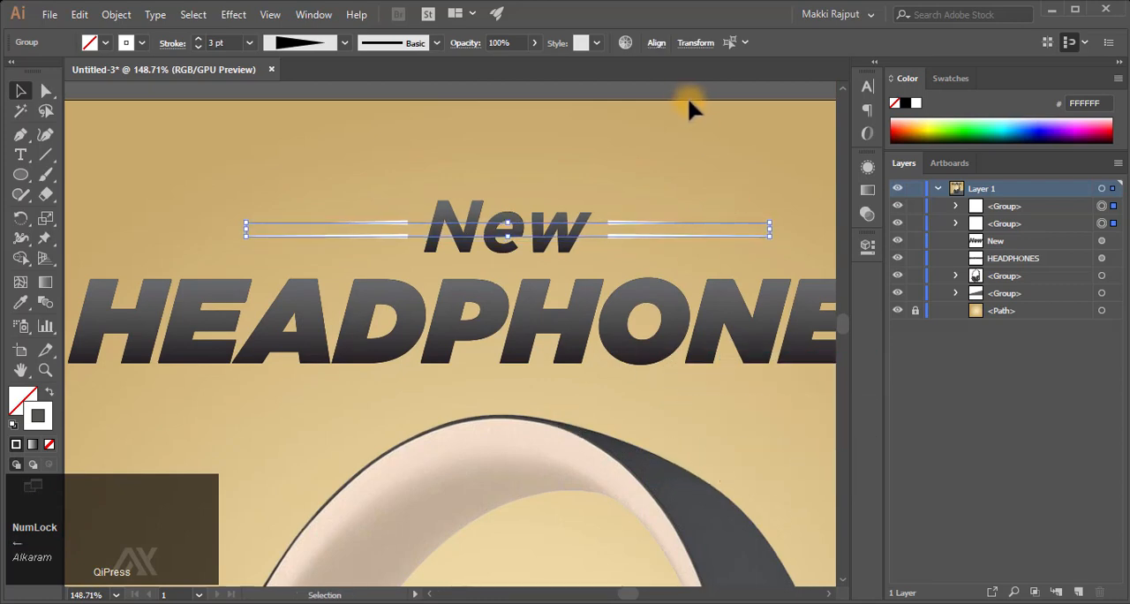
# - Try to align the two line groups by their horizontal centres
pyautogui.click(661, 44)
pyautogui.click(521, 88)
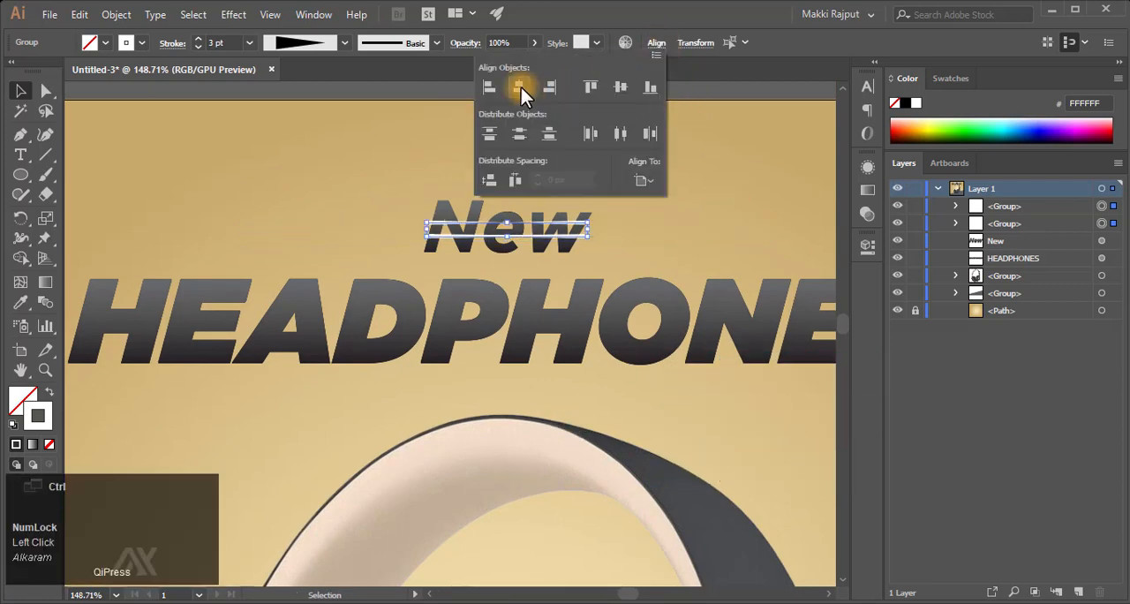
pyautogui.hotkey('ctrl', 'z')
# - Group the left and right line groups together and select only the right-hand lines within the new group
pyautogui.hotkey('ctrl', 'g')
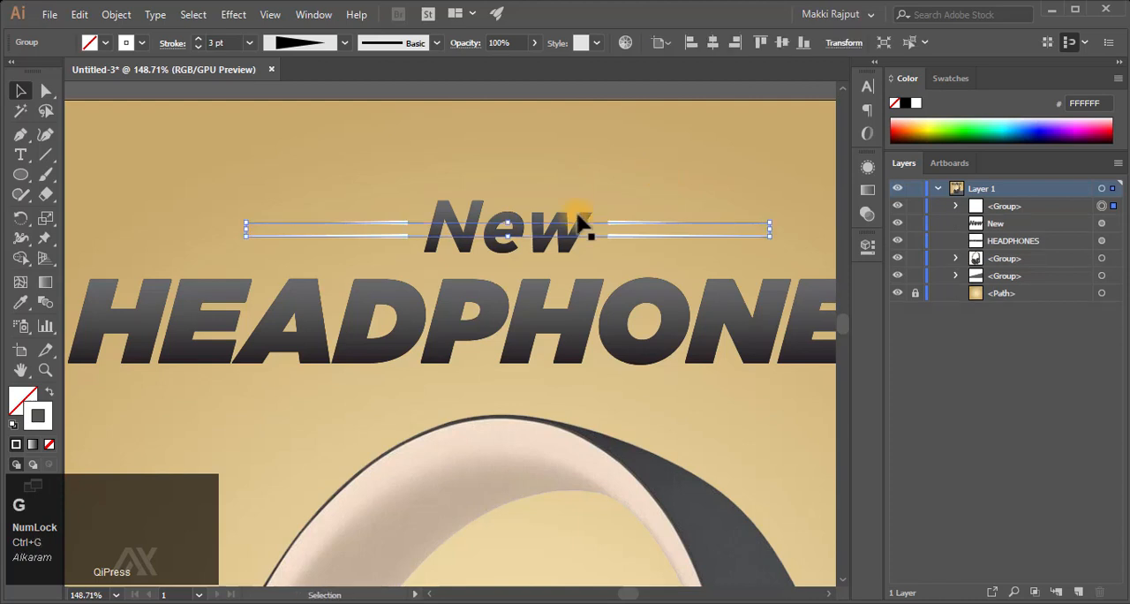
pyautogui.click(955, 206)
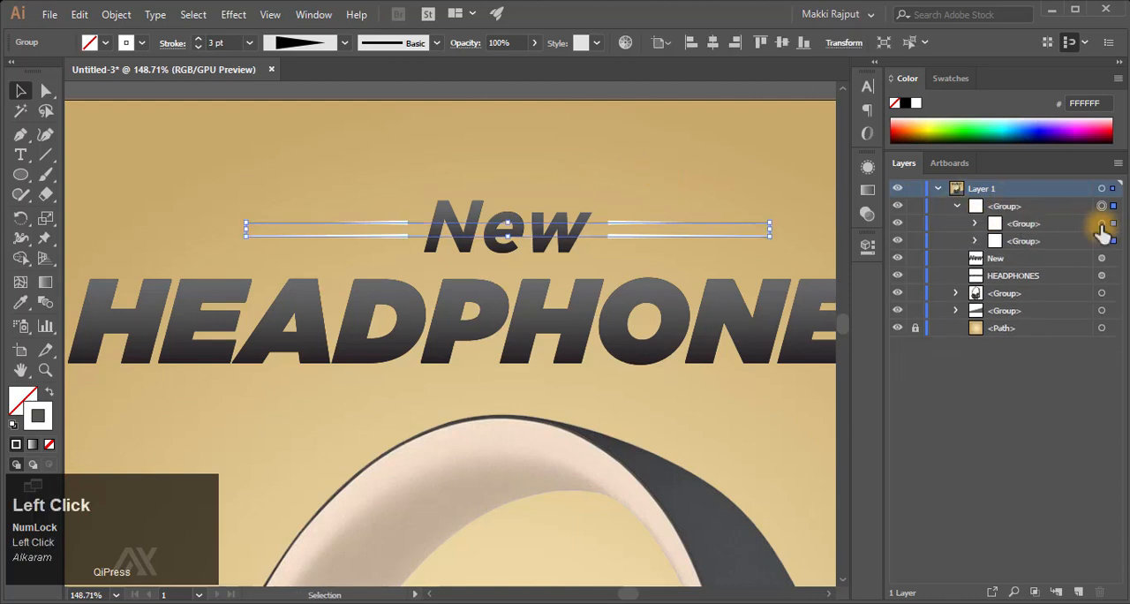
pyautogui.click(1102, 224)
pyautogui.click(1102, 242)
pyautogui.click(957, 206)
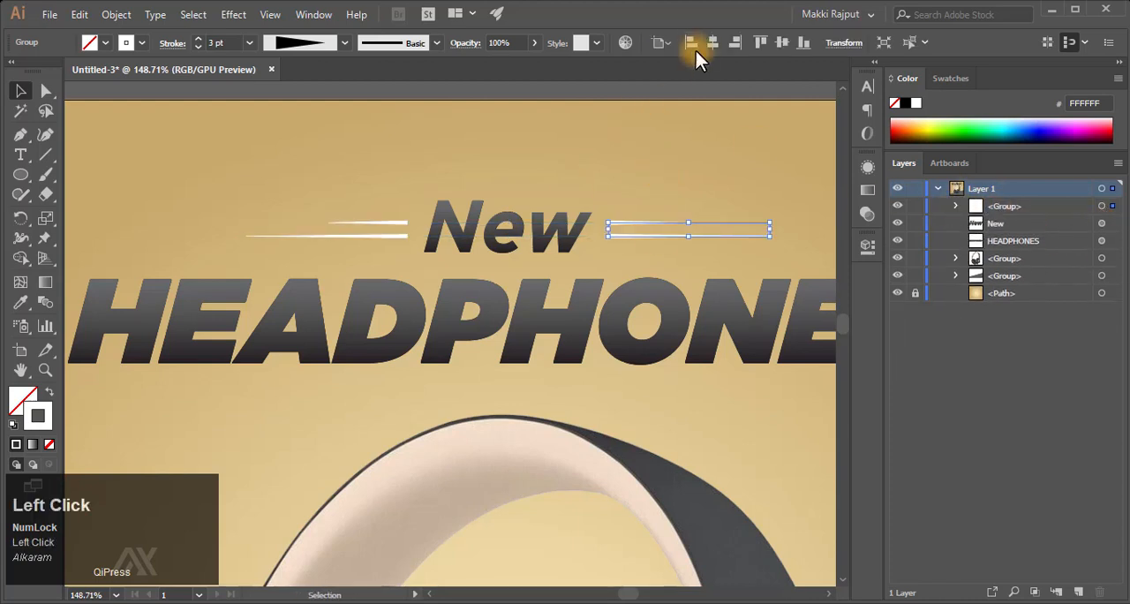
# - Centre the grouped white lines and the "New" text horizontally on the artboard
pyautogui.click(1104, 207)
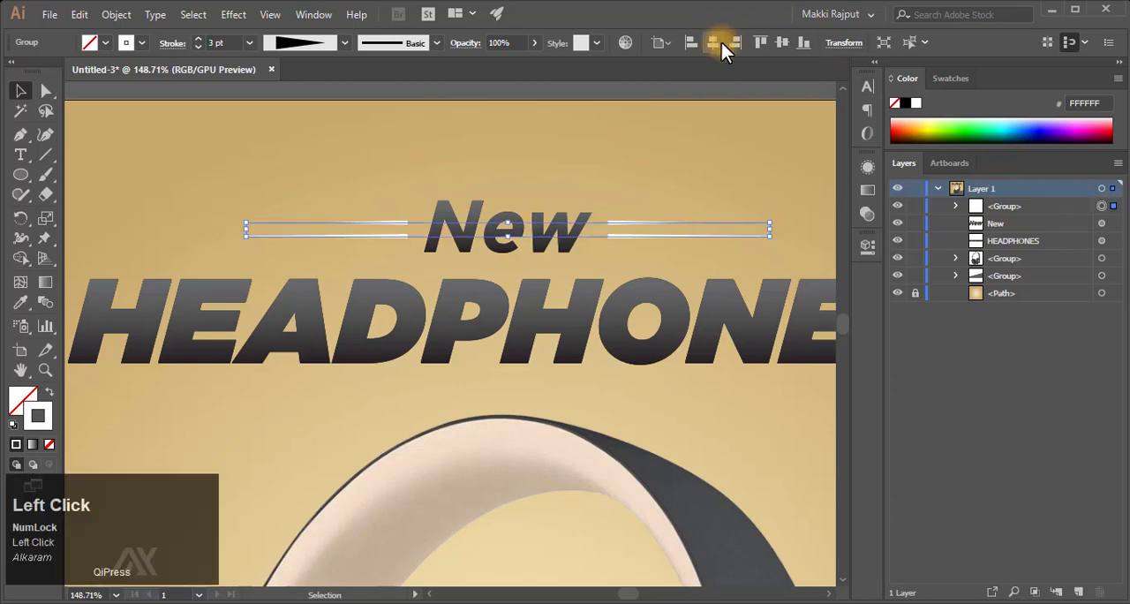
pyautogui.click(517, 222)
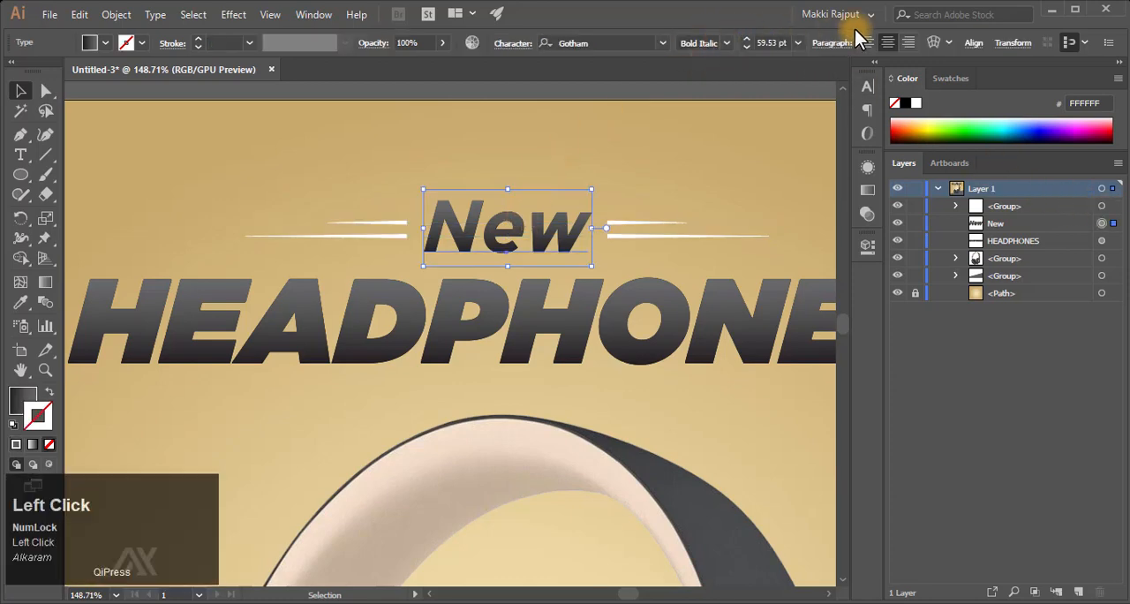
pyautogui.click(974, 44)
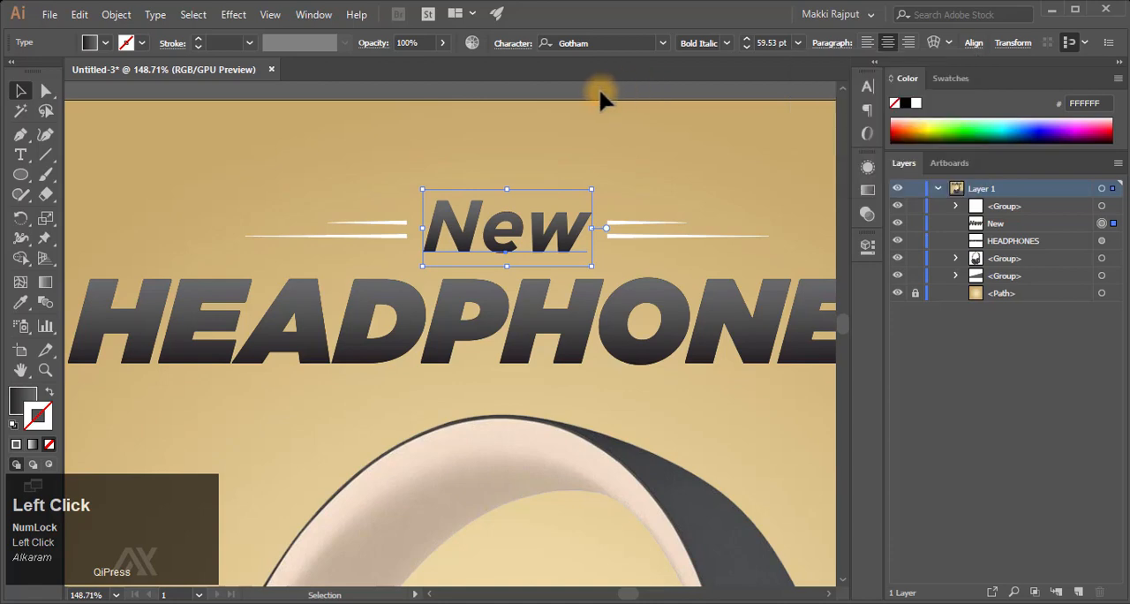
pyautogui.click(628, 192)
pyautogui.hotkey('ctrl', '0')
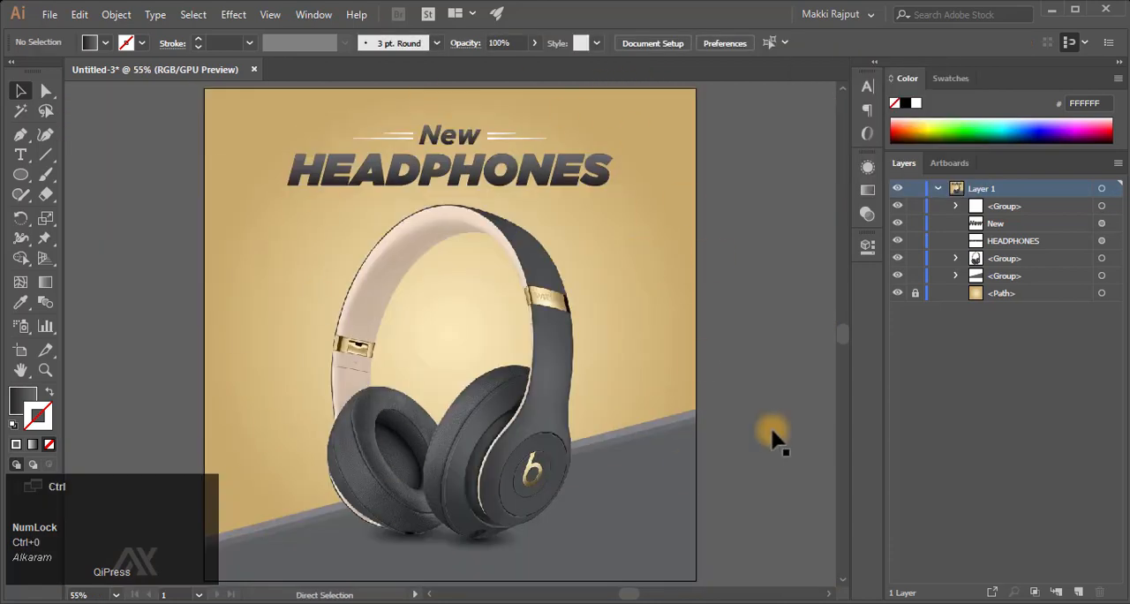
pyautogui.hotkey('ctrl', '-')
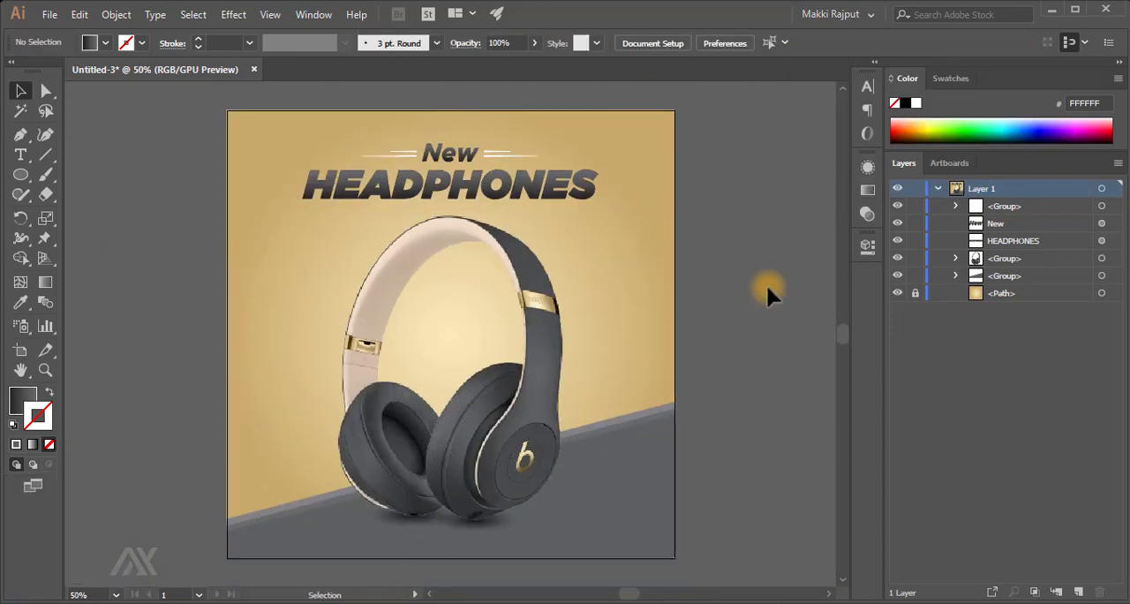
# - Scale the headphones group down to about 713 by 723 px and centre it horizontally on the artboard
pyautogui.press('F9')
pyautogui.click(519, 291)
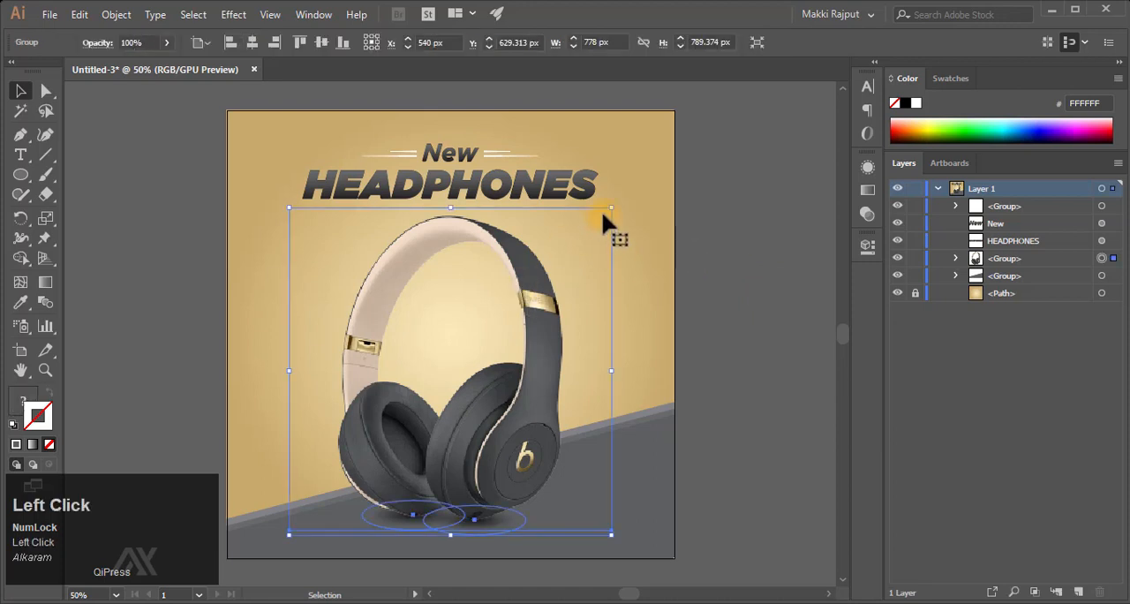
pyautogui.moveTo(600, 220); pyautogui.dragTo(587, 232)
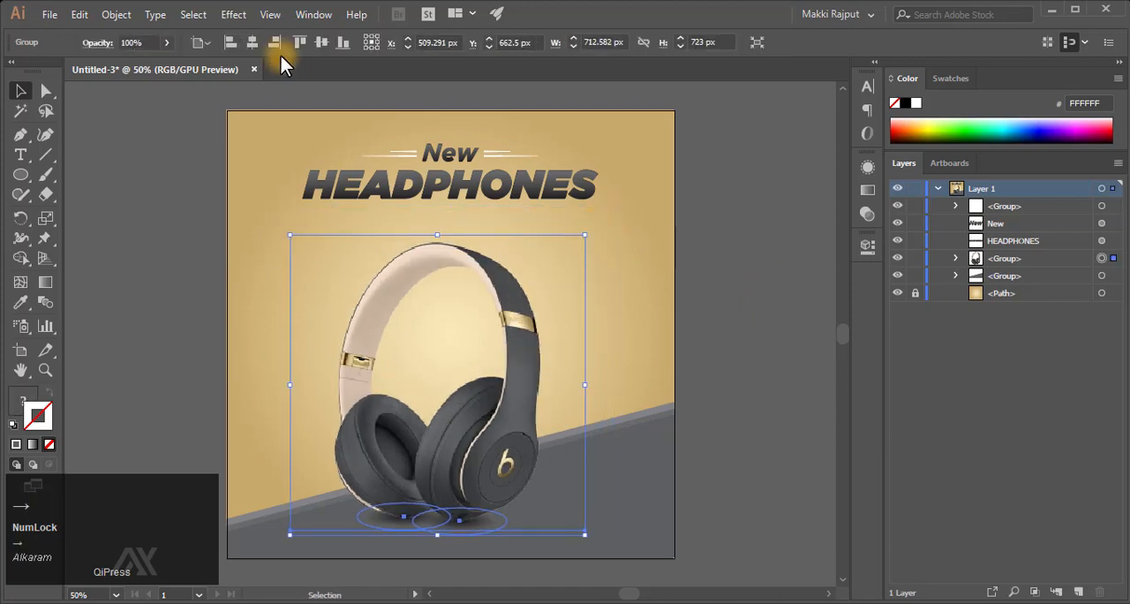
pyautogui.click(254, 44)
# - Duplicate the "New" text in place and move the copy below the right end of "HEADPHONES"
pyautogui.click(464, 157)
pyautogui.hotkey('ctrl', 'c')
pyautogui.hotkey('ctrl', 'f')
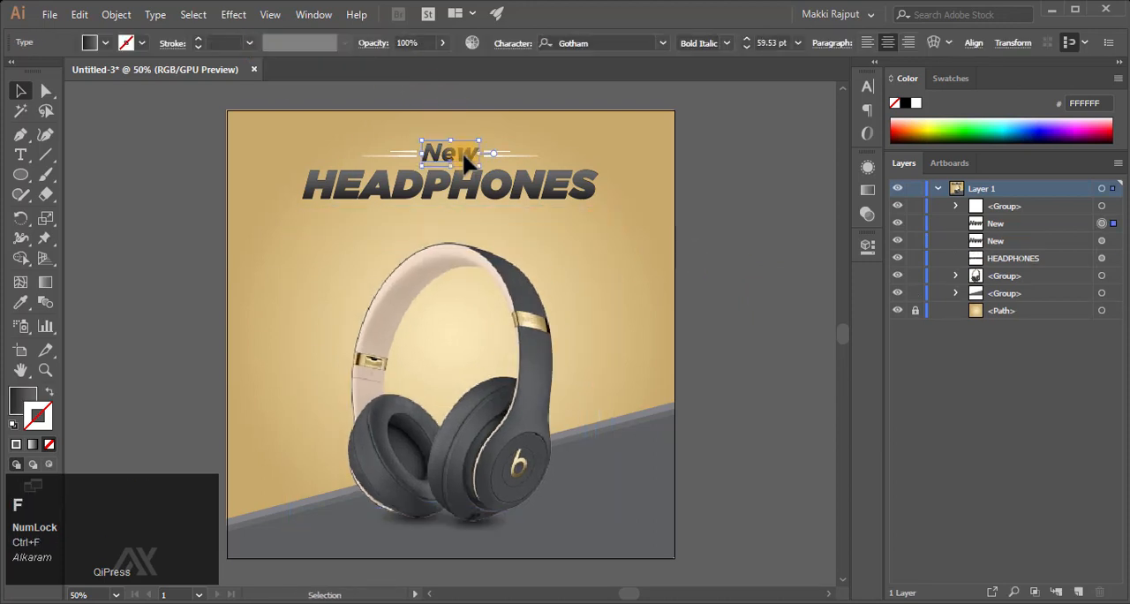
pyautogui.hotkey('shift', 'Down')
pyautogui.hotkey('shift', 'Down')
pyautogui.hotkey('shift', 'Down')
pyautogui.hotkey('shift', 'Down')
pyautogui.hotkey('shift', 'Down')
pyautogui.hotkey('shift', 'Down')
pyautogui.hotkey('shift', 'Down')
pyautogui.hotkey('shift', 'Down')
pyautogui.hotkey('shift', 'Down')
pyautogui.hotkey('shift', 'Down')
pyautogui.hotkey('shift', 'Down')
pyautogui.hotkey('shift', 'Down')
pyautogui.hotkey('shift', 'Down')
pyautogui.hotkey('shift', 'Down')
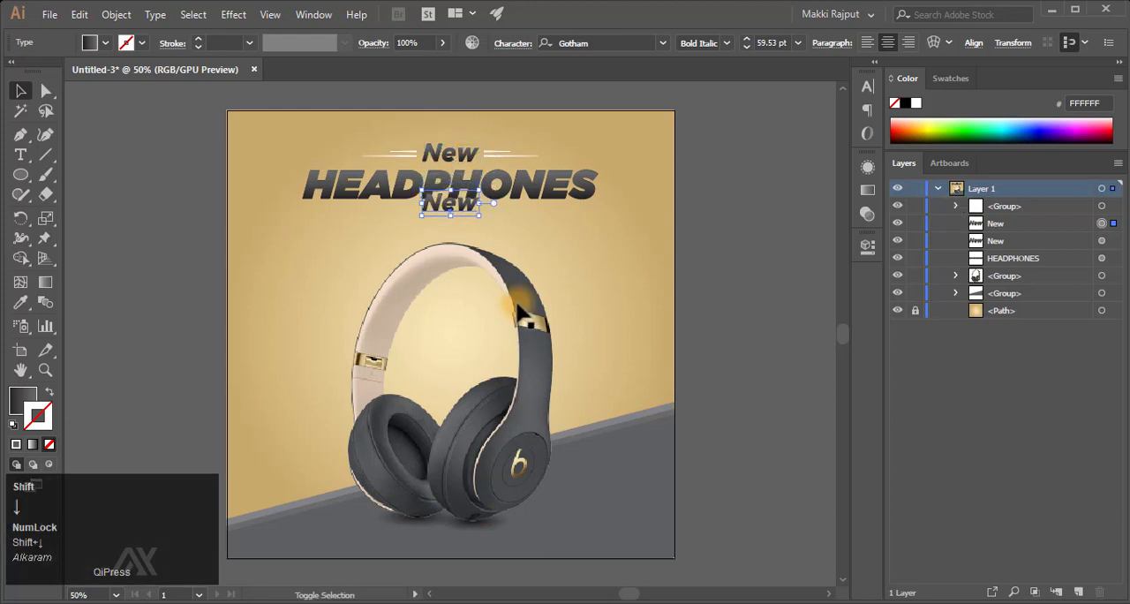
pyautogui.hotkey('shift', 'Right')
pyautogui.hotkey('shift', 'Right')
pyautogui.hotkey('shift', 'Right')
pyautogui.hotkey('shift', 'Right')
pyautogui.hotkey('shift', 'Right')
pyautogui.hotkey('shift', 'Right')
pyautogui.hotkey('shift', 'Right')
pyautogui.hotkey('shift', 'Right')
pyautogui.hotkey('shift', 'Right')
pyautogui.hotkey('shift', 'Right')
pyautogui.hotkey('shift', 'Right')
pyautogui.hotkey('shift', 'Right')
pyautogui.hotkey('shift', 'Right')
pyautogui.hotkey('shift', 'Right')
pyautogui.hotkey('shift', 'Right')
pyautogui.hotkey('shift', 'Right')
pyautogui.hotkey('shift', 'Right')
pyautogui.hotkey('shift', 'Right')
pyautogui.hotkey('shift', 'Right')
pyautogui.hotkey('shift', 'Right')
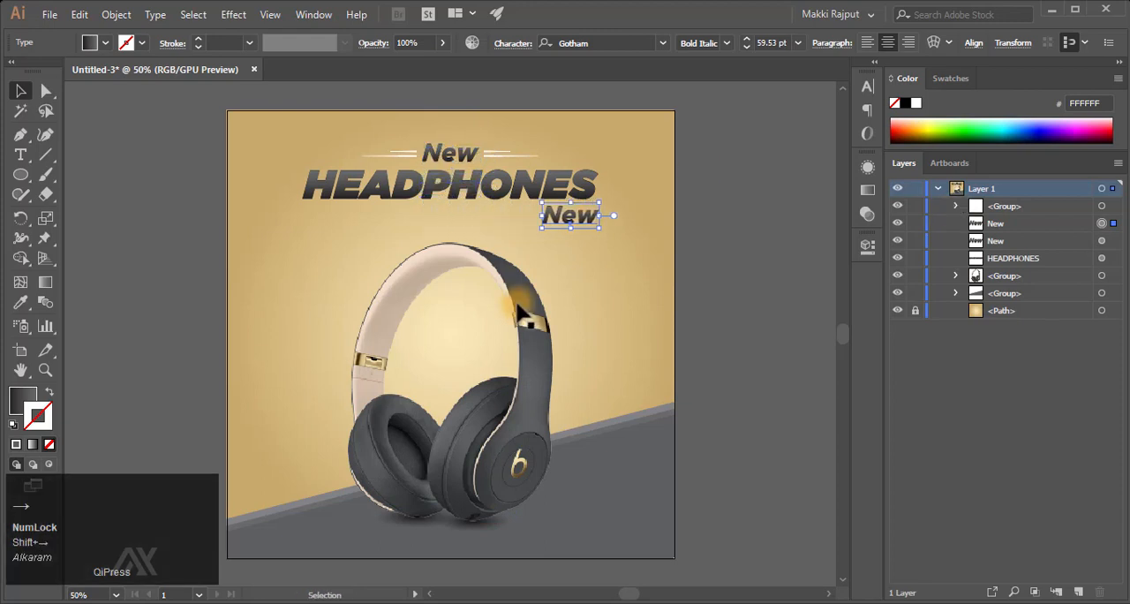
# - Replace the wording of the copied text with "Collection"
pyautogui.press('t')
pyautogui.click(565, 214)
pyautogui.hotkey('ctrl', 'a')
pyautogui.write('Col')
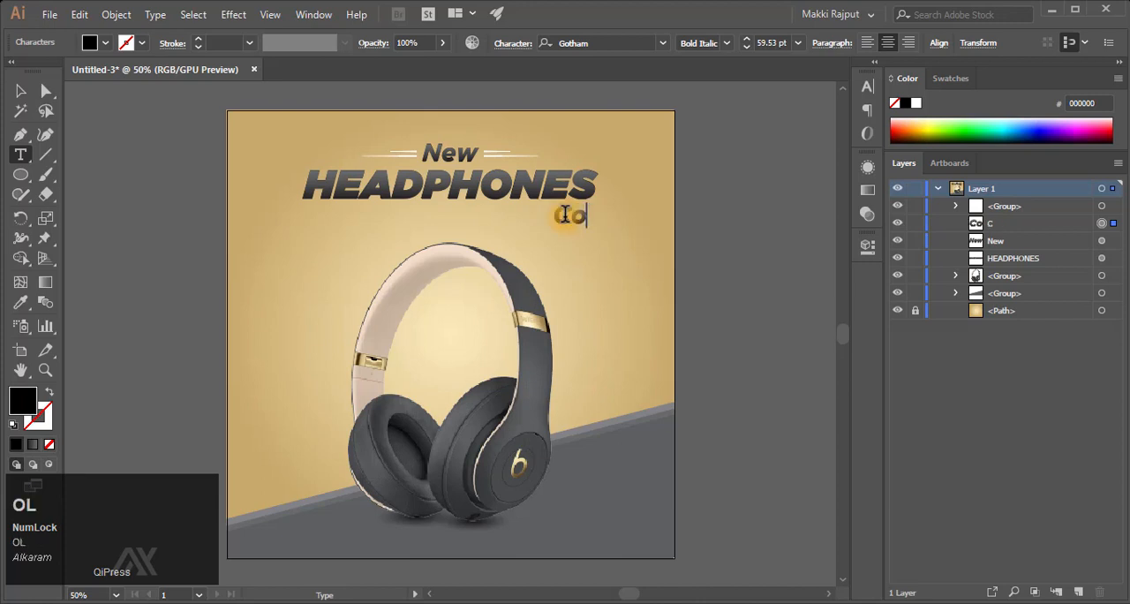
pyautogui.write('lection')
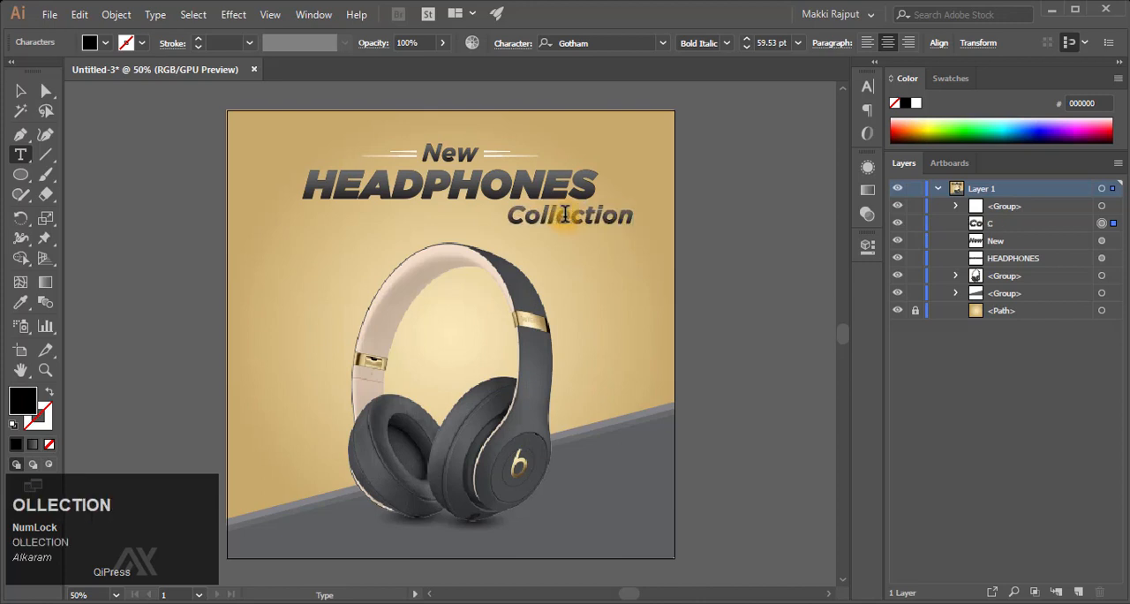
pyautogui.press('F9')
pyautogui.press('Escape')
# - Right-align the "Collection" paragraph and line its right edge up with the right edge of "HEADPHONES"
pyautogui.hotkey('shift', 'Left')
pyautogui.hotkey('shift', 'Left')
pyautogui.hotkey('shift', 'Left')
pyautogui.hotkey('shift', 'Left')
pyautogui.hotkey('shift', 'Left')
pyautogui.hotkey('shift', 'Left')
pyautogui.hotkey('shift', 'Left')
pyautogui.hotkey('shift', 'Left')
pyautogui.hotkey('shift', 'Left')
pyautogui.hotkey('shift', 'Left')
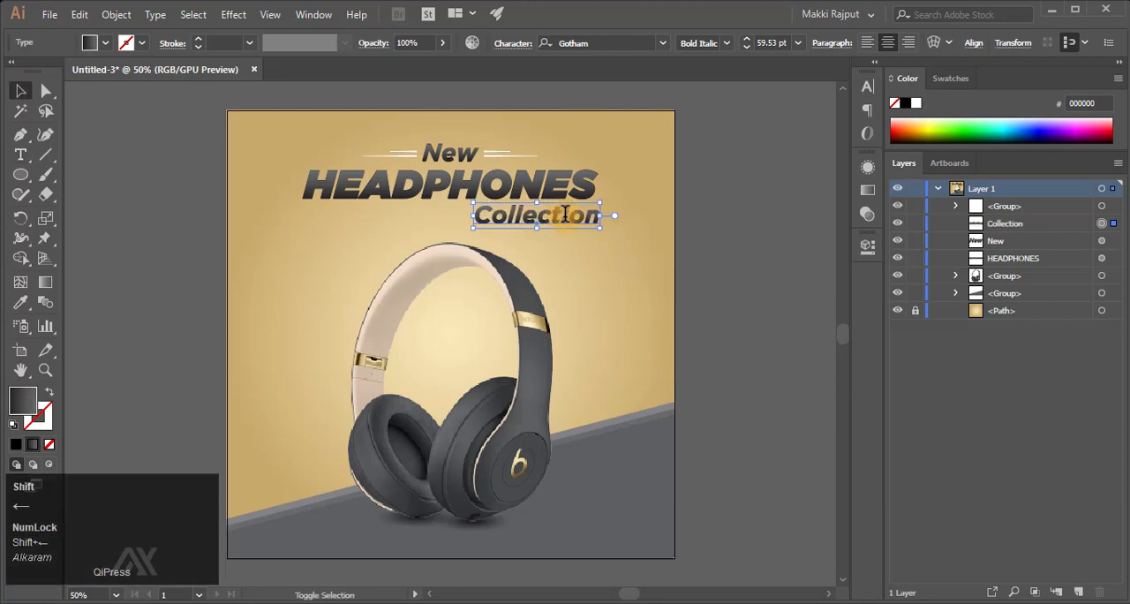
pyautogui.click(909, 42)
pyautogui.keyDown('shift'); pyautogui.click(552, 186); pyautogui.keyUp('shift')
pyautogui.click(552, 185)
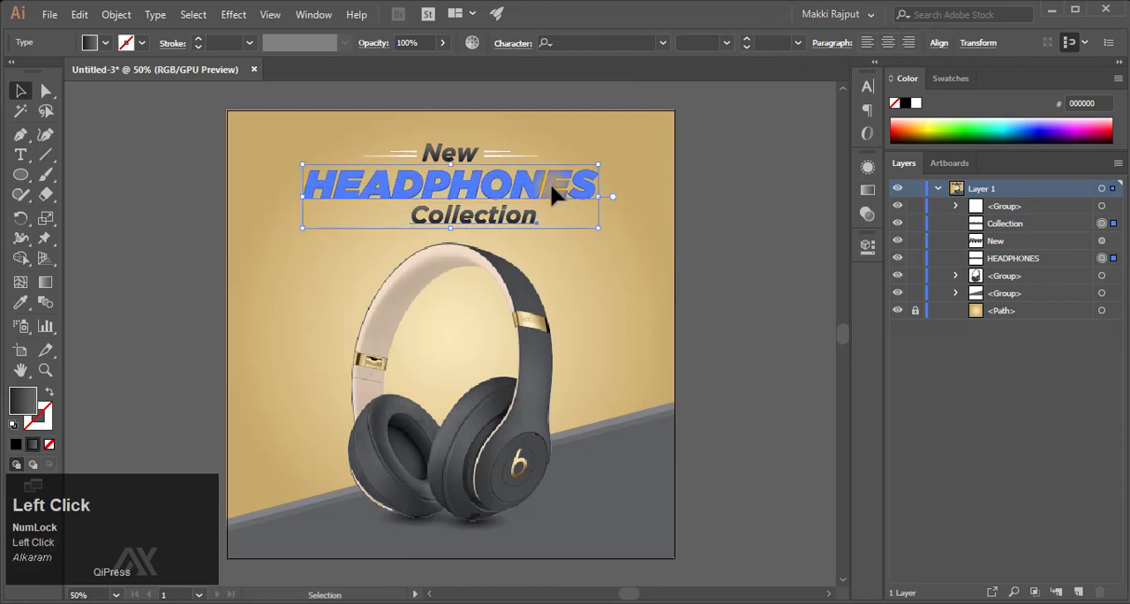
pyautogui.click(939, 42)
pyautogui.click(829, 86)
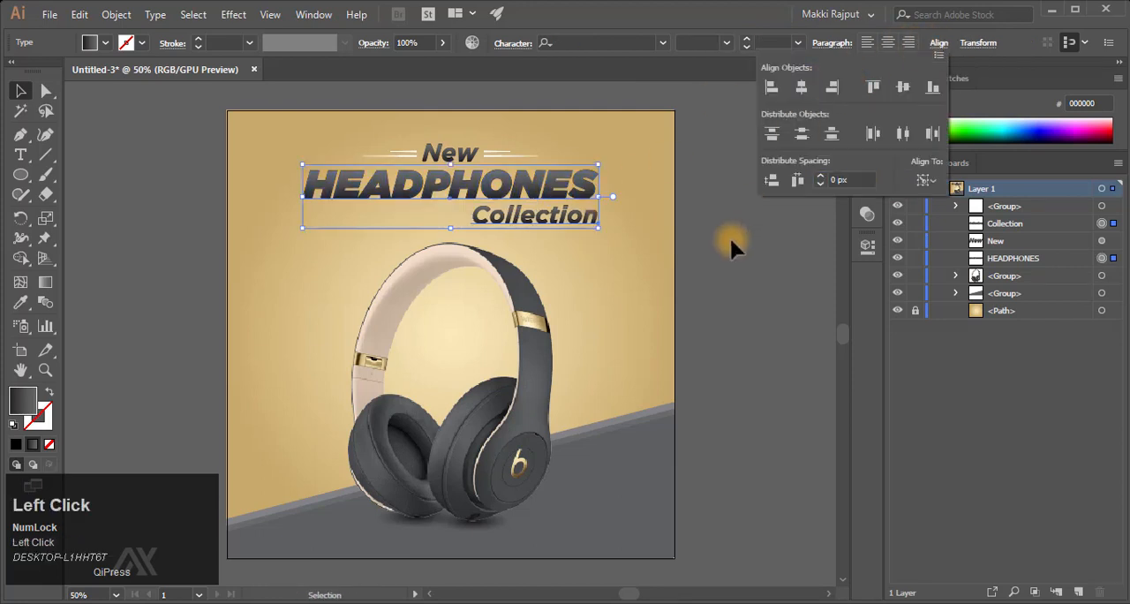
pyautogui.click(722, 237)
# - Change the font of the "Collection" text to Fair Prosper
pyautogui.click(540, 222)
pyautogui.click(867, 86)
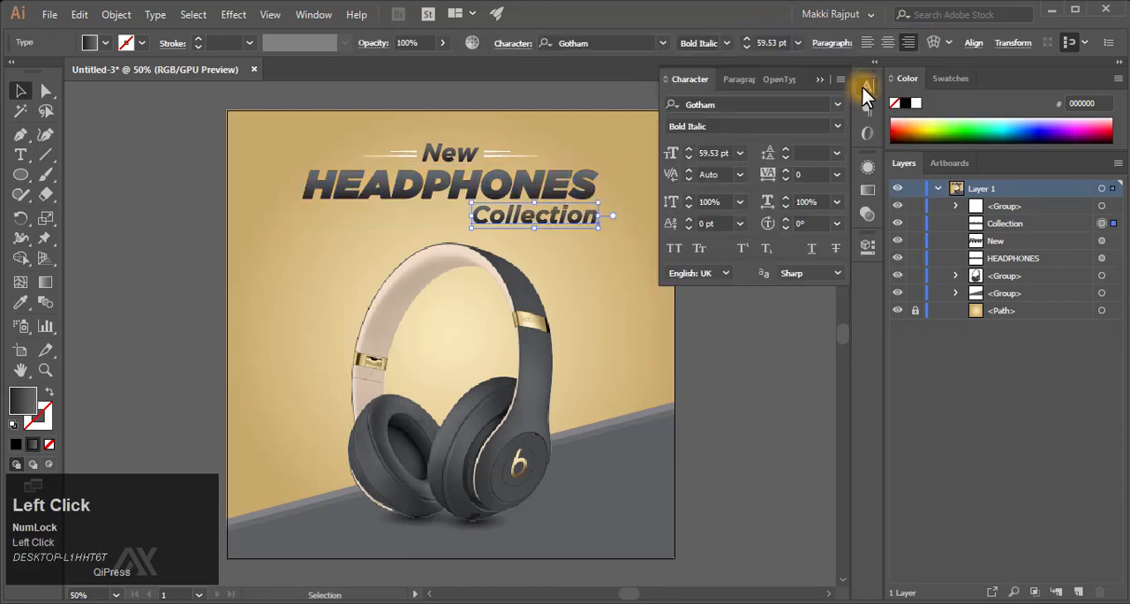
pyautogui.click(728, 104)
pyautogui.write('fair')
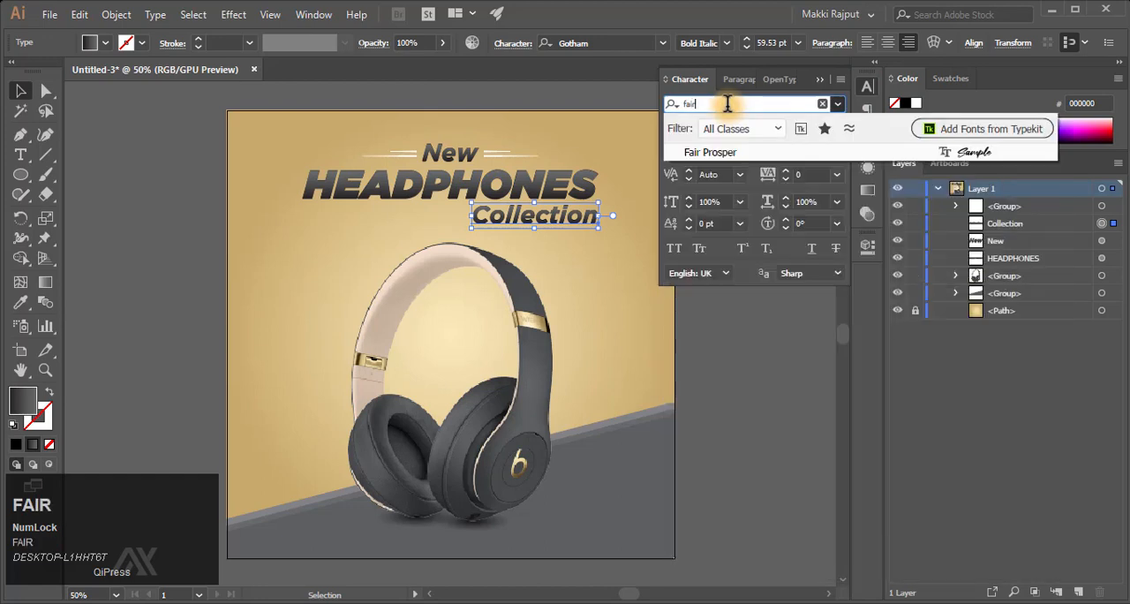
pyautogui.press('Return')
# - Replace the gradient fill of the "Collection" text with solid white
pyautogui.click(16, 444)
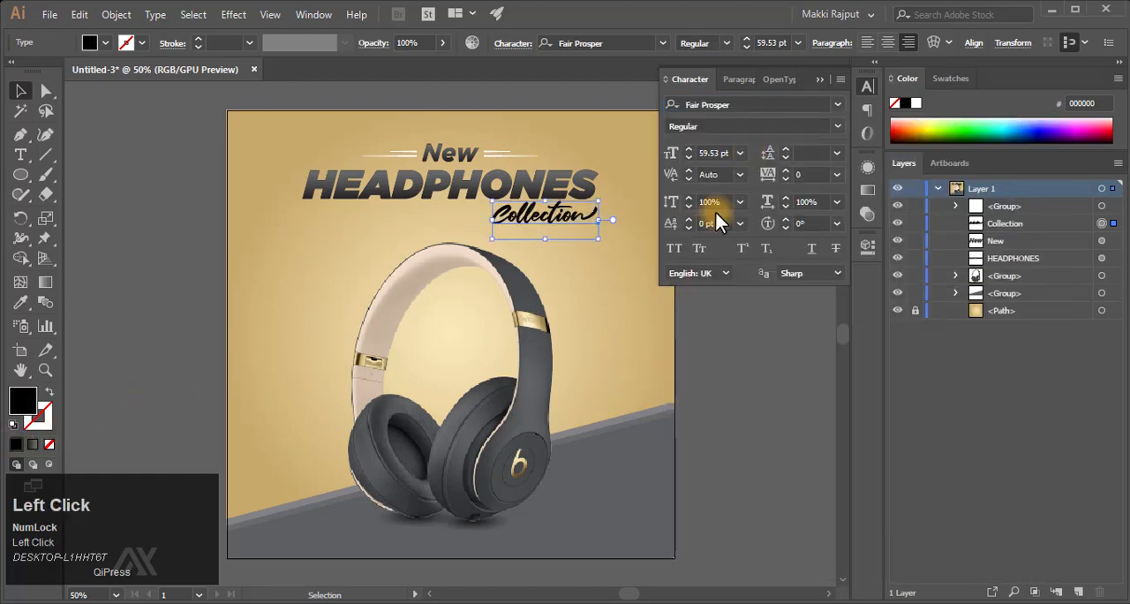
pyautogui.click(919, 102)
pyautogui.click(819, 81)
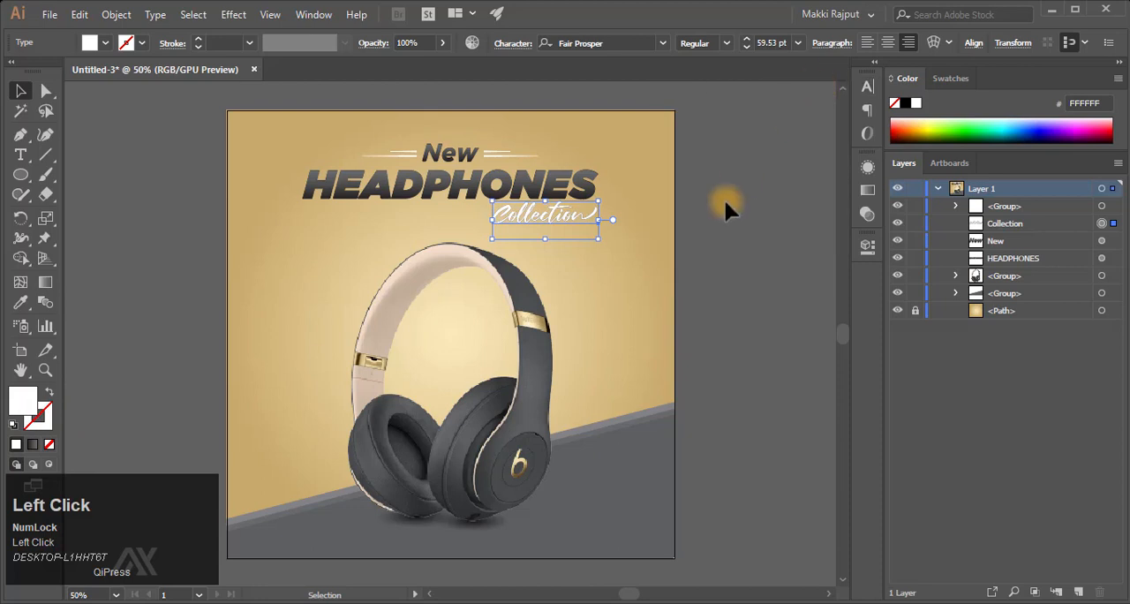
pyautogui.click(725, 202)
# - Nudge the "Collection" text slightly down beneath "HEADPHONES" and deselect it
pyautogui.press('z')
pyautogui.moveTo(580, 199); pyautogui.dragTo(607, 190)
pyautogui.press('v')
pyautogui.click(556, 253)
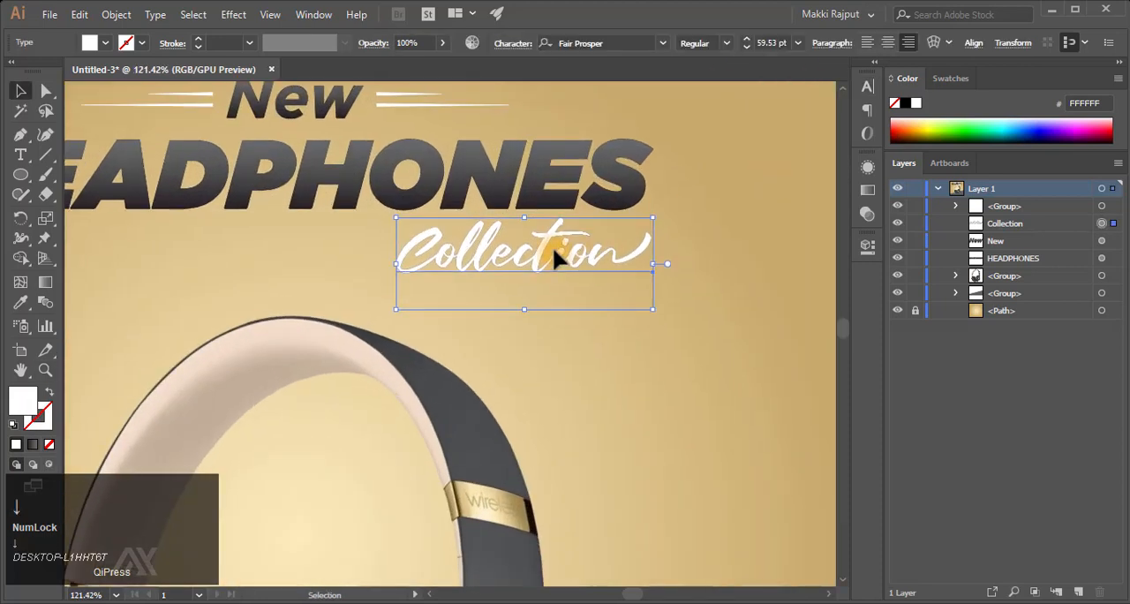
pyautogui.press('Down')
pyautogui.click(678, 382)
pyautogui.hotkey('ctrl', 'F9')
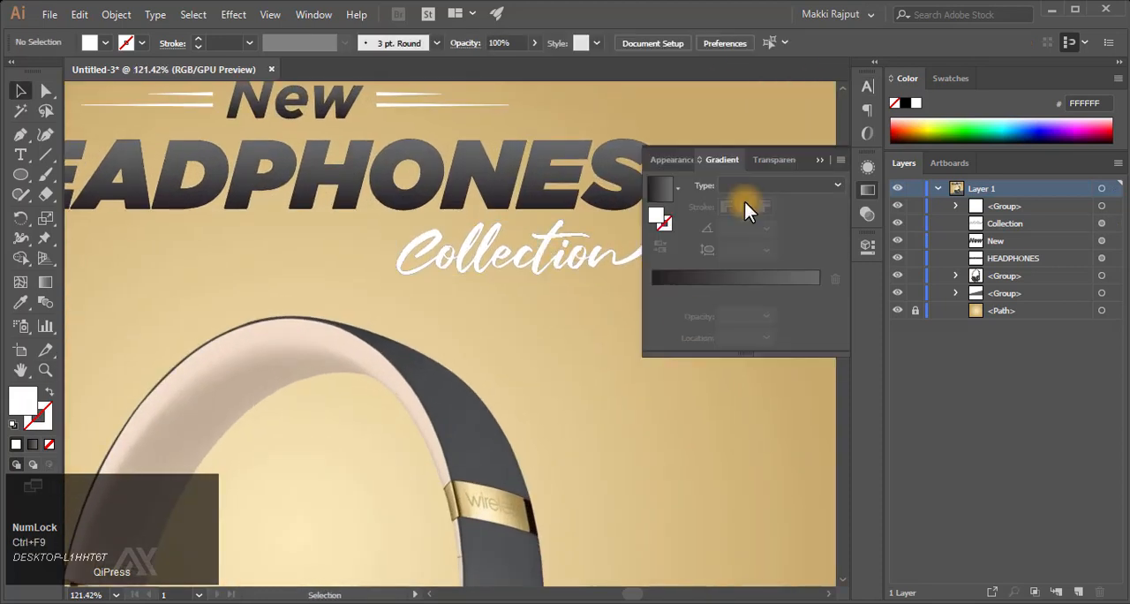
pyautogui.click(820, 160)
pyautogui.hotkey('ctrl', '0')
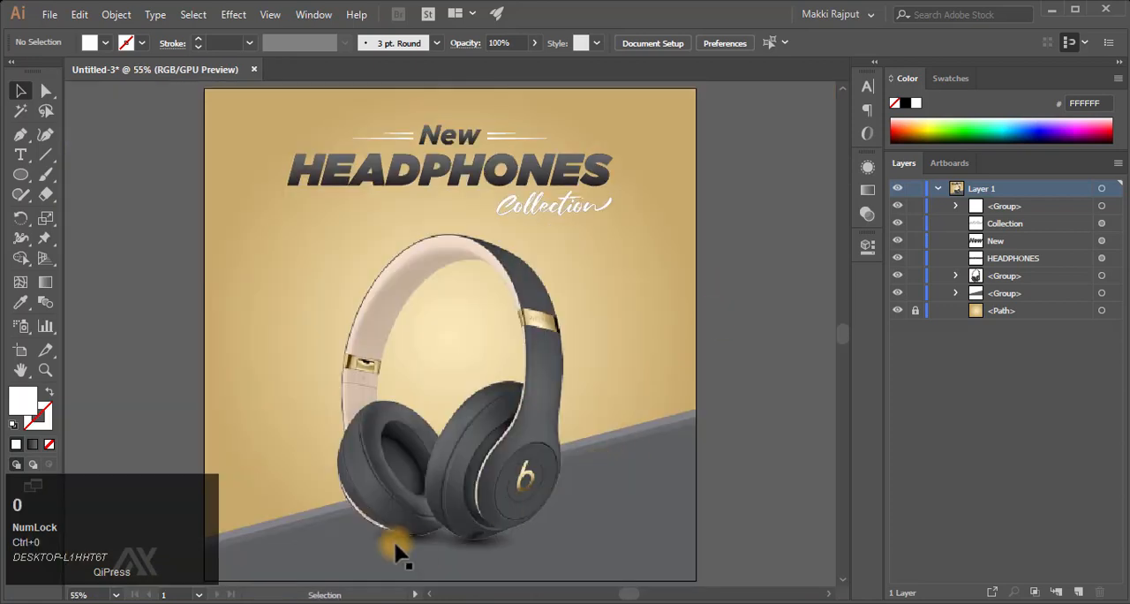
# - Draw a white circle about 155 px in diameter on the background to the left of the headphones
pyautogui.press('z')
pyautogui.moveTo(395, 543); pyautogui.dragTo(566, 435)
pyautogui.hscroll(-3, 280, 293)
pyautogui.scroll(3, 280, 293)
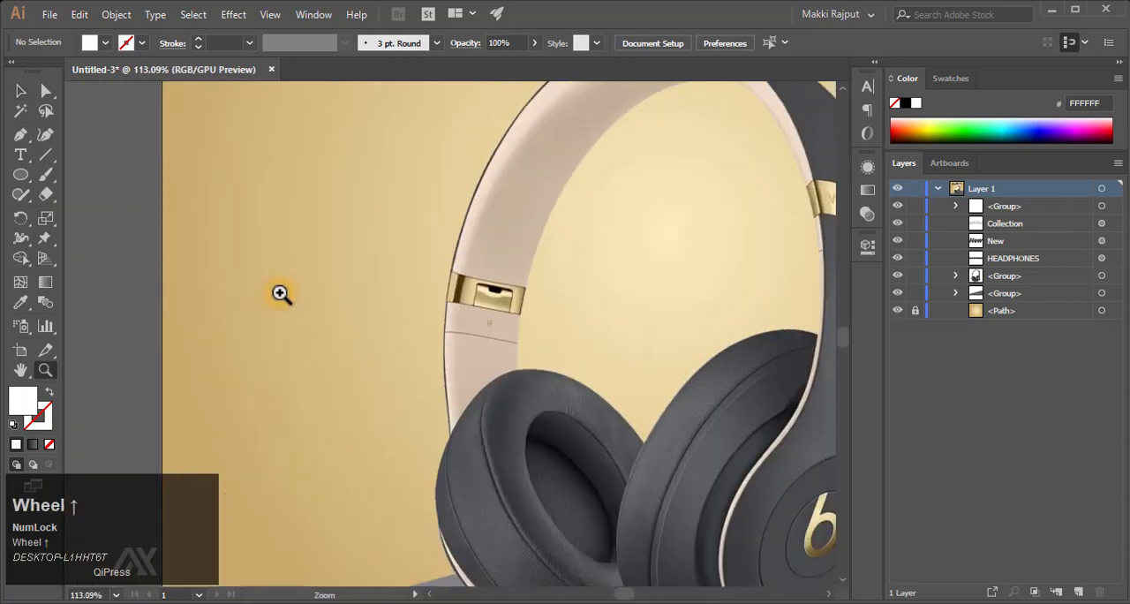
pyautogui.hscroll(-3, 280, 294)
pyautogui.click(20, 174)
pyautogui.click(406, 227)
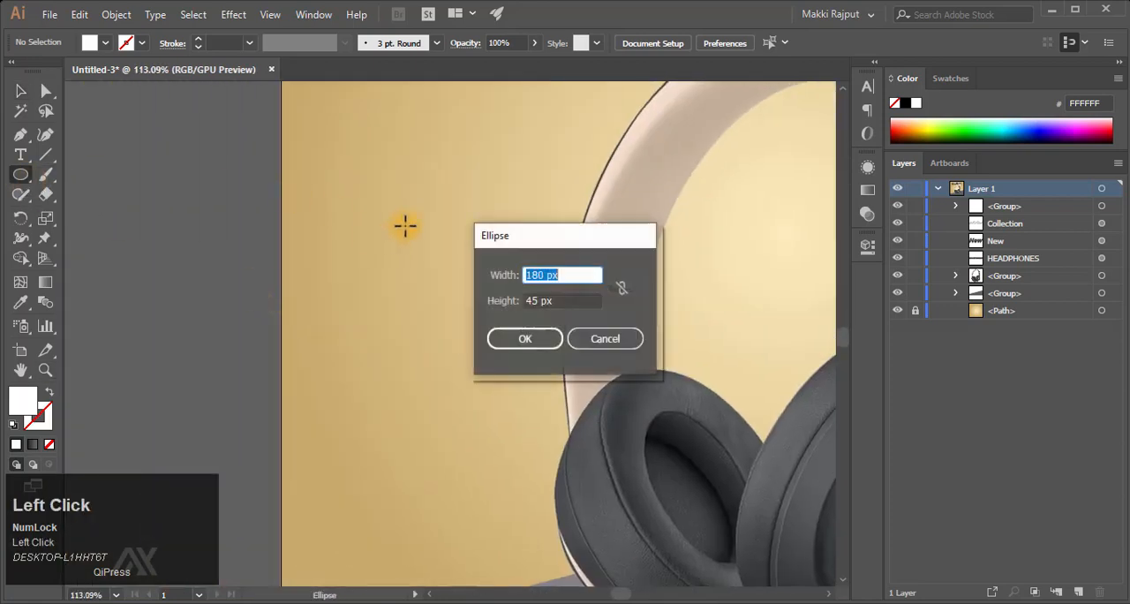
pyautogui.click(600, 338)
pyautogui.moveTo(373, 210); pyautogui.dragTo(518, 344)
pyautogui.hotkey('shift', 'v')
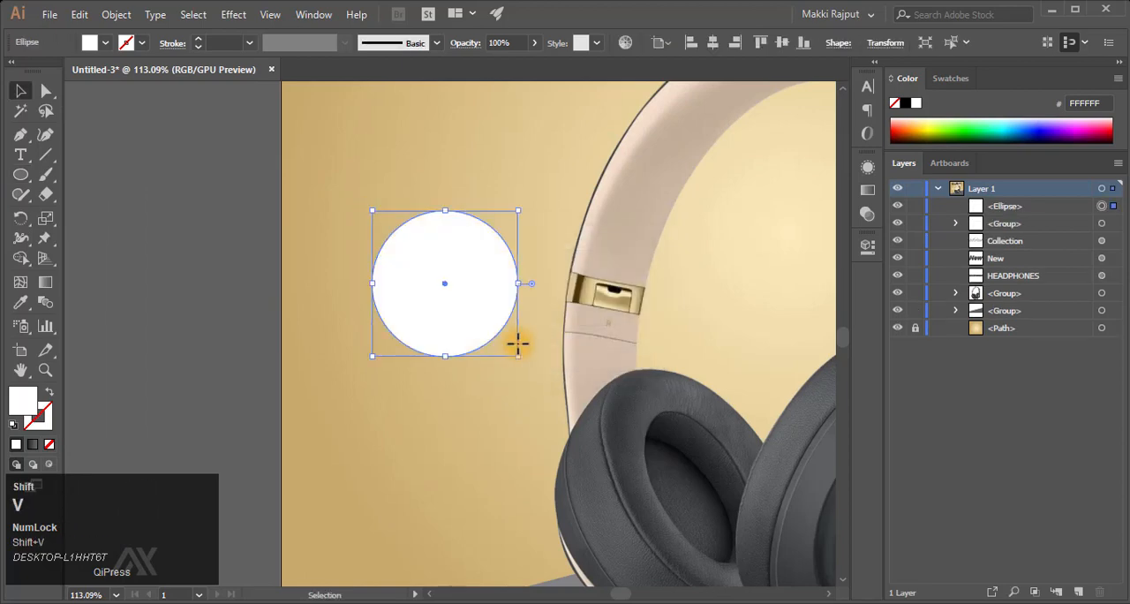
pyautogui.hotkey('ctrl', '0')
pyautogui.click(763, 251)
# - Sample the golden background gradient onto the white circle with the Eyedropper
pyautogui.hotkey('shift', 'F9')
pyautogui.keyDown('shift'); pyautogui.click(262, 348); pyautogui.keyUp('shift')
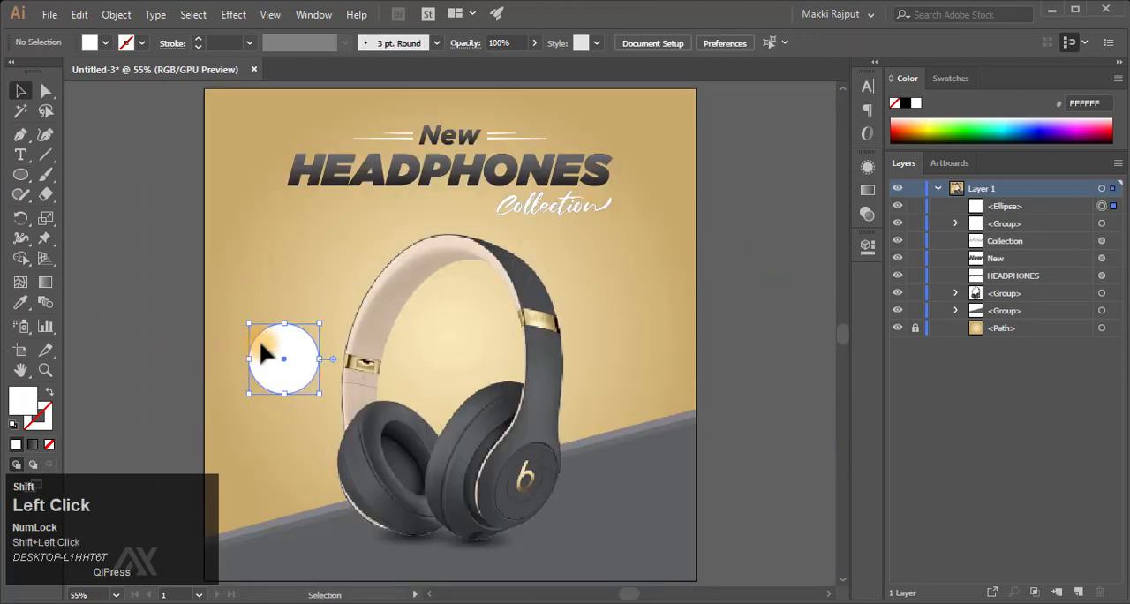
pyautogui.click(20, 302)
pyautogui.click(279, 263)
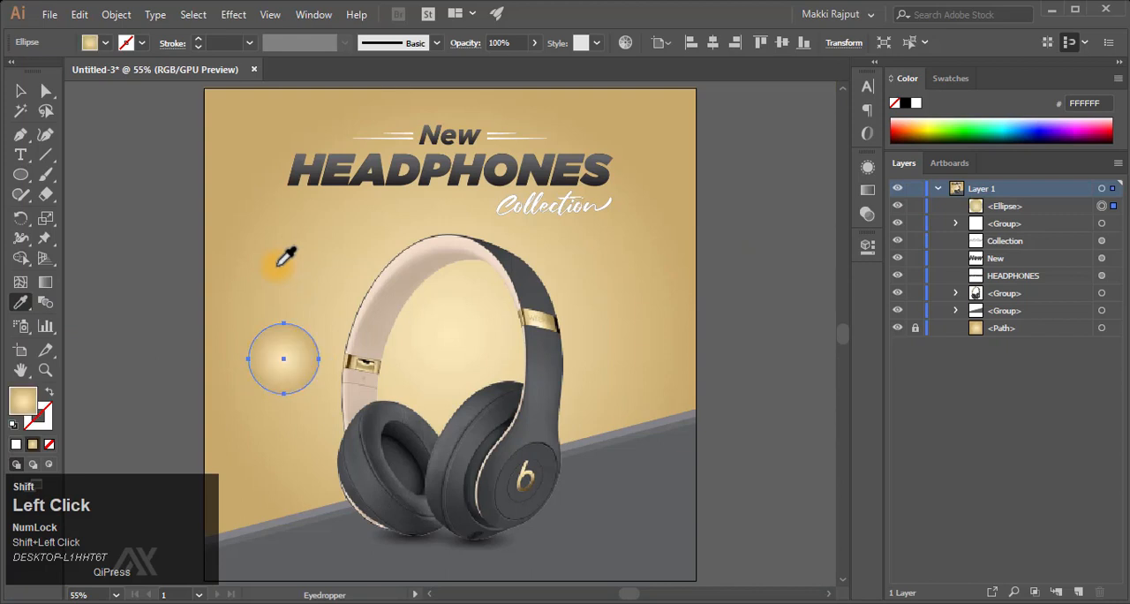
pyautogui.press('v')
# - Change the circle's gradient type from radial to linear
pyautogui.click(286, 353)
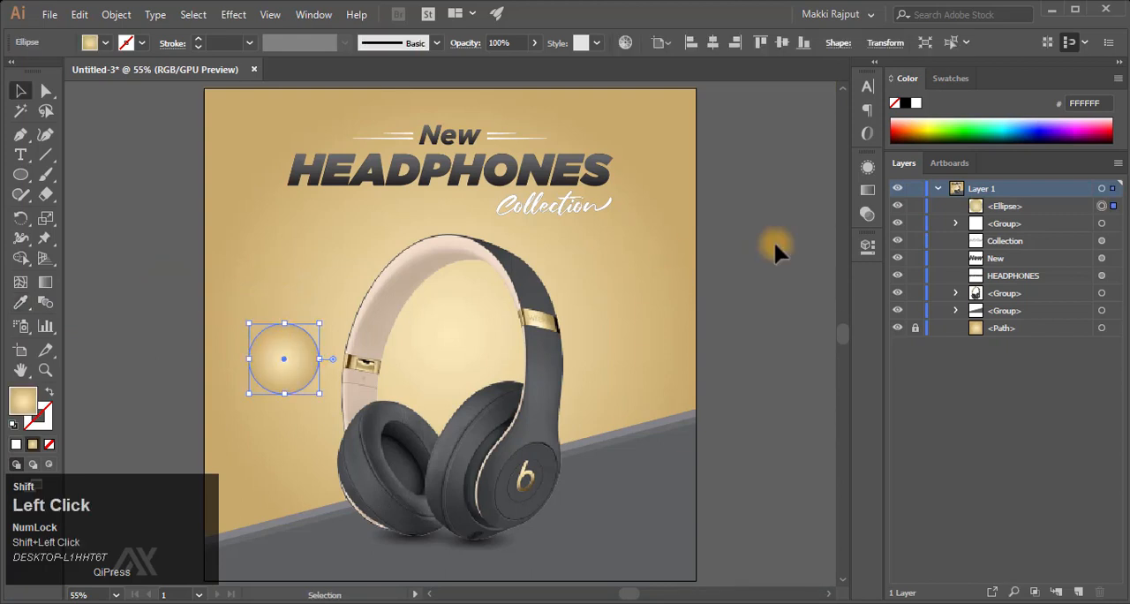
pyautogui.click(869, 191)
pyautogui.click(773, 183)
pyautogui.click(756, 204)
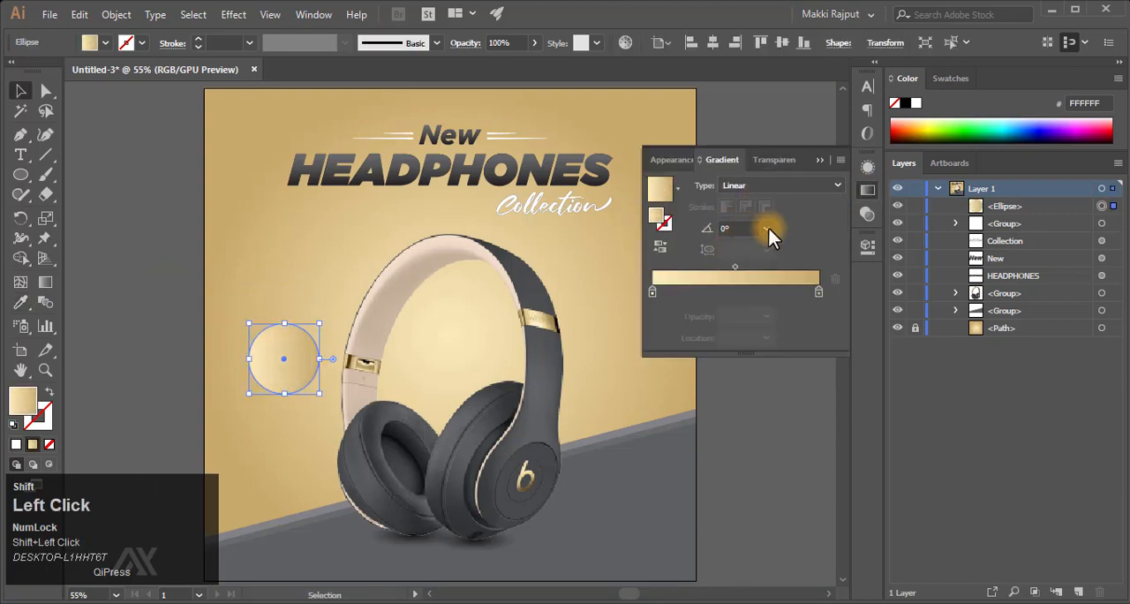
pyautogui.hotkey('shift', 'F9')
# - Set the circle's dark gradient stop to b3904d and turn the gradient to run from light at the top to dark below
pyautogui.keyDown('shift'); pyautogui.doubleClick(818, 293); pyautogui.keyUp('shift')
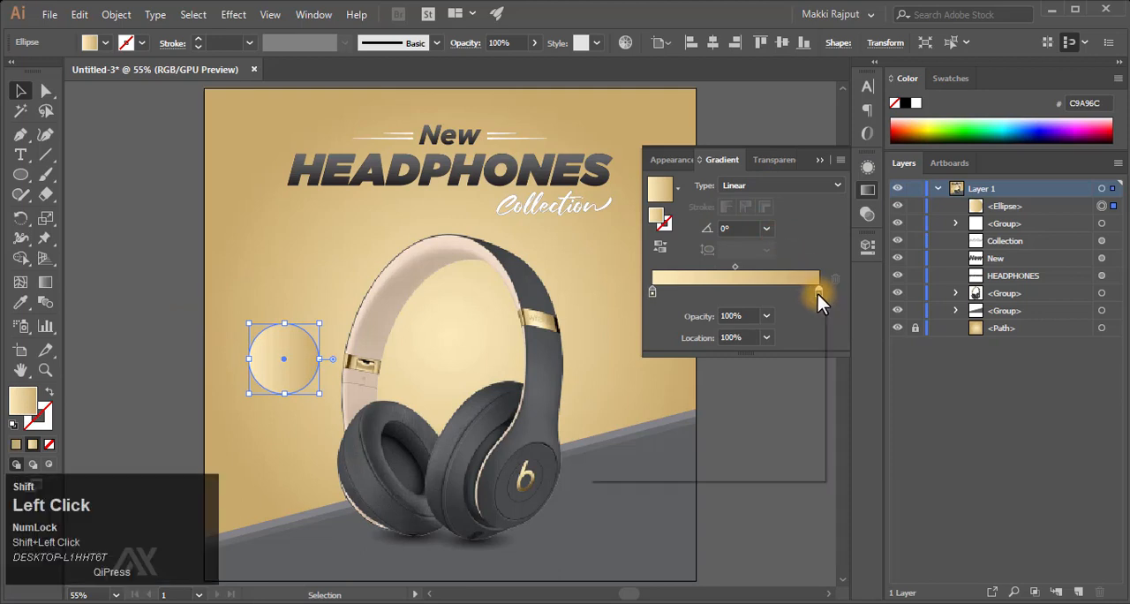
pyautogui.write('B')
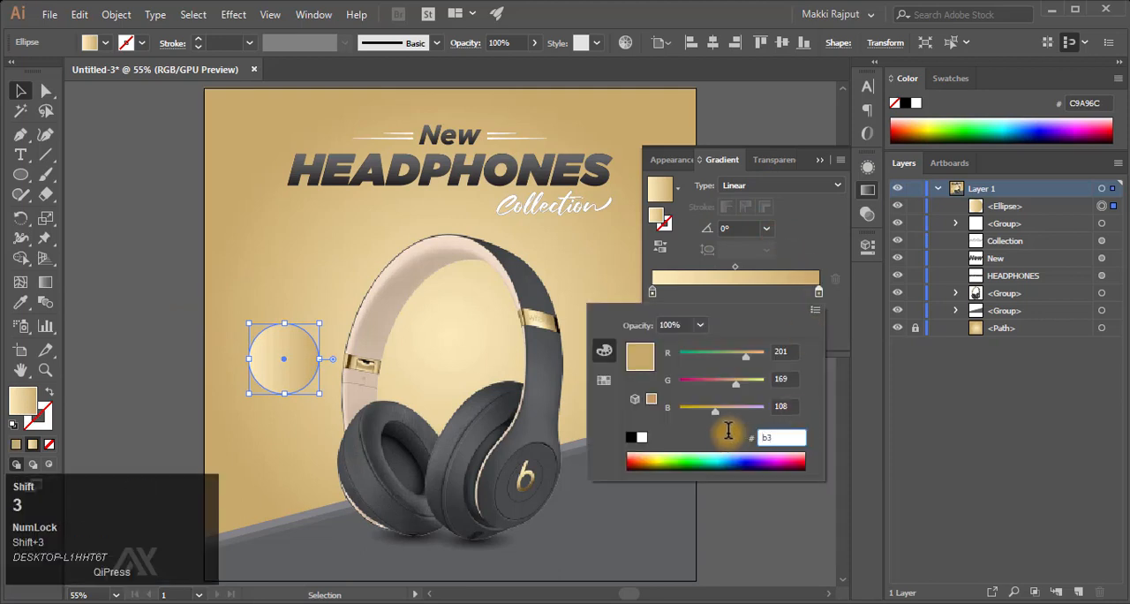
pyautogui.write('3904d')
pyautogui.press('Return')
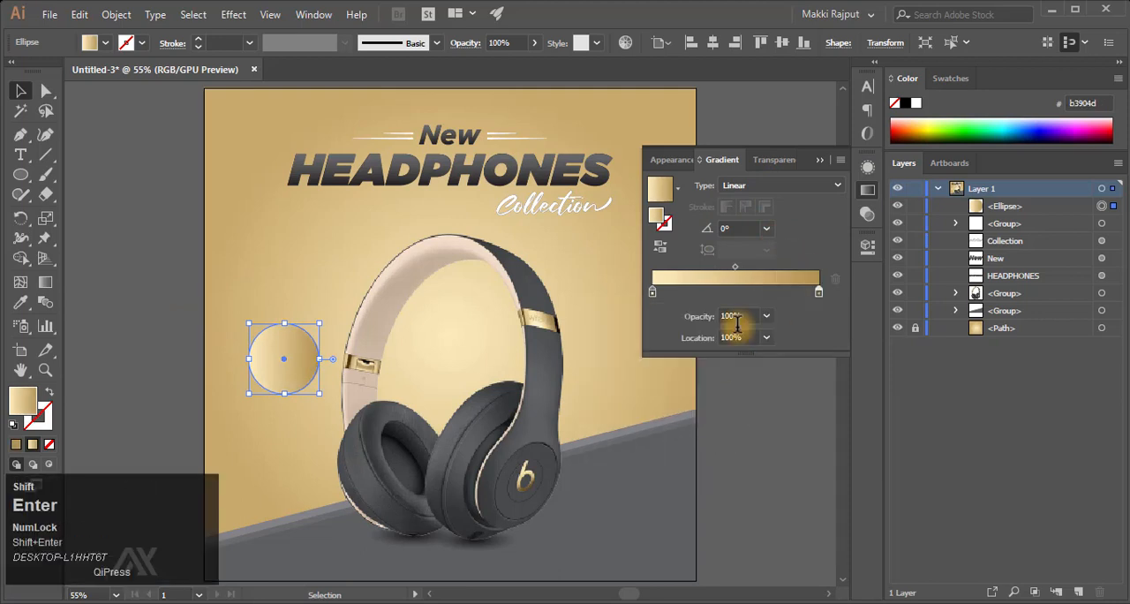
pyautogui.click(738, 229)
pyautogui.hotkey('shift', 'BackSpace')
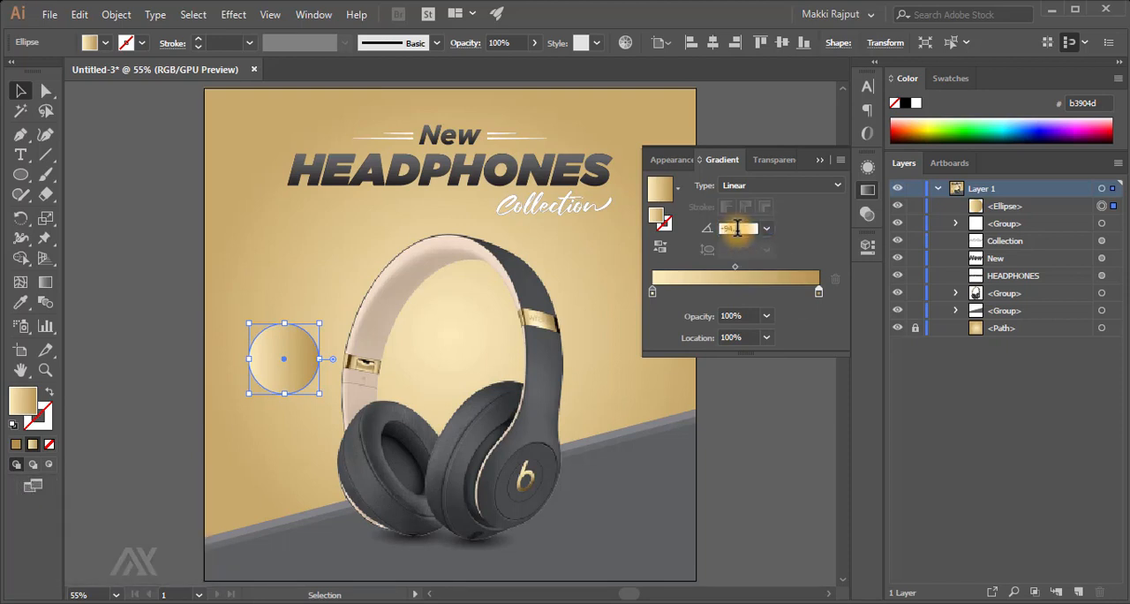
# - Position the golden circle at X 183.584 px and Y 605.04 px
pyautogui.click(864, 244)
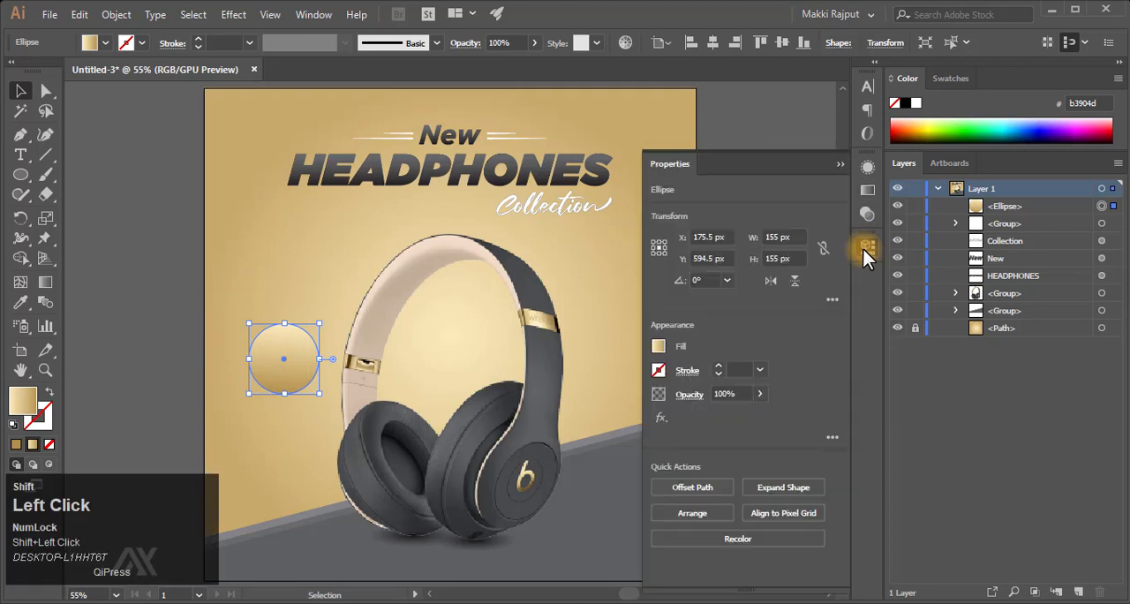
pyautogui.moveTo(712, 237); pyautogui.dragTo(652, 237)
pyautogui.write('18')
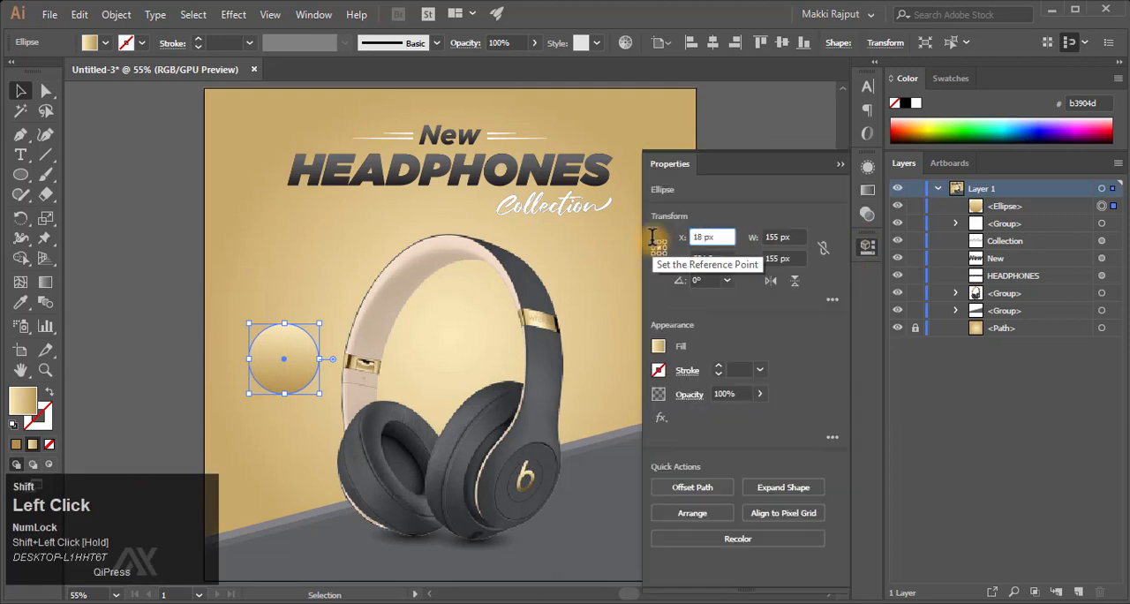
pyautogui.write('3.584')
pyautogui.hotkey('shift', 'Tab')
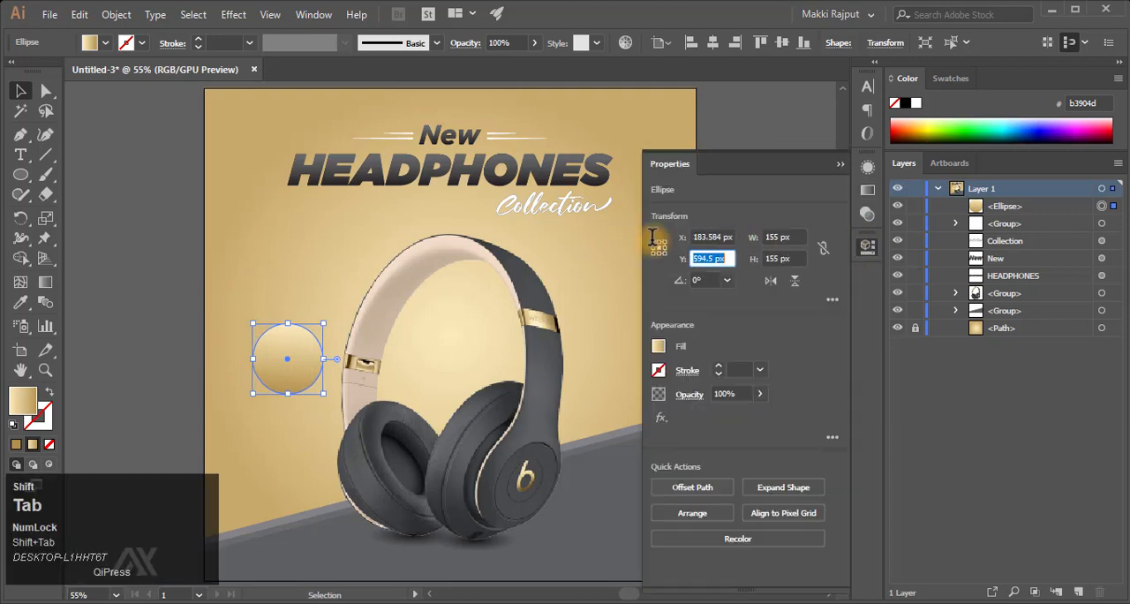
pyautogui.write('605.04')
pyautogui.press('Return')
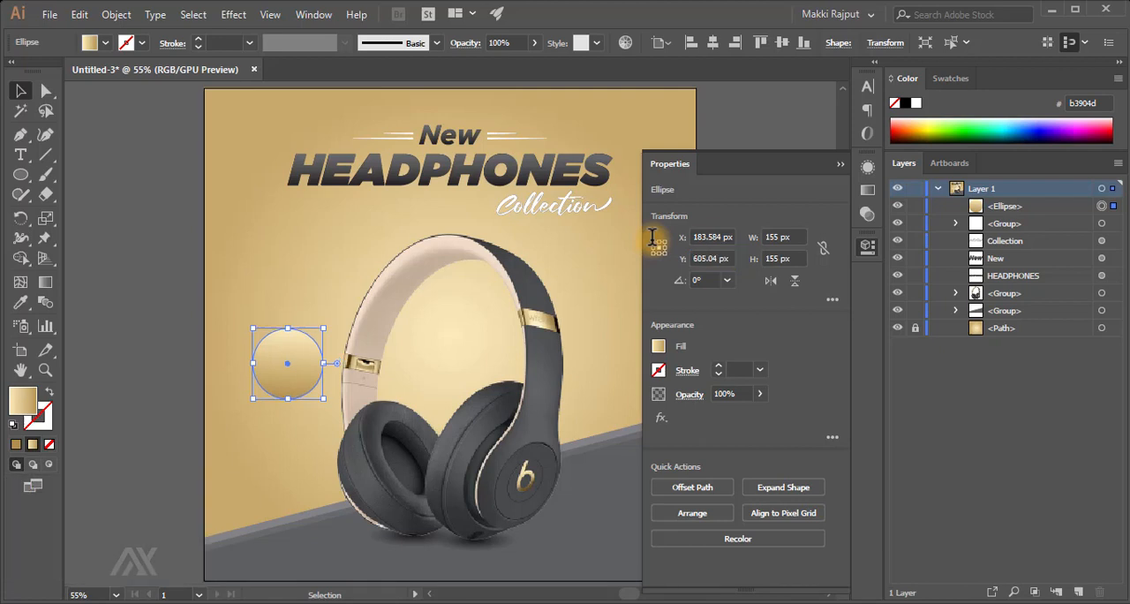
# - Resize the golden circle to 180.592 px wide and 180.592 px high
pyautogui.keyDown('shift'); pyautogui.click(776, 237); pyautogui.keyUp('shift')
pyautogui.write('18')
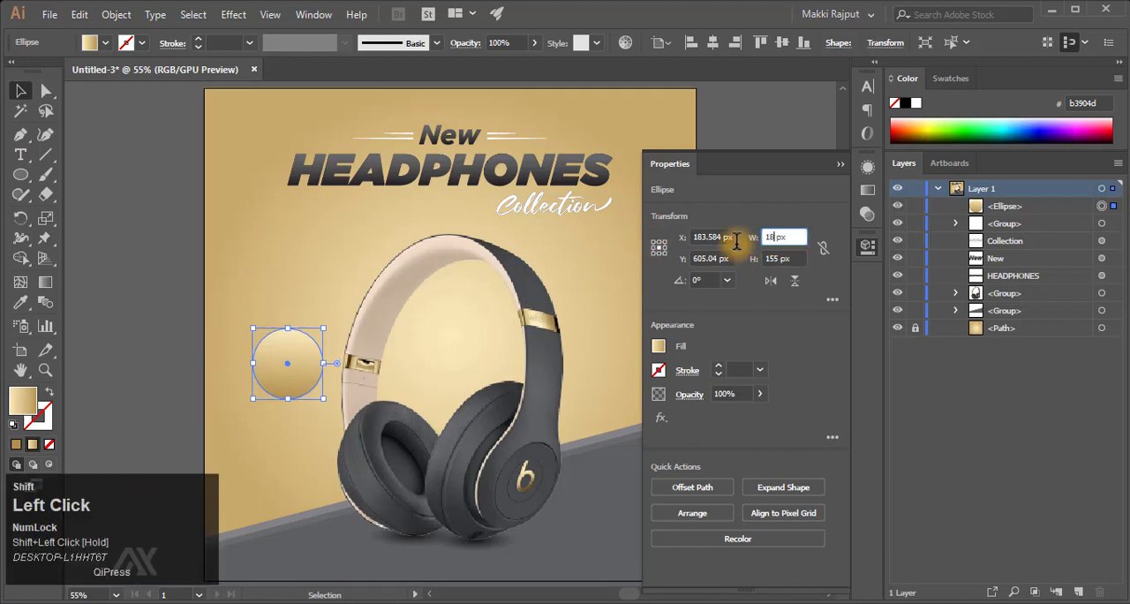
pyautogui.write('0.592')
pyautogui.press('Tab')
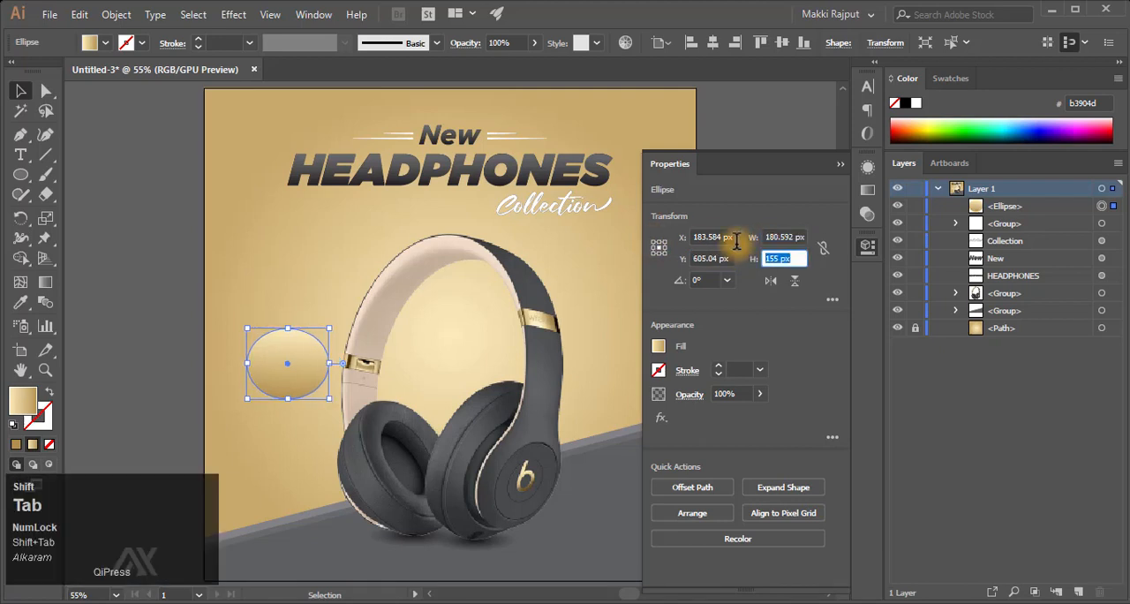
pyautogui.write('180.592')
pyautogui.press('Return')
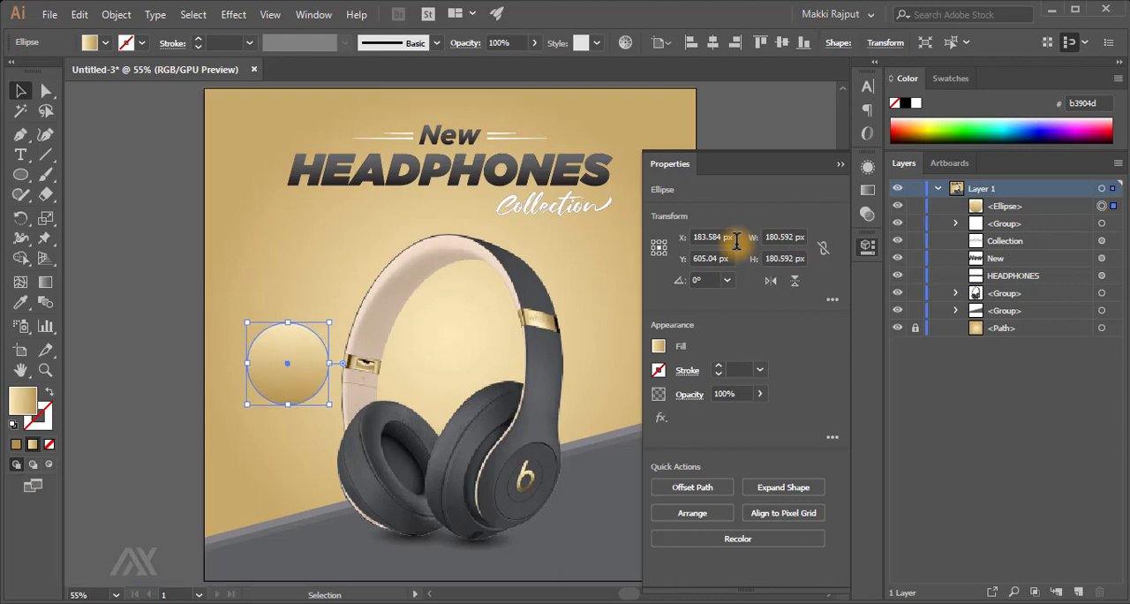
pyautogui.click(837, 164)
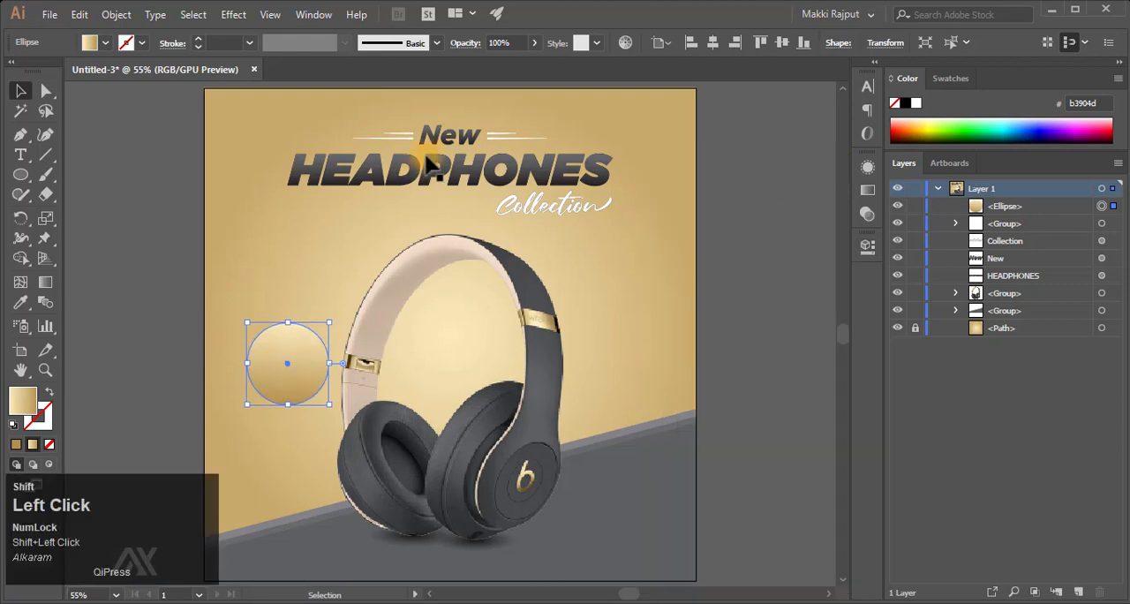
# - Duplicate the "New" text in place, bring the copy above the circle in the layer order and move it onto the golden circle
pyautogui.click(449, 134)
pyautogui.hotkey('ctrl', 'c')
pyautogui.hotkey('ctrl', 'f')
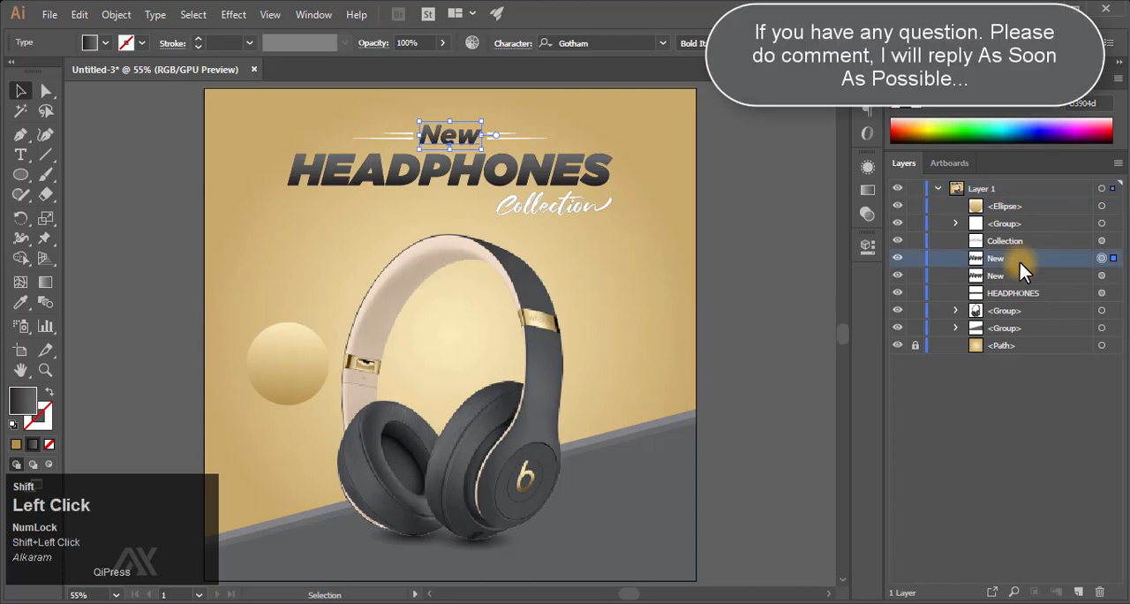
pyautogui.moveTo(1020, 262); pyautogui.dragTo(1016, 191)
pyautogui.moveTo(462, 139); pyautogui.dragTo(525, 338)
# - Replace the copied "New" text on the golden circle with "50%"
pyautogui.press('z')
pyautogui.hscroll(-7, 525, 339)
pyautogui.press('t')
pyautogui.click(450, 337)
pyautogui.hotkey('ctrl', 'a')
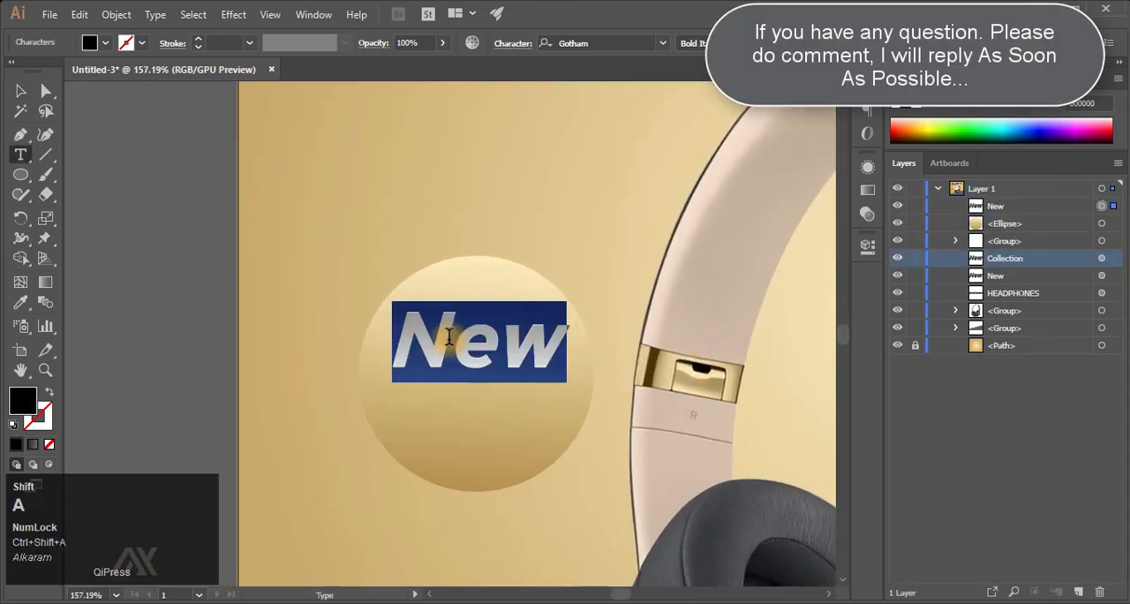
pyautogui.write('50%')
pyautogui.press('Escape')
pyautogui.press('F9')
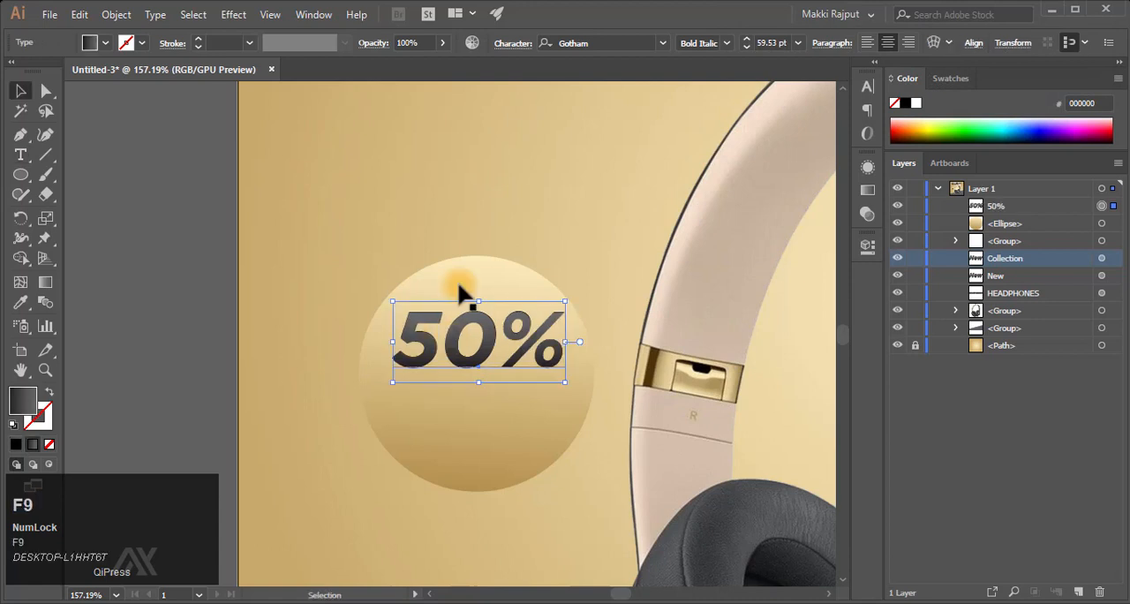
# - Set the font size of the "50%" text to 51.28 pt
pyautogui.click(868, 88)
pyautogui.moveTo(722, 153); pyautogui.dragTo(660, 155)
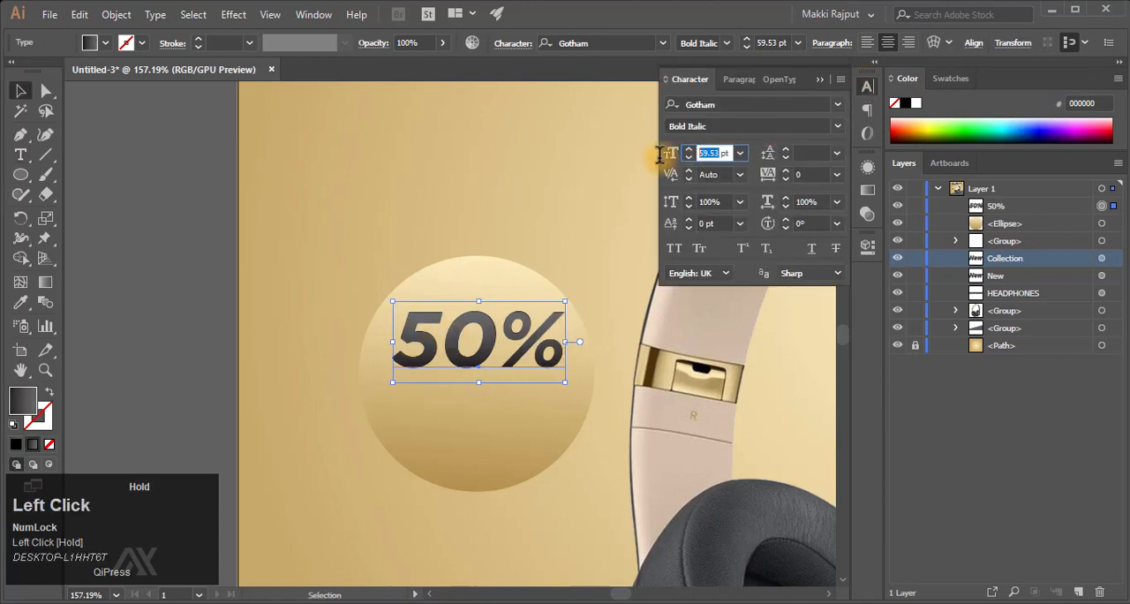
pyautogui.write('51.28')
pyautogui.press('Return')
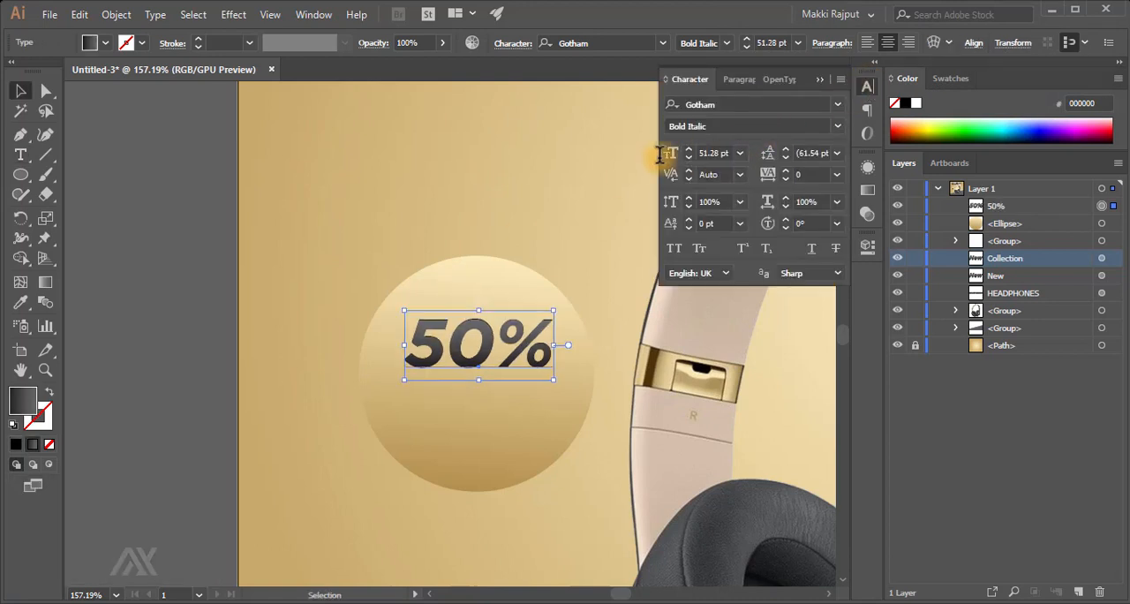
# - Rotate the "50%" text by 20.88°
pyautogui.click(867, 248)
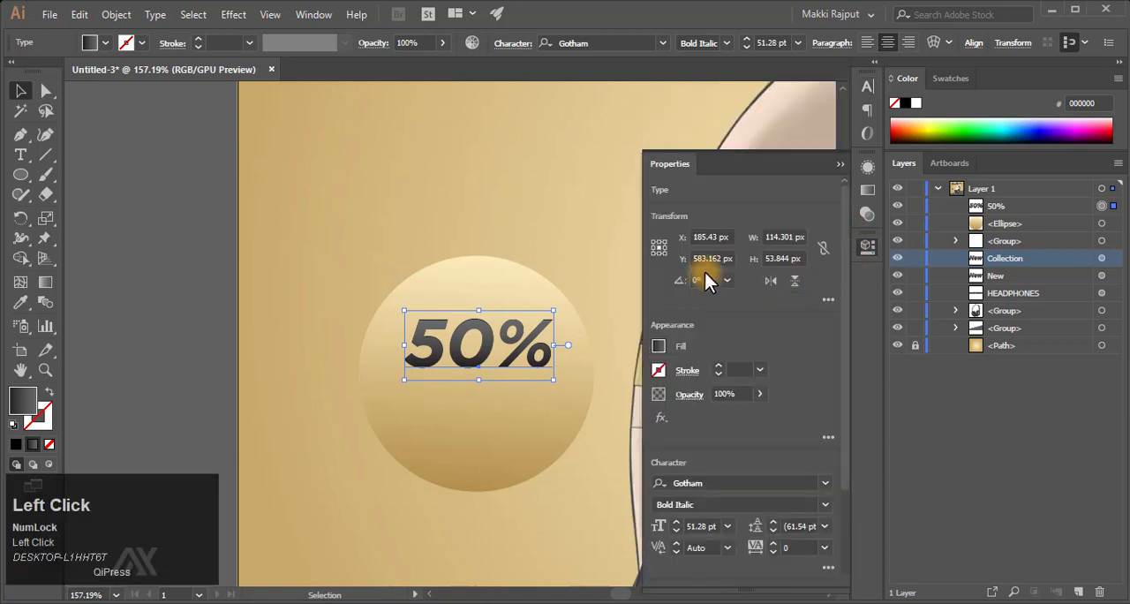
pyautogui.click(707, 279)
pyautogui.write('20')
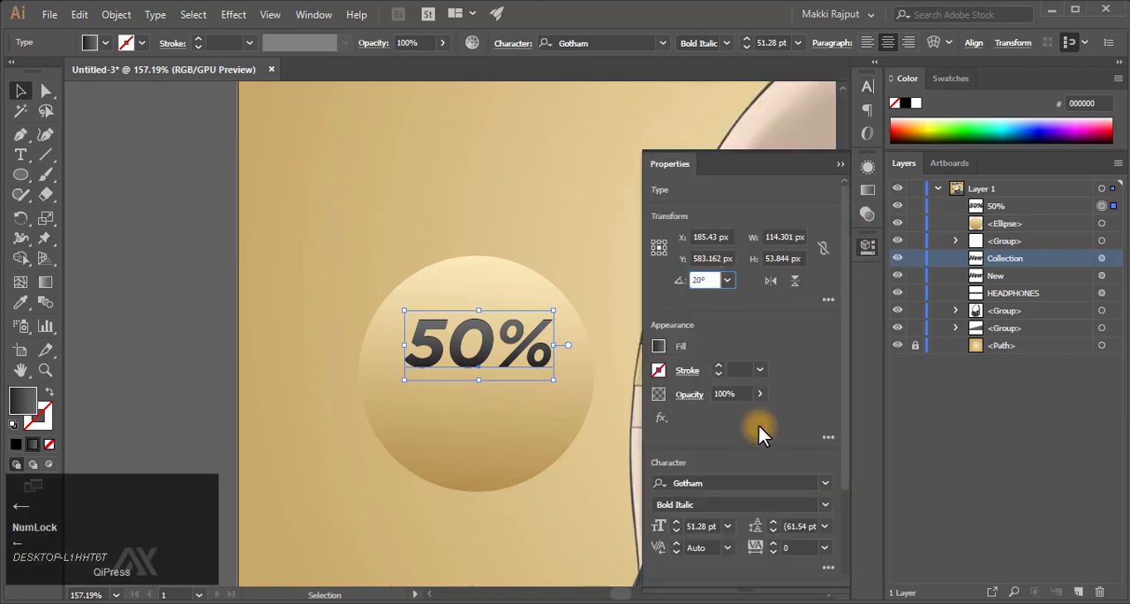
pyautogui.write('.88')
pyautogui.press('Return')
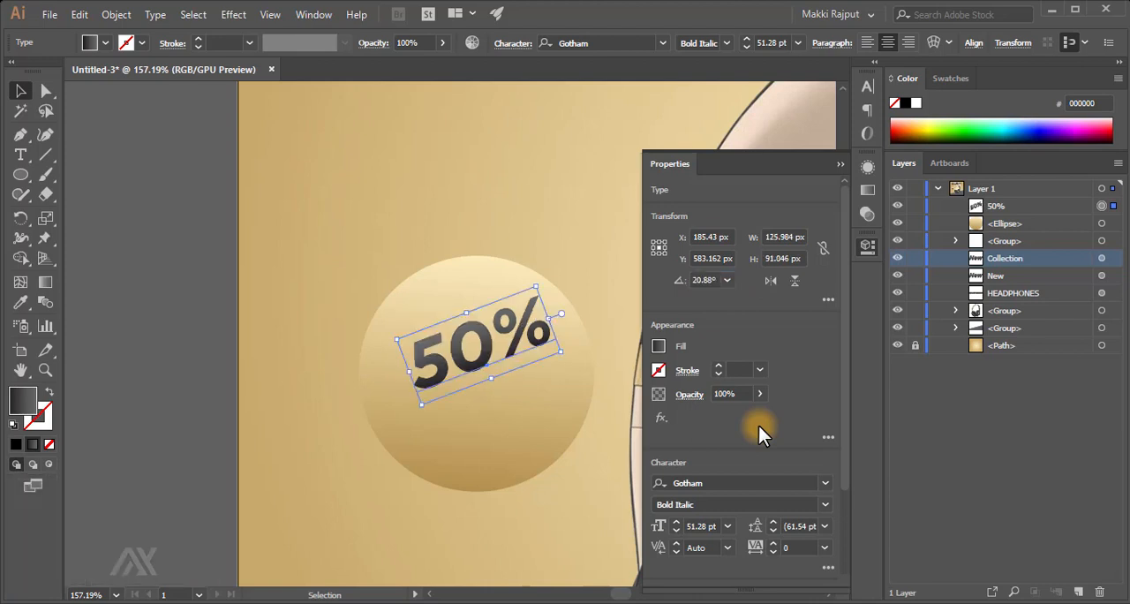
# - Duplicate the tilted "50%" text, with one at the circle's upper left and the copy below it to the right
pyautogui.moveTo(492, 338); pyautogui.dragTo(510, 389)
pyautogui.hotkey('ctrl', 'c')
pyautogui.hotkey('ctrl', 'f')
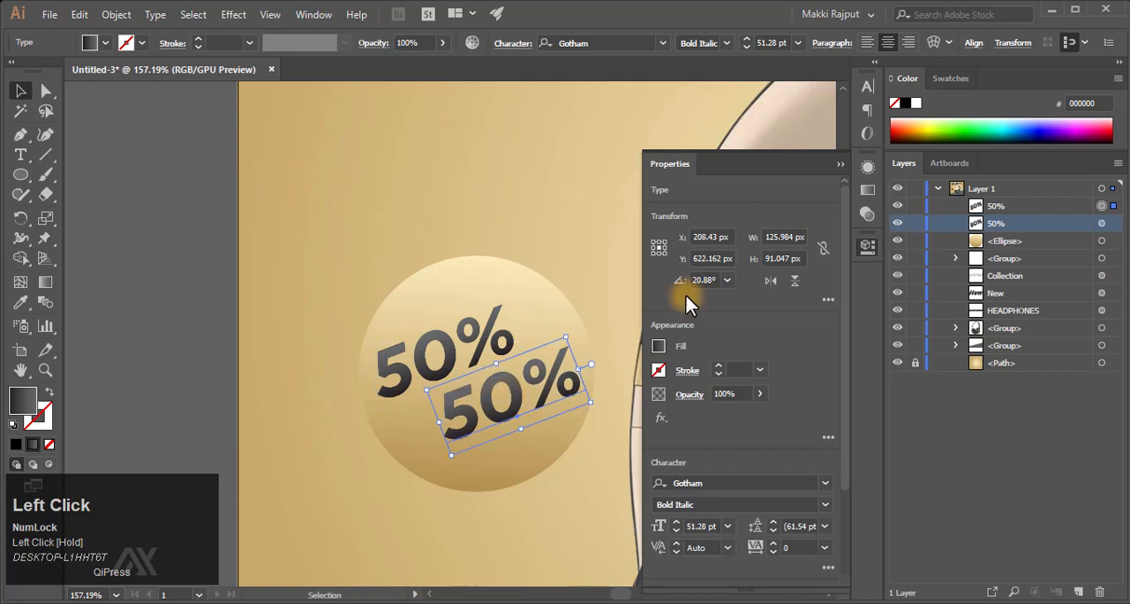
# - Remove the gradient fill from the lower "50%" copy and fill the text with white
pyautogui.click(873, 162)
pyautogui.click(794, 247)
pyautogui.click(822, 344)
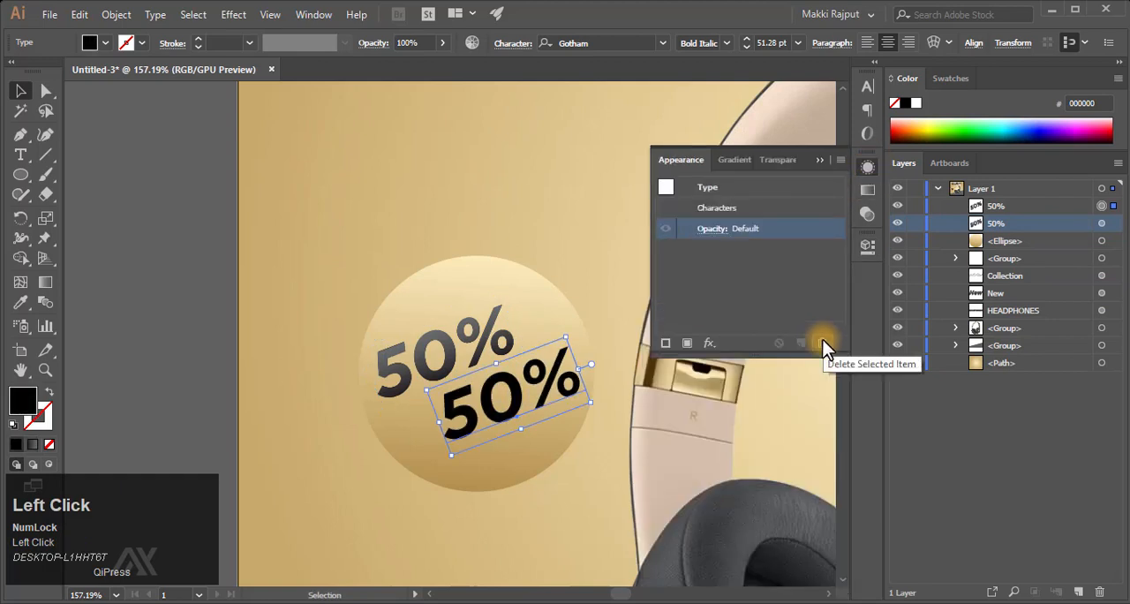
pyautogui.click(916, 103)
# - Replace the white "50%" text with "OFF"
pyautogui.press('t')
pyautogui.click(450, 403)
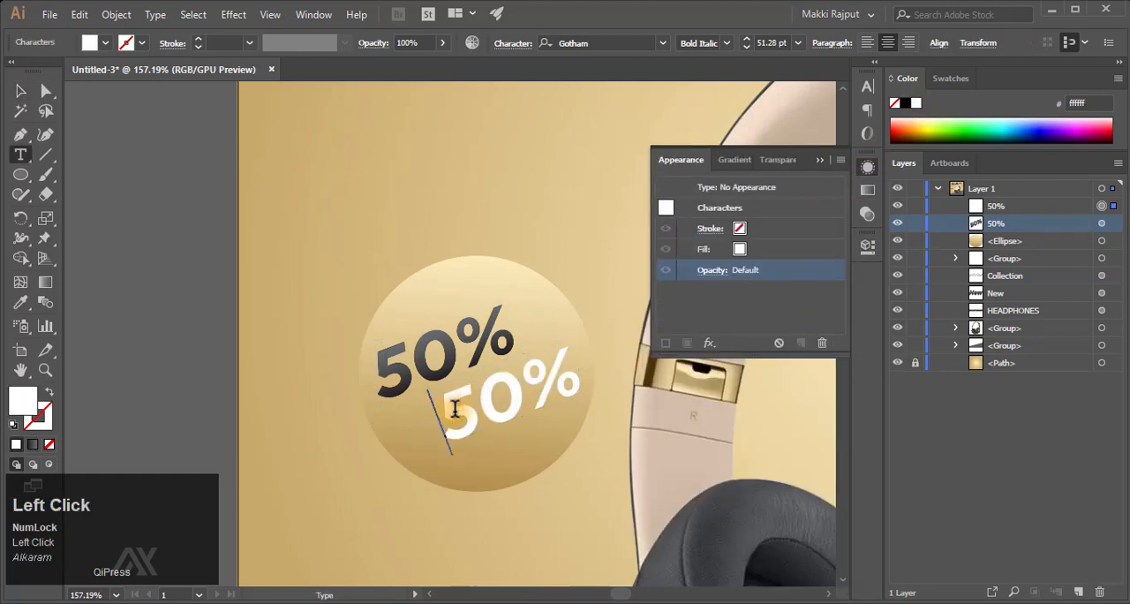
pyautogui.moveTo(455, 409); pyautogui.dragTo(598, 331)
pyautogui.write('OFF')
pyautogui.press('Escape')
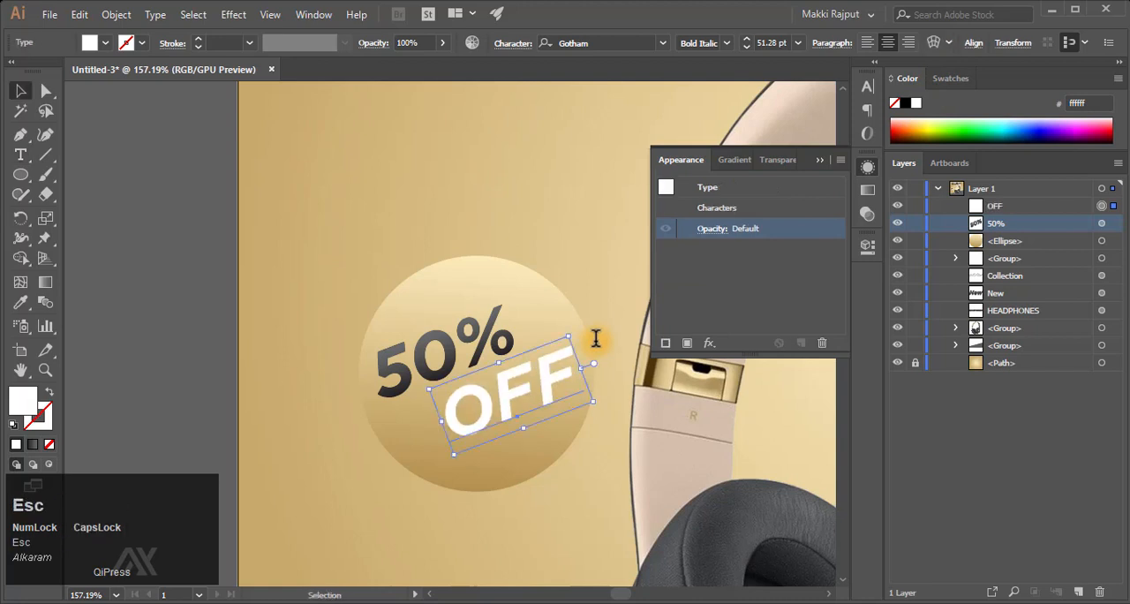
# - Set the font size of the "OFF" text to 39.87 pt
pyautogui.click(870, 92)
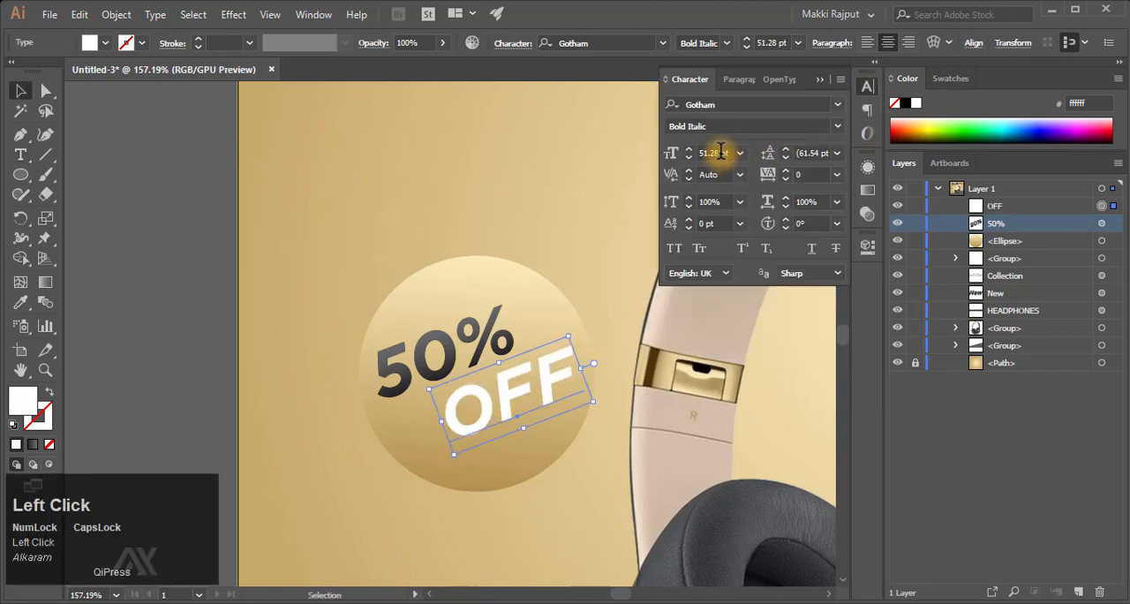
pyautogui.click(663, 155)
pyautogui.write('39.87')
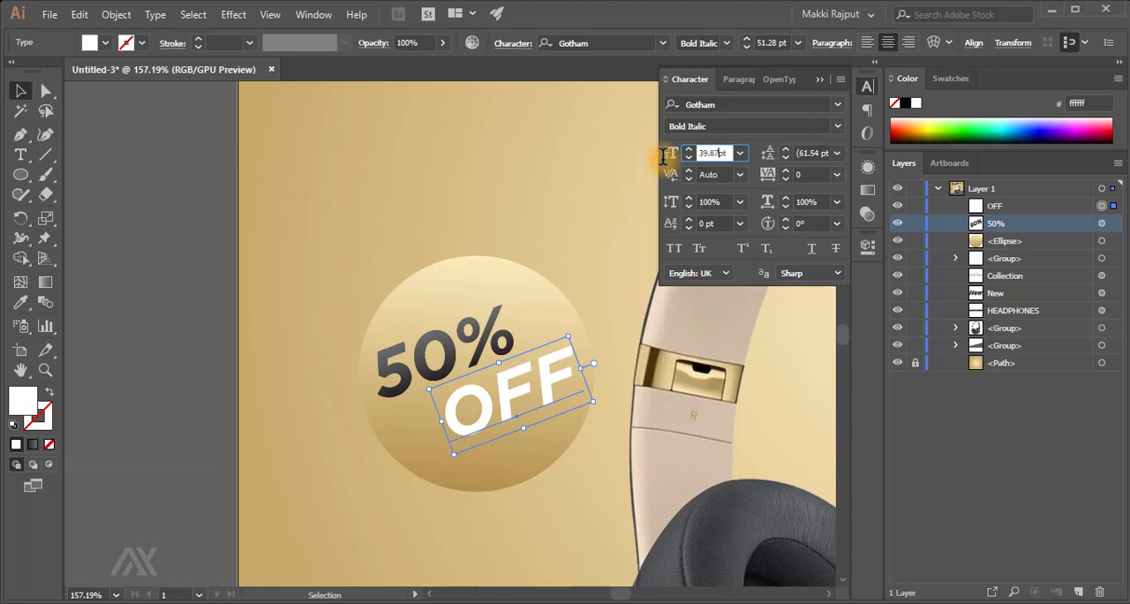
pyautogui.press('Return')
# - Nudge the "50%" text down and slightly right, close to the "OFF" text
pyautogui.click(464, 333)
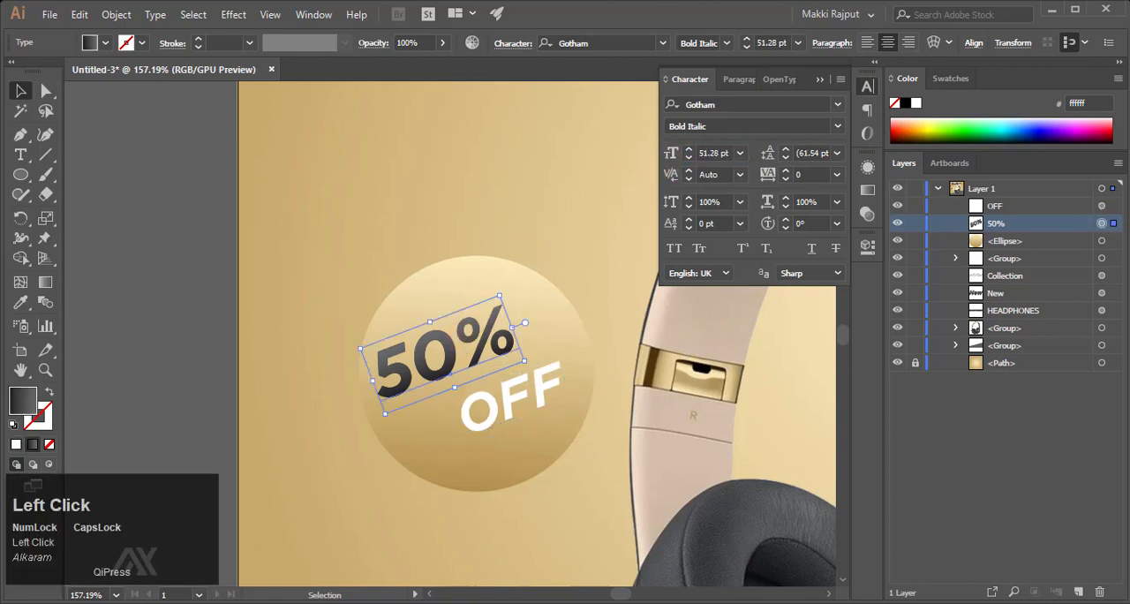
pyautogui.press('Down')
pyautogui.hotkey('shift', 'Down')
pyautogui.hotkey('shift', 'Down')
pyautogui.hotkey('shift', 'Right')
pyautogui.hotkey('shift', 'Up')
pyautogui.press('Left')
pyautogui.press('Left')
pyautogui.press('Left')
pyautogui.press('Left')
pyautogui.press('Left')
pyautogui.press('Left')
pyautogui.press('Left')
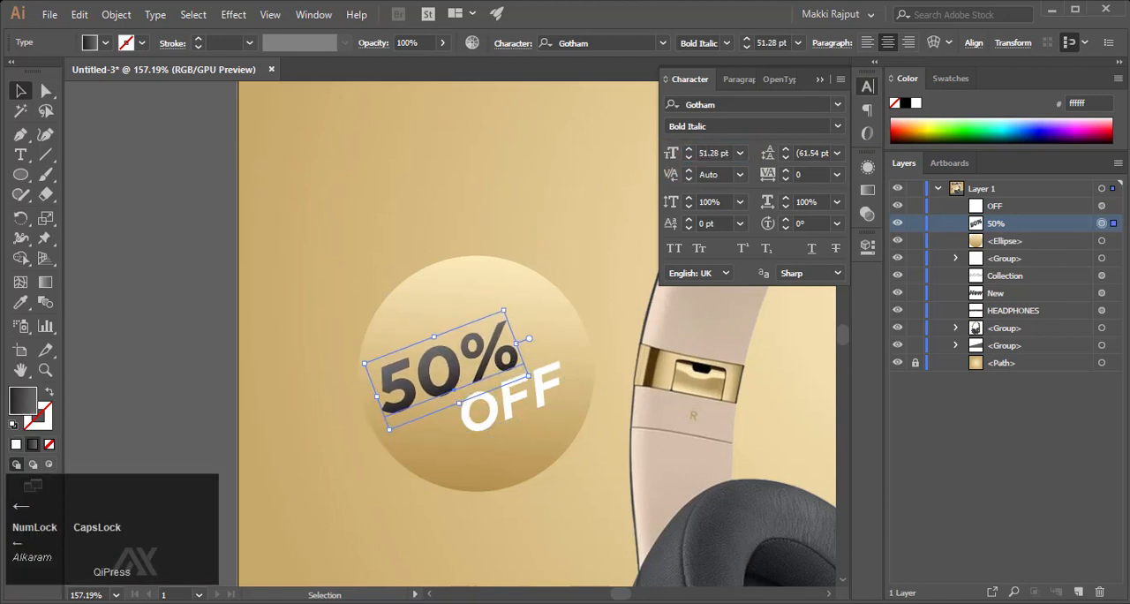
pyautogui.press('Down')
pyautogui.press('Down')
pyautogui.press('Down')
pyautogui.press('Right')
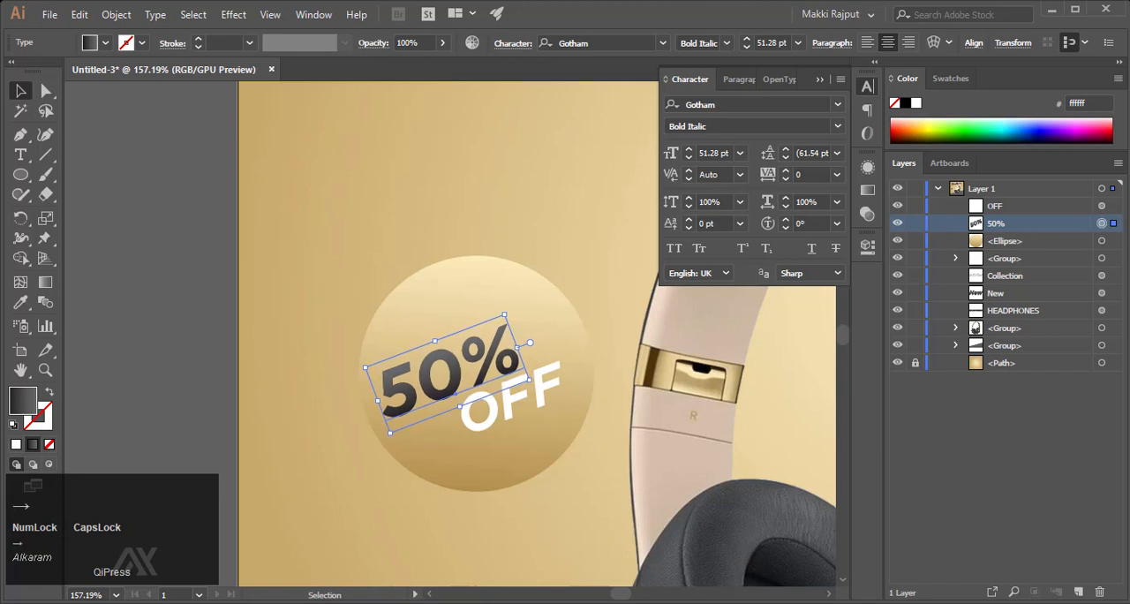
# - Nudge the "OFF" text slightly right and up beneath the "50%" text, and deselect everything
pyautogui.click(521, 395)
pyautogui.press('capslock')
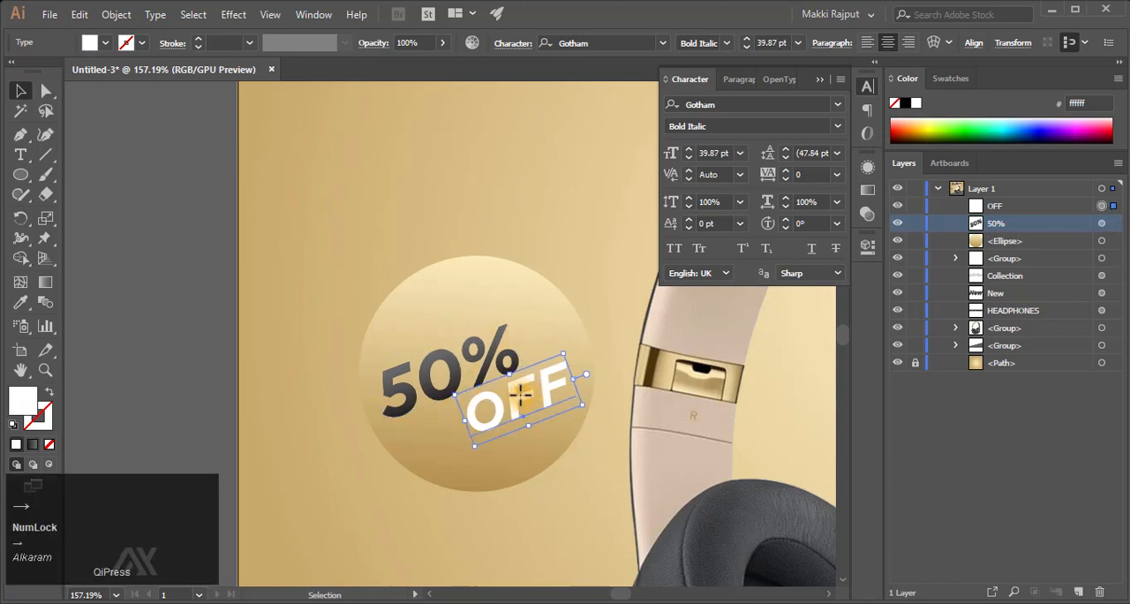
pyautogui.press('Left')
pyautogui.press('Right')
pyautogui.press('Right')
pyautogui.press('Up')
pyautogui.press('Left')
pyautogui.press('Left')
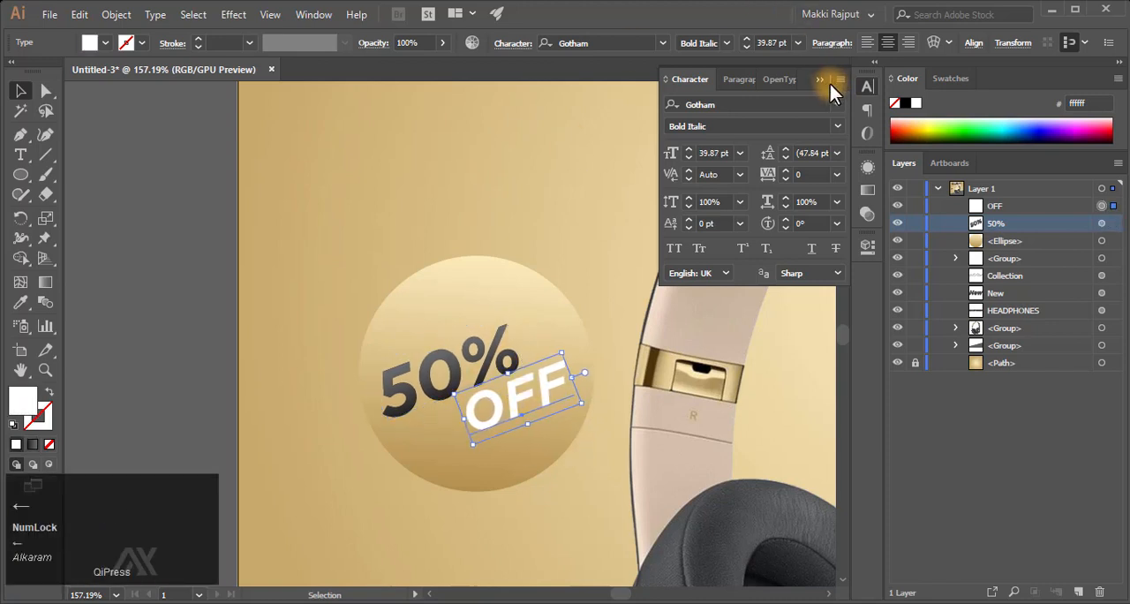
pyautogui.click(674, 282)
pyautogui.hotkey('ctrl', 'F9')
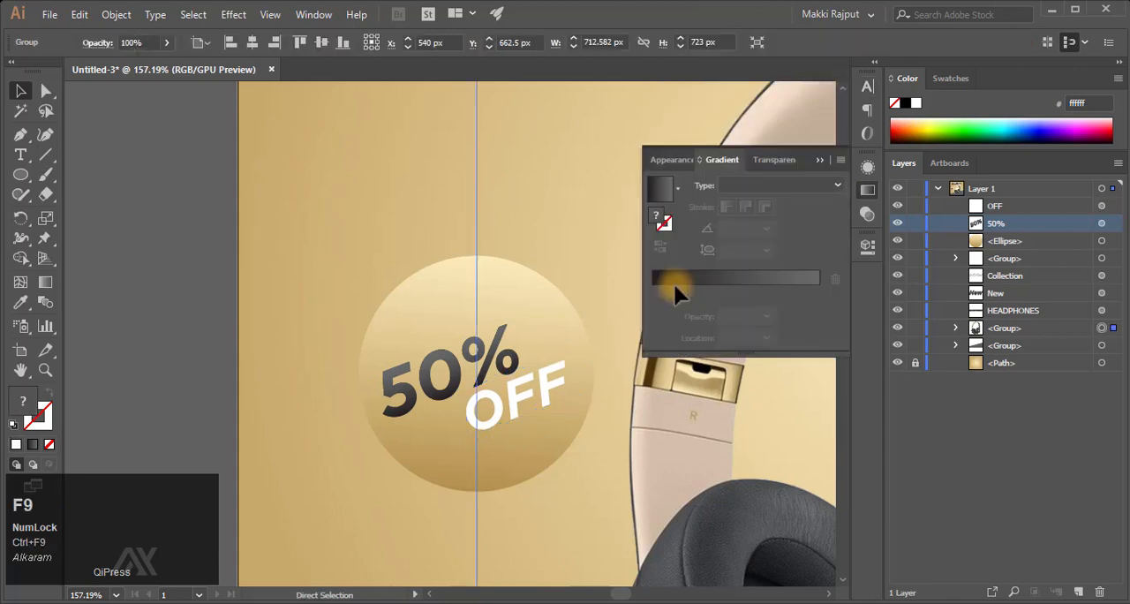
pyautogui.click(824, 156)
pyautogui.click(189, 219)
# - Draw a white rounded rectangle about 174 by 46 px on the dark grey band at the artboard's lower left
pyautogui.hotkey('ctrl', '0')
pyautogui.press('z')
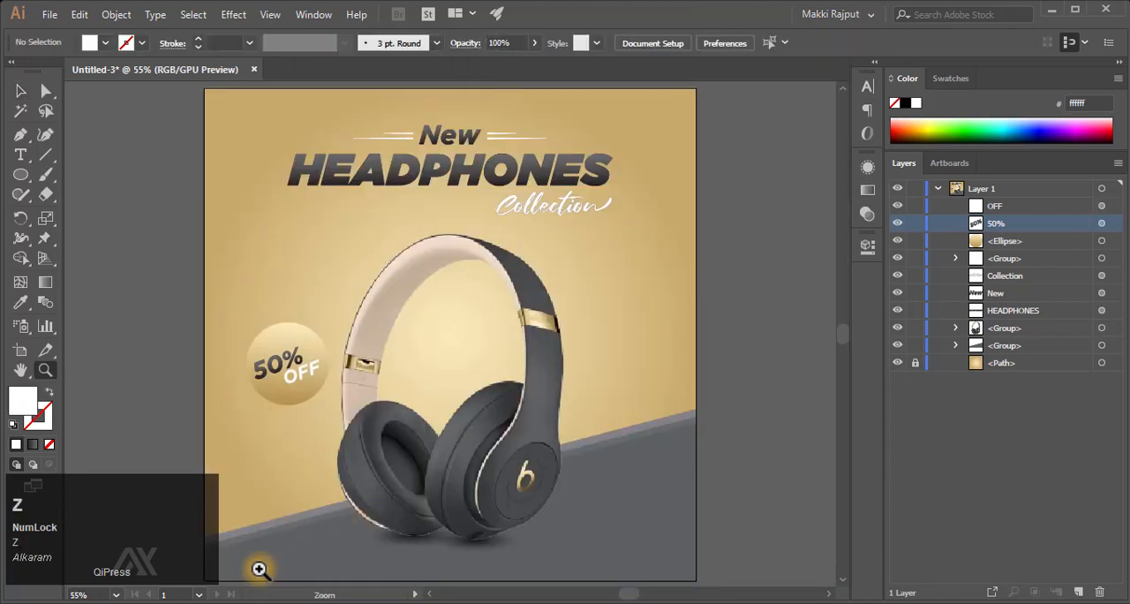
pyautogui.moveTo(259, 571); pyautogui.dragTo(441, 430)
pyautogui.hscroll(-4, 440, 430)
pyautogui.hscroll(1, 440, 431)
pyautogui.scroll(-3, 441, 430)
pyautogui.scroll(1, 273, 336)
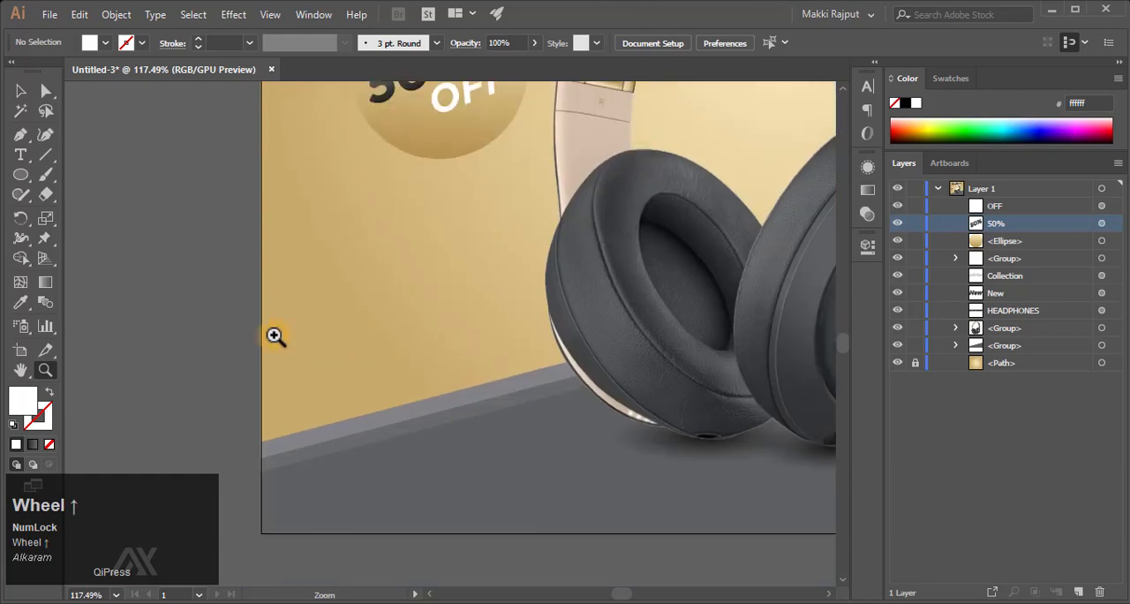
pyautogui.click(21, 174)
pyautogui.rightClick(21, 174)
pyautogui.click(84, 193)
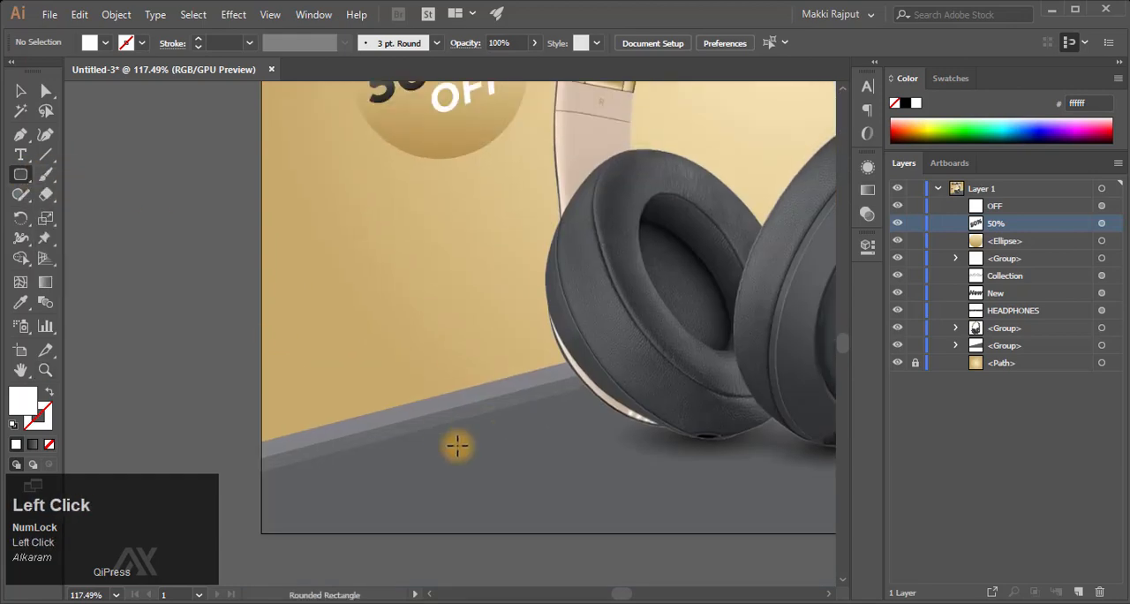
pyautogui.moveTo(388, 439)
pyautogui.mouseDown()
pyautogui.moveTo(555, 494)
pyautogui.moveTo(559, 485)
pyautogui.mouseUp()
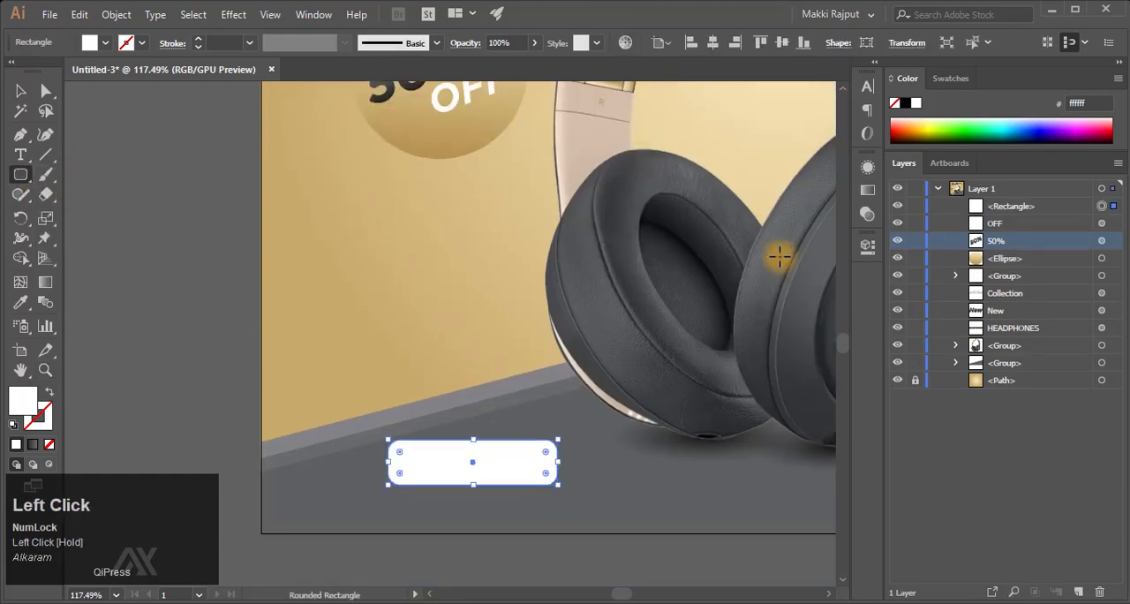
# - Position the white rounded rectangle at X 213.265 px and Y 975.025 px
pyautogui.click(868, 247)
pyautogui.click(20, 90)
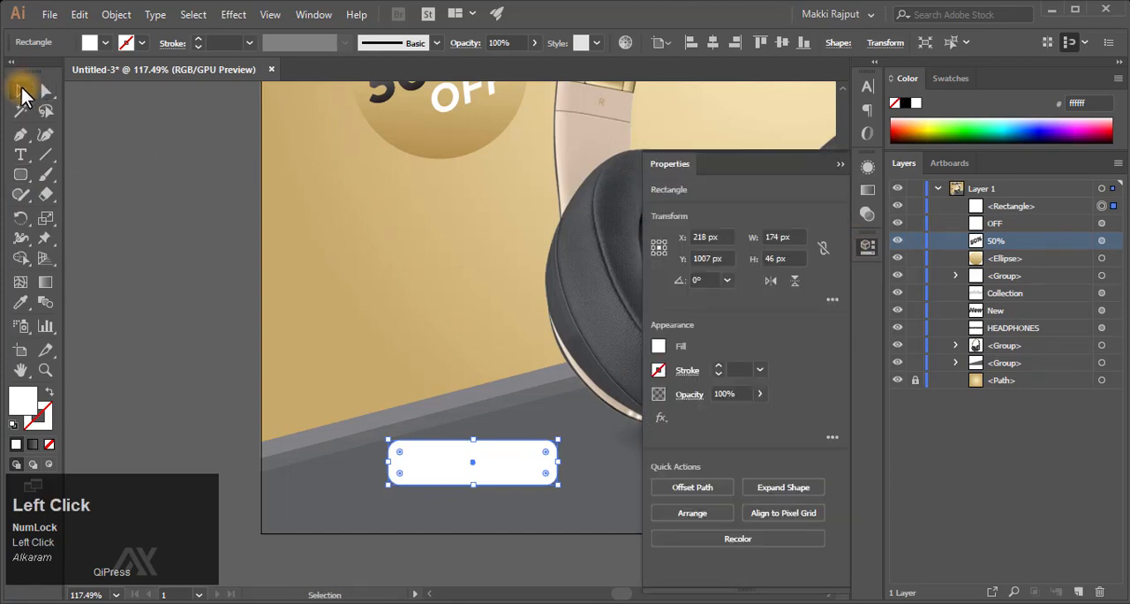
pyautogui.click(705, 236)
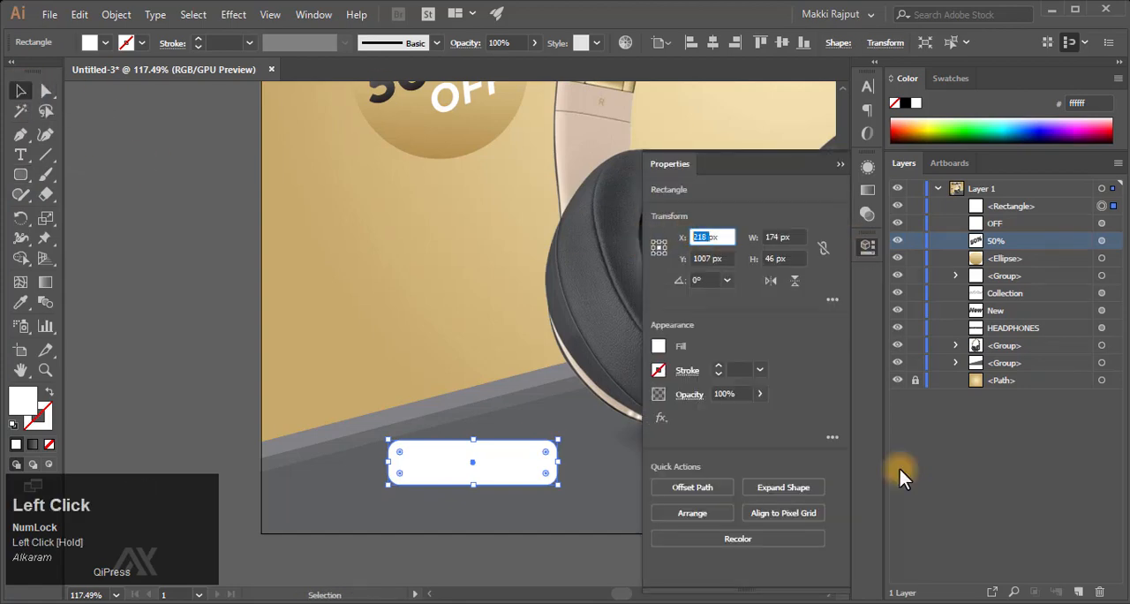
pyautogui.press('BackSpace')
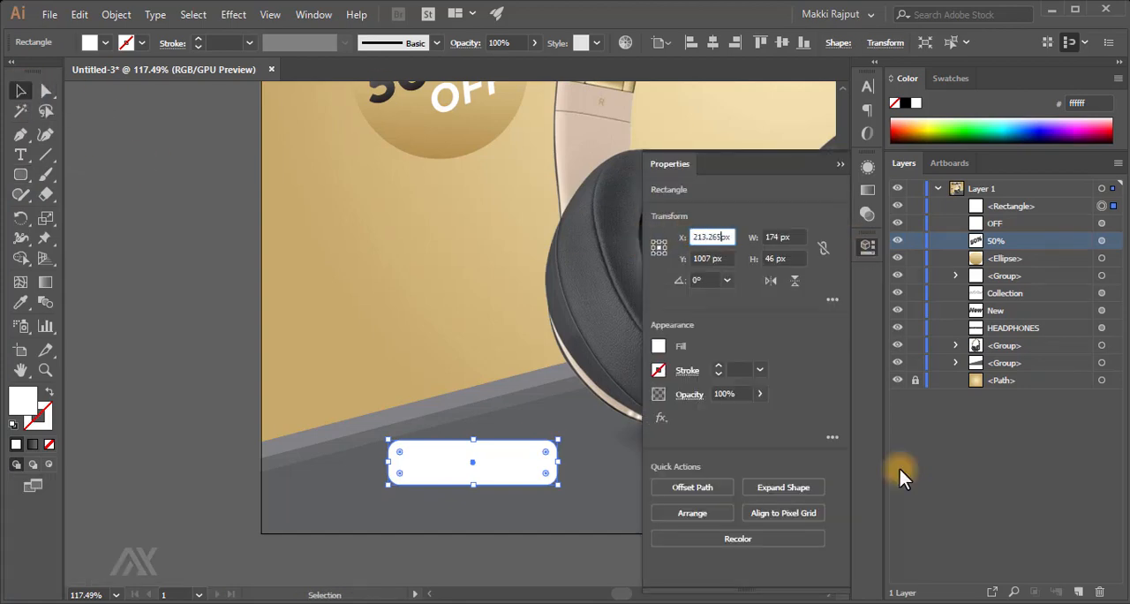
pyautogui.press('Return')
pyautogui.moveTo(712, 258); pyautogui.dragTo(662, 257)
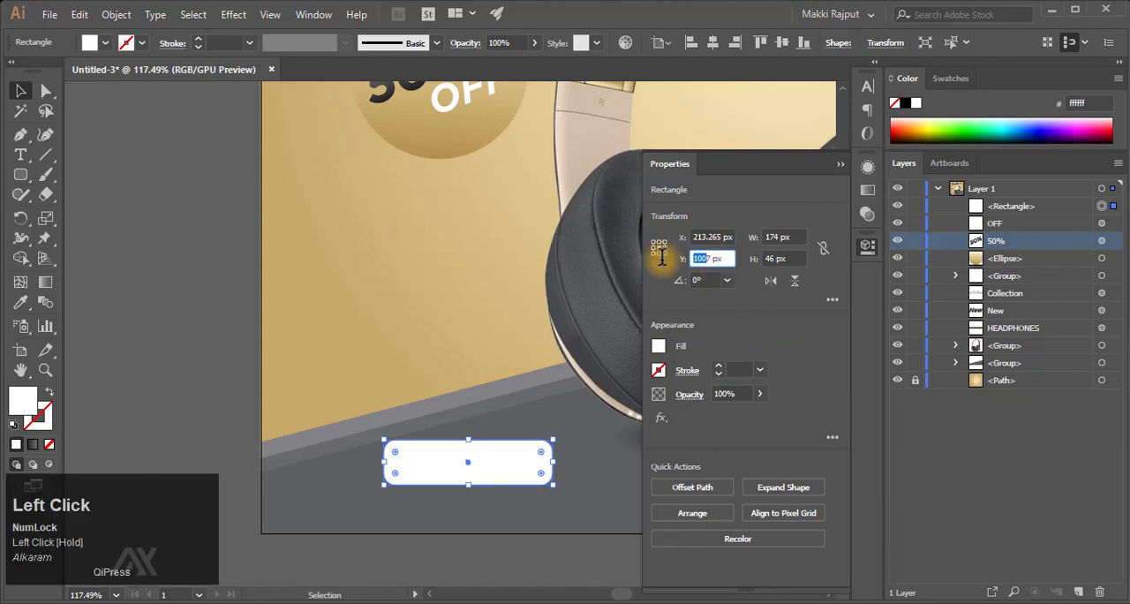
pyautogui.write('975.025')
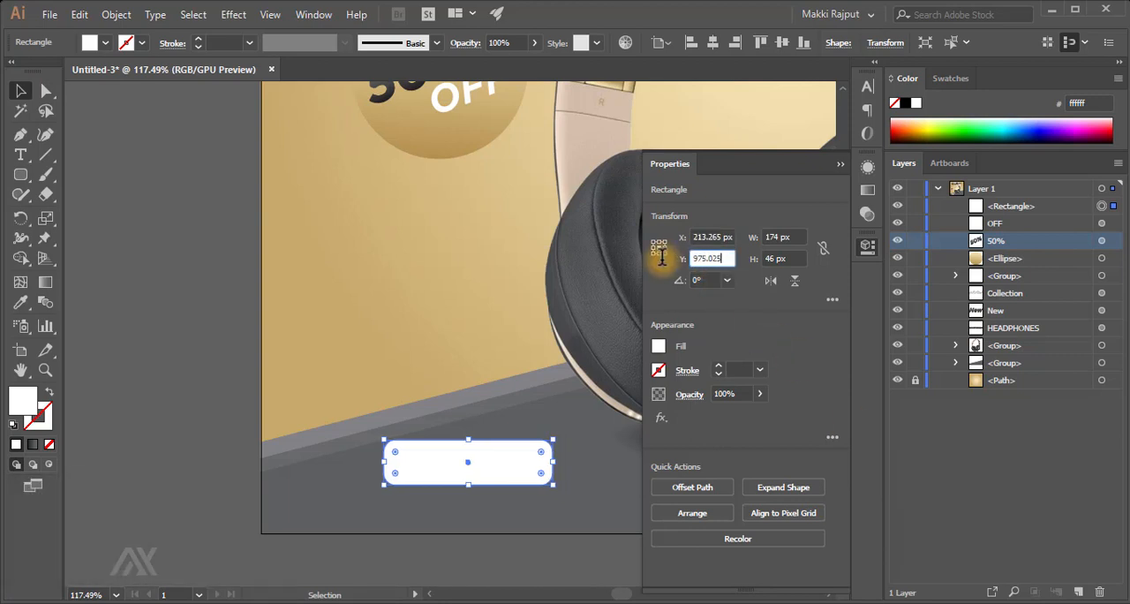
pyautogui.press('Return')
# - Resize the white rounded rectangle to 181.416 px wide and 45.306 px high
pyautogui.click(779, 237)
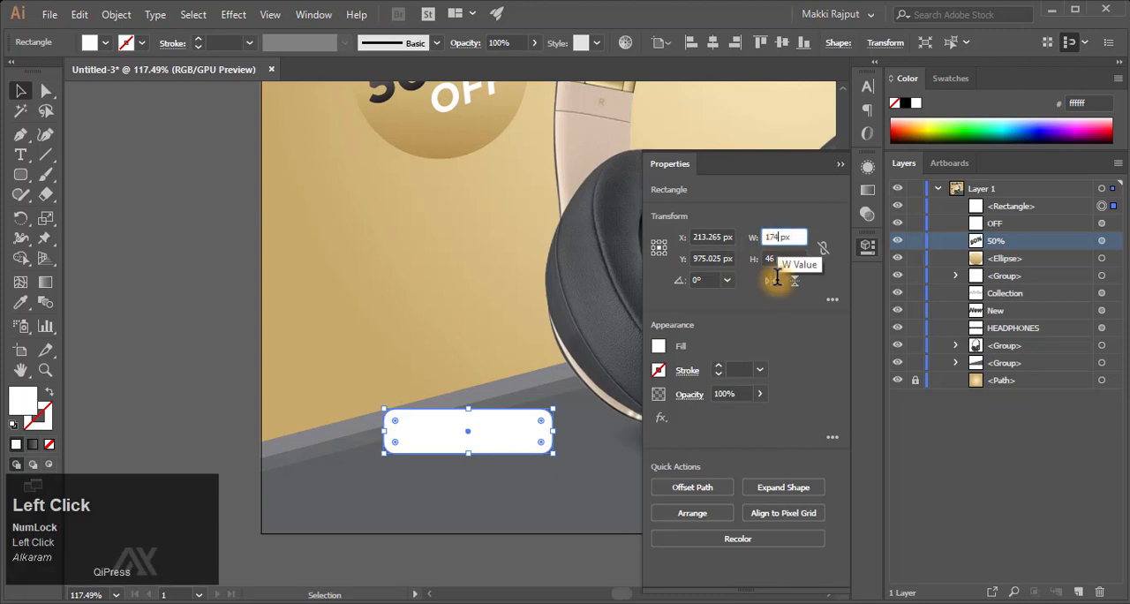
pyautogui.hotkey('shift', 'Left')
pyautogui.hotkey('shift', 'Left')
pyautogui.hotkey('shift', 'Left')
pyautogui.write('181.416')
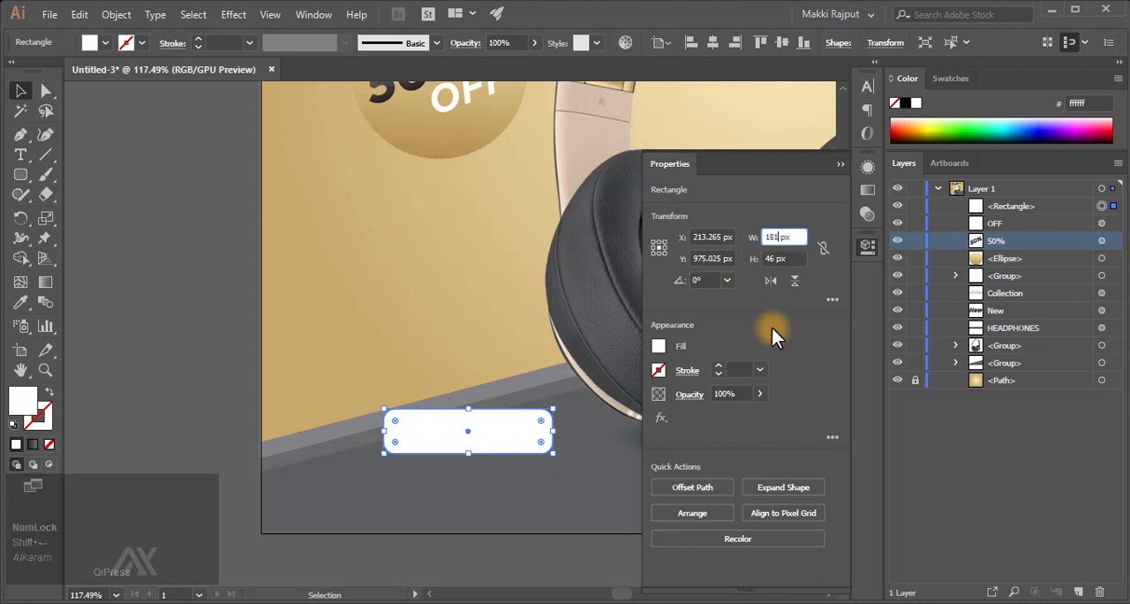
pyautogui.press('Tab')
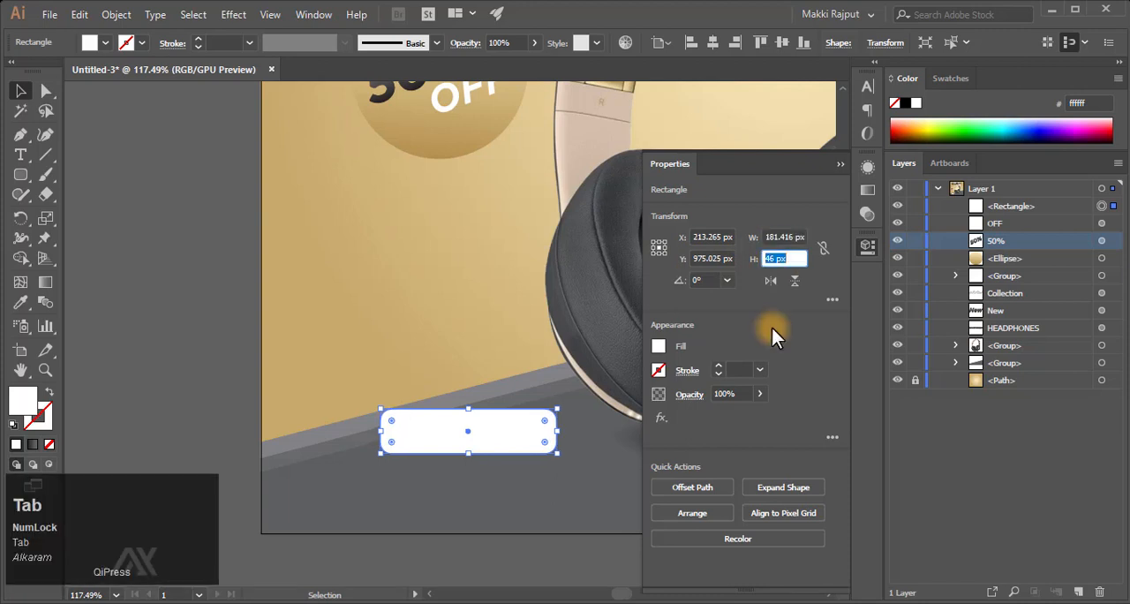
pyautogui.write('45.306')
pyautogui.press('Return')
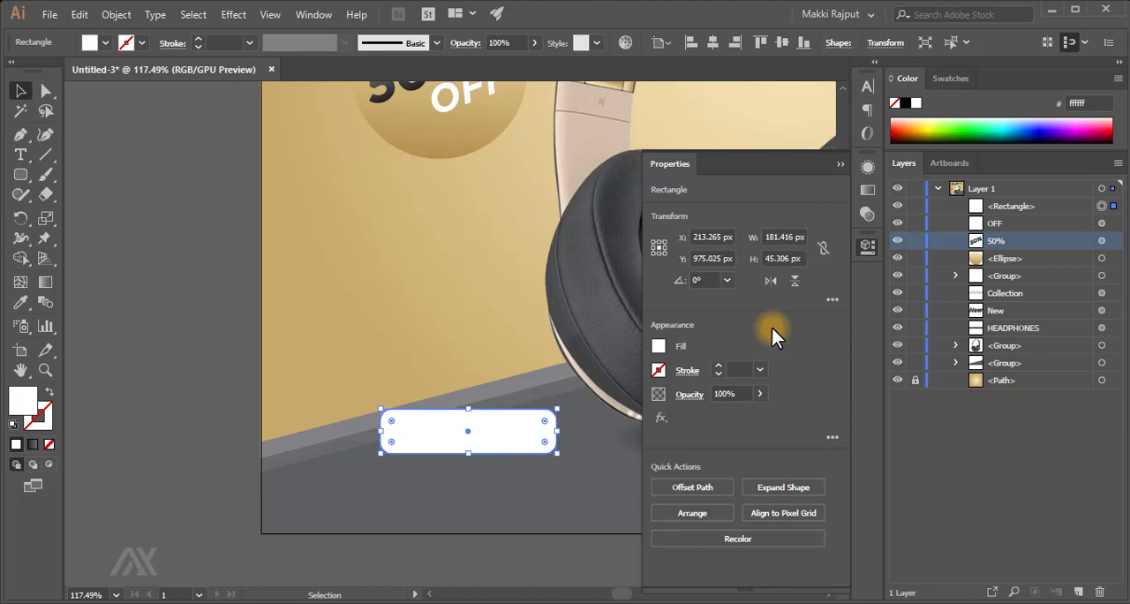
pyautogui.click(841, 164)
# - Fill the rounded rectangle with the golden gradient sampled from the discount circle using the Eyedropper
pyautogui.click(21, 302)
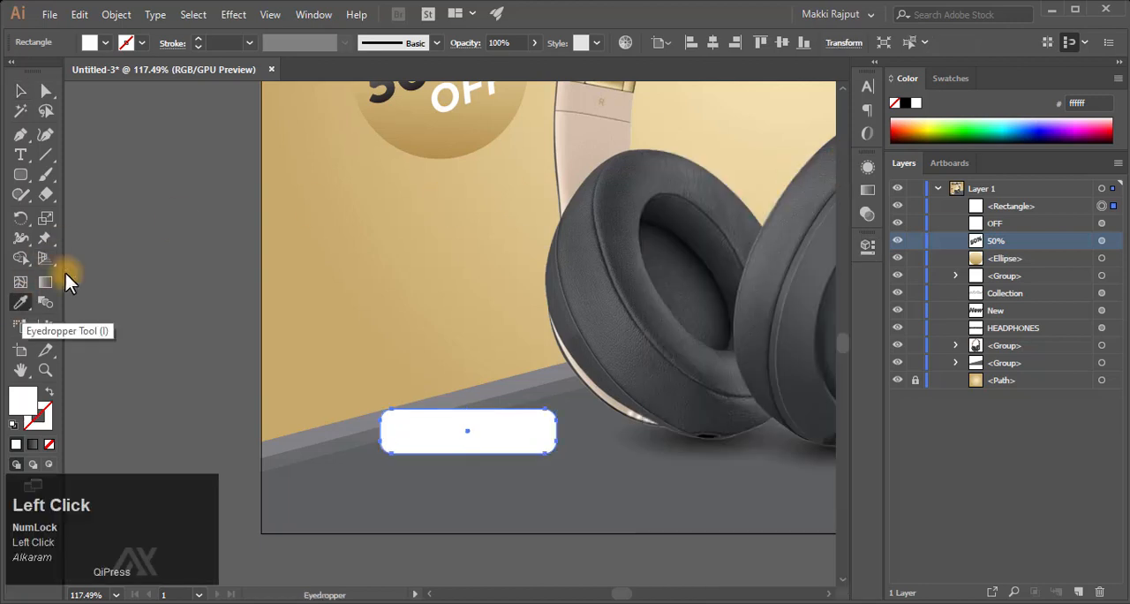
pyautogui.click(427, 138)
pyautogui.press('v')
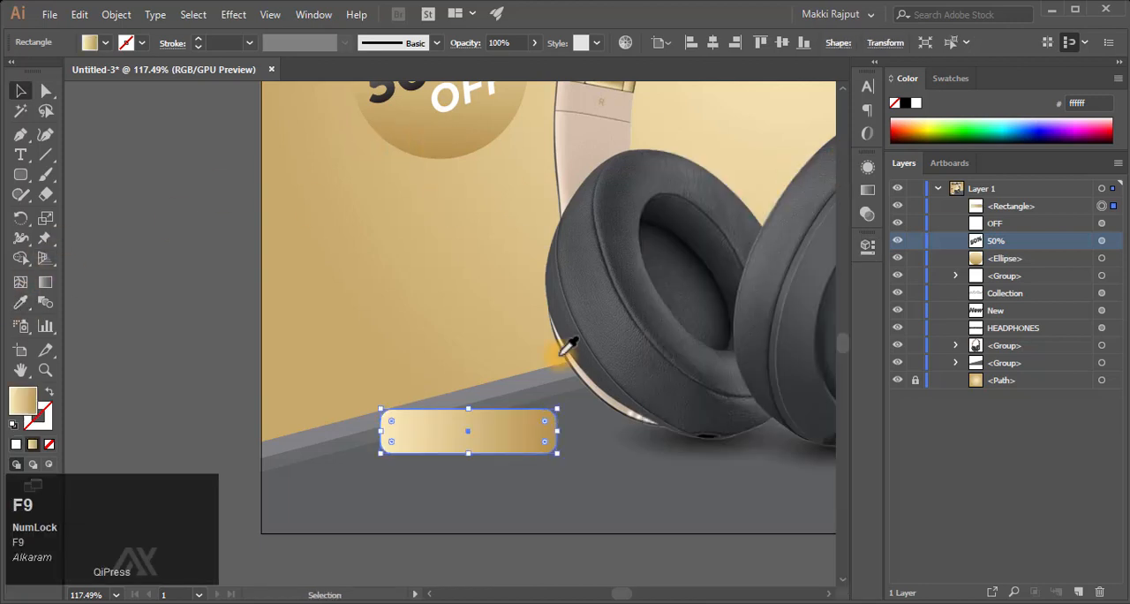
# - Set the rounded rectangle's linear gradient to a 90° angle and reverse its colours
pyautogui.click(865, 244)
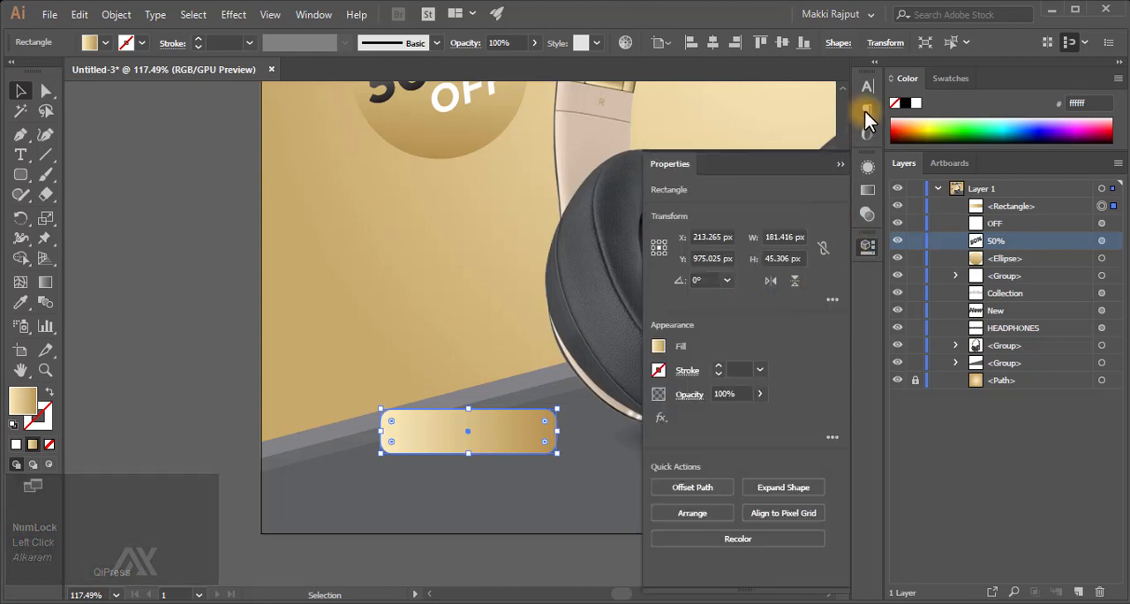
pyautogui.press('F9')
pyautogui.click(869, 190)
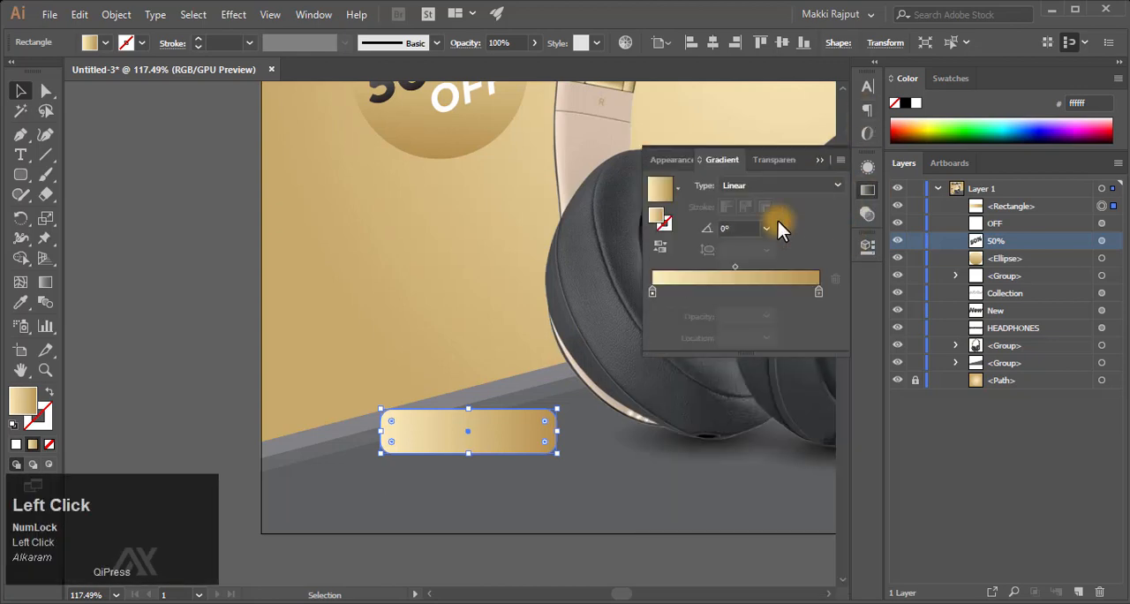
pyautogui.click(767, 227)
pyautogui.click(792, 315)
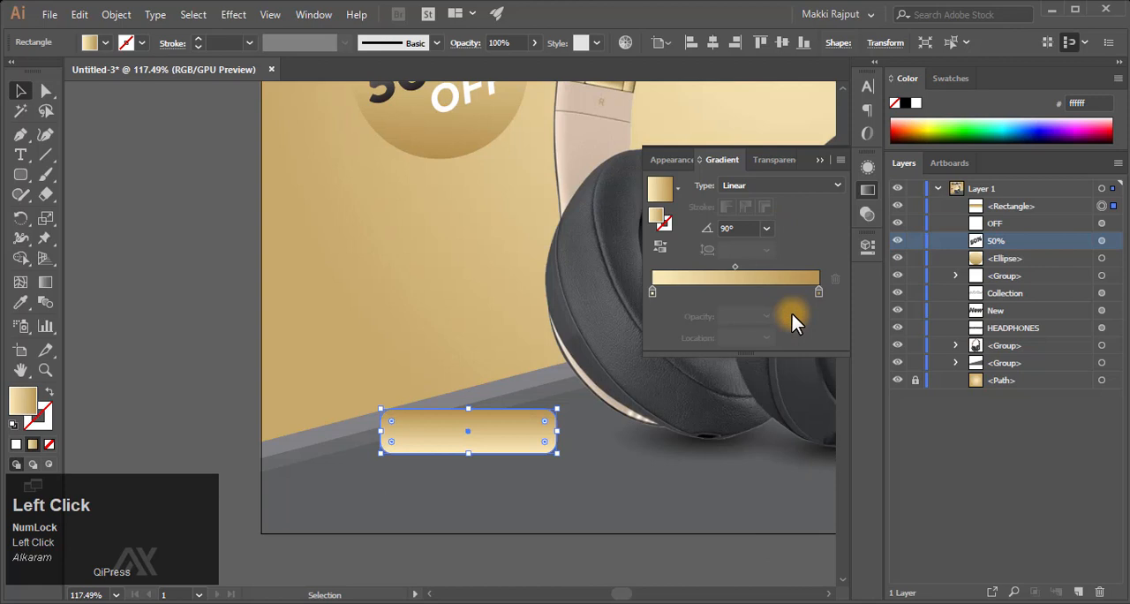
pyautogui.click(658, 248)
pyautogui.click(819, 159)
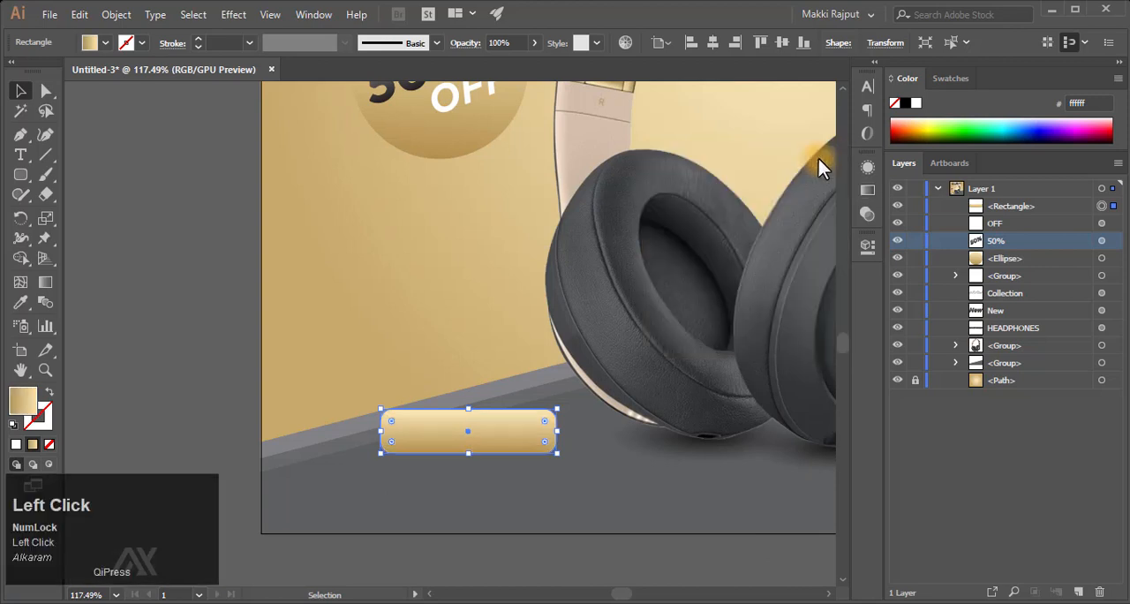
# - Duplicate the "50%" text in place, bring the copy to the top of the layer order, and move it onto the golden button
pyautogui.scroll(5, 751, 181)
pyautogui.click(427, 280)
pyautogui.hotkey('ctrl', 'f')
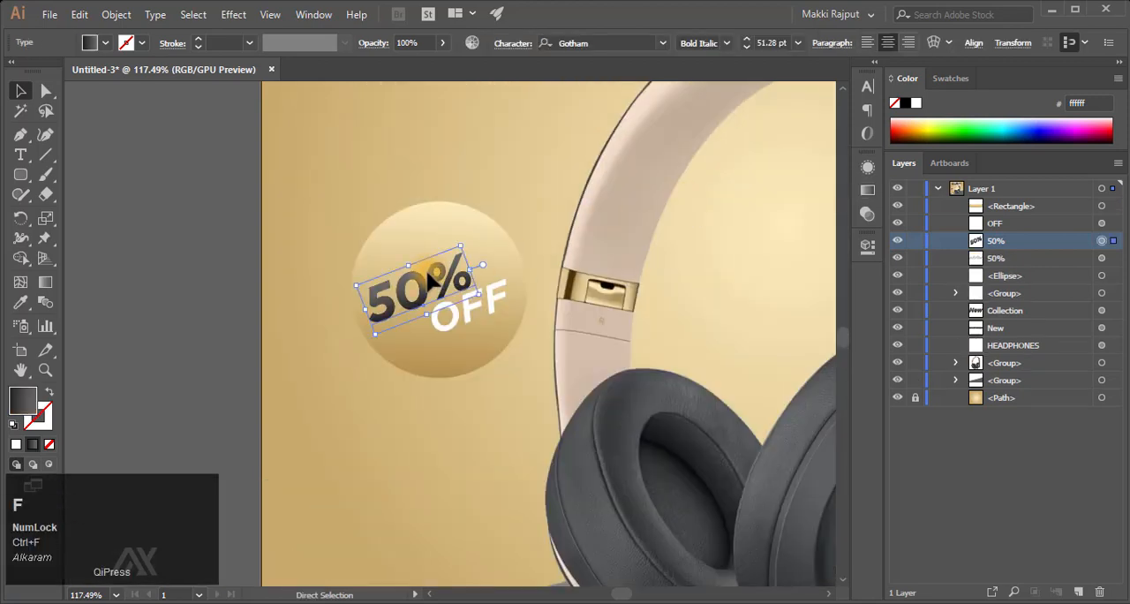
pyautogui.moveTo(1009, 240); pyautogui.dragTo(1022, 198)
pyautogui.scroll(-5, 526, 349)
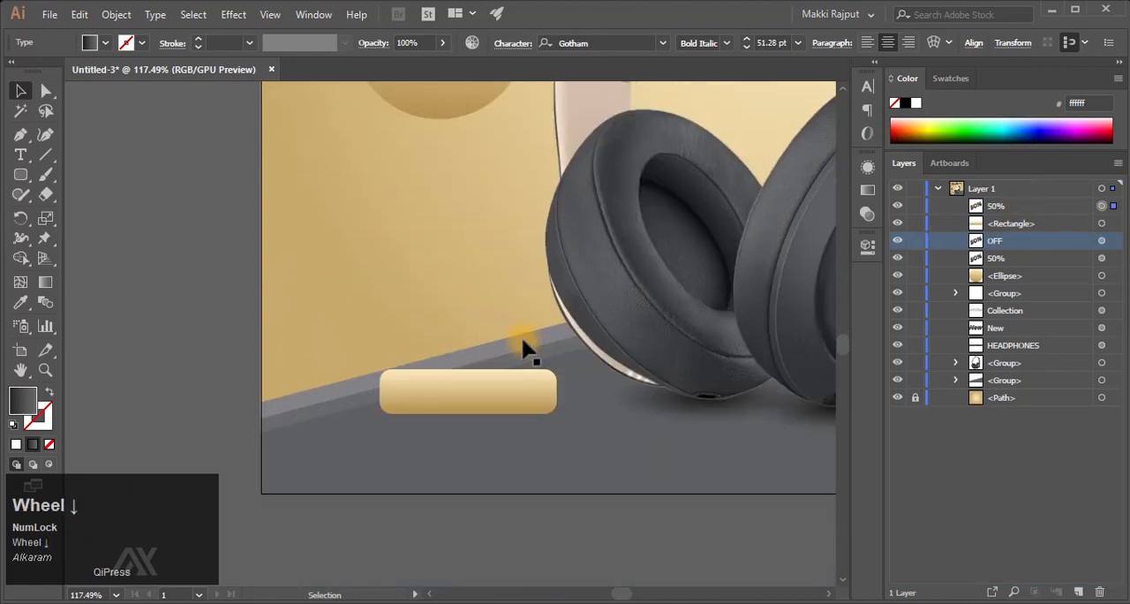
pyautogui.scroll(1, 521, 344)
pyautogui.moveTo(386, 92); pyautogui.dragTo(429, 433)
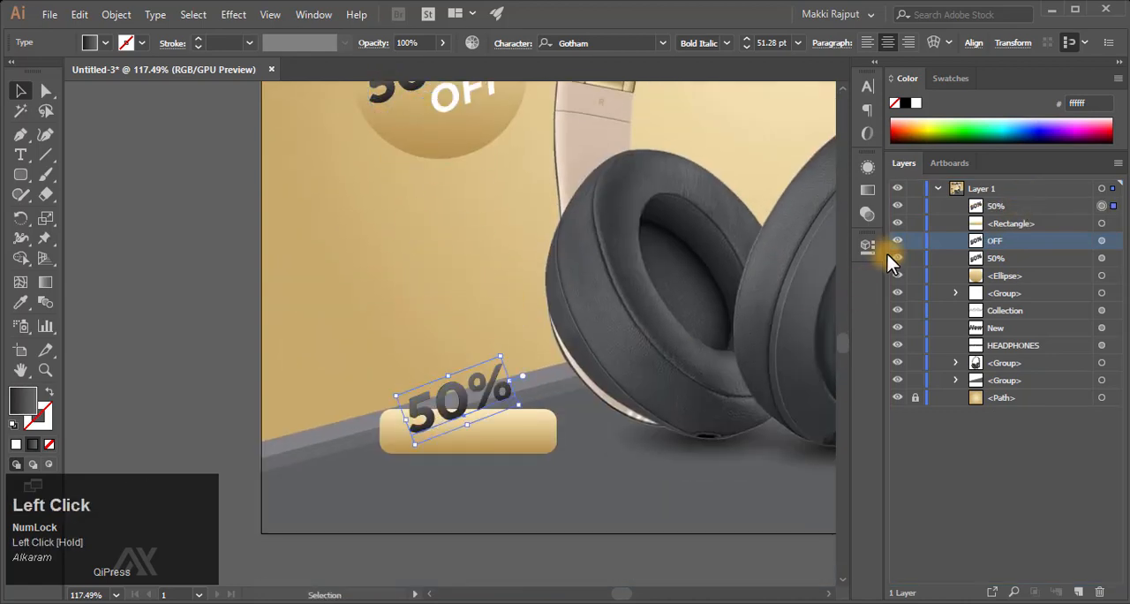
# - Set the rotation of the copied "50%" text on the button to 0°
pyautogui.click(872, 247)
pyautogui.click(712, 281)
pyautogui.press('BackSpace')
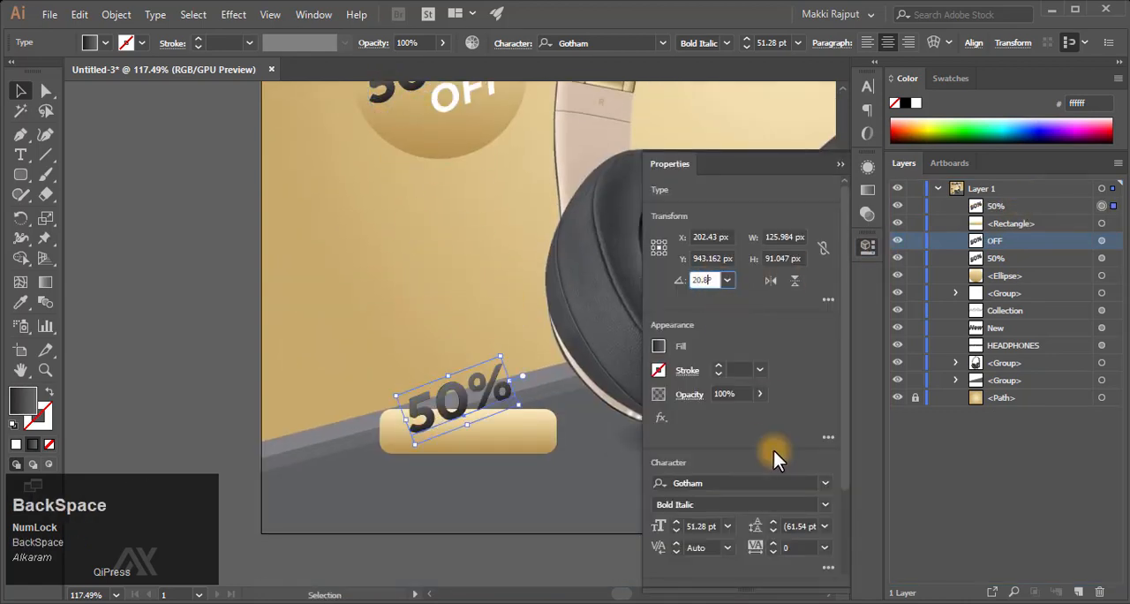
pyautogui.press('Left')
pyautogui.press('Return')
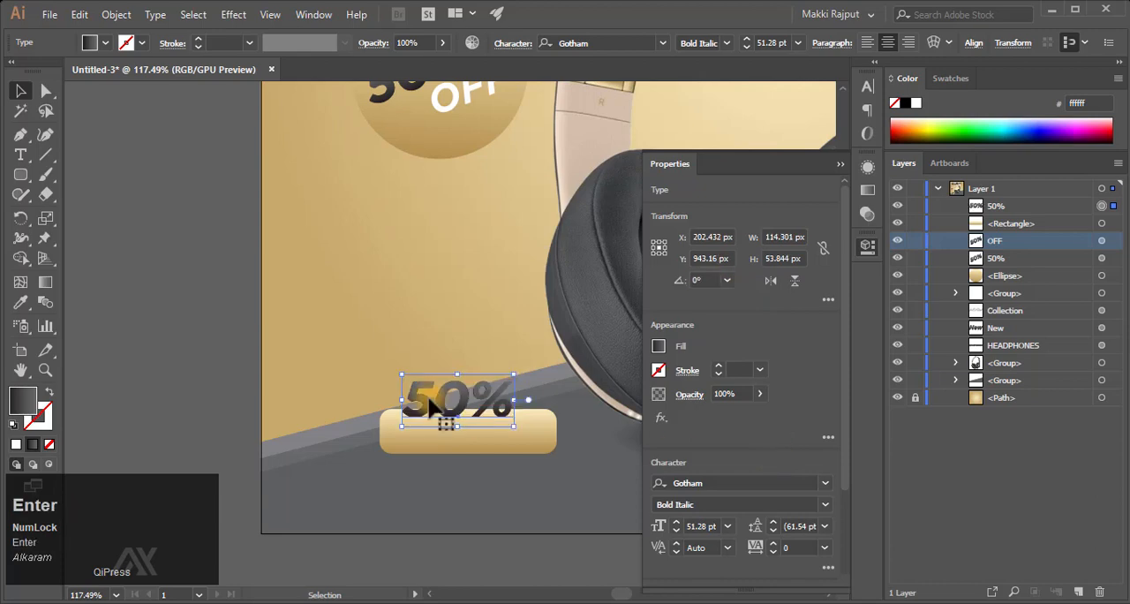
# - Replace the copied "50%" text on the button with "SHOP NOW"
pyautogui.press('t')
pyautogui.keyDown('ctrl'); pyautogui.click(437, 397); pyautogui.keyUp('ctrl')
pyautogui.hotkey('ctrl', 's')
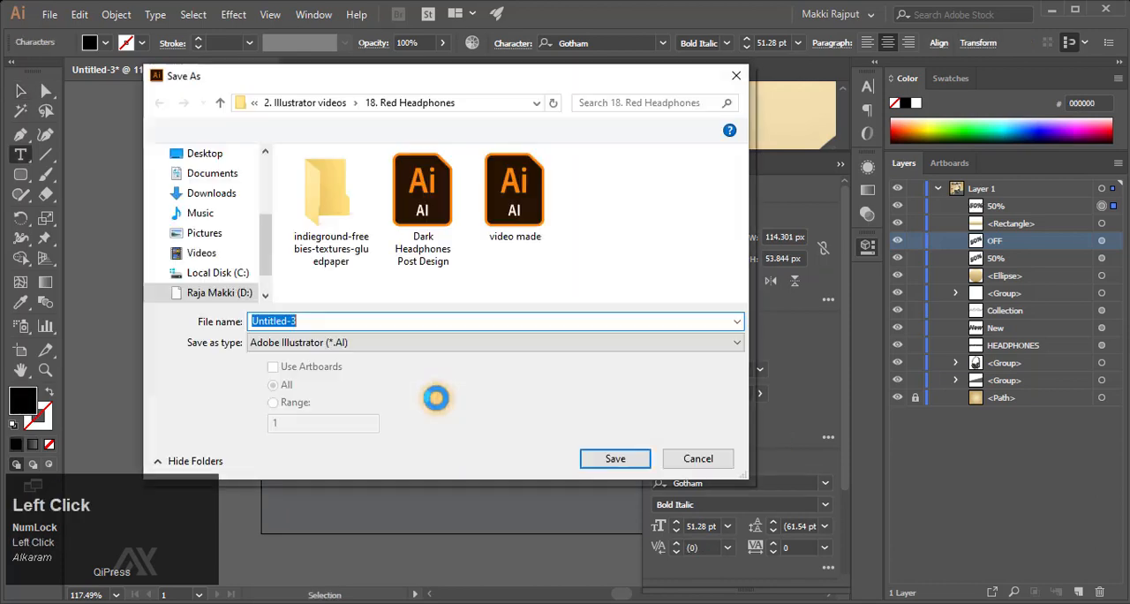
pyautogui.click(696, 454)
pyautogui.hotkey('ctrl', 'a')
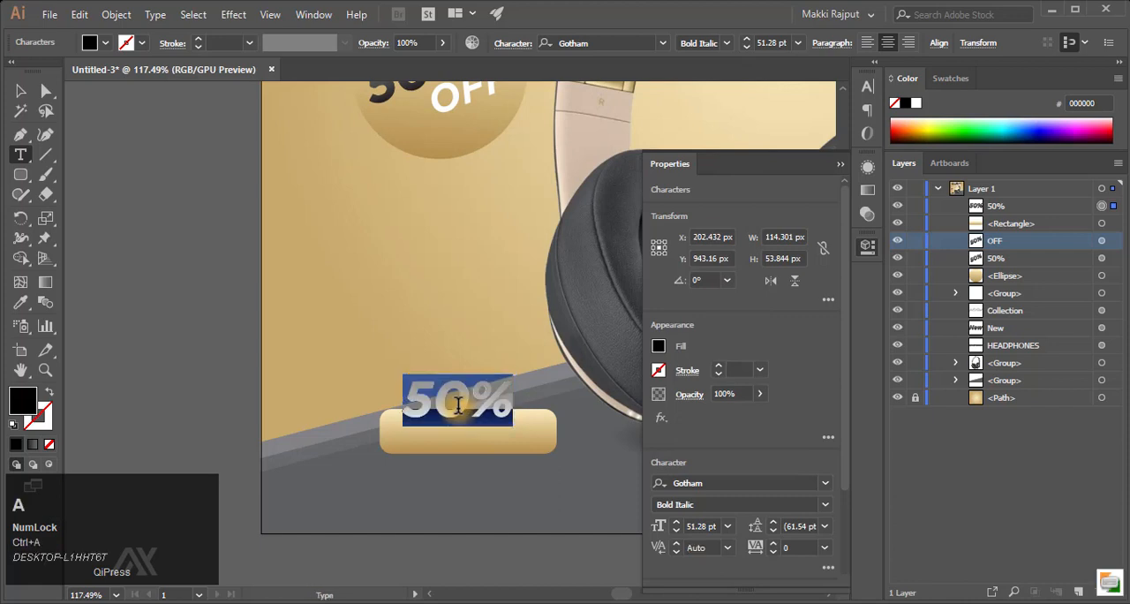
pyautogui.press('capslock')
pyautogui.write('SHOP NOW')
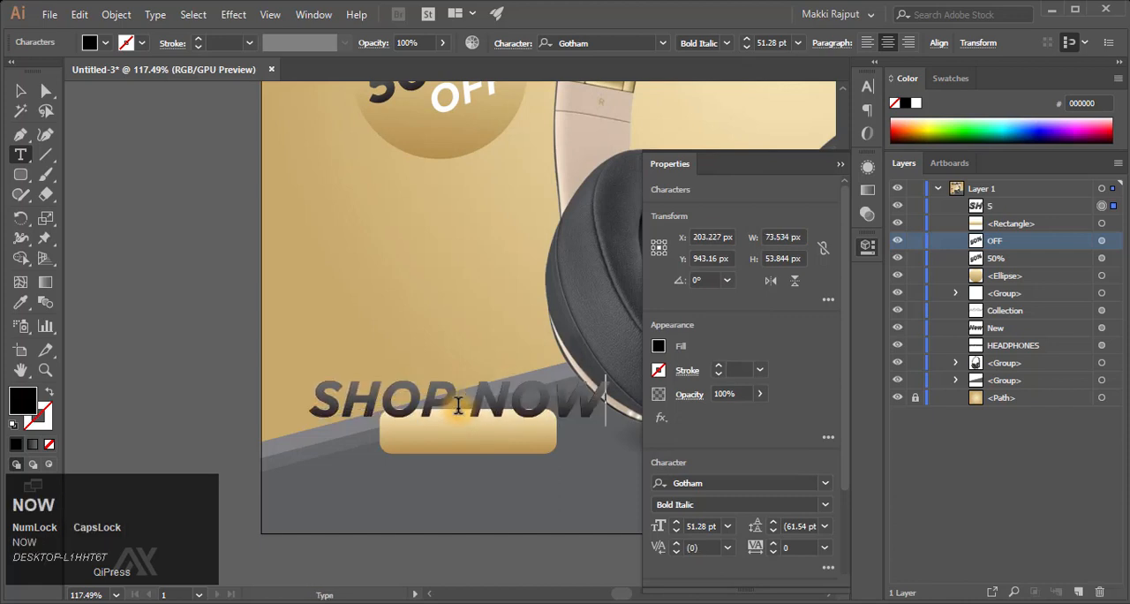
pyautogui.press('Escape')
# - Set the font size of the "SHOP NOW" text to 22.06 pt
pyautogui.scroll(-3, 796, 378)
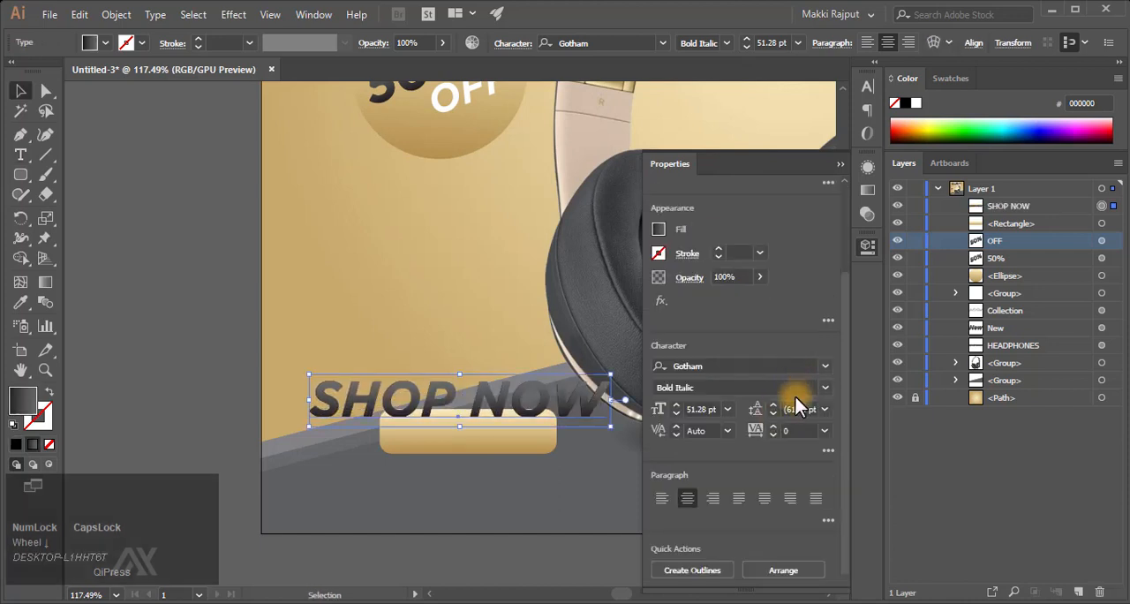
pyautogui.moveTo(711, 409); pyautogui.dragTo(643, 410)
pyautogui.write('22')
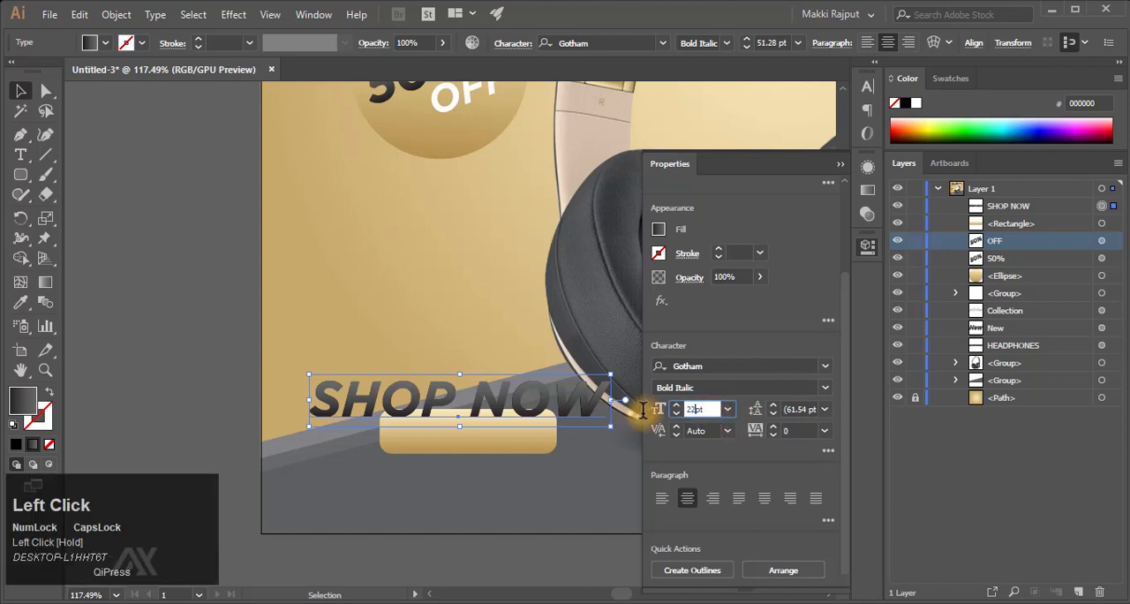
pyautogui.write('.06')
pyautogui.press('Return')
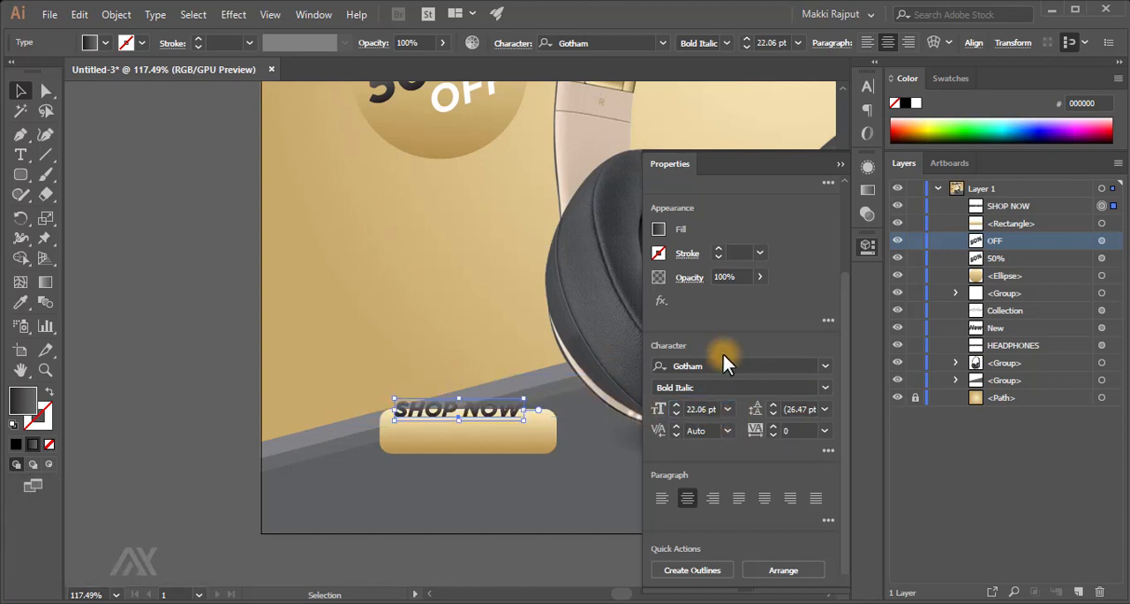
# - Pick a preset gradient angle for the "SHOP NOW" text's dark linear fill
pyautogui.press('F9')
pyautogui.click(874, 188)
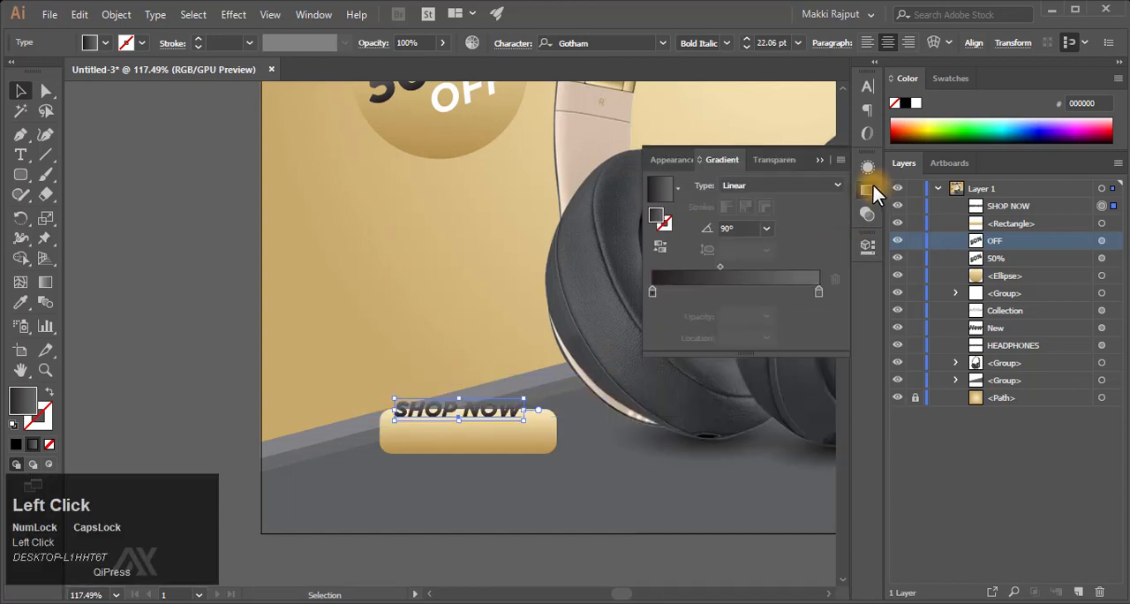
pyautogui.click(766, 228)
pyautogui.click(789, 320)
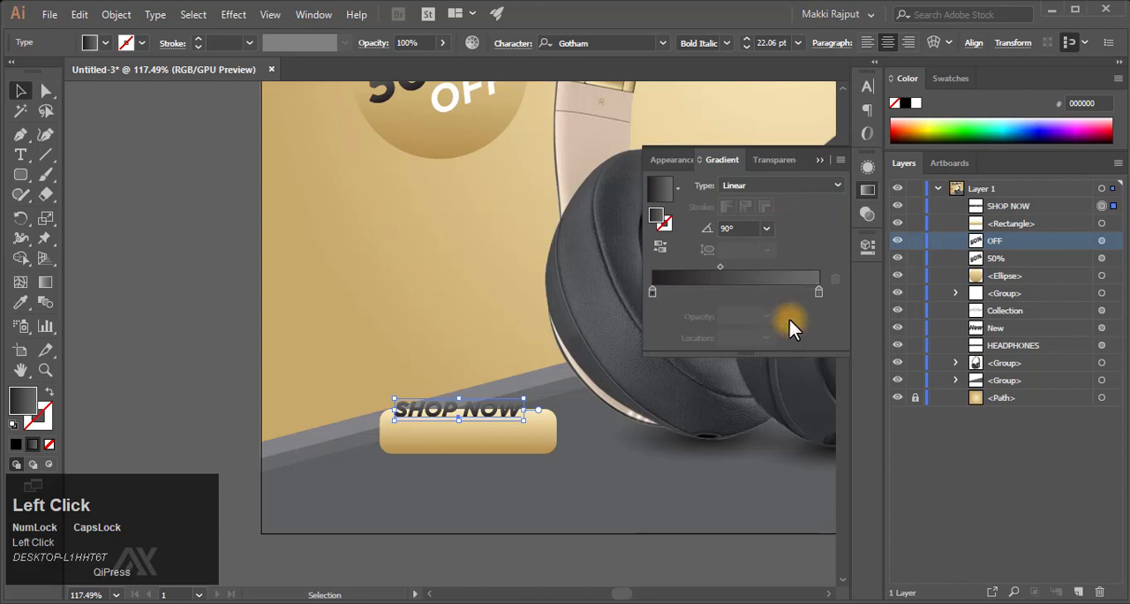
pyautogui.press('F9')
pyautogui.click(820, 160)
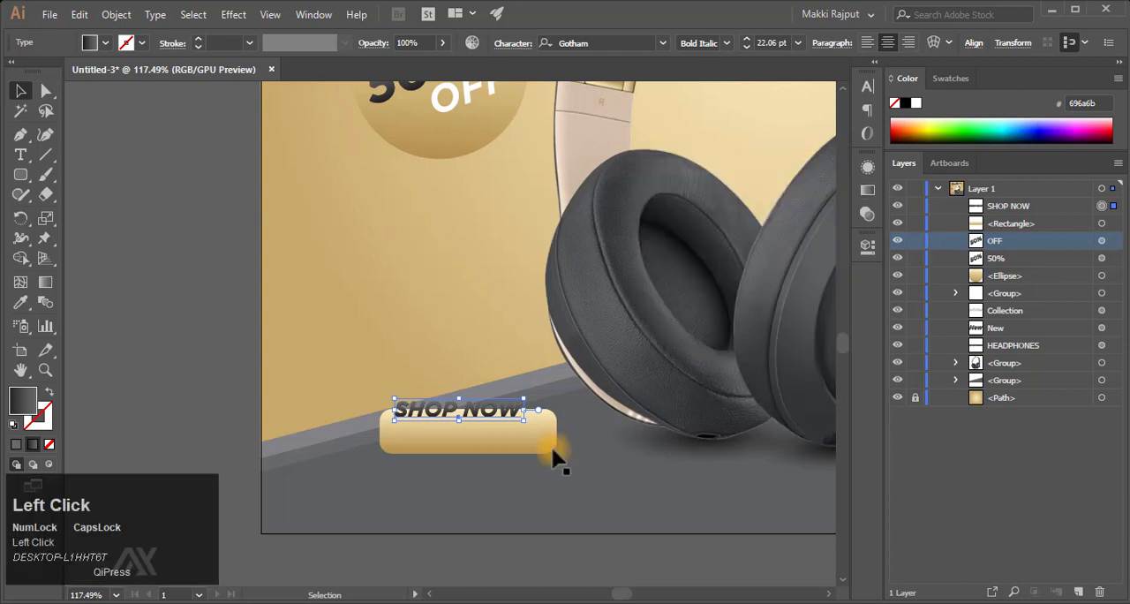
# - Nudge the "SHOP NOW" text down and slightly right so it sits within the golden button
pyautogui.hotkey('shift', 'Down')
pyautogui.hotkey('shift', 'Down')
pyautogui.press('Right')
pyautogui.press('Right')
pyautogui.press('Right')
pyautogui.press('Right')
pyautogui.press('Right')
pyautogui.press('Right')
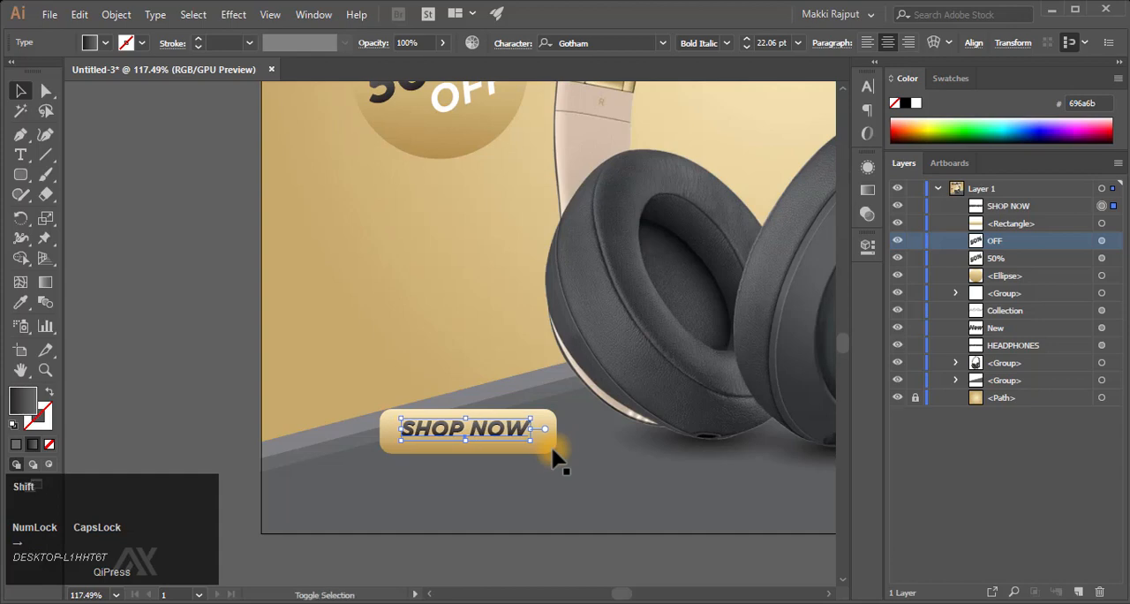
# - Centre the "SHOP NOW" text horizontally with the golden button, nudge the text slightly down, and deselect everything
pyautogui.keyDown('shift'); pyautogui.click(539, 446); pyautogui.keyUp('shift')
pyautogui.click(560, 46)
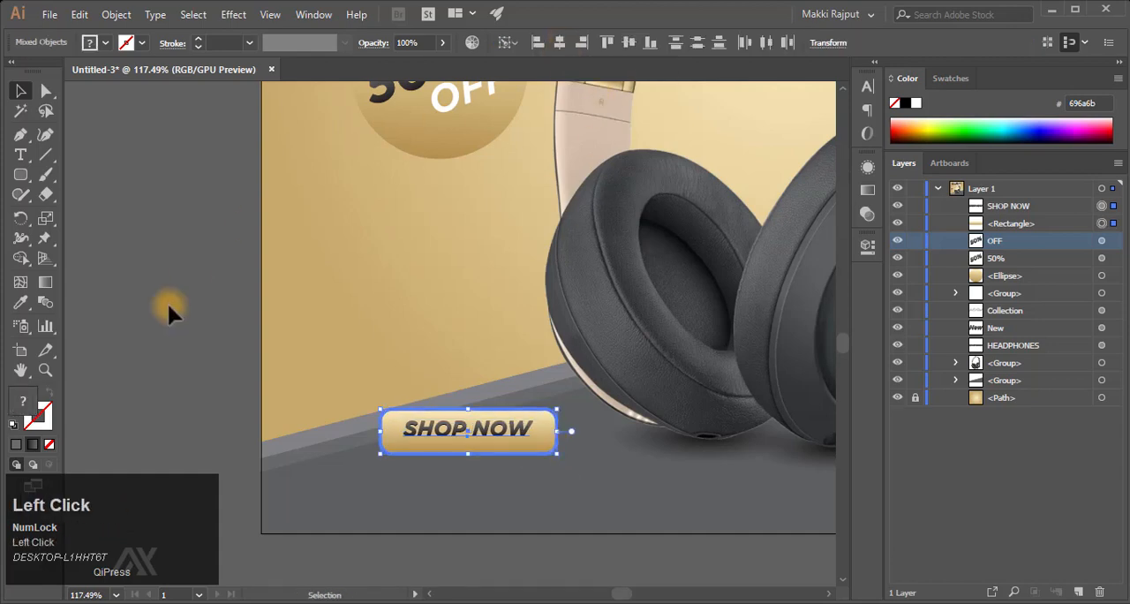
pyautogui.click(449, 402)
pyautogui.click(462, 421)
pyautogui.press('Down')
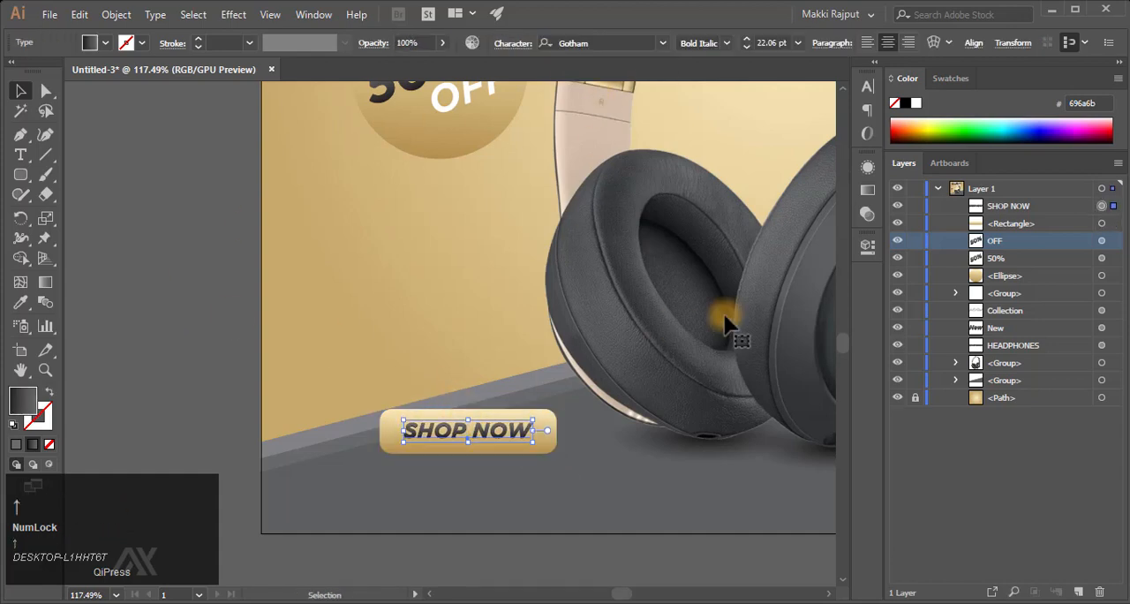
pyautogui.press('F9')
pyautogui.click(187, 296)
# - Select the grey bands' anchor points along the artboard's left edge with Direct Selection and raise them slightly
pyautogui.click(43, 91)
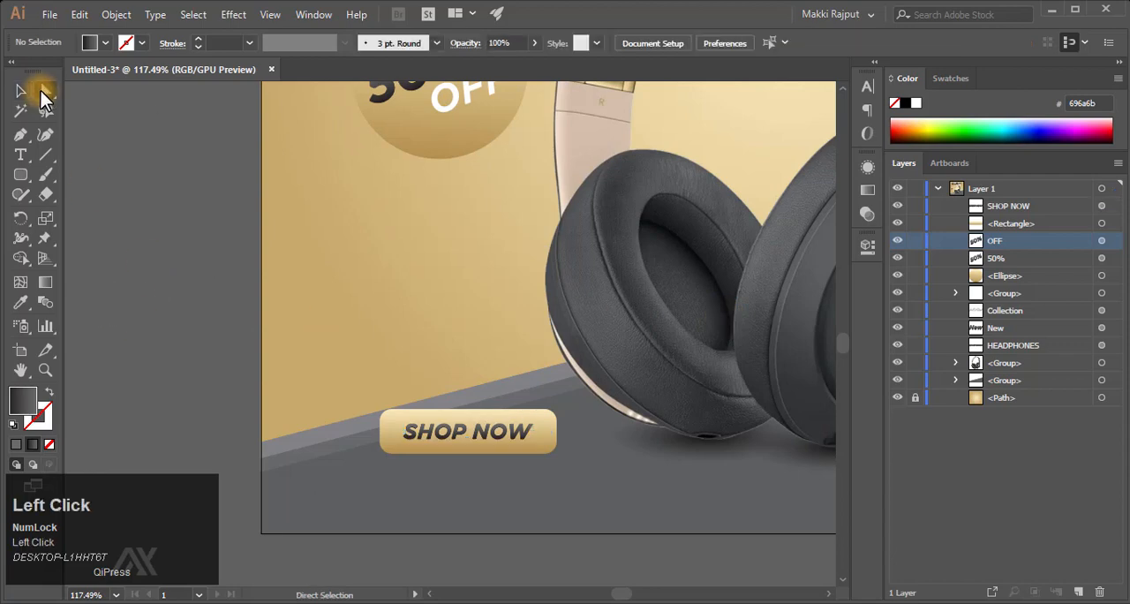
pyautogui.click(919, 380)
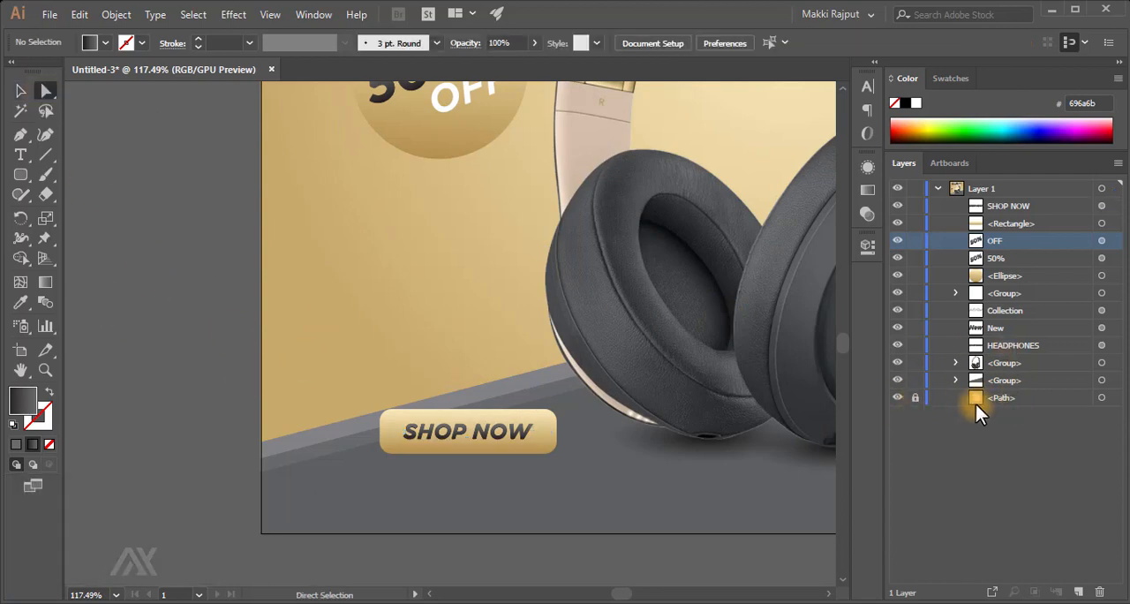
pyautogui.moveTo(253, 402); pyautogui.dragTo(286, 498)
pyautogui.hotkey('shift', 'Up')
pyautogui.hotkey('shift', 'Up')
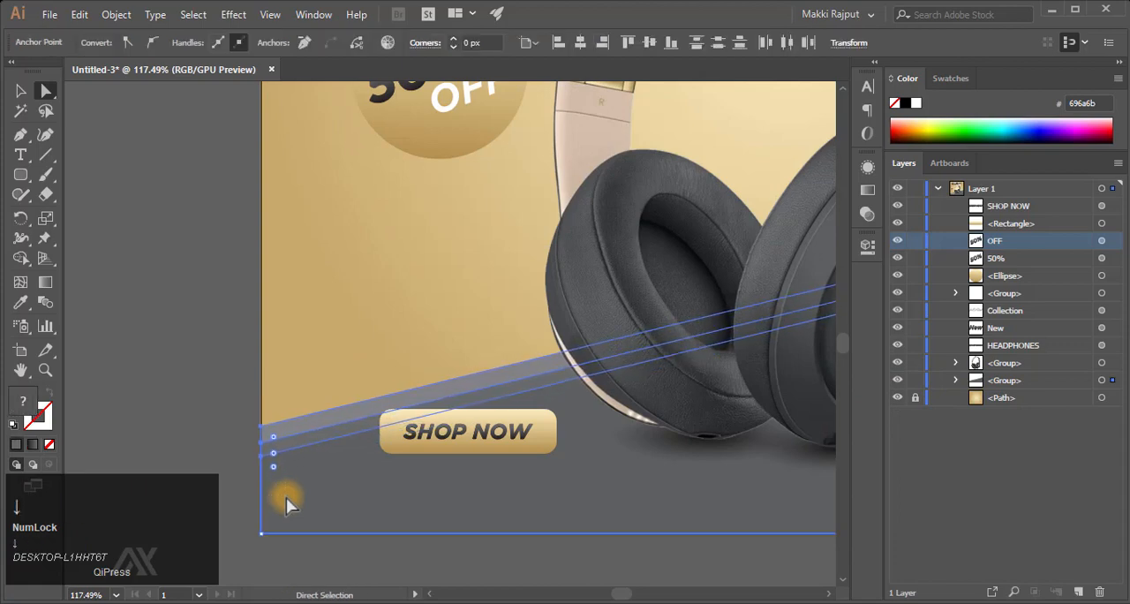
pyautogui.click(227, 372)
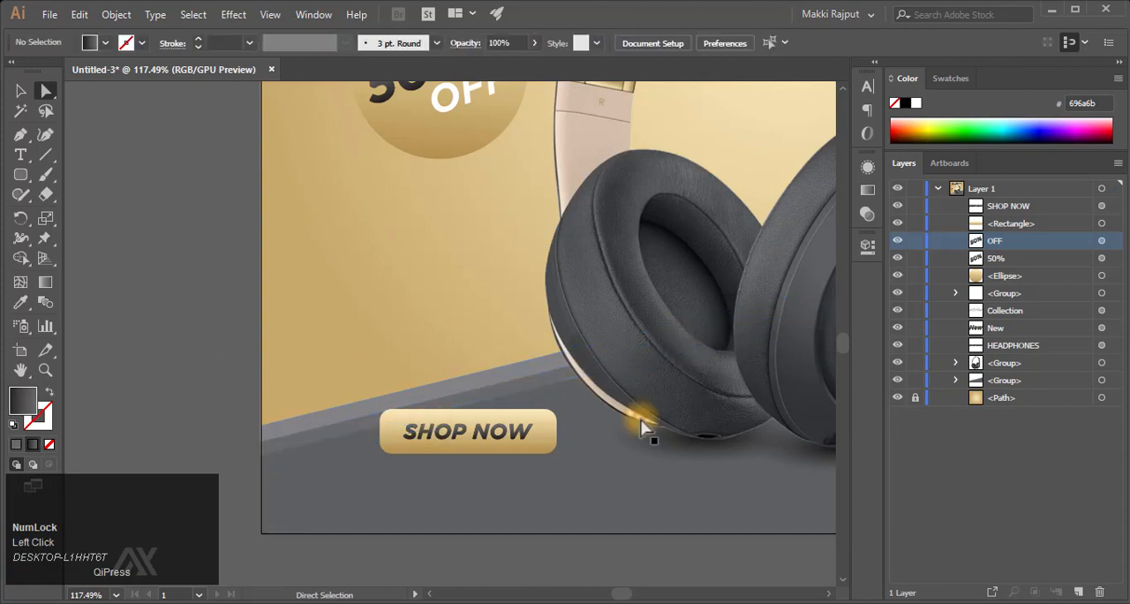
# - Duplicate the "SHOP NOW" text in place and move the copy about 40 px down, beneath the golden button
pyautogui.press('v')
pyautogui.click(485, 432)
pyautogui.hotkey('ctrl', 'c')
pyautogui.hotkey('ctrl', 'f')
pyautogui.hotkey('shift', 'Down')
pyautogui.hotkey('shift', 'Down')
pyautogui.hotkey('shift', 'Down')
pyautogui.hotkey('shift', 'Down')
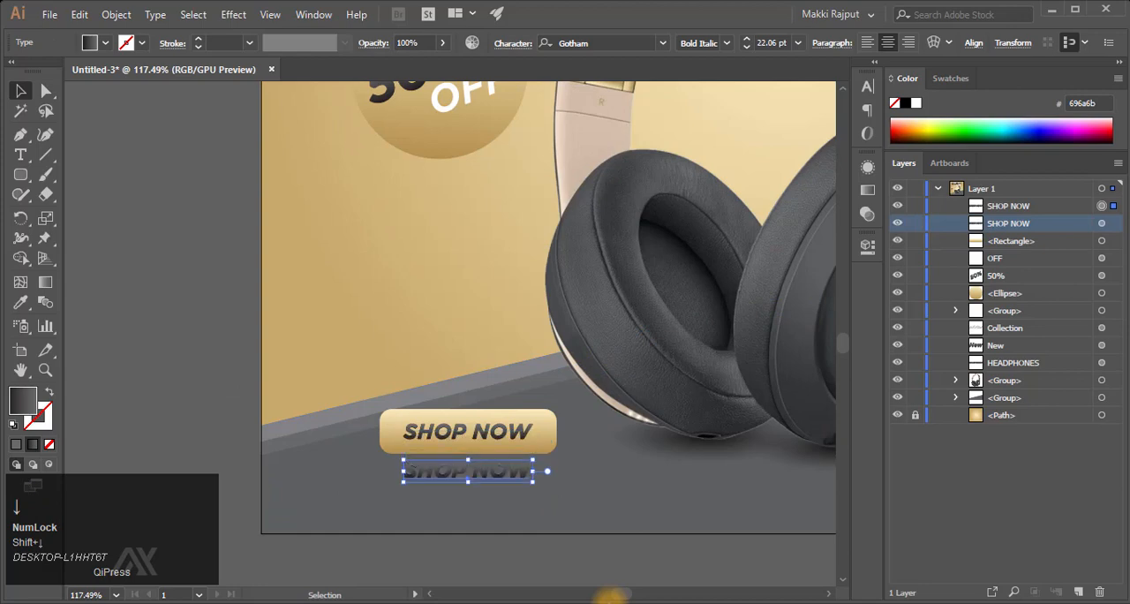
# - Replace the copied "SHOP NOW" text beneath the button with new text beginning with "Y"
pyautogui.press('t')
pyautogui.click(438, 471)
pyautogui.hotkey('ctrl', 'a')
pyautogui.write('Y')
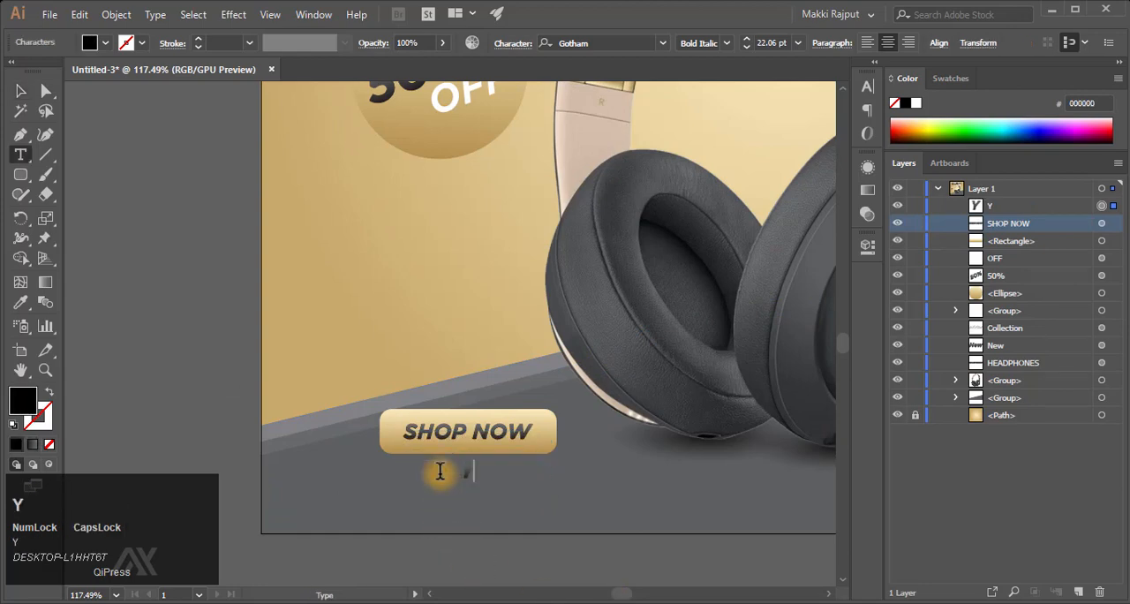
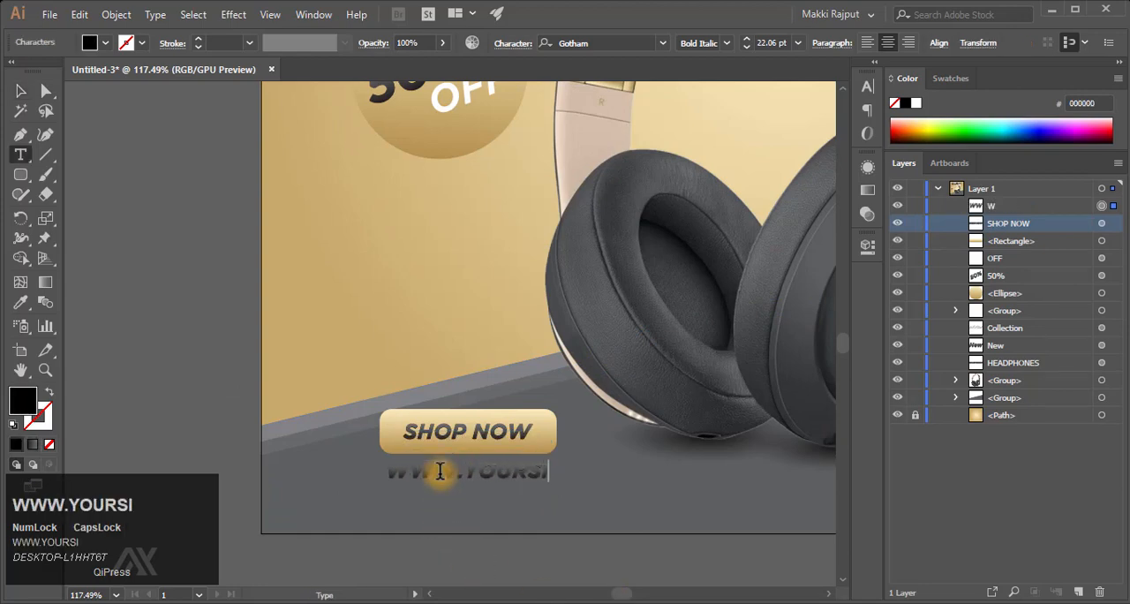
# - Replace the copied "SHOP NOW" text beneath the button with new text beginning with "Y"
pyautogui.write('WW.YOURSITE.COM')
pyautogui.press('Escape')
pyautogui.click(867, 191)
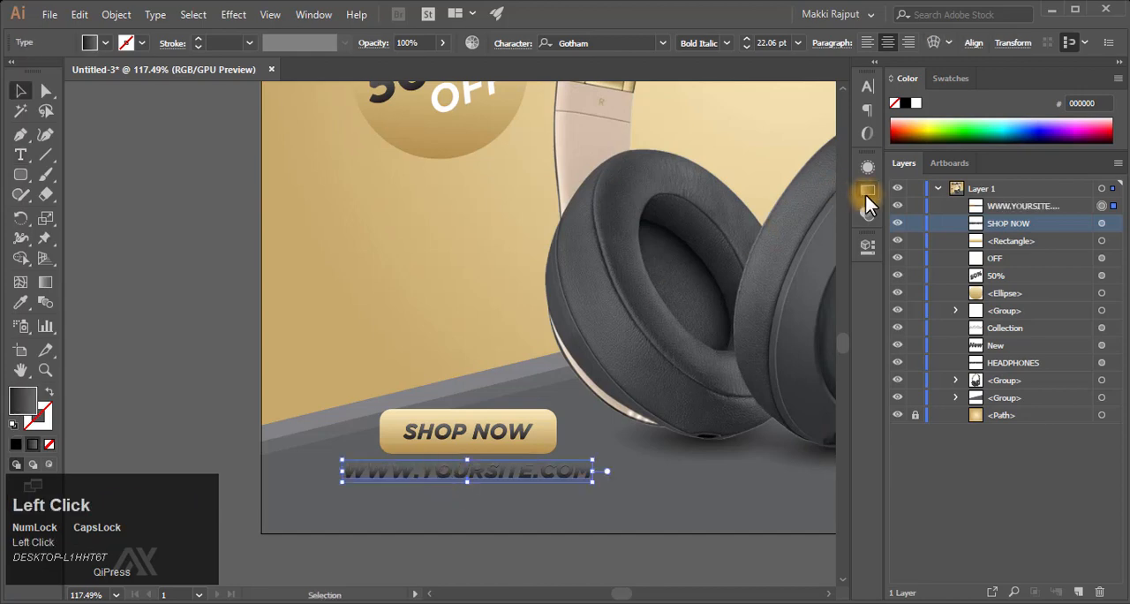
pyautogui.click(867, 169)
pyautogui.click(771, 248)
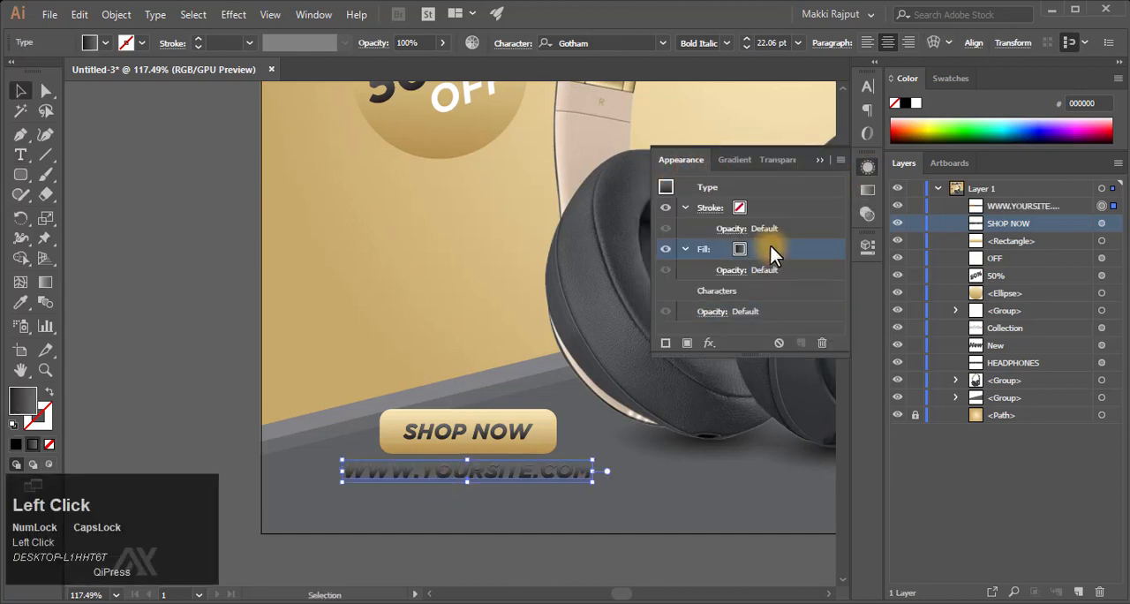
pyautogui.click(822, 342)
pyautogui.click(918, 104)
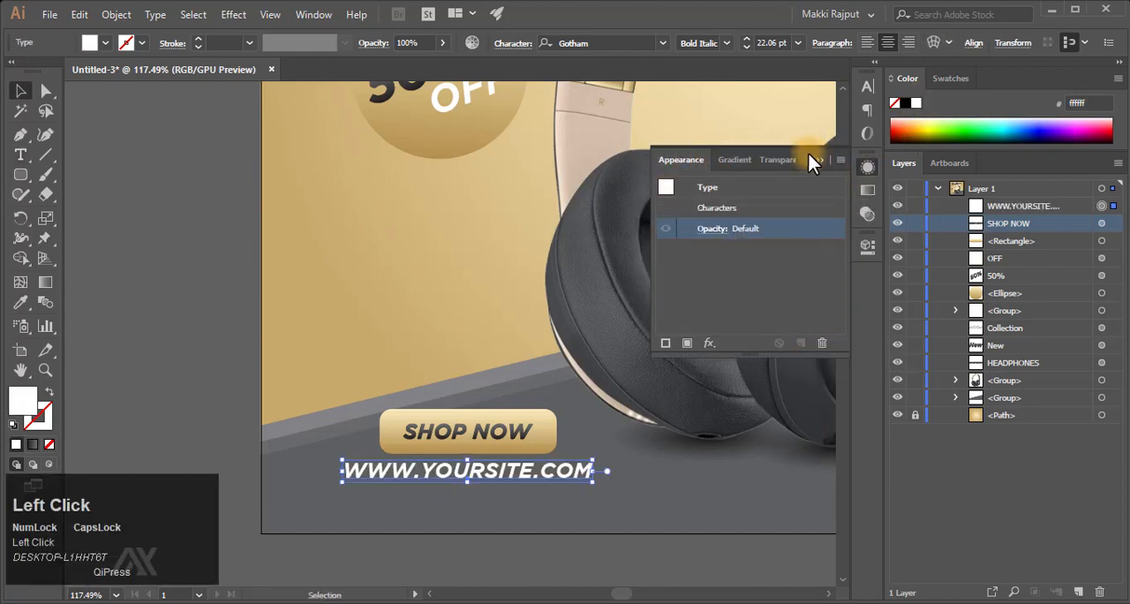
# - Set the website text's font to Montserrat Medium
pyautogui.click(869, 87)
pyautogui.click(754, 105)
pyautogui.write('MONT')
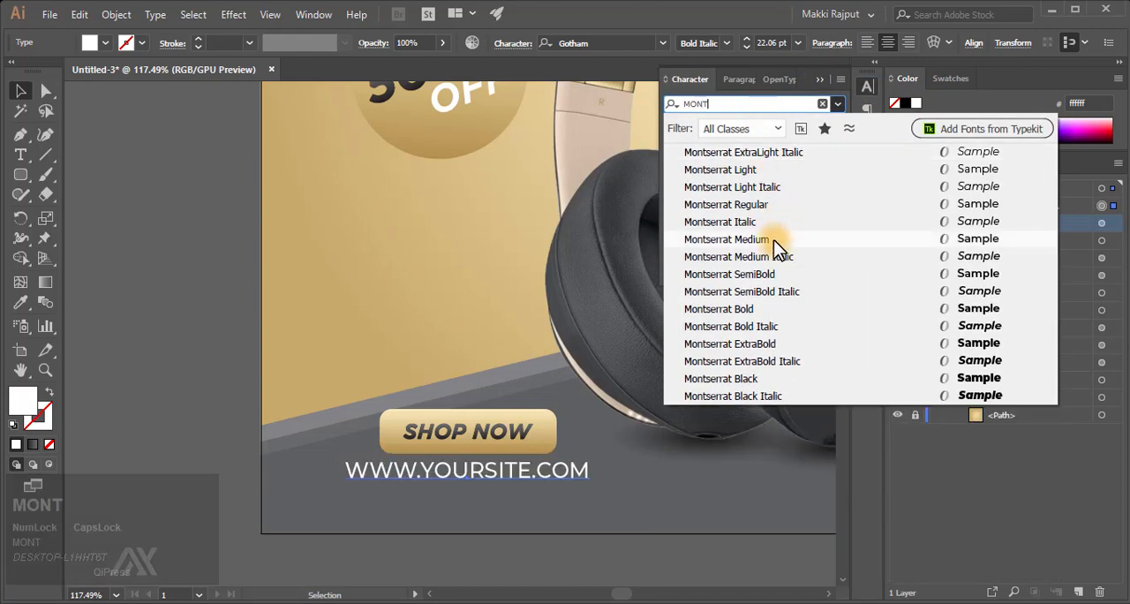
pyautogui.click(774, 239)
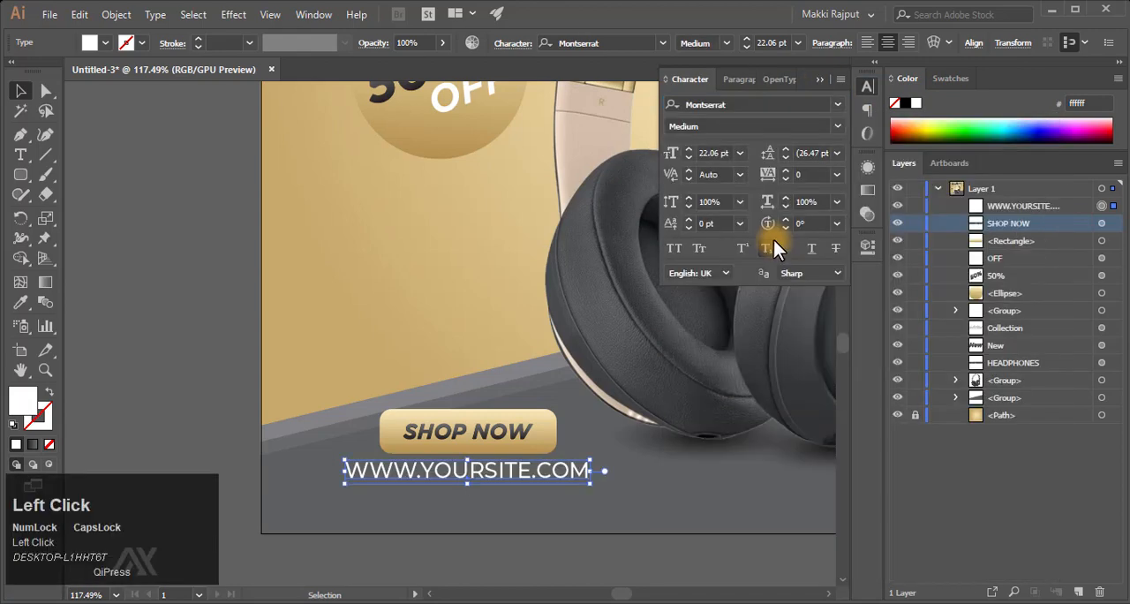
pyautogui.click(720, 153)
pyautogui.press('Return')
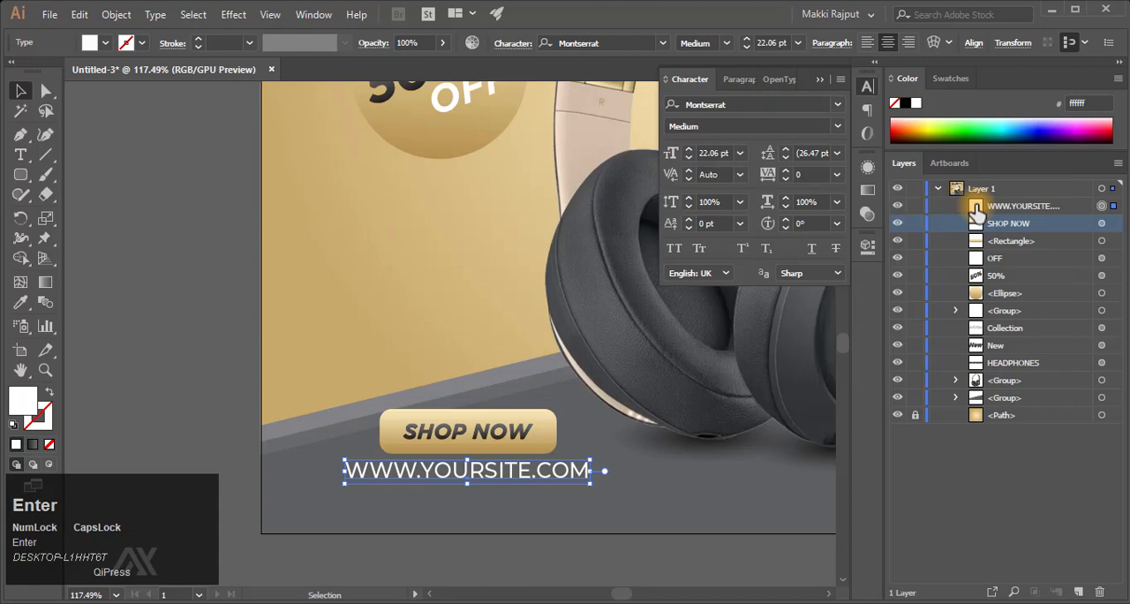
pyautogui.press('capslock')
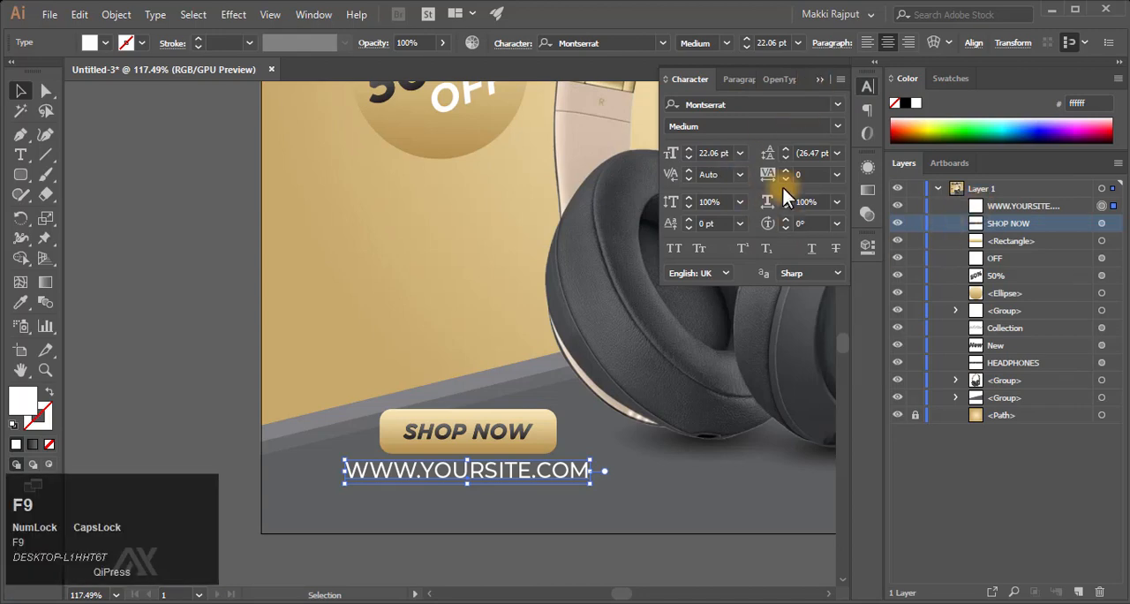
pyautogui.doubleClick(495, 470)
pyautogui.hotkey('ctrl', 'a')
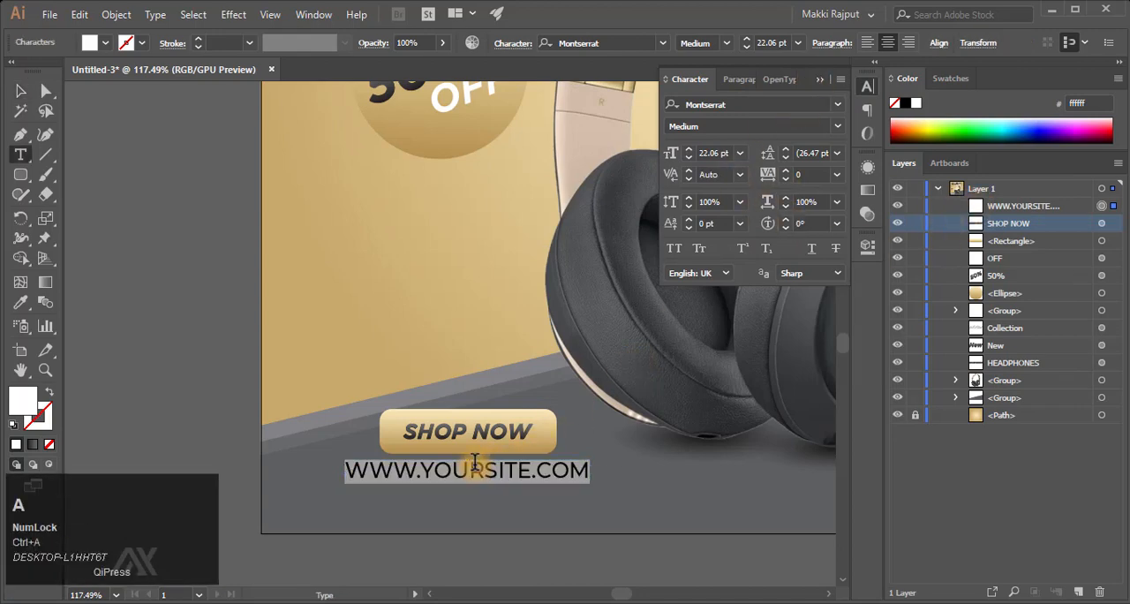
pyautogui.write('www.yoursite.com')
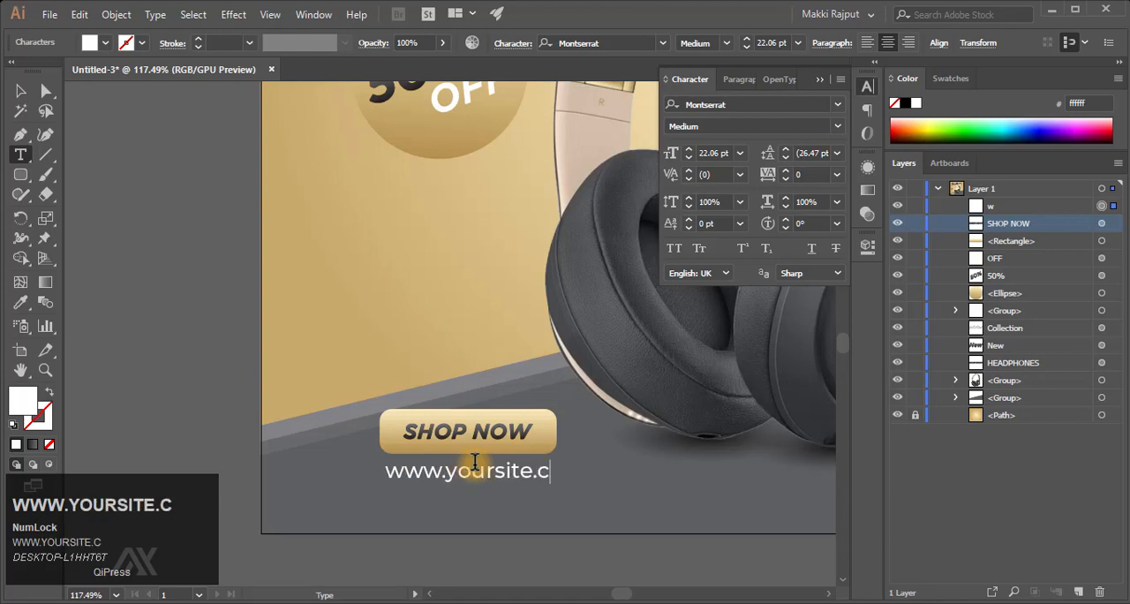
pyautogui.press('Escape')
pyautogui.click(662, 459)
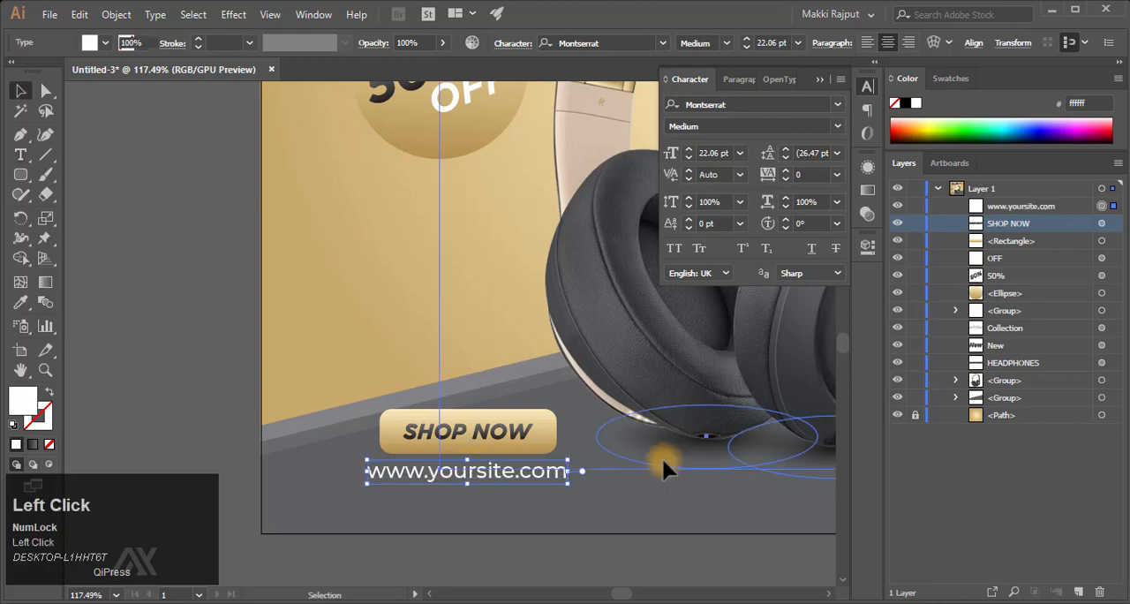
pyautogui.click(493, 562)
pyautogui.press('F9')
# - Scale the website text down to about 18.89 pt, matching the button's width, and centre it horizontally with the golden button
pyautogui.click(504, 470)
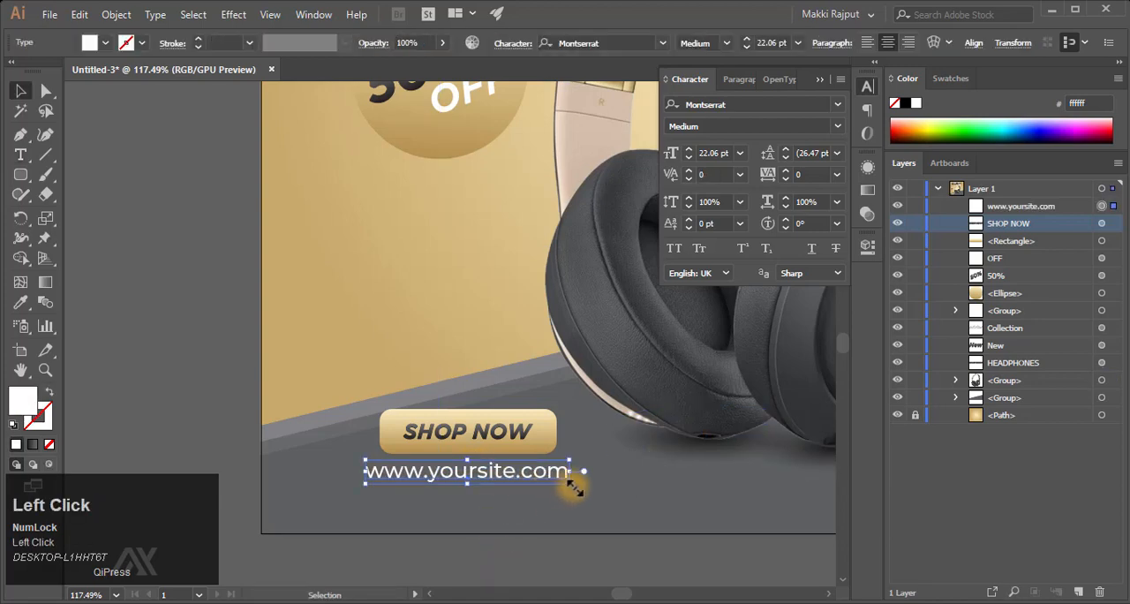
pyautogui.moveTo(571, 484)
pyautogui.mouseDown()
pyautogui.moveTo(551, 482)
pyautogui.moveTo(566, 486)
pyautogui.moveTo(573, 469)
pyautogui.mouseUp()
pyautogui.hotkey('shift', 'Right')
pyautogui.hotkey('shift', 'Right')
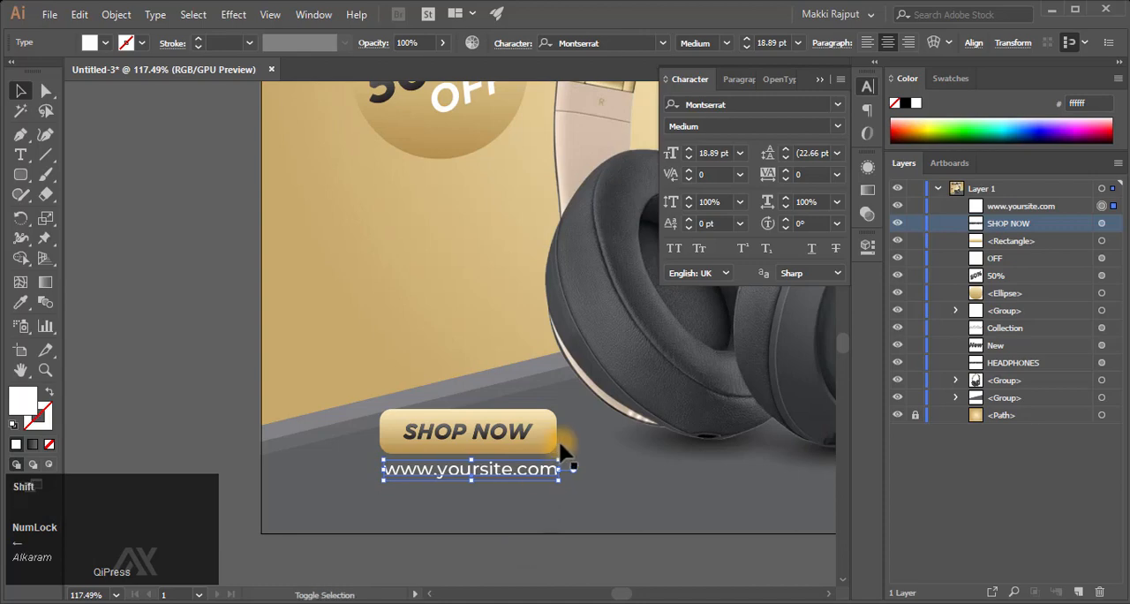
pyautogui.keyDown('shift'); pyautogui.click(548, 431); pyautogui.keyUp('shift')
pyautogui.click(558, 42)
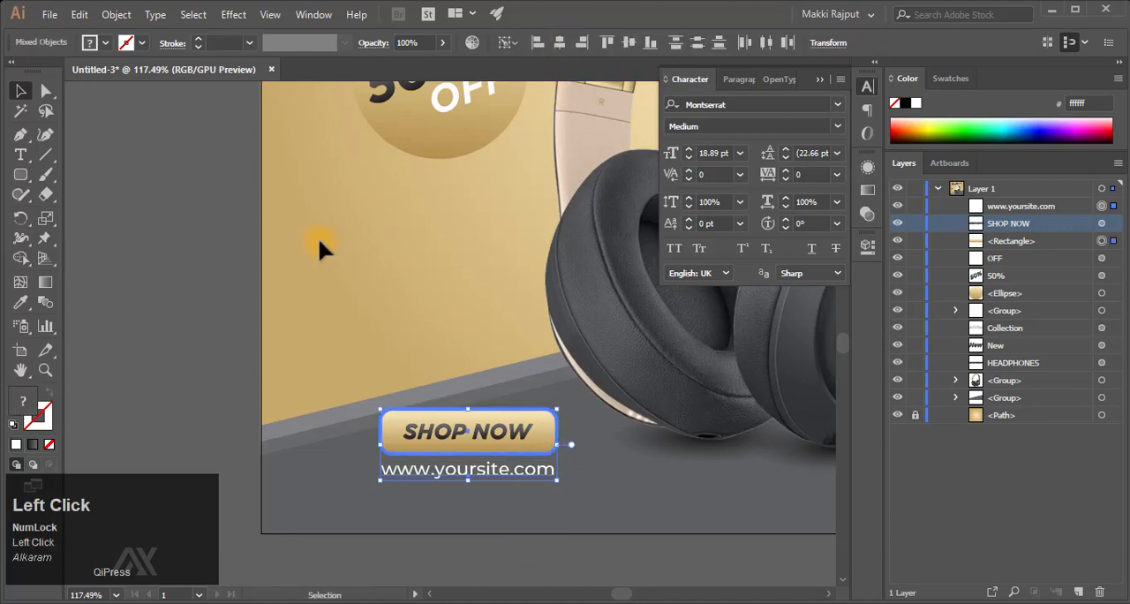
pyautogui.click(221, 354)
# - Nudge the headphones group about 20 px to the right and deselect it
pyautogui.hotkey('ctrl', '0')
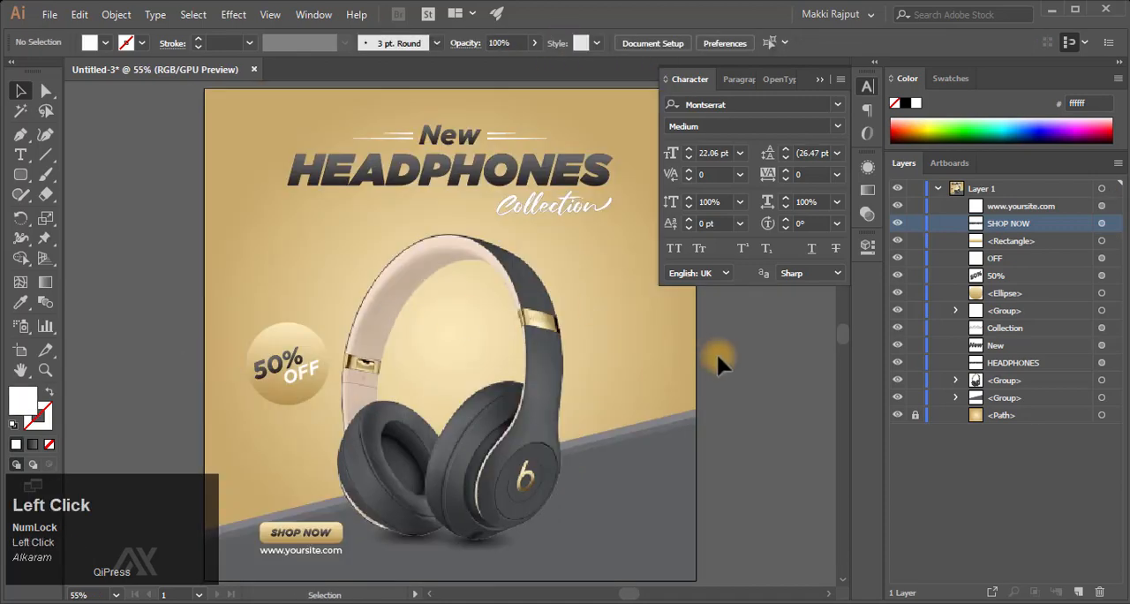
pyautogui.click(819, 79)
pyautogui.hotkey('ctrl', '-')
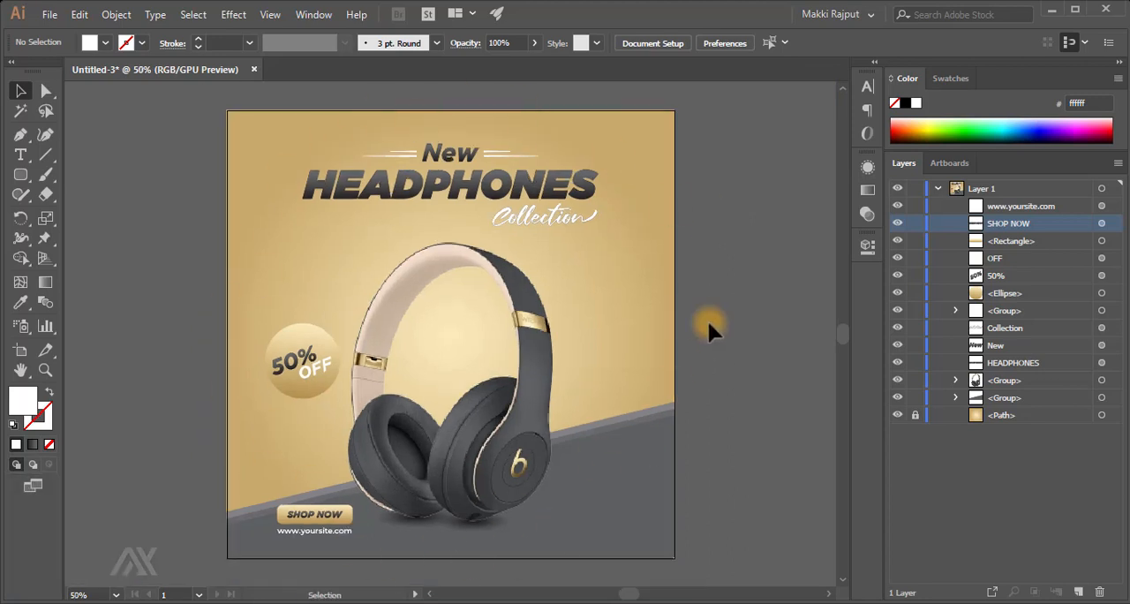
pyautogui.press('F9')
pyautogui.click(526, 389)
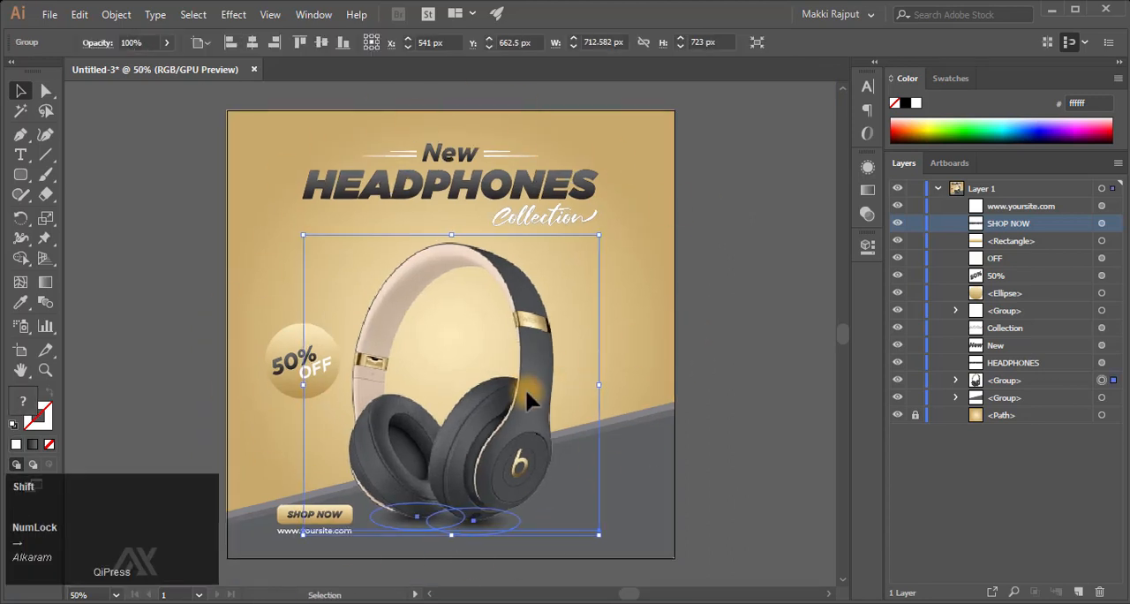
pyautogui.hotkey('shift', 'Right')
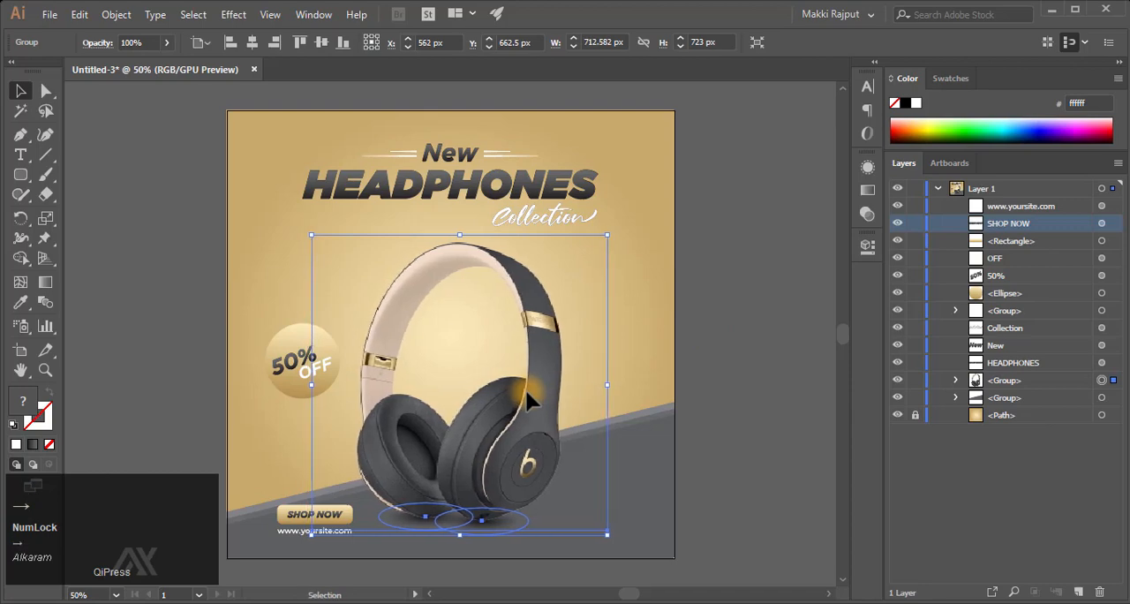
pyautogui.click(712, 352)
# - Draw an open curved path with the Pen tool from beside the left ear cup down towards the "SHOP NOW" button
pyautogui.press('z')
pyautogui.moveTo(285, 474); pyautogui.dragTo(472, 394)
pyautogui.scroll(-2, 471, 394)
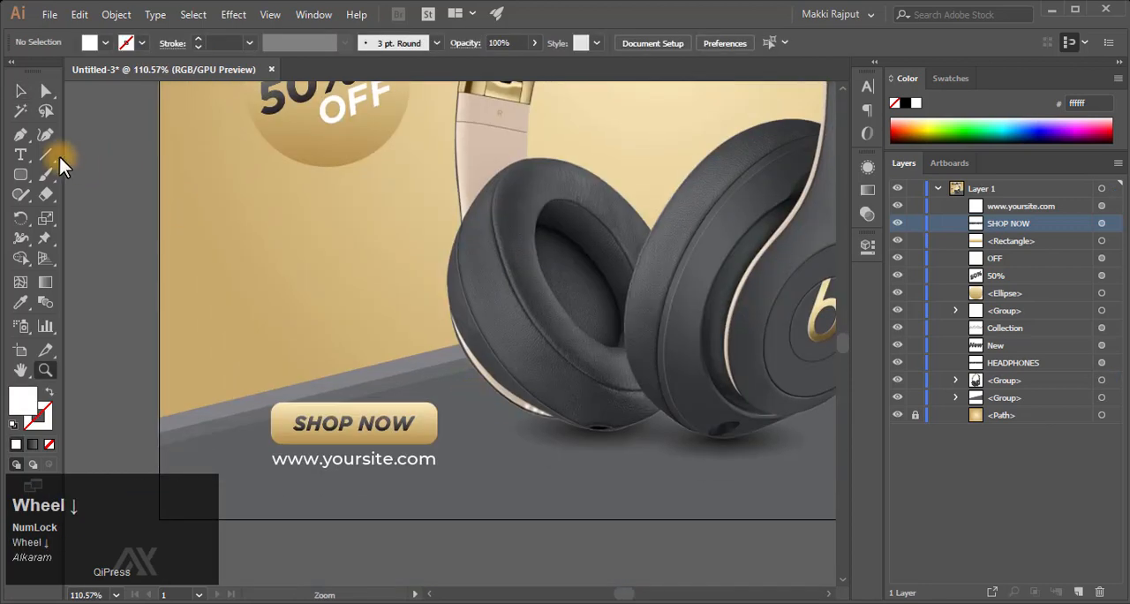
pyautogui.click(411, 253)
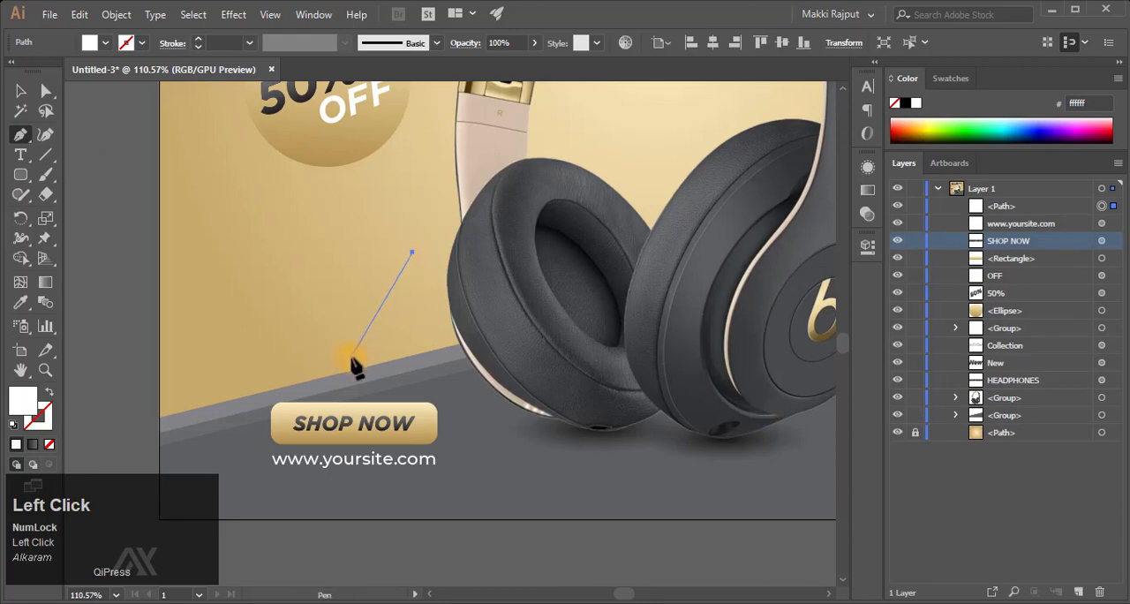
pyautogui.moveTo(353, 346); pyautogui.dragTo(344, 405)
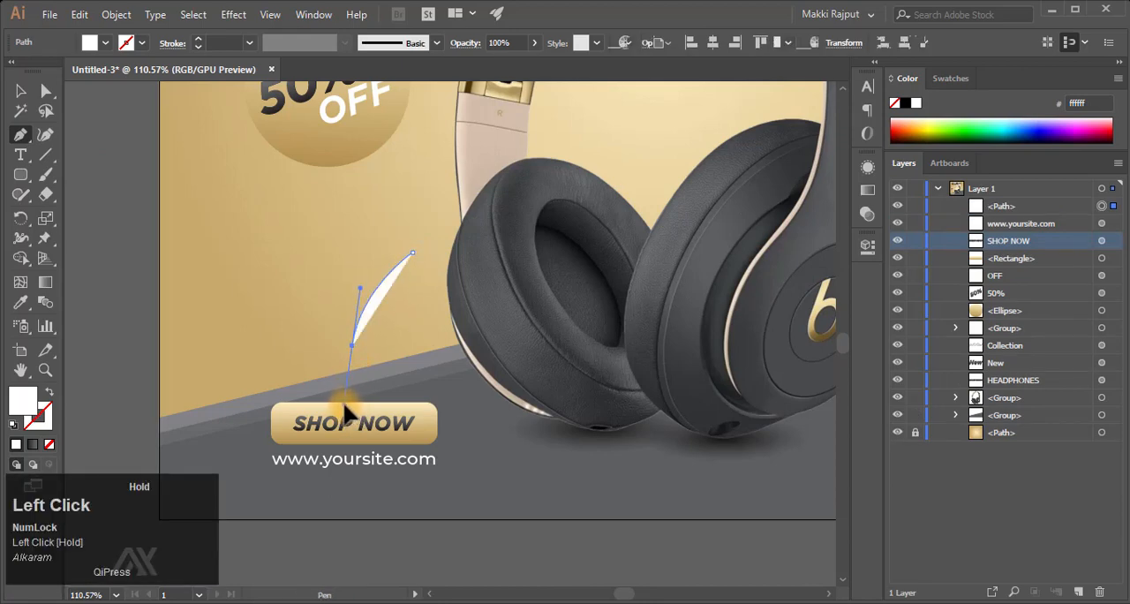
pyautogui.click(21, 90)
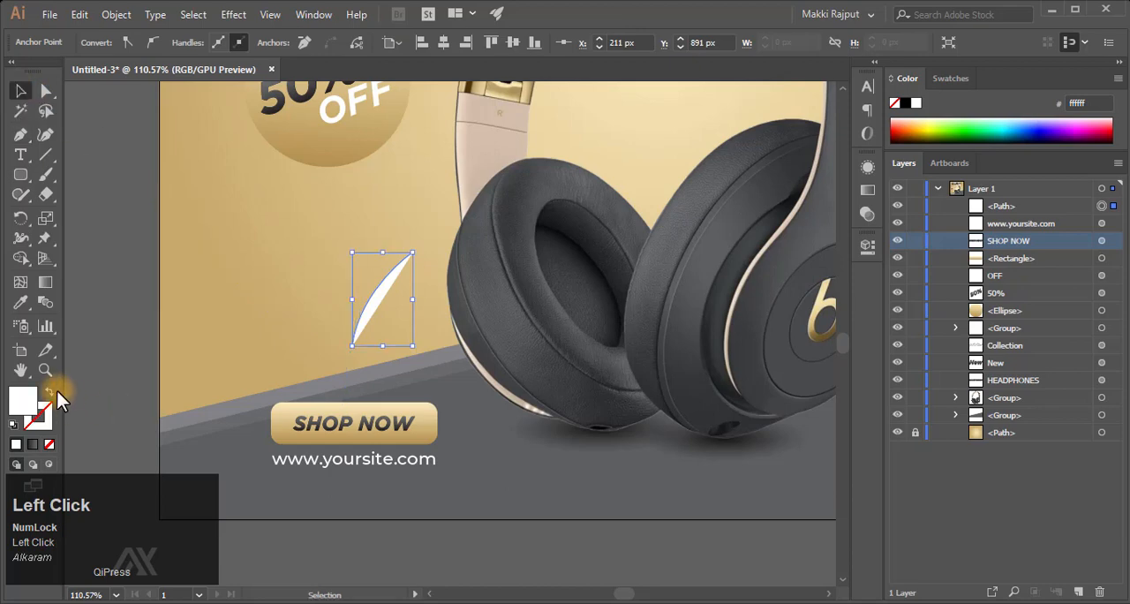
# - Give the curve a white 3 pt stroke without fill and apply the width profile tapered at both ends
pyautogui.click(377, 280)
pyautogui.click(344, 43)
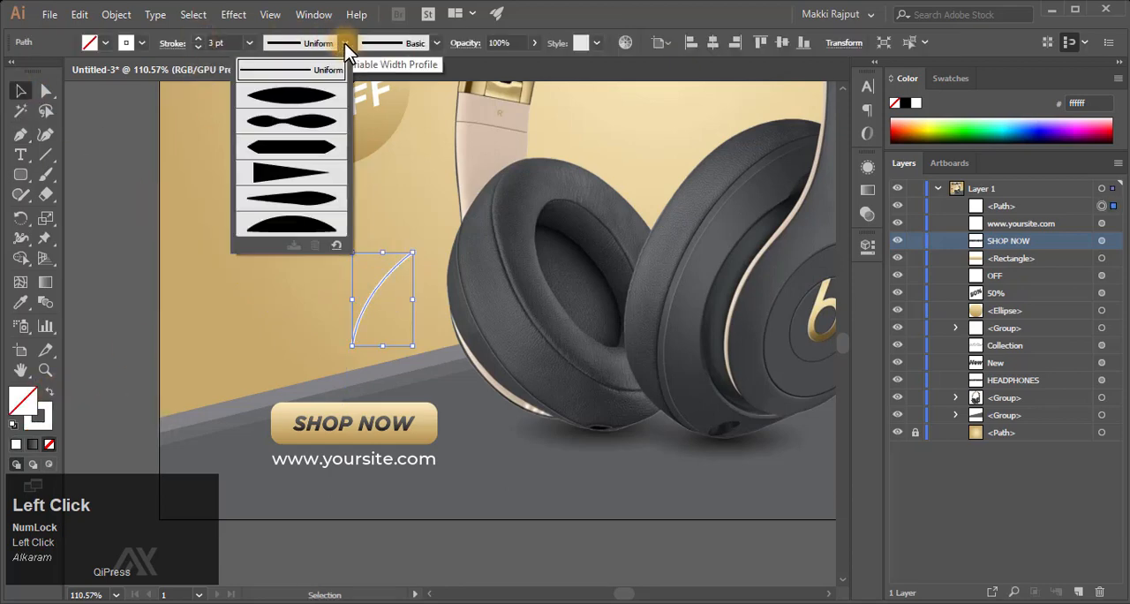
pyautogui.click(288, 95)
# - Add an arrowhead to the curve's lower end, scale the arrowhead to 80%, and deselect the curve
pyautogui.click(170, 43)
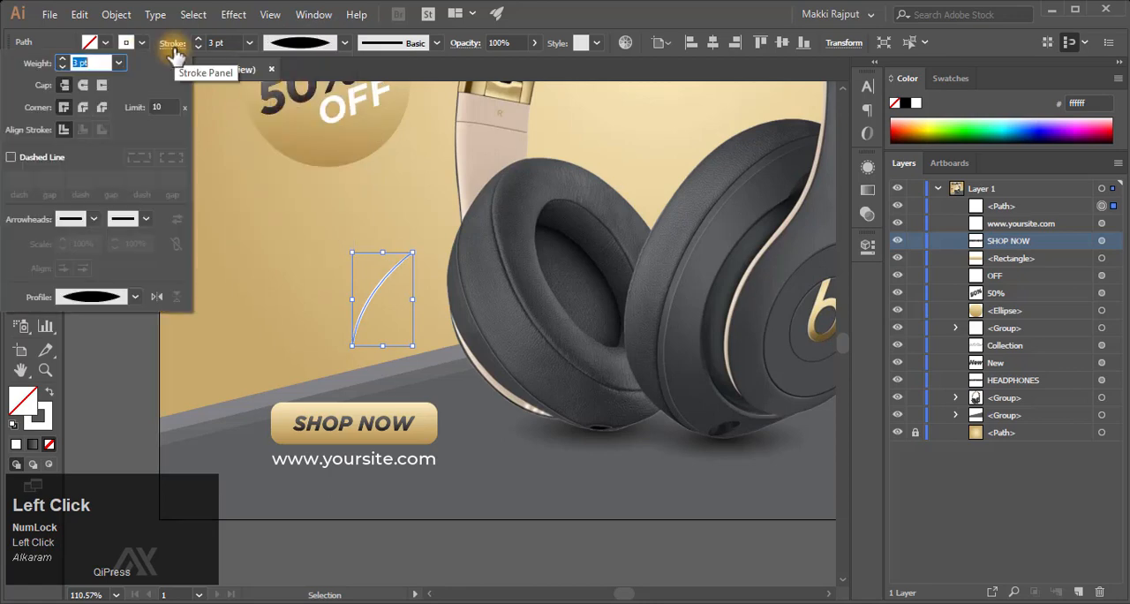
pyautogui.click(144, 219)
pyautogui.click(91, 270)
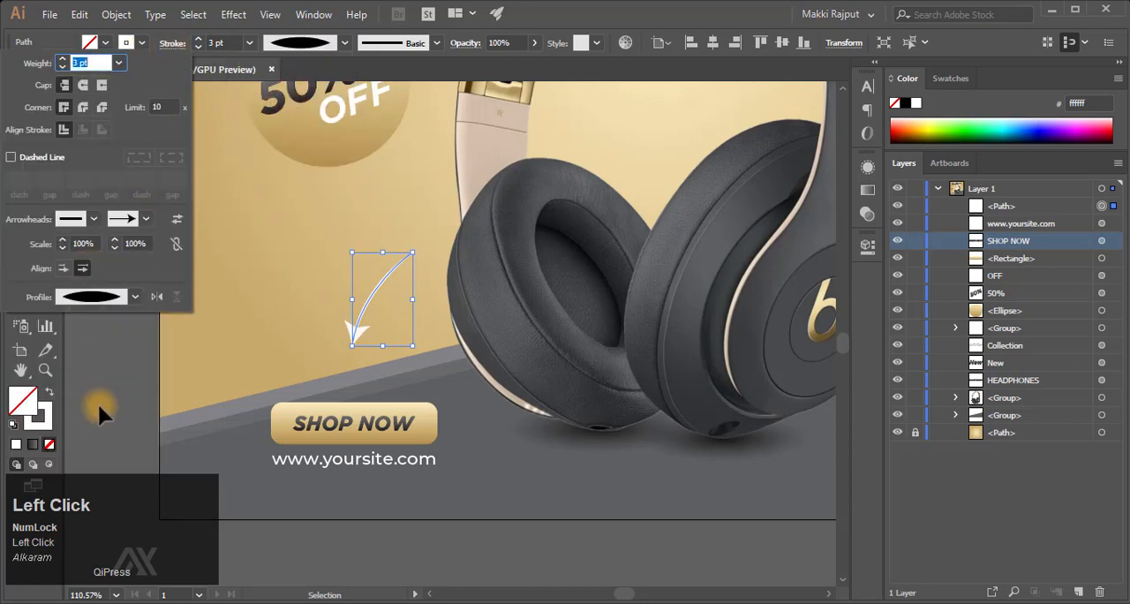
pyautogui.click(116, 249)
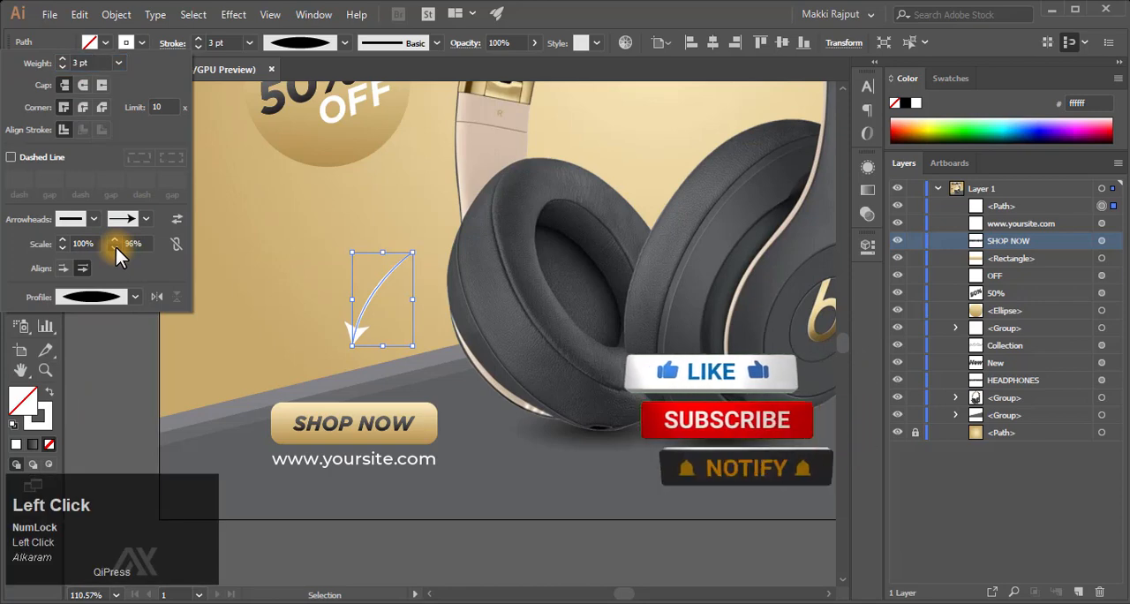
pyautogui.moveTo(115, 247); pyautogui.dragTo(114, 248)
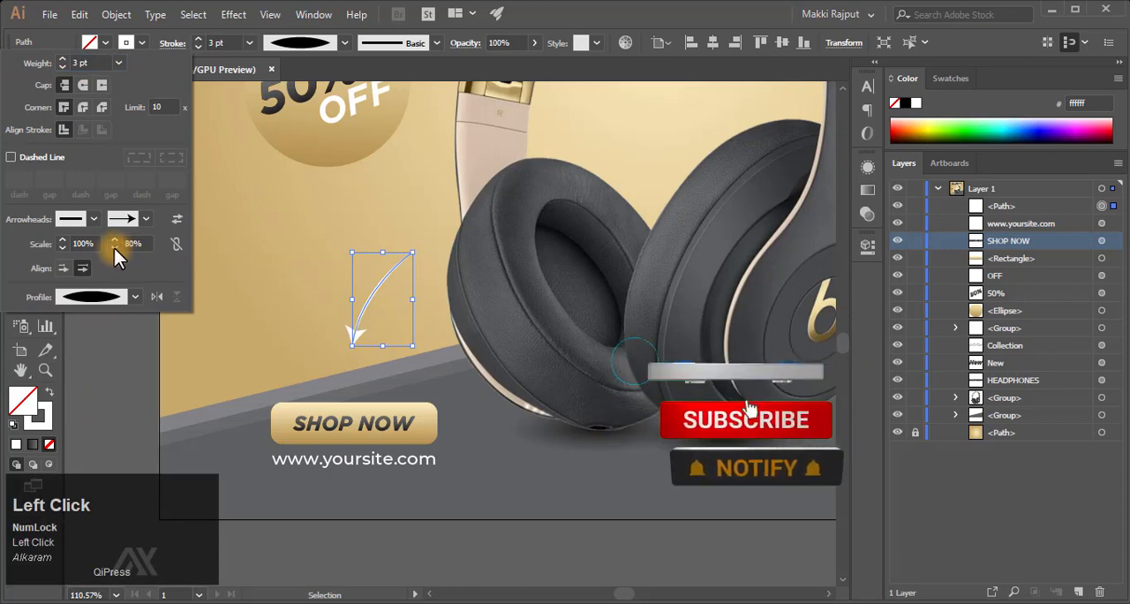
pyautogui.click(118, 342)
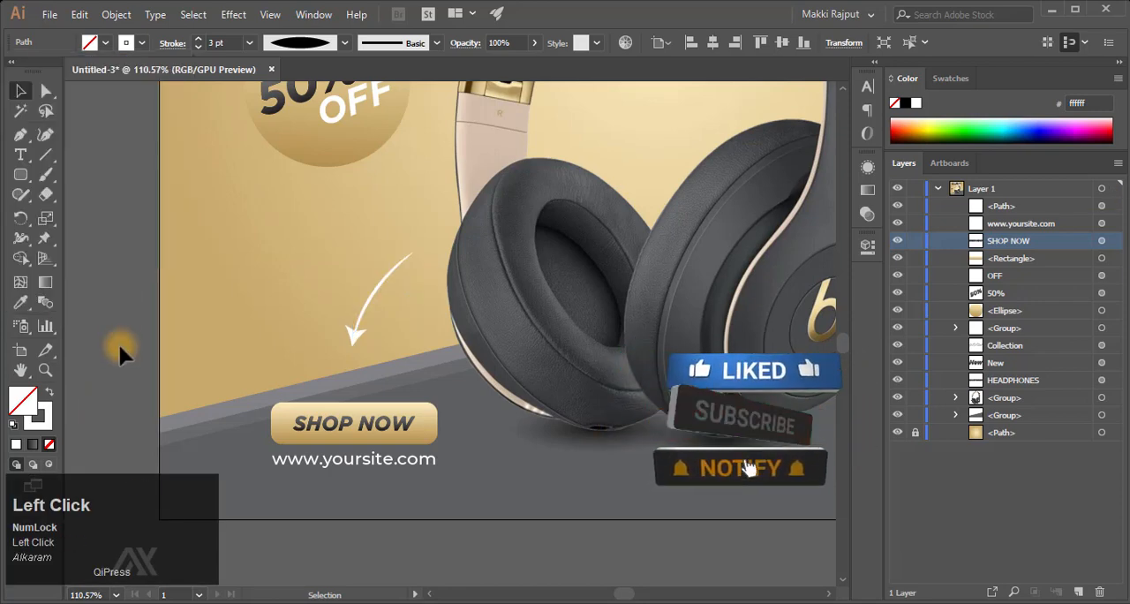
# - Set the curved arrow's stroke weight to 7 pt and its arrowhead scale to 50%
pyautogui.click(387, 293)
pyautogui.press('F9')
pyautogui.click(215, 42)
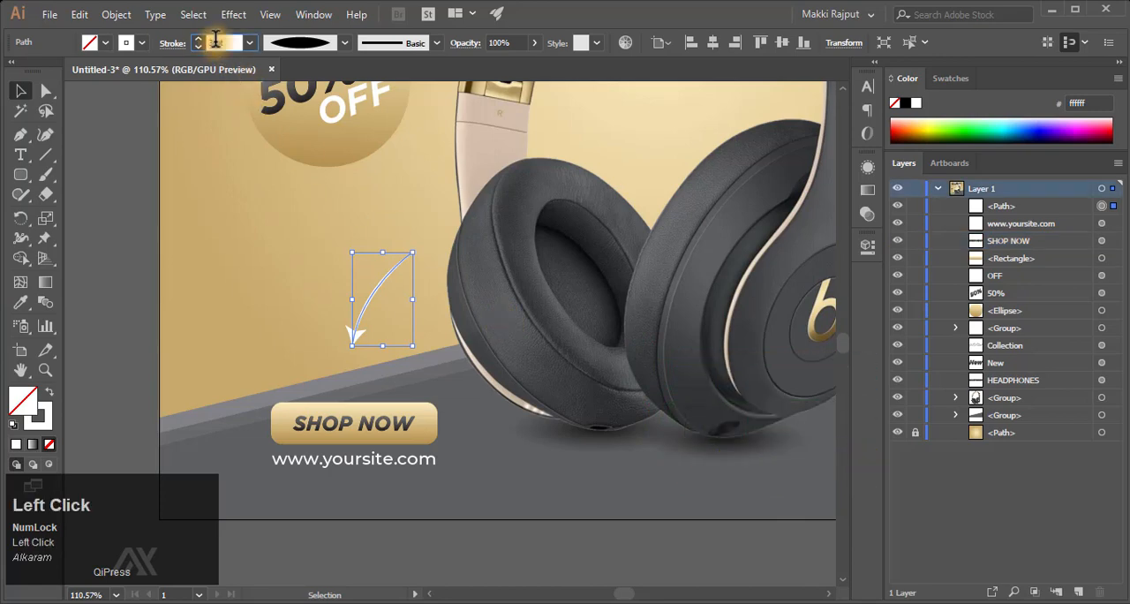
pyautogui.write('7')
pyautogui.press('Return')
pyautogui.click(170, 42)
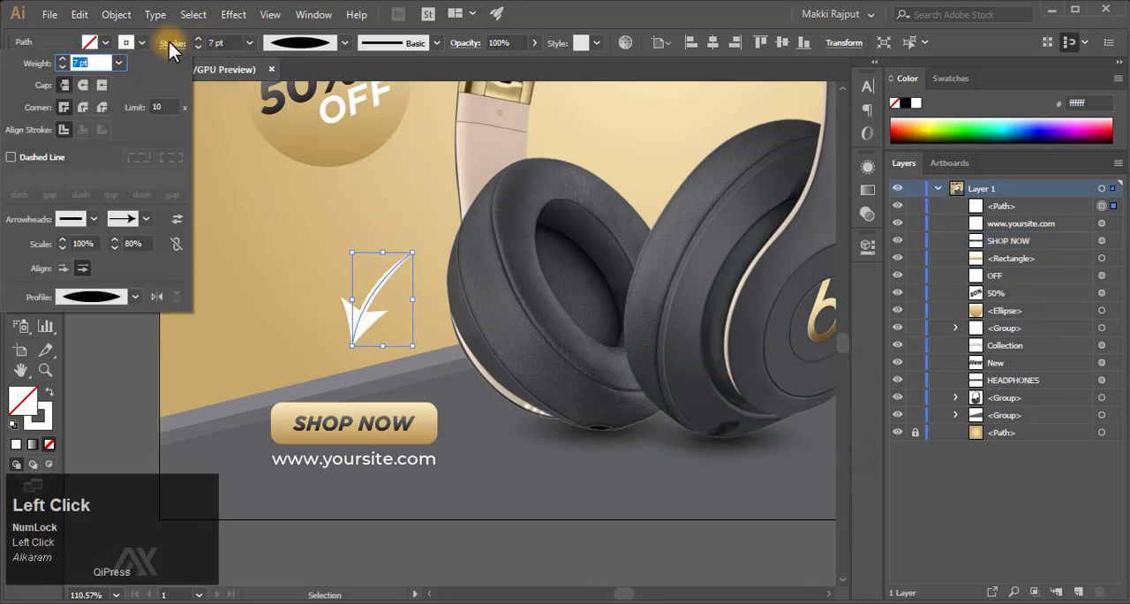
pyautogui.moveTo(133, 243); pyautogui.dragTo(91, 243)
pyautogui.write('50')
pyautogui.press('Return')
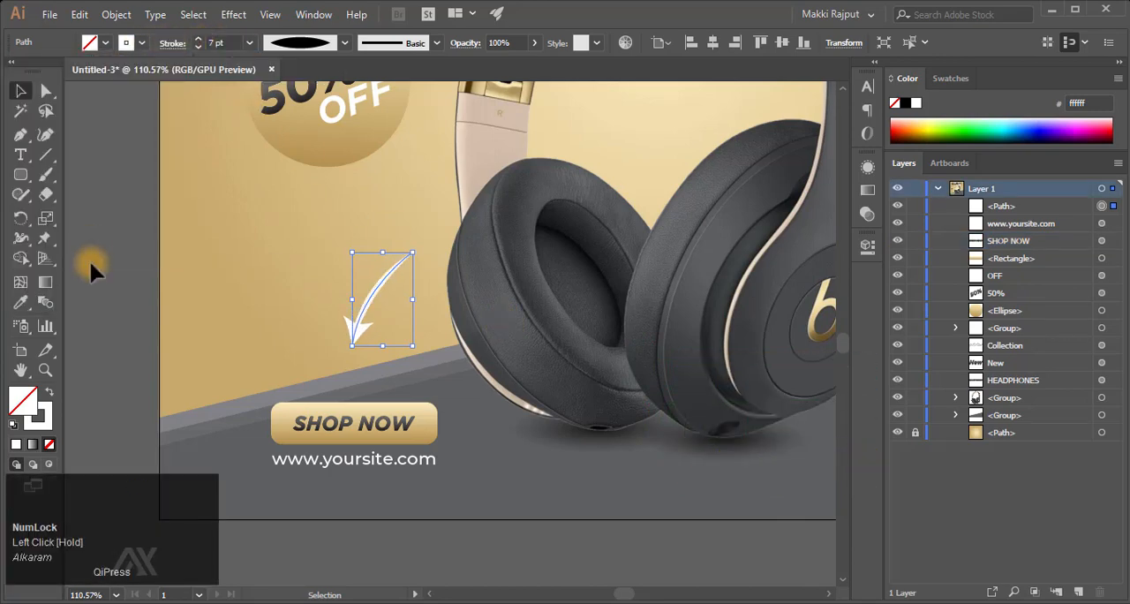
# - Reshape the arrow with Direct Selection by raising its upper end, shifting its tip slightly and increasing its curvature
pyautogui.click(344, 320)
pyautogui.press('a')
pyautogui.click(413, 254)
pyautogui.moveTo(413, 256); pyautogui.dragTo(421, 228)
pyautogui.click(353, 346)
pyautogui.moveTo(352, 344); pyautogui.dragTo(360, 350)
pyautogui.hotkey('ctrl', 'z')
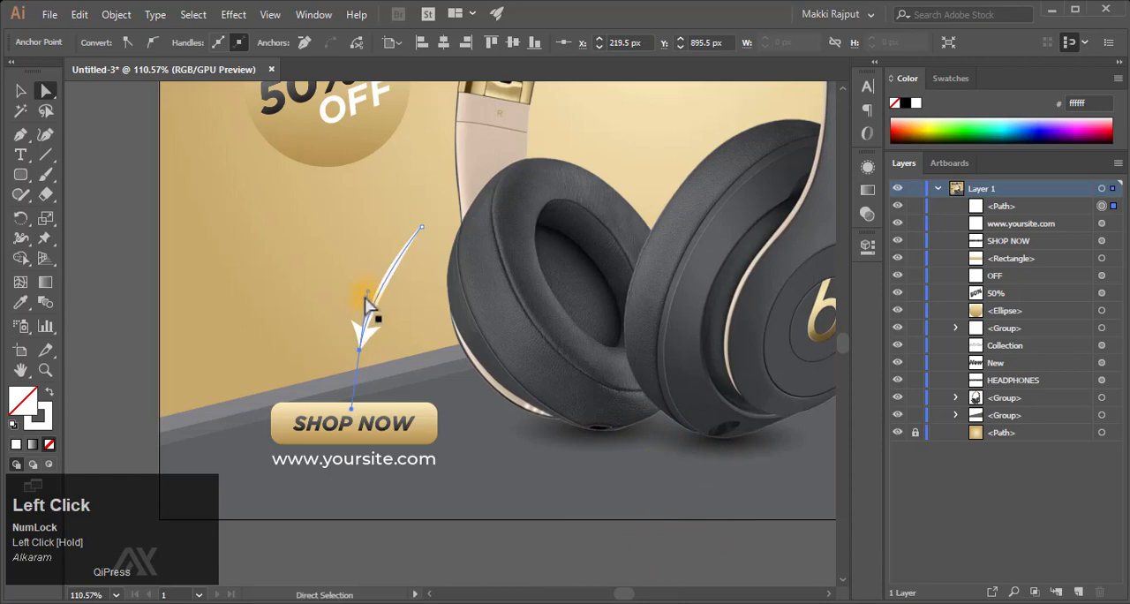
pyautogui.moveTo(372, 296); pyautogui.dragTo(365, 263)
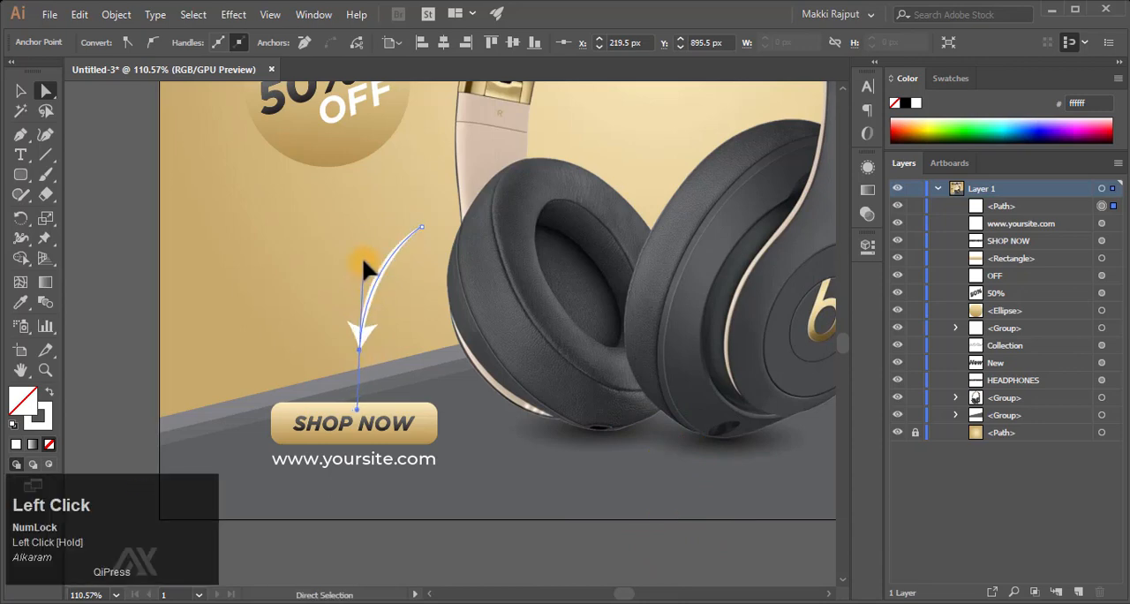
pyautogui.click(143, 265)
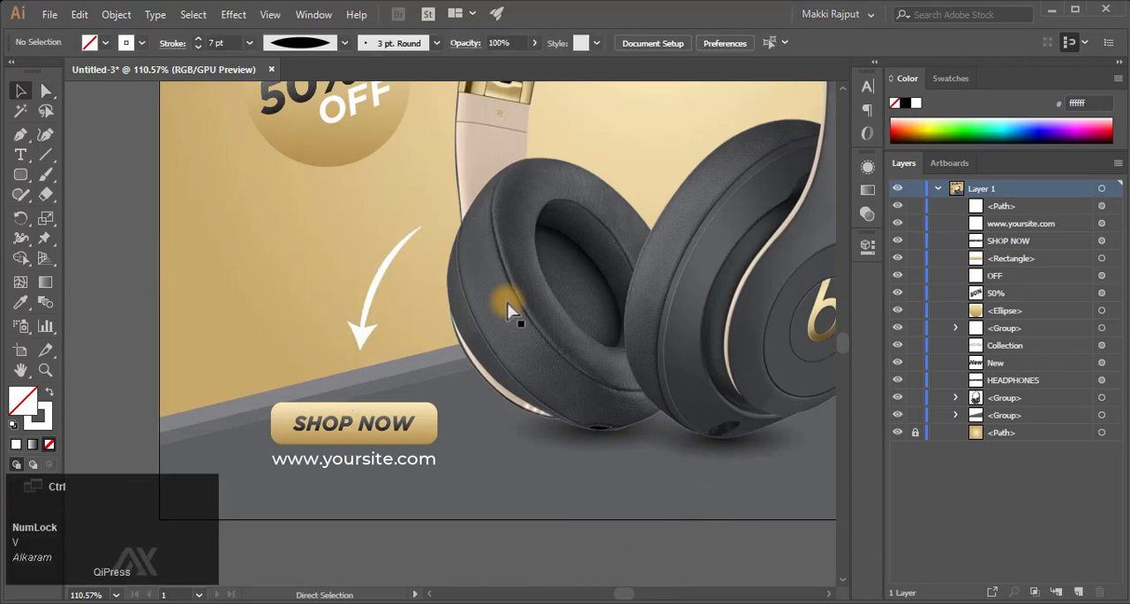
# - Add the Facebook, Instagram and X icon images to the design, scale them down, and move them to the artboard's upper right
pyautogui.hotkey('ctrl', '0')
pyautogui.hotkey('ctrl', 'v')
pyautogui.keyDown('shift'); pyautogui.moveTo(568, 514); pyautogui.dragTo(200, 143); pyautogui.keyUp('shift')
pyautogui.moveTo(169, 104); pyautogui.dragTo(655, 177)
# - Move the three social icons down onto the grey area at the artboard's lower right
pyautogui.press('z')
pyautogui.moveTo(665, 127); pyautogui.dragTo(765, 192)
pyautogui.scroll(-1, 631, 162)
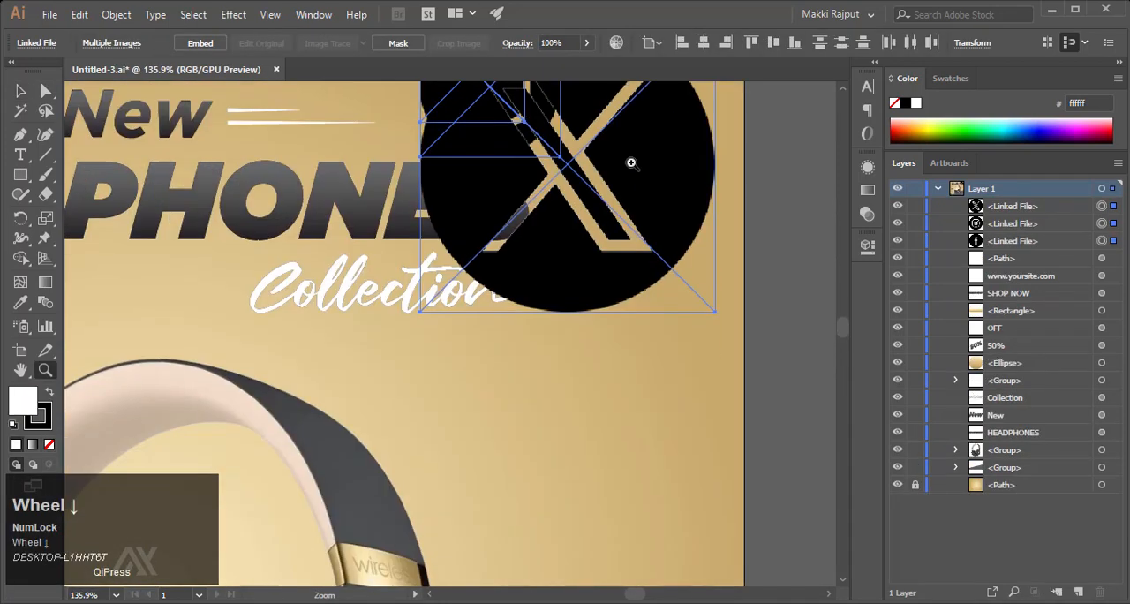
pyautogui.press('v')
pyautogui.moveTo(633, 166); pyautogui.dragTo(607, 500)
pyautogui.scroll(-5, 603, 353)
pyautogui.hotkey('ctrl', '-')
pyautogui.hotkey('ctrl', '-')
pyautogui.scroll(-6, 597, 330)
pyautogui.moveTo(453, 114); pyautogui.dragTo(459, 380)
# - Embed the three linked social icon images in the document and deselect them
pyautogui.press('z')
pyautogui.moveTo(518, 358); pyautogui.dragTo(589, 360)
pyautogui.click(195, 43)
pyautogui.press('v')
pyautogui.click(691, 275)
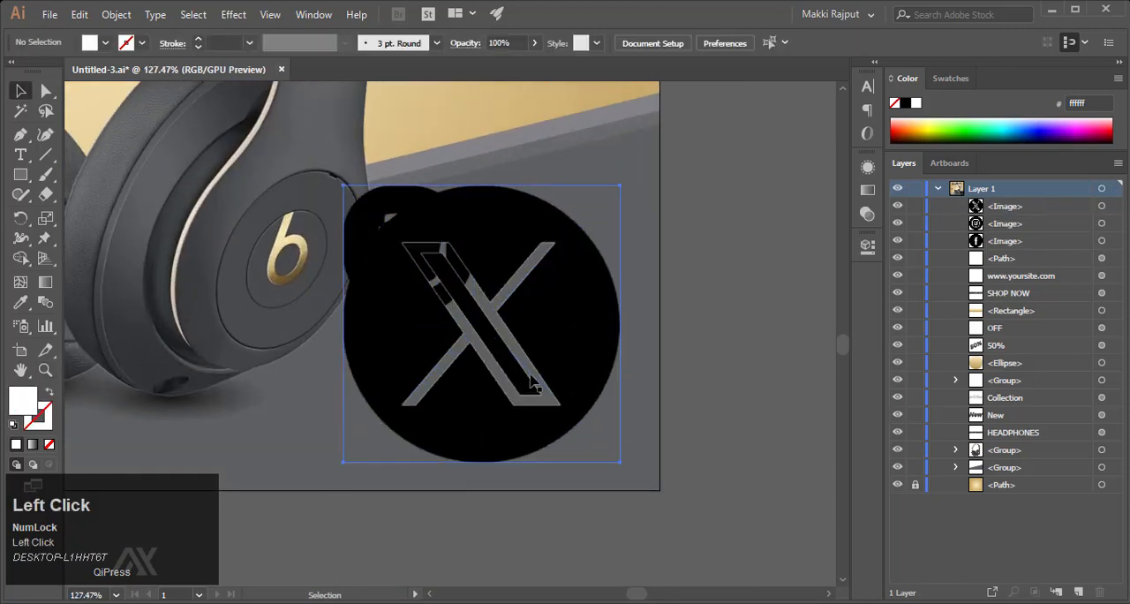
# - Scale down the X and Instagram icons and place them side by side in the grey area at the artboard's lower right
pyautogui.moveTo(455, 386); pyautogui.dragTo(582, 412)
pyautogui.moveTo(749, 211); pyautogui.dragTo(568, 371)
pyautogui.moveTo(462, 254); pyautogui.dragTo(520, 391)
pyautogui.moveTo(530, 324); pyautogui.dragTo(727, 376)
pyautogui.click(270, 14)
pyautogui.click(367, 534)
pyautogui.keyDown('shift'); pyautogui.click(575, 379); pyautogui.keyUp('shift')
pyautogui.click(676, 359)
pyautogui.press('z')
pyautogui.press('v')
pyautogui.click(270, 14)
pyautogui.click(353, 536)
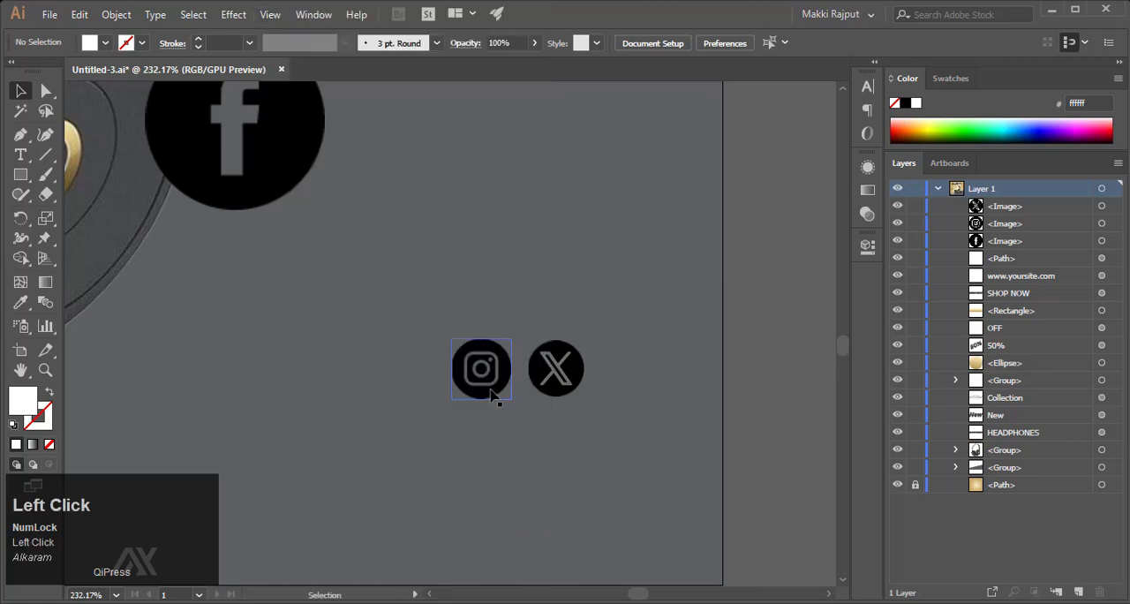
# - Shrink the Instagram icon slightly to match the size of the X icon beside it
pyautogui.moveTo(490, 389); pyautogui.dragTo(462, 375)
pyautogui.keyDown('shift'); pyautogui.click(556, 370); pyautogui.keyUp('shift')
pyautogui.click(744, 335)
# - Scale the Facebook icon down to the size of the other two and place it in their row beside the Instagram icon
pyautogui.click(244, 132)
pyautogui.moveTo(244, 131); pyautogui.dragTo(365, 318)
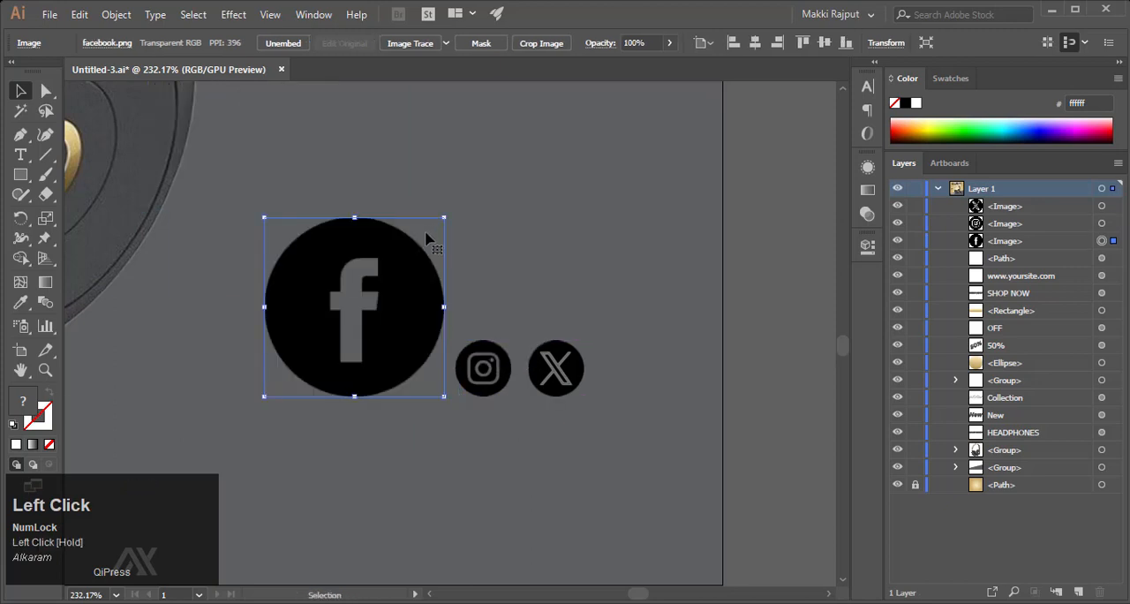
pyautogui.moveTo(442, 215); pyautogui.dragTo(378, 339)
pyautogui.keyDown('shift'); pyautogui.click(557, 369); pyautogui.keyUp('shift')
pyautogui.click(556, 369)
pyautogui.click(794, 46)
pyautogui.click(417, 374)
pyautogui.click(436, 230)
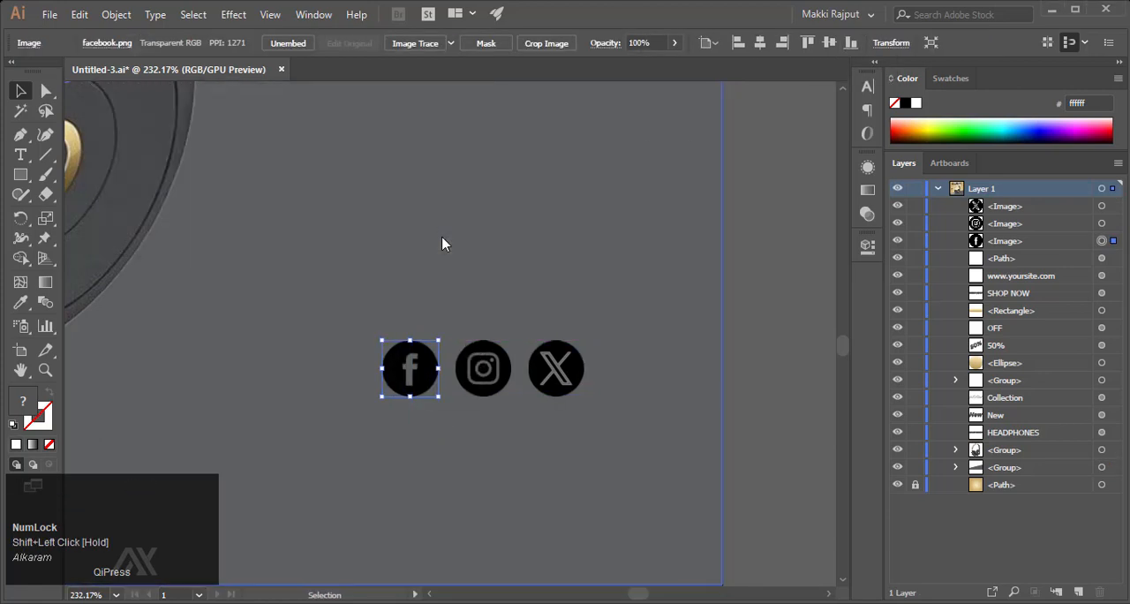
# - Apply Image Trace to the Facebook, Instagram and X icons one after another and deselect
pyautogui.keyDown('shift'); pyautogui.click(487, 380); pyautogui.keyUp('shift')
pyautogui.click(423, 369)
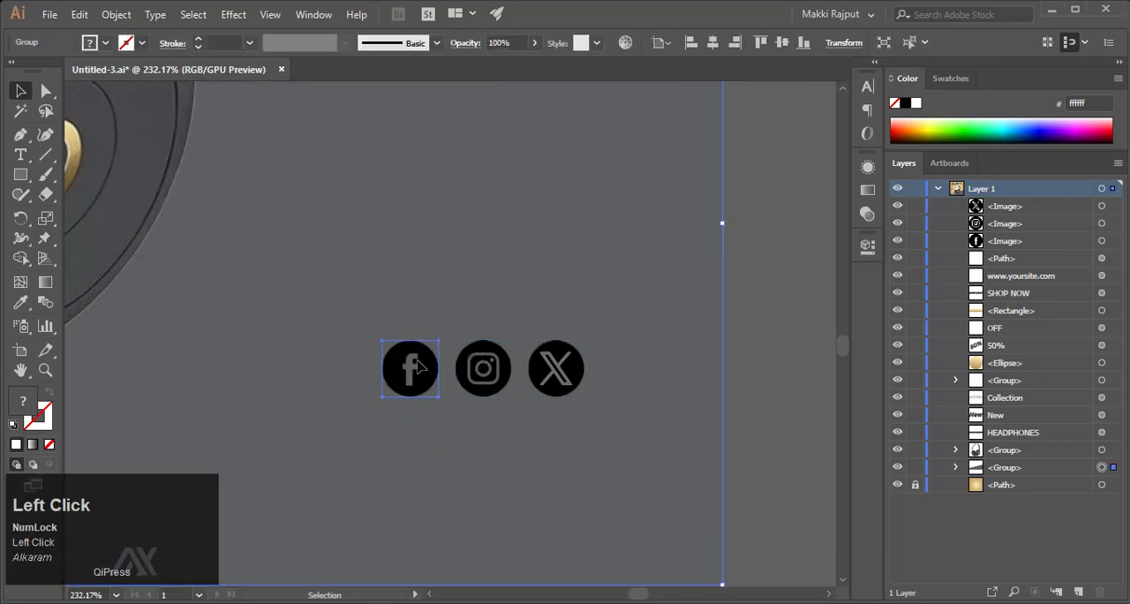
pyautogui.click(406, 44)
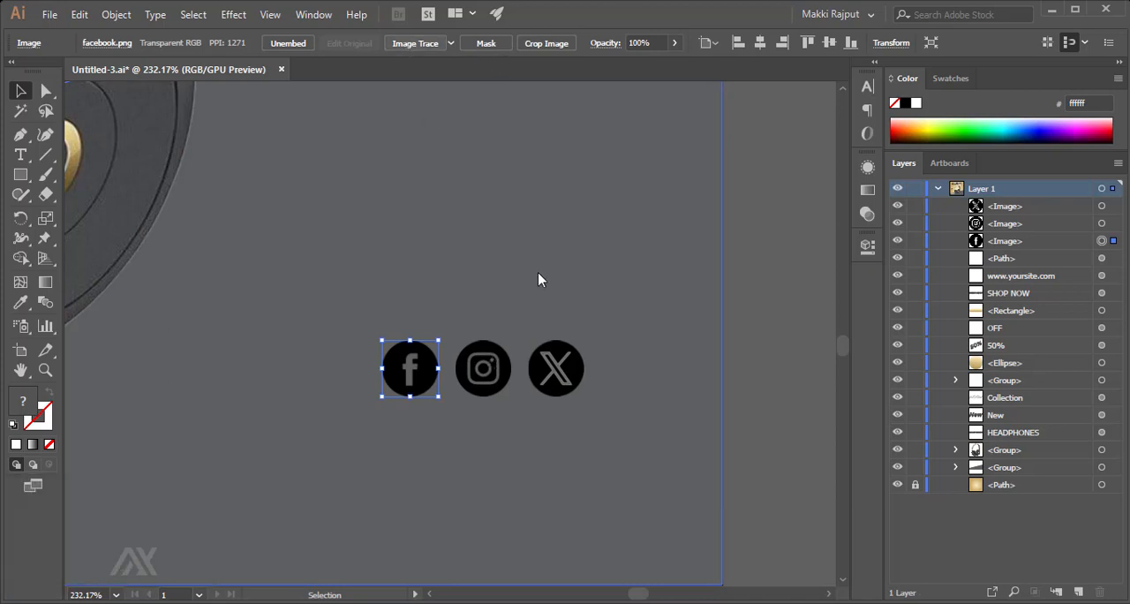
pyautogui.click(422, 46)
pyautogui.click(489, 363)
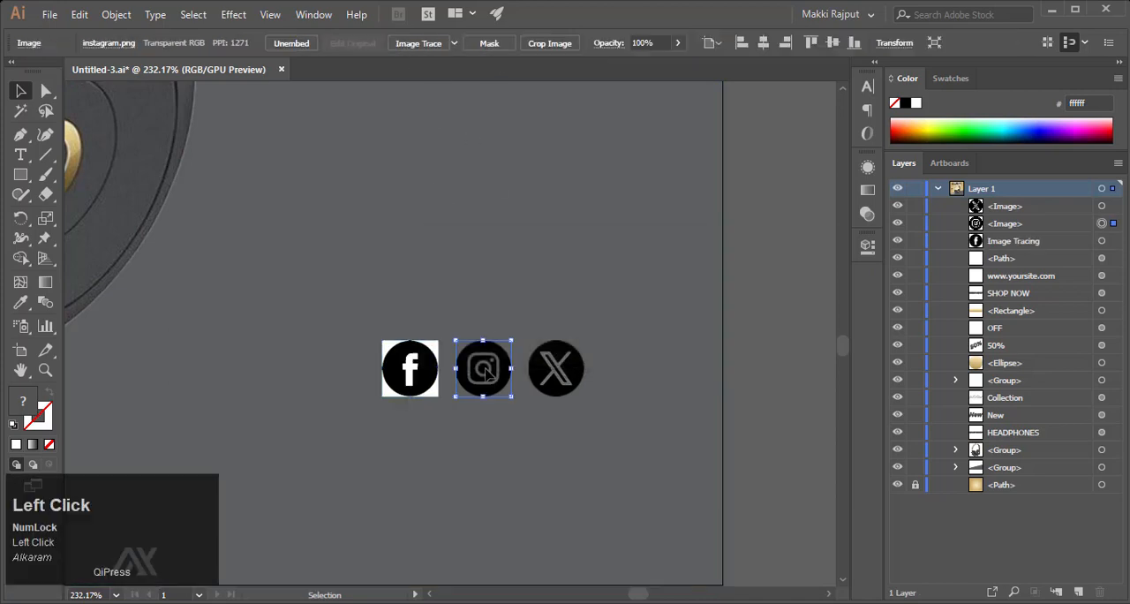
pyautogui.click(420, 51)
pyautogui.click(556, 367)
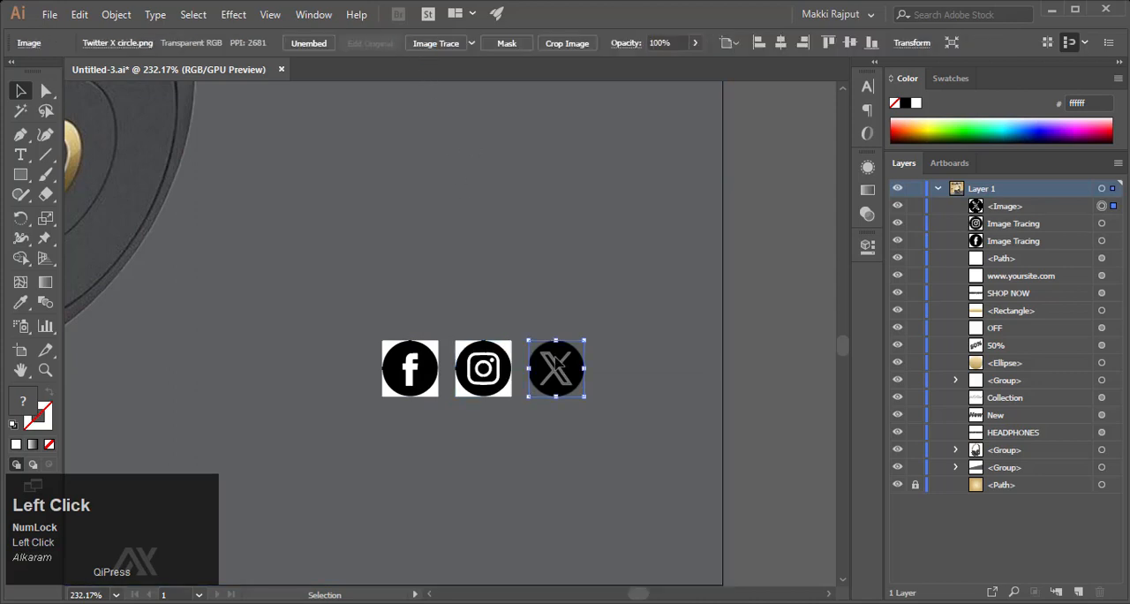
pyautogui.click(448, 49)
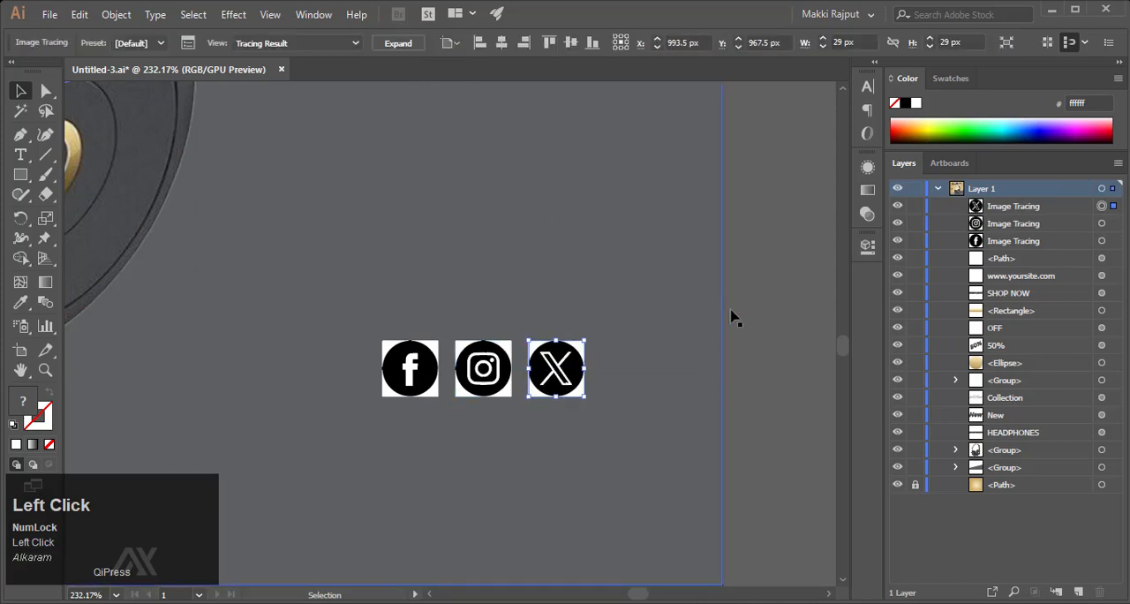
pyautogui.click(671, 303)
pyautogui.keyDown('ctrl'); pyautogui.click(435, 350); pyautogui.keyUp('ctrl')
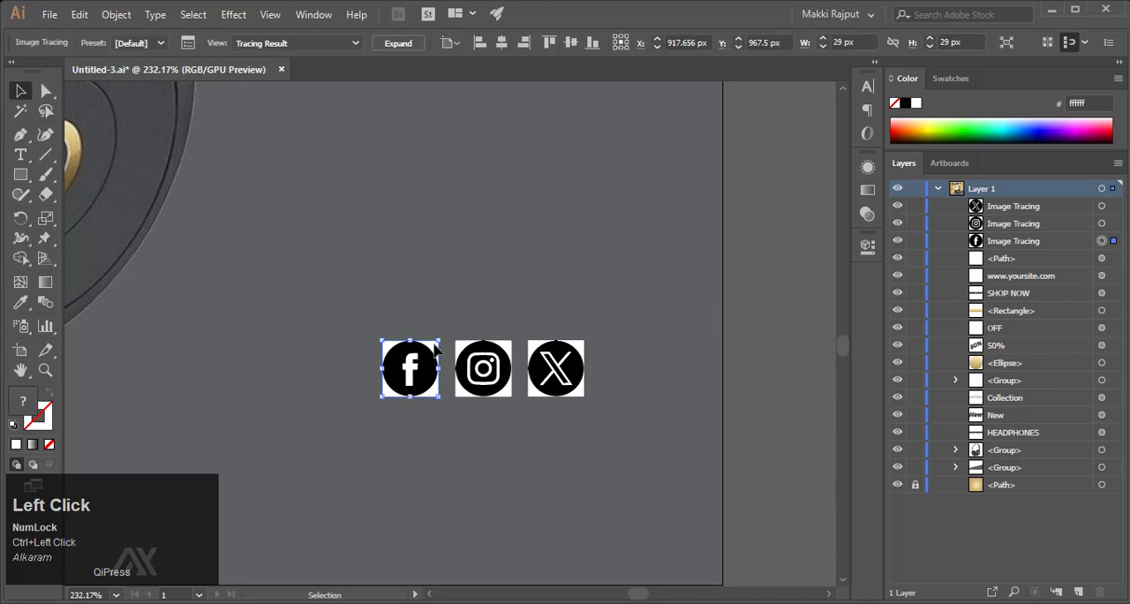
pyautogui.press('Delete')
pyautogui.hotkey('ctrl', 'z')
pyautogui.click(565, 307)
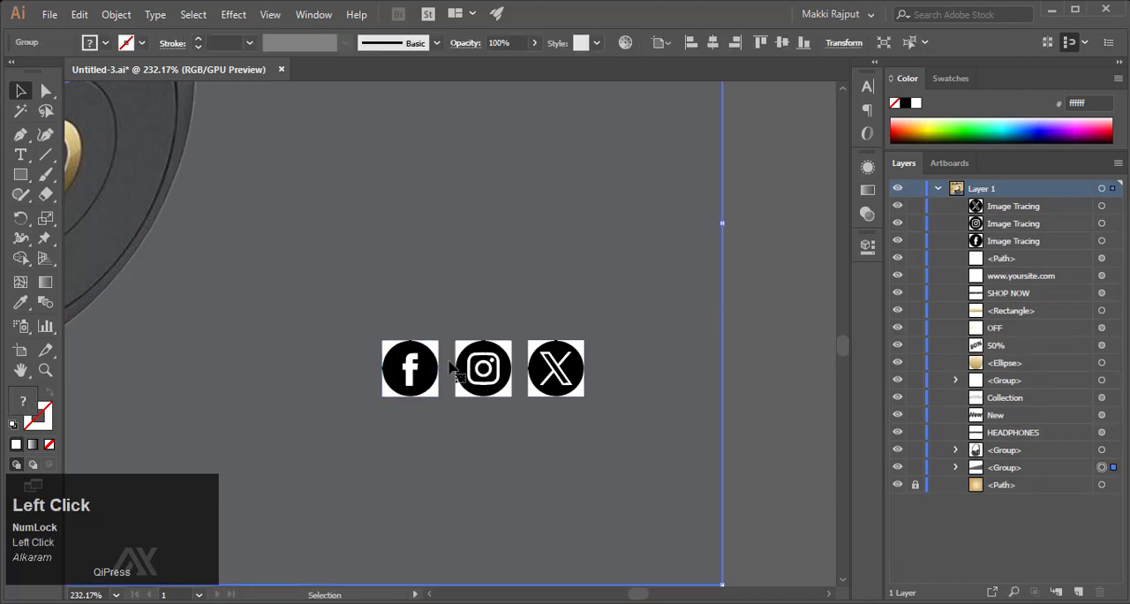
# - Expand the Facebook, Instagram and X image tracings into editable vector groups and deselect
pyautogui.keyDown('ctrl'); pyautogui.click(410, 369); pyautogui.keyUp('ctrl')
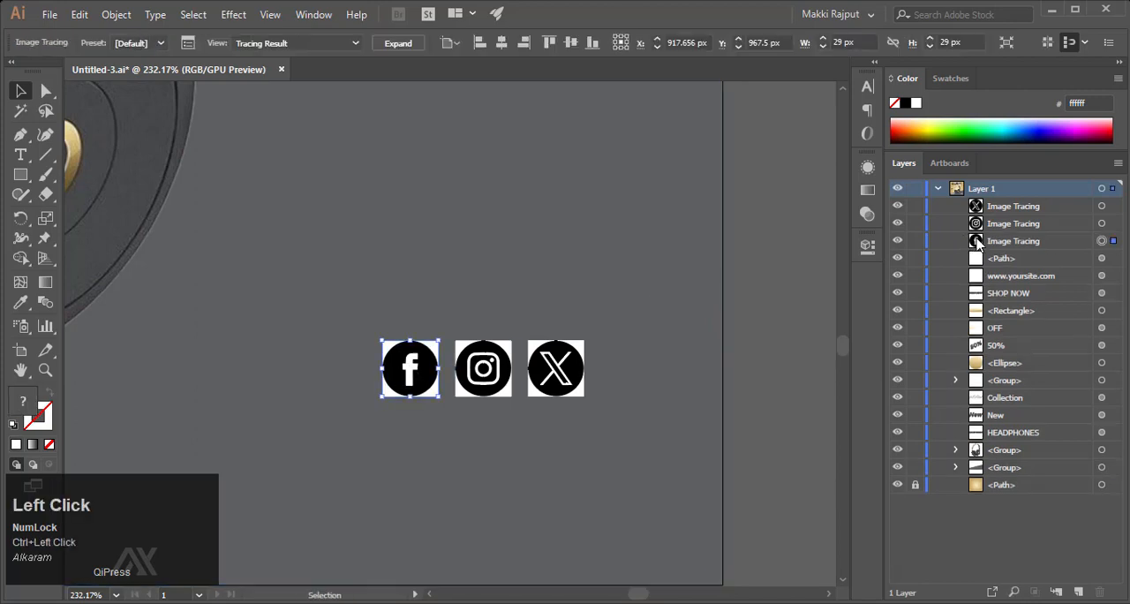
pyautogui.click(399, 42)
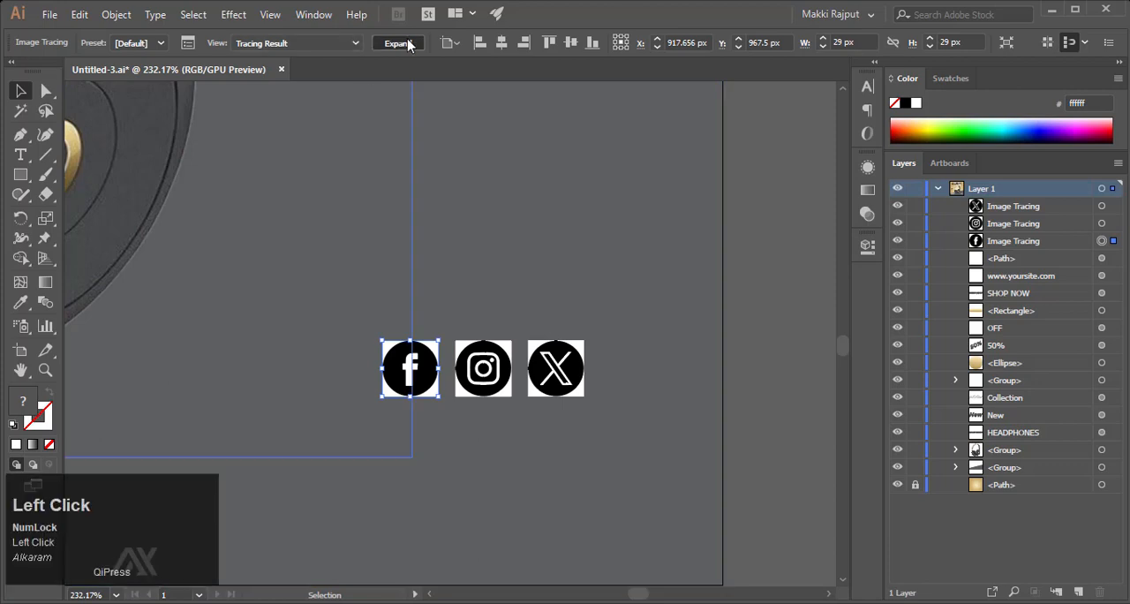
pyautogui.keyDown('ctrl'); pyautogui.click(480, 353); pyautogui.keyUp('ctrl')
pyautogui.click(398, 42)
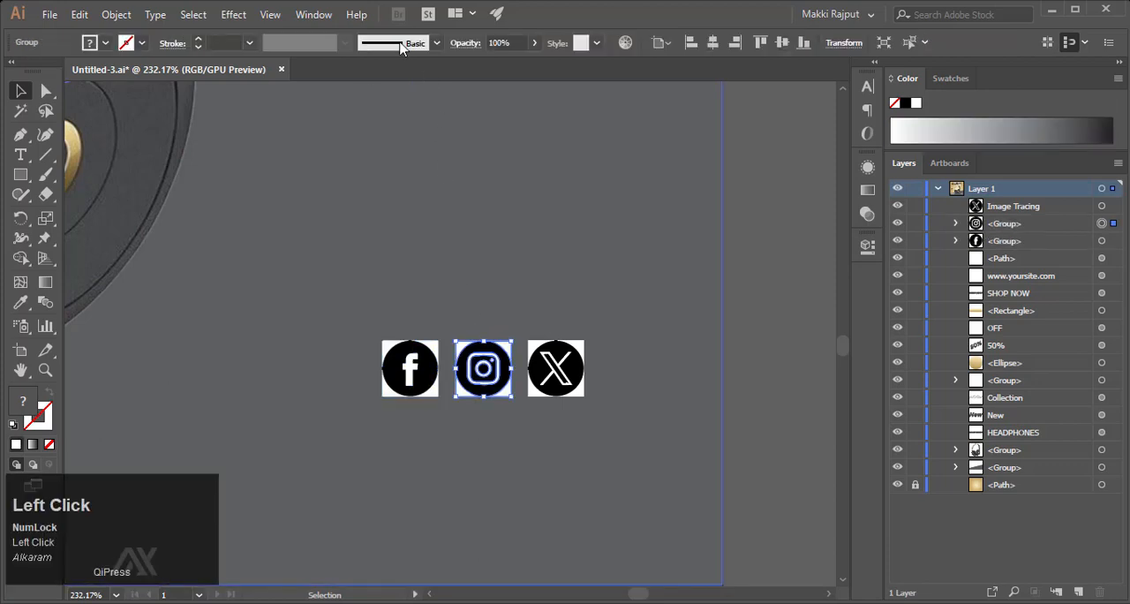
pyautogui.keyDown('ctrl'); pyautogui.click(555, 353); pyautogui.keyUp('ctrl')
pyautogui.click(398, 42)
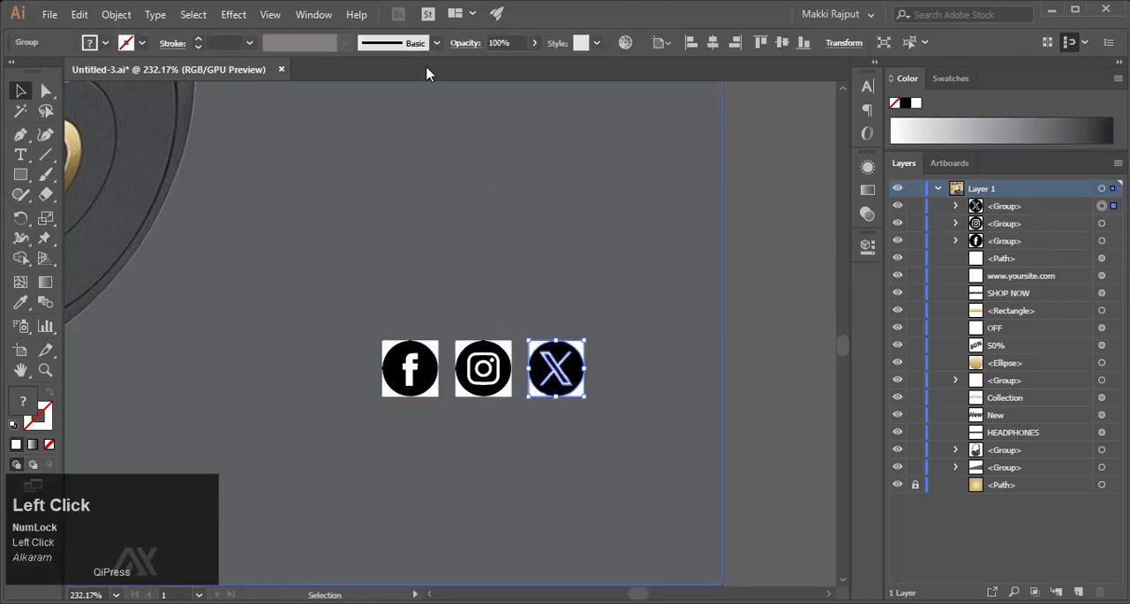
pyautogui.click(654, 355)
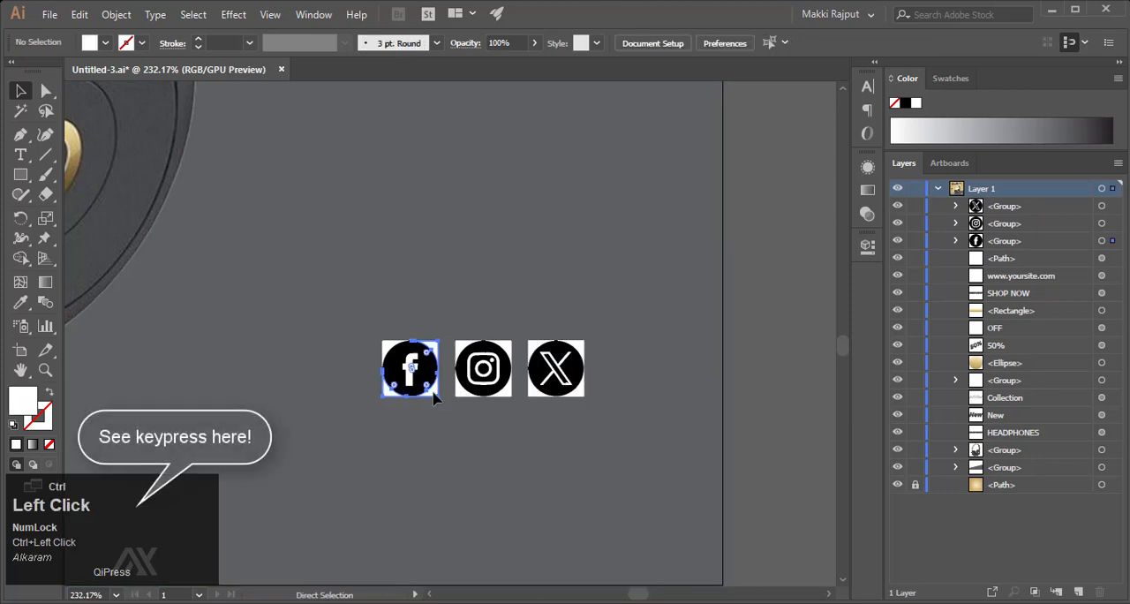
# - Delete the white background pieces and the white letter f from the Facebook icon
pyautogui.press('Delete')
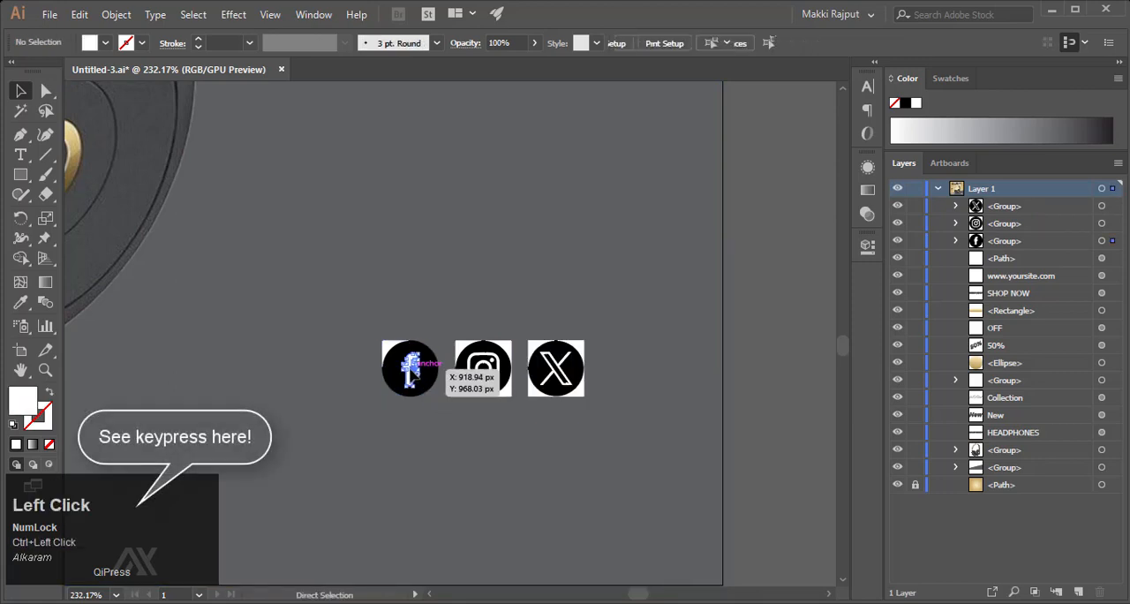
pyautogui.press('Delete')
pyautogui.press('ctrl')
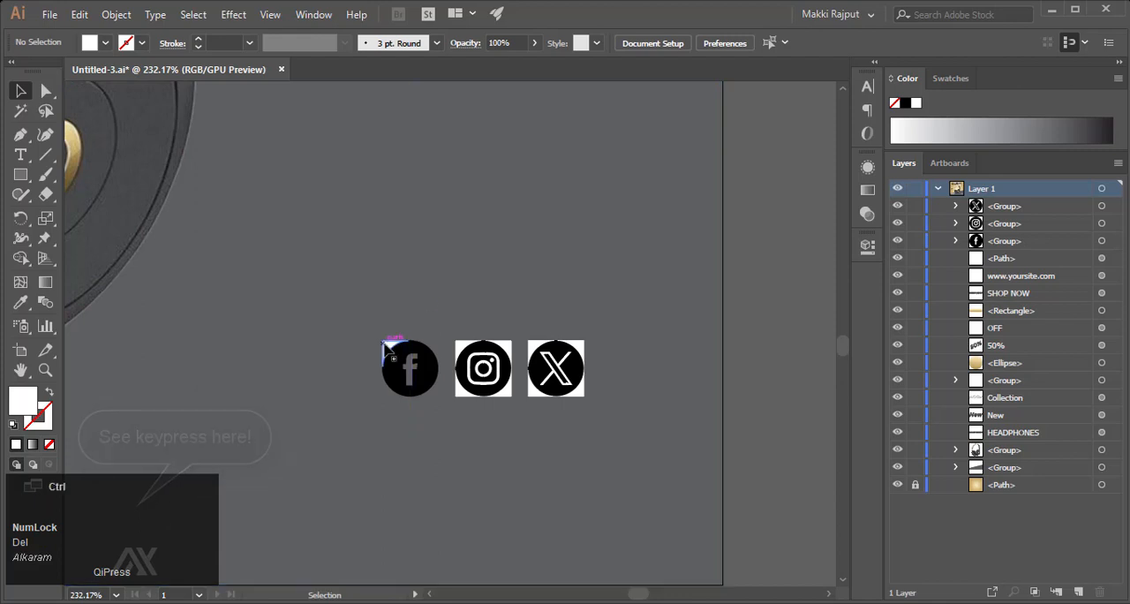
pyautogui.press('Delete')
# - Delete the white background pieces around the Instagram icon's black circle
pyautogui.click(510, 353)
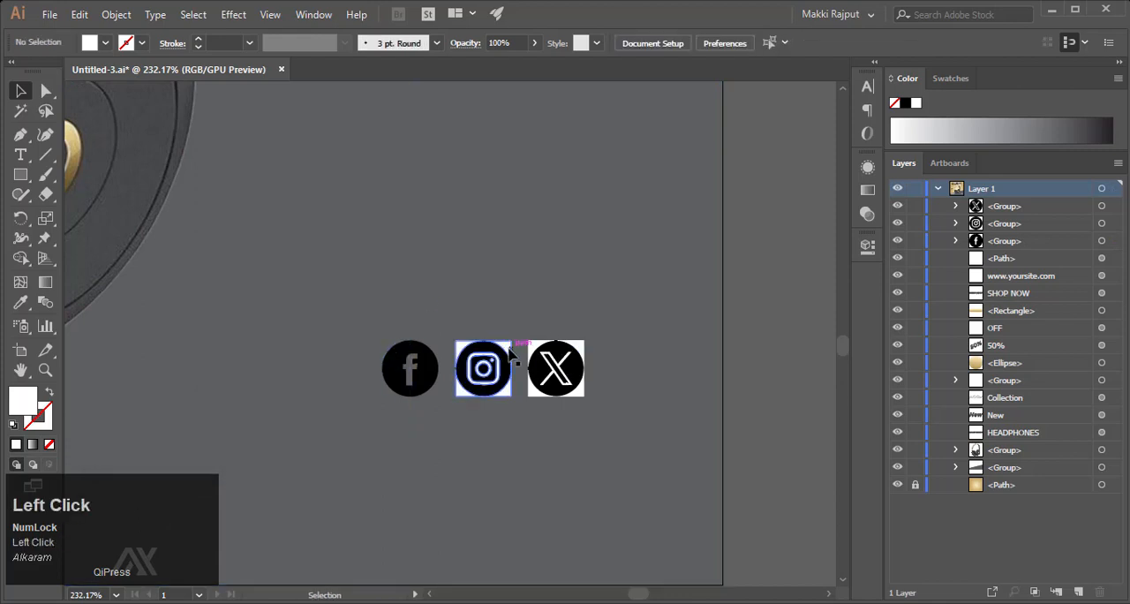
pyautogui.click(755, 315)
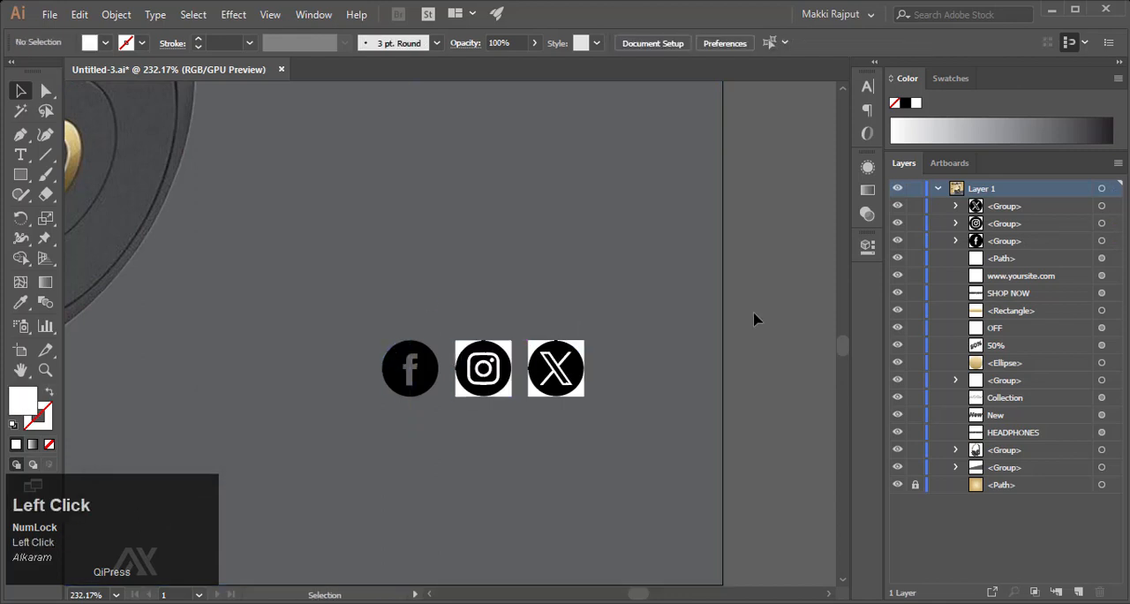
pyautogui.keyDown('ctrl'); pyautogui.click(511, 353); pyautogui.keyUp('ctrl')
pyautogui.press('Delete')
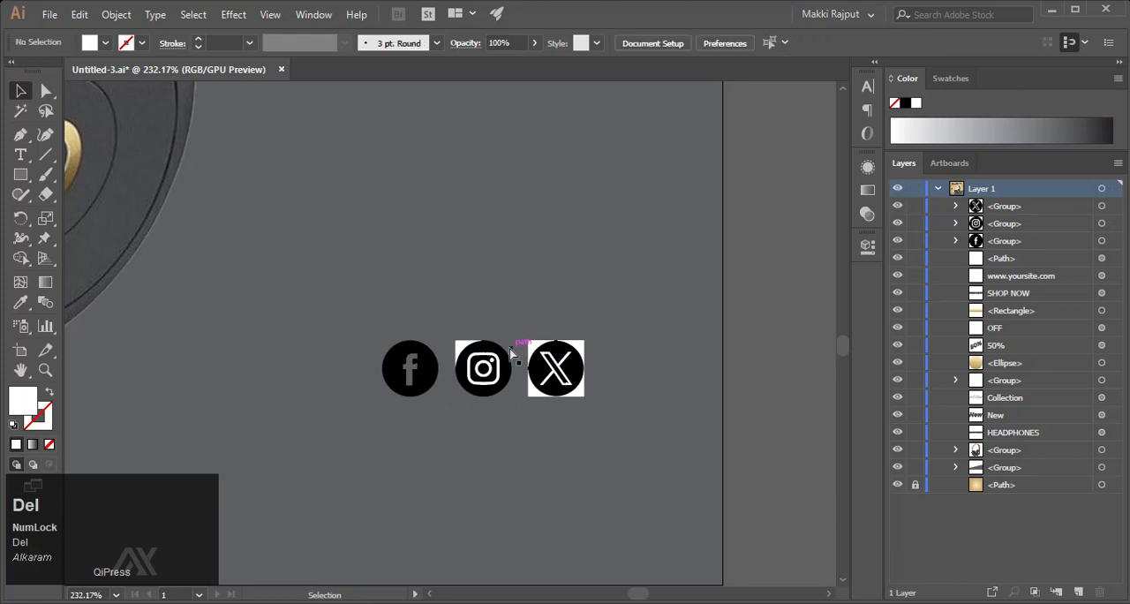
pyautogui.keyDown('ctrl'); pyautogui.click(461, 347); pyautogui.keyUp('ctrl')
pyautogui.press('Delete')
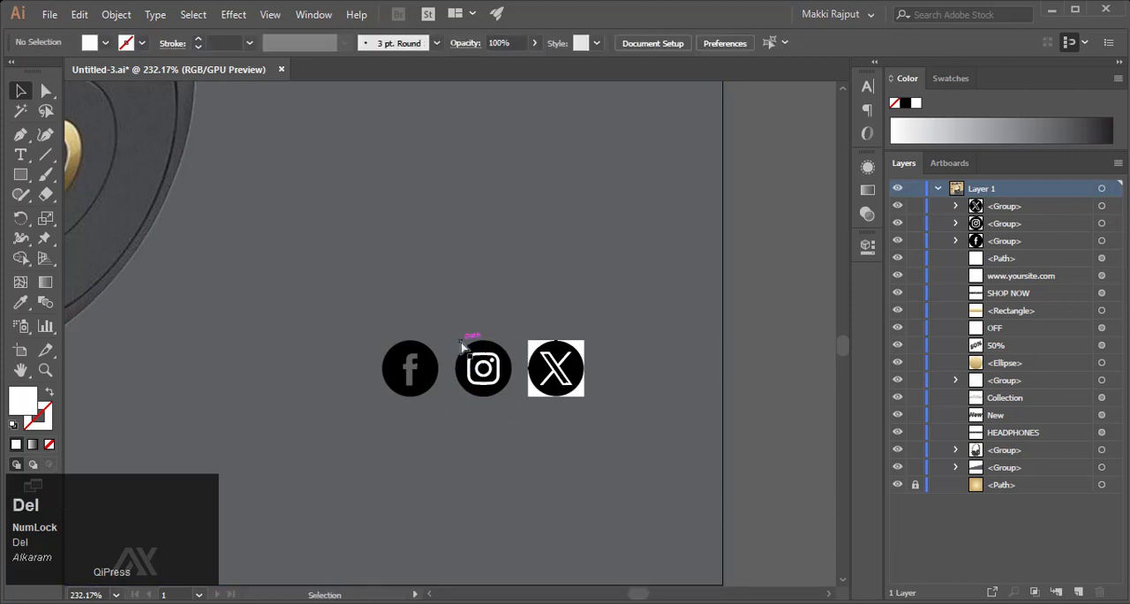
# - Delete the white background pieces around the X icon's circle and the white X glyph inside it
pyautogui.keyDown('ctrl'); pyautogui.click(585, 341); pyautogui.keyUp('ctrl')
pyautogui.press('Delete')
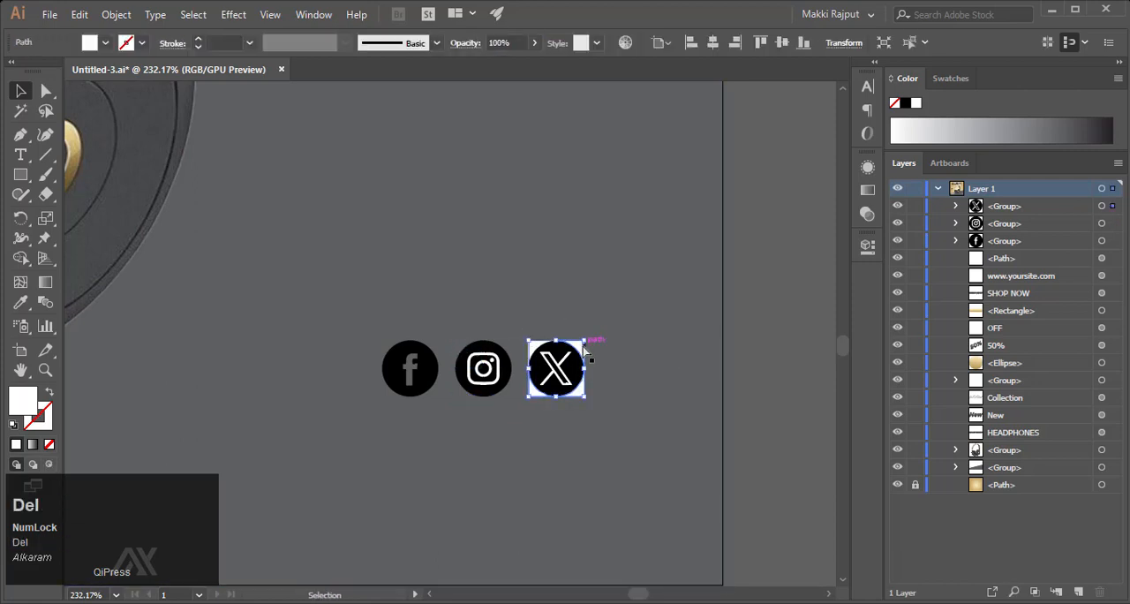
pyautogui.keyDown('ctrl'); pyautogui.click(533, 347); pyautogui.keyUp('ctrl')
pyautogui.press('Delete')
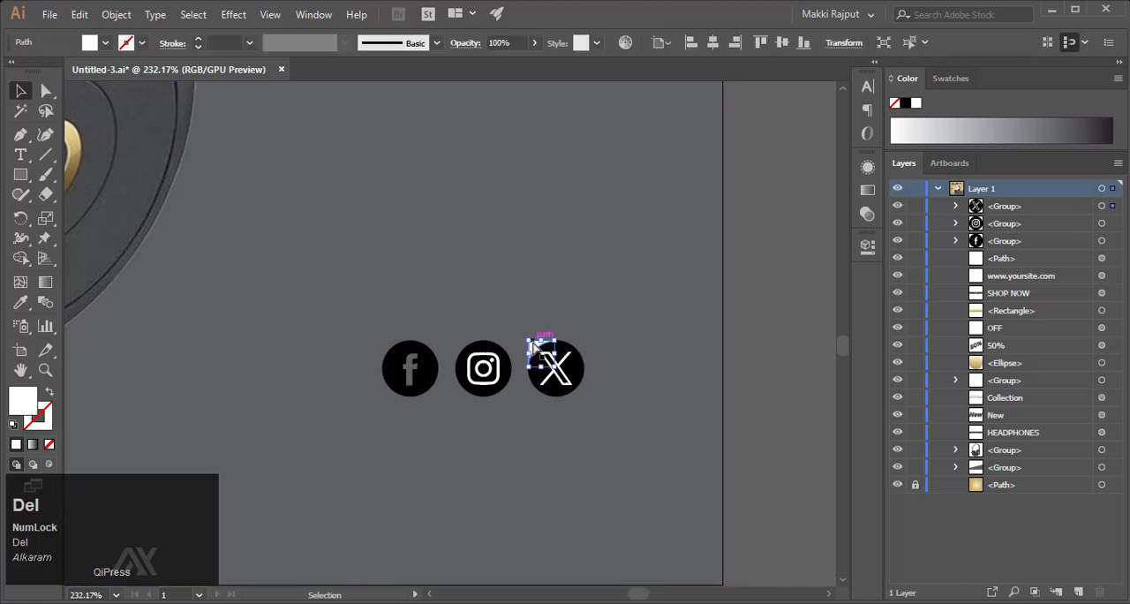
pyautogui.moveTo(530, 346); pyautogui.dragTo(815, 402)
pyautogui.click(686, 374)
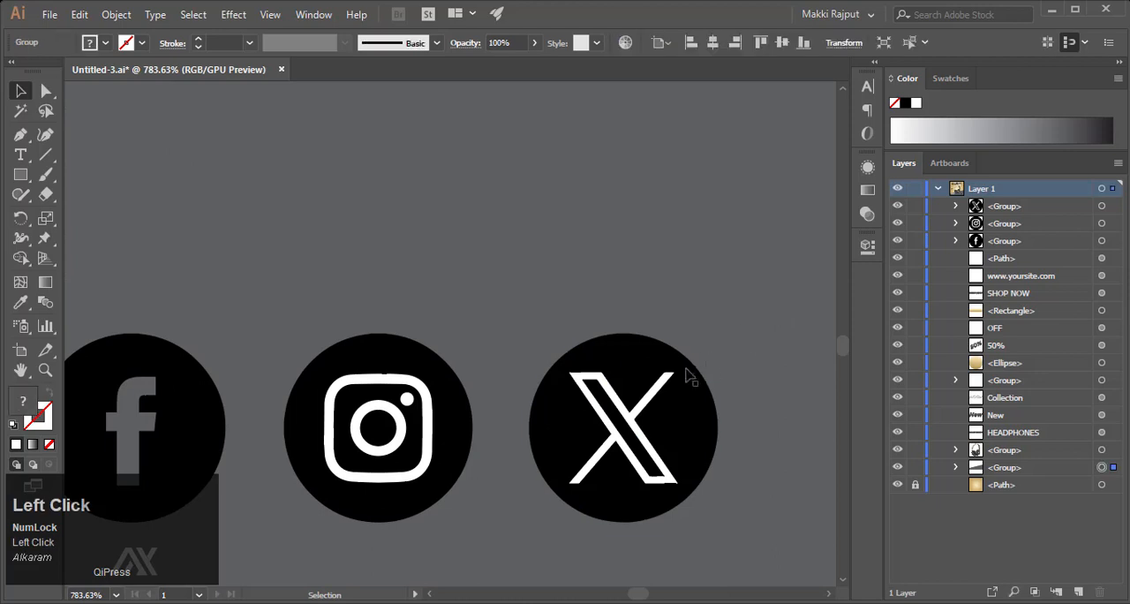
pyautogui.press('Delete')
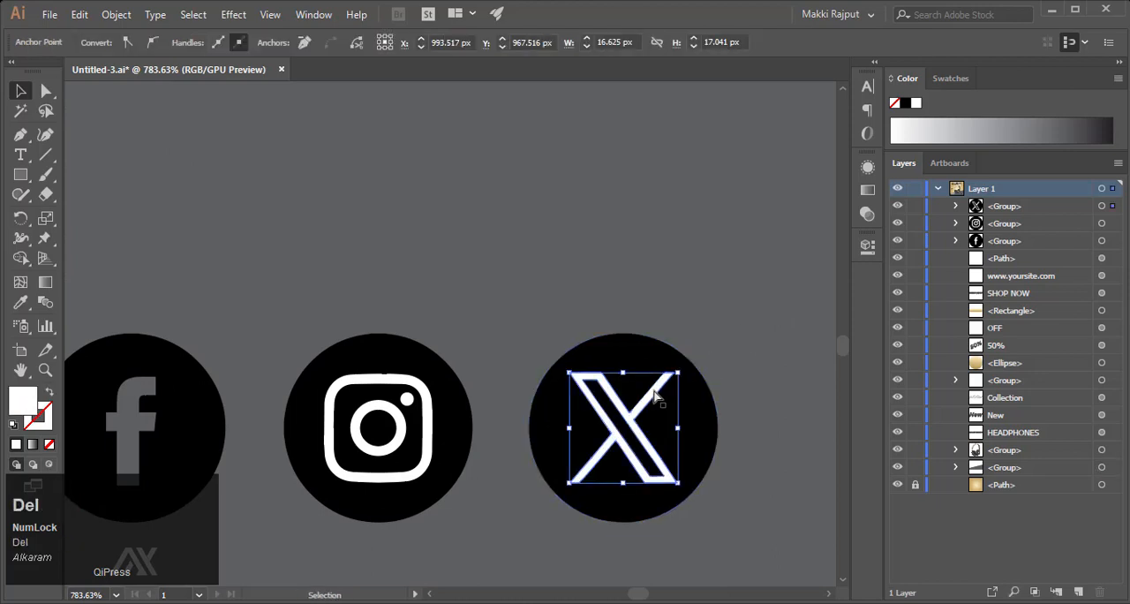
# - Delete the white camera outline, inner ring and dot from the Instagram icon
pyautogui.click(428, 436)
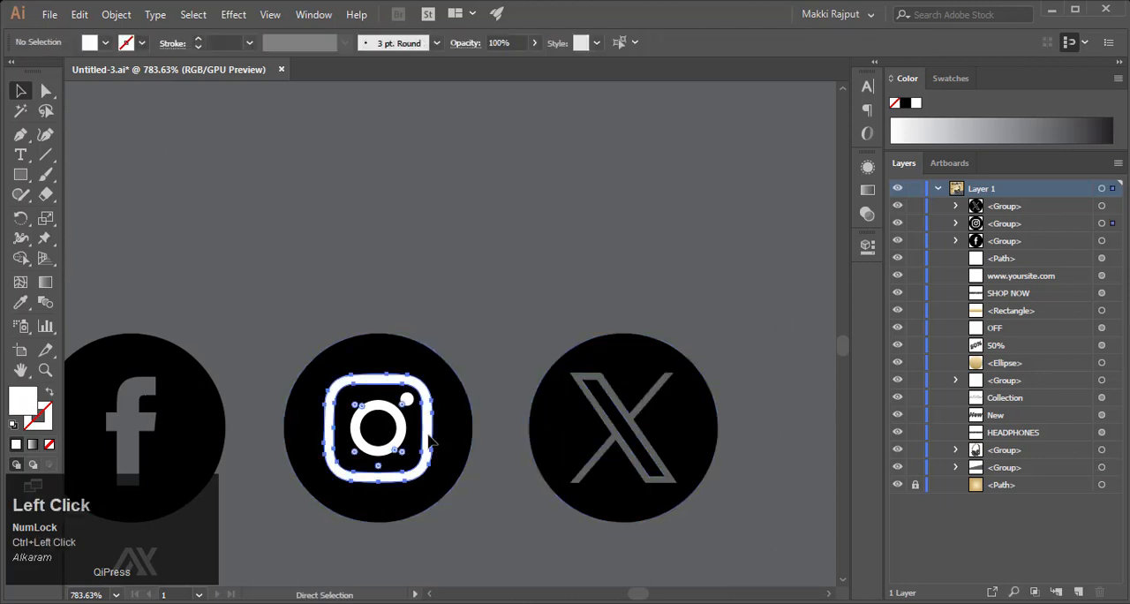
pyautogui.press('Delete')
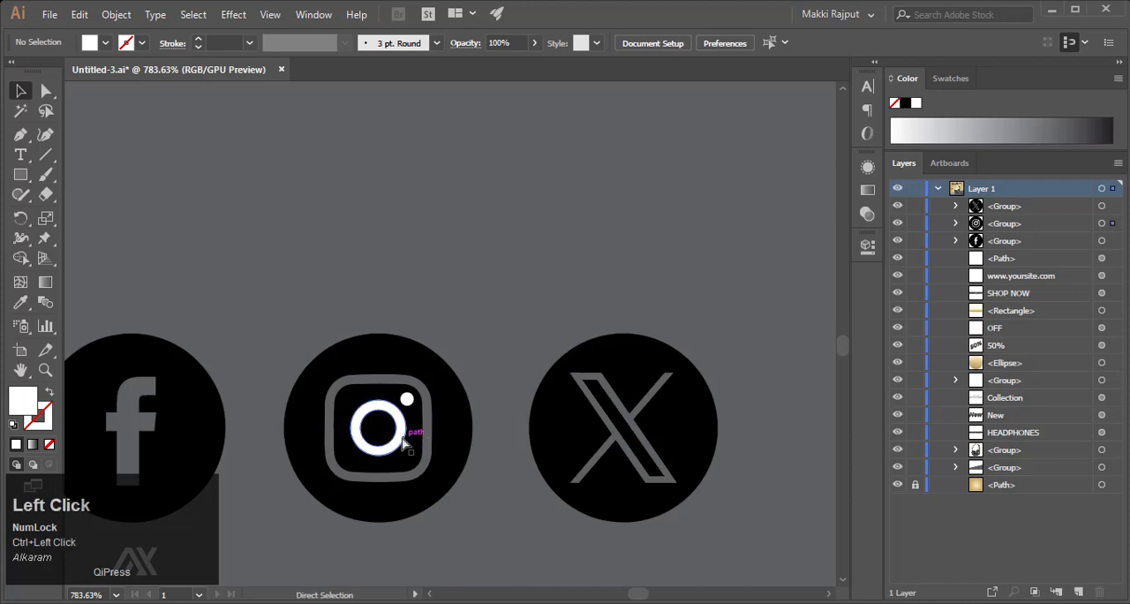
pyautogui.click(403, 446)
pyautogui.press('Delete')
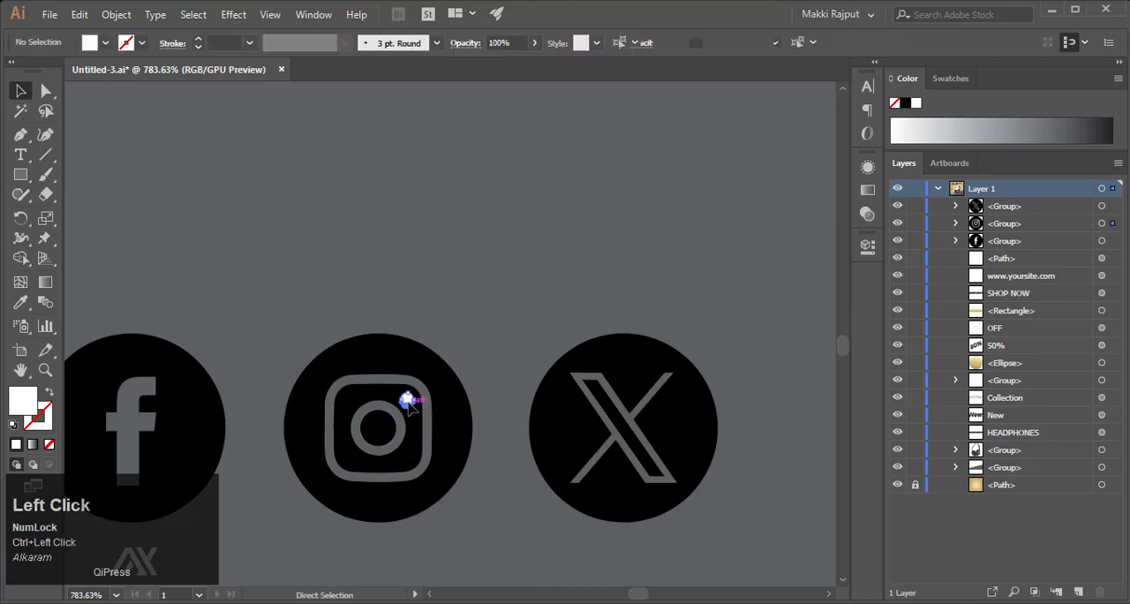
pyautogui.press('Delete')
# - Lock the group of grey bands behind the social icons
pyautogui.hotkey('ctrl', '-')
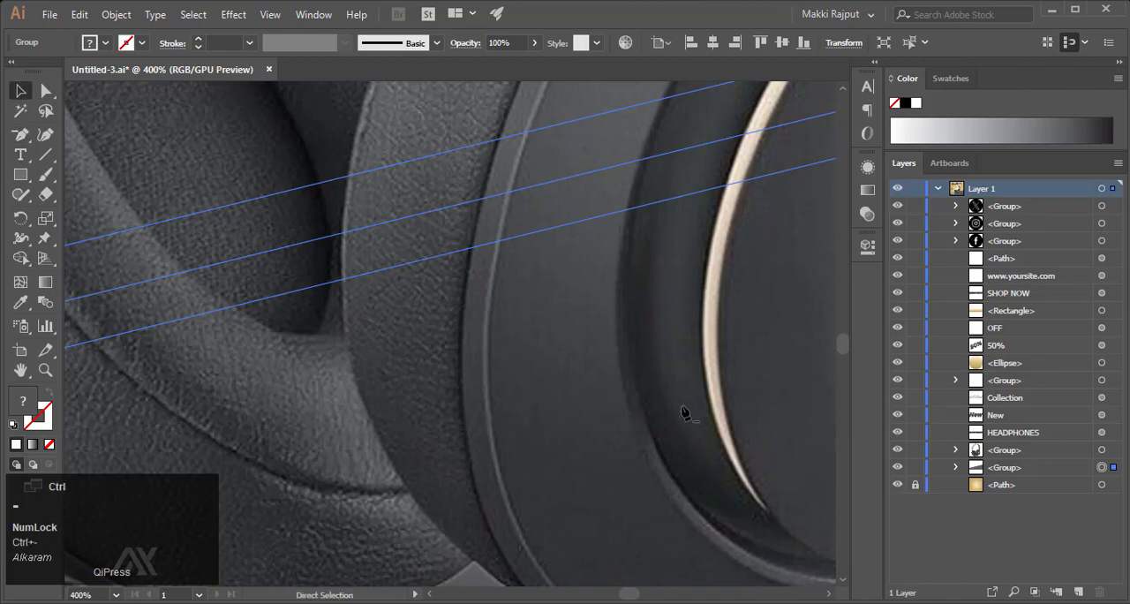
pyautogui.hotkey('ctrl', '-')
pyautogui.hotkey('ctrl', '0')
pyautogui.press('z')
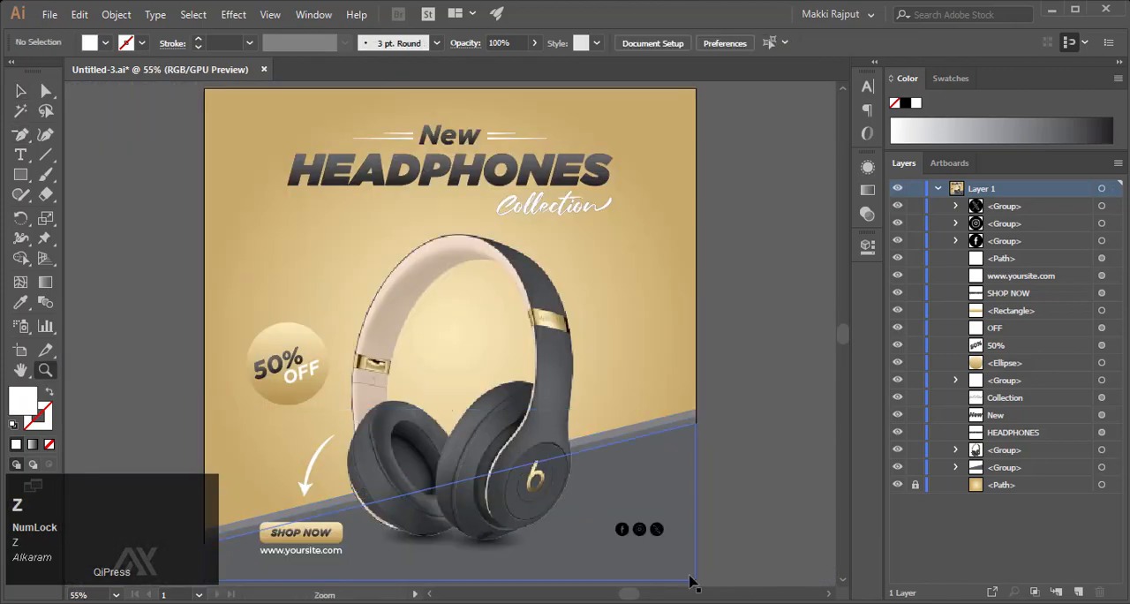
pyautogui.moveTo(689, 577); pyautogui.dragTo(842, 385)
pyautogui.moveTo(639, 509); pyautogui.dragTo(730, 432)
pyautogui.press('v')
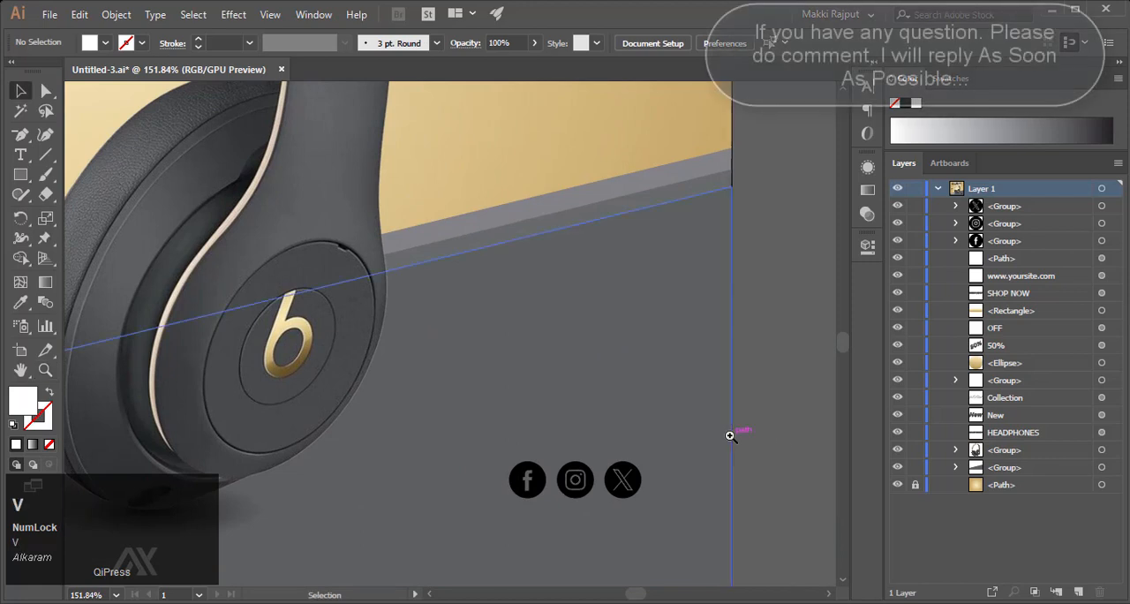
pyautogui.click(916, 467)
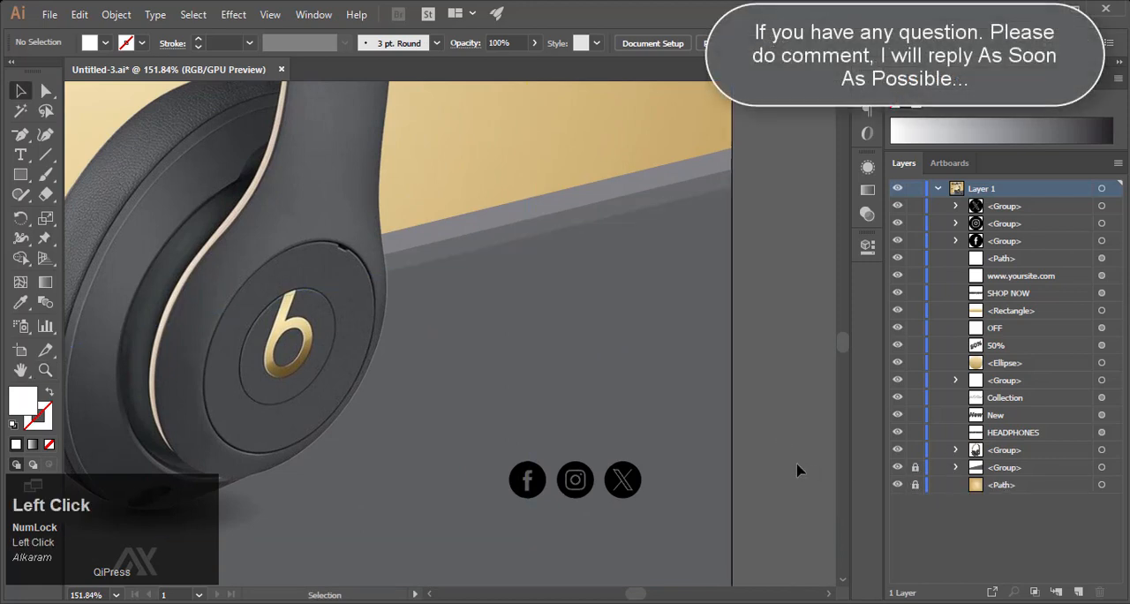
# - Group the Facebook, Instagram and X icons together and fill the group with white
pyautogui.scroll(-4, 608, 516)
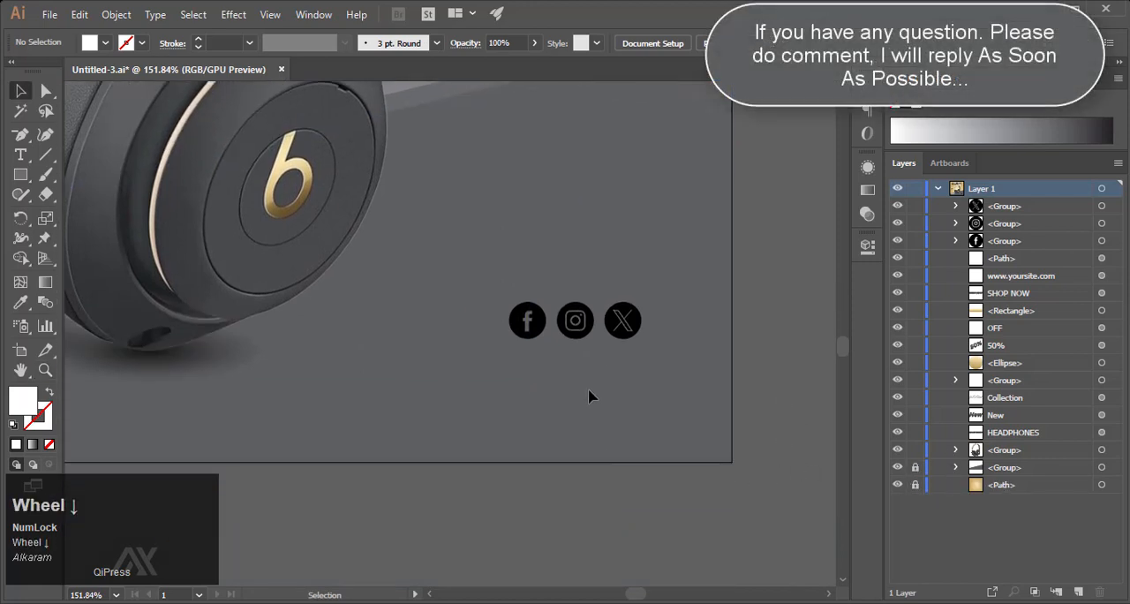
pyautogui.click(623, 322)
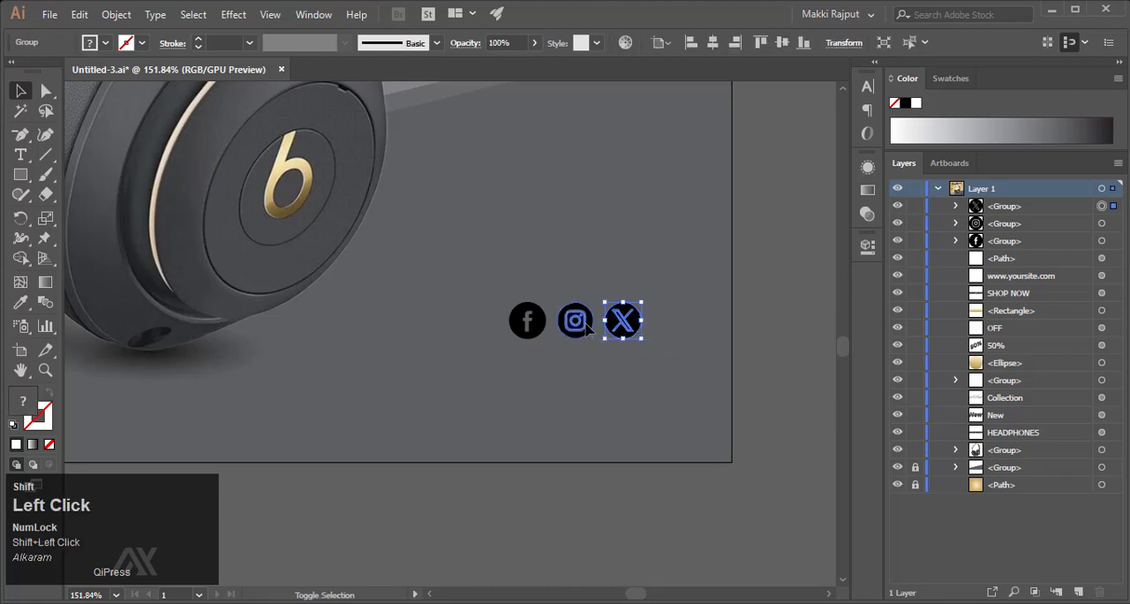
pyautogui.keyDown('shift'); pyautogui.click(585, 325); pyautogui.keyUp('shift')
pyautogui.keyDown('shift'); pyautogui.click(528, 325); pyautogui.keyUp('shift')
pyautogui.hotkey('ctrl', 'g')
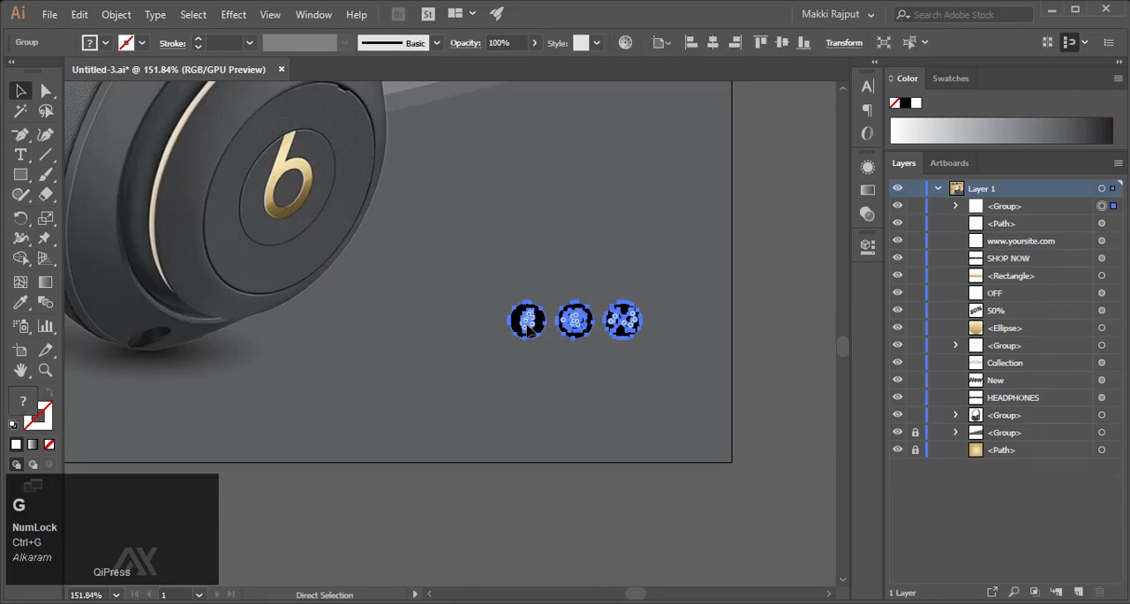
pyautogui.click(917, 104)
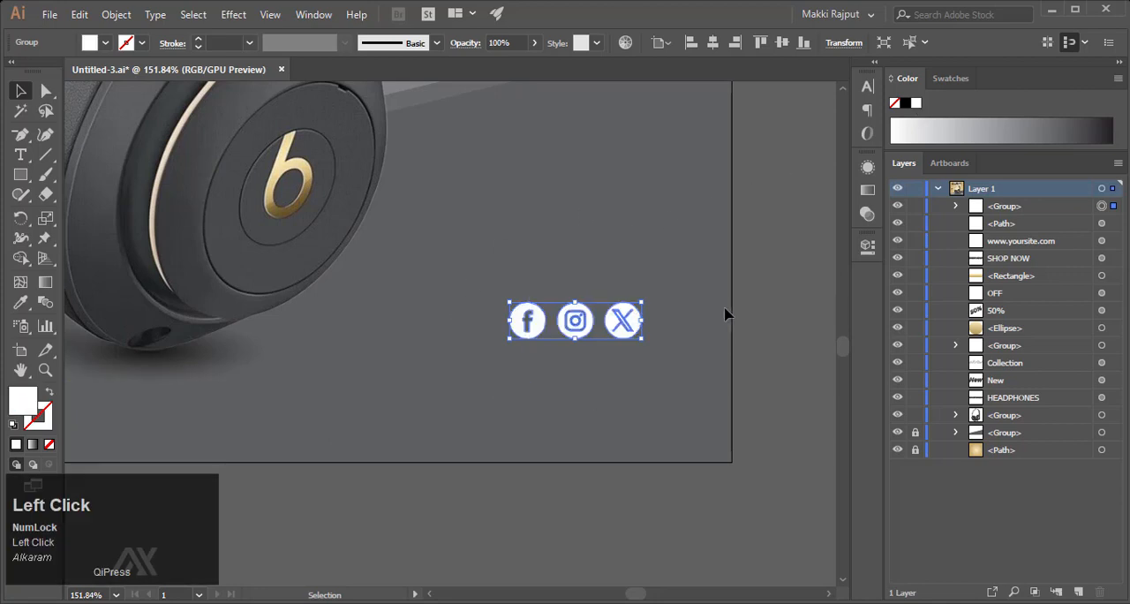
# - Deselect the social icons and examine the complete headphones design on the whole artboard
pyautogui.click(820, 326)
pyautogui.hotkey('ctrl', '-')
pyautogui.hotkey('ctrl', '-')
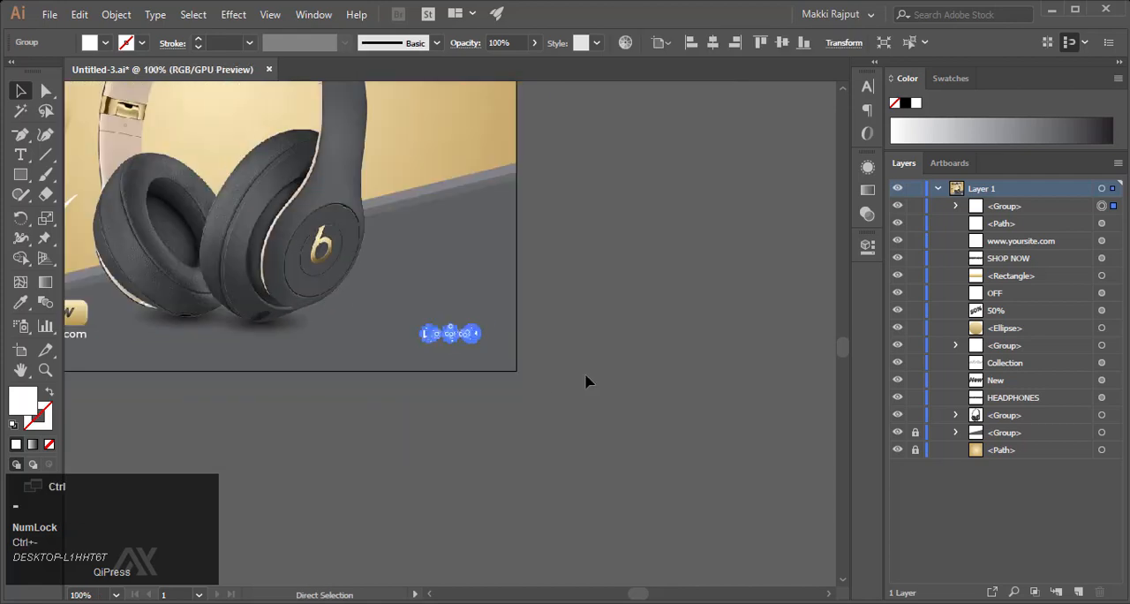
pyautogui.hscroll(-5, 586, 380)
pyautogui.scroll(3, 586, 380)
pyautogui.moveTo(654, 456); pyautogui.dragTo(795, 446)
pyautogui.click(755, 396)
pyautogui.moveTo(632, 429); pyautogui.dragTo(363, 460)
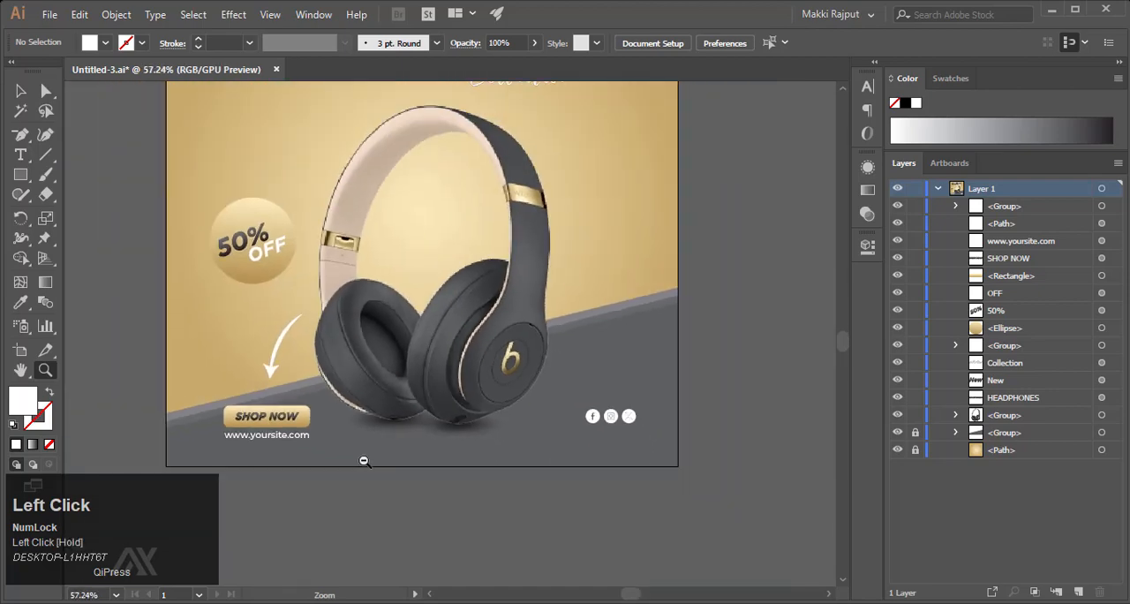
pyautogui.hscroll(-3, 364, 462)
pyautogui.scroll(3, 365, 462)
pyautogui.hotkey('ctrl', '0')
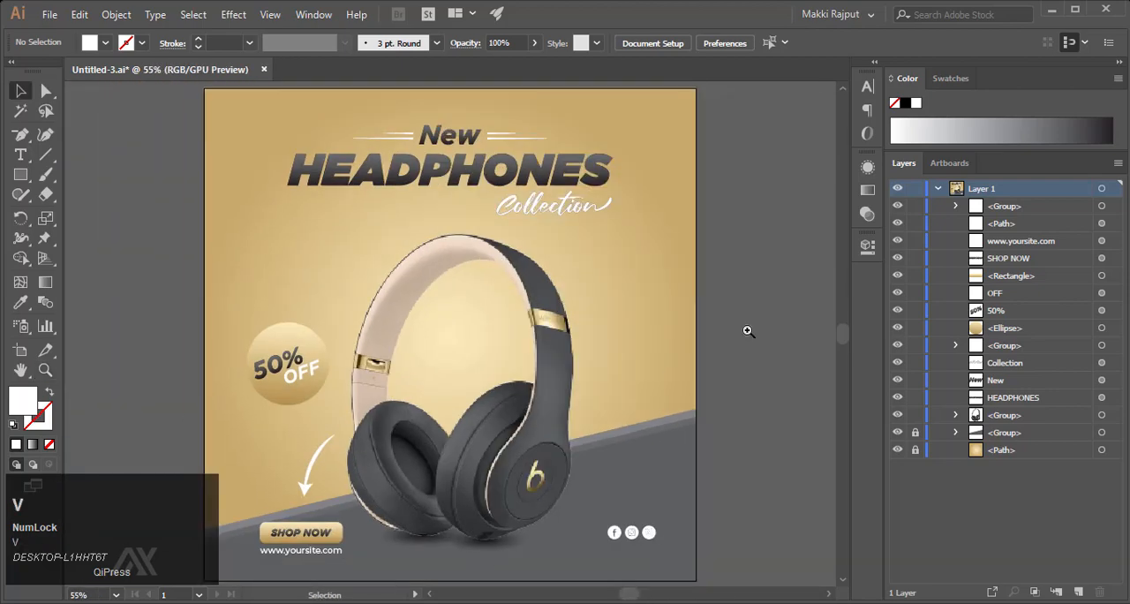
pyautogui.hotkey('ctrl', '-')
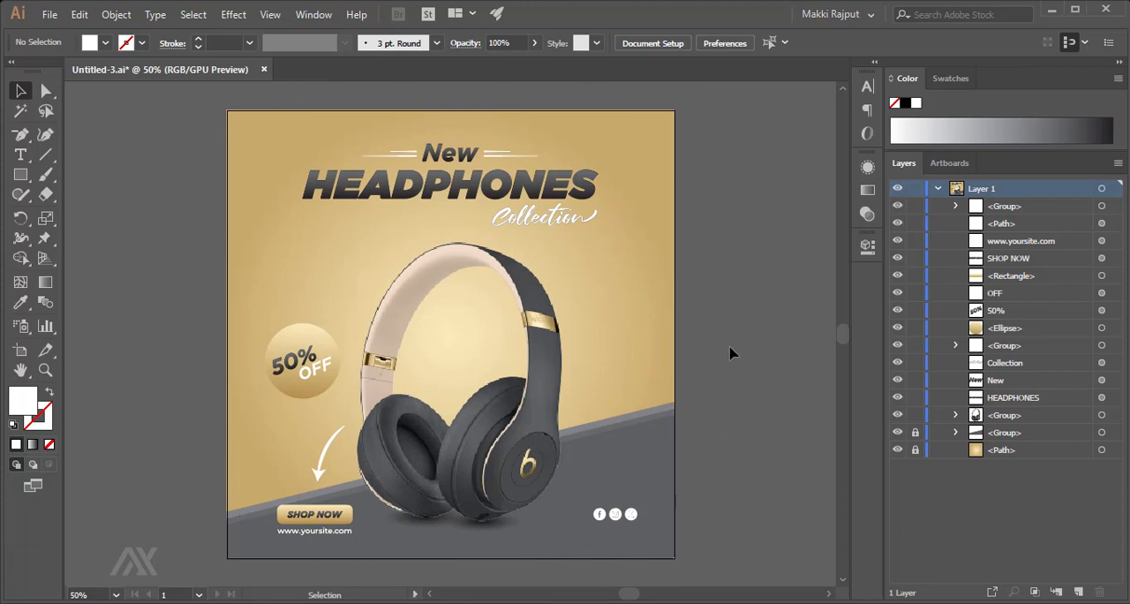
# - Examine the members of the title's decorative line group and of the headphones group with its shadow ellipses
pyautogui.click(955, 345)
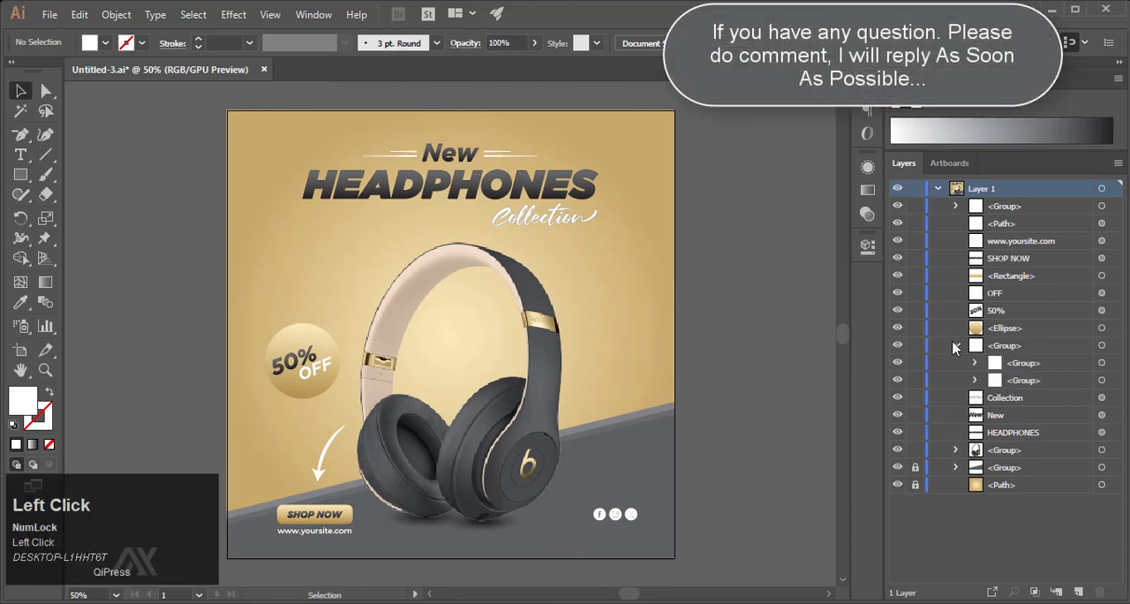
pyautogui.click(1101, 363)
pyautogui.click(1101, 380)
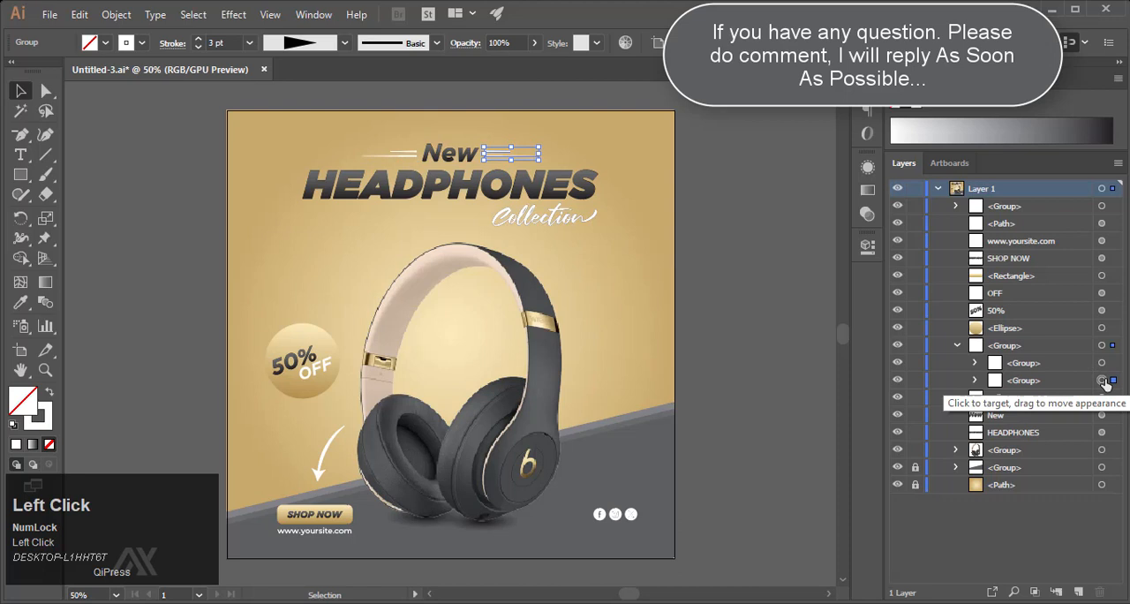
pyautogui.click(956, 450)
pyautogui.click(1101, 467)
pyautogui.click(1102, 502)
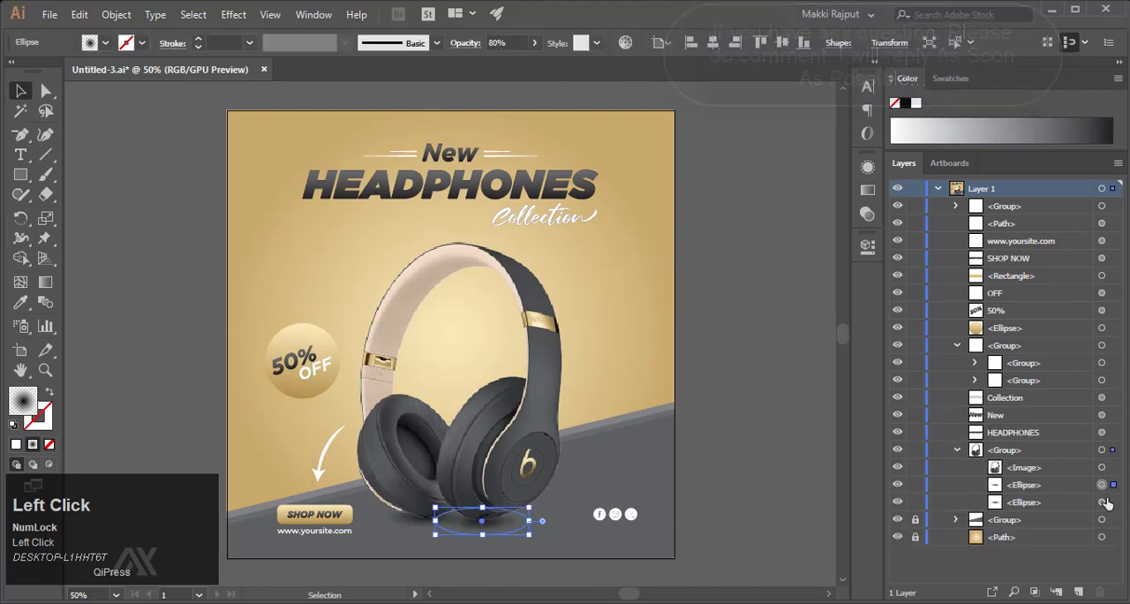
# - Unlock the group of grey bands and inspect each of its paths one by one
pyautogui.click(956, 519)
pyautogui.scroll(-1, 1068, 524)
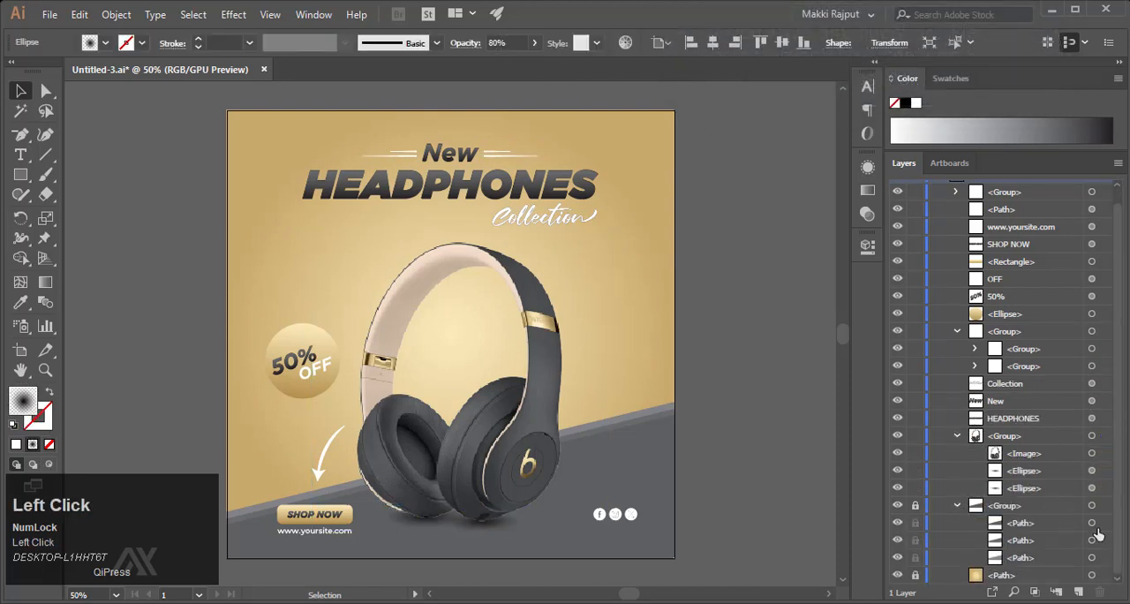
pyautogui.click(916, 505)
pyautogui.click(1093, 523)
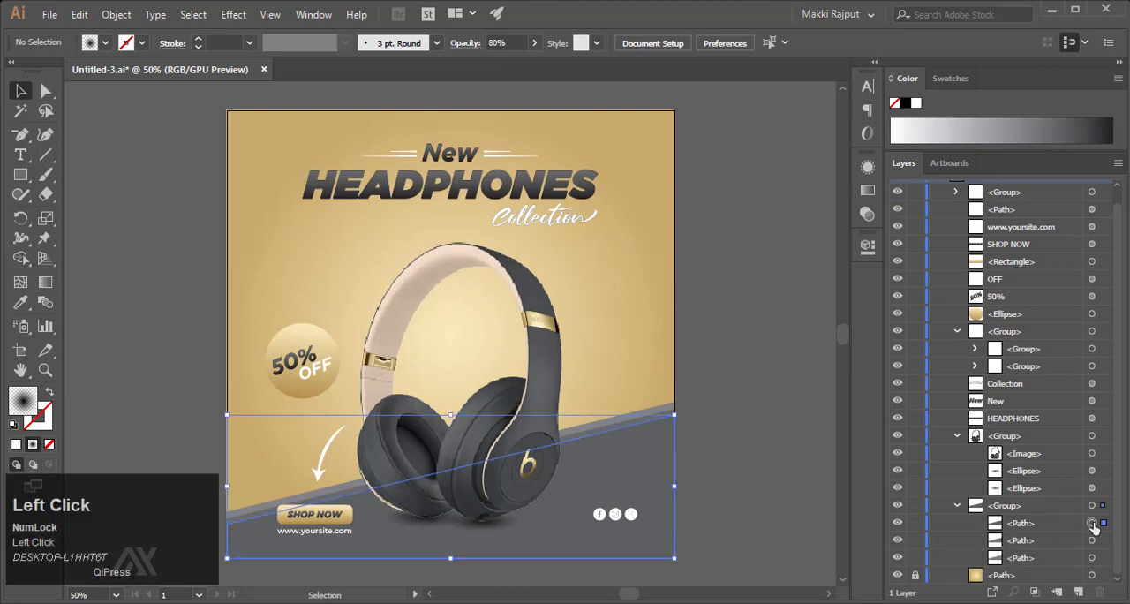
pyautogui.click(1093, 541)
pyautogui.click(1093, 559)
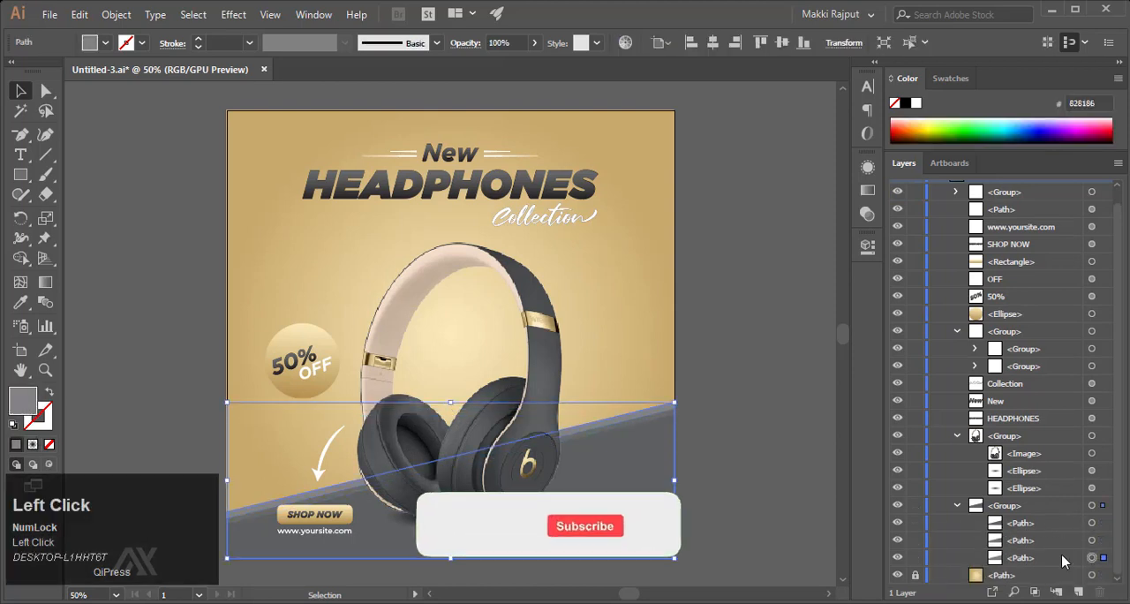
# - Collapse the expanded groups, inspect the members of the social icons group and clear the selection
pyautogui.click(959, 506)
pyautogui.click(957, 450)
pyautogui.click(956, 346)
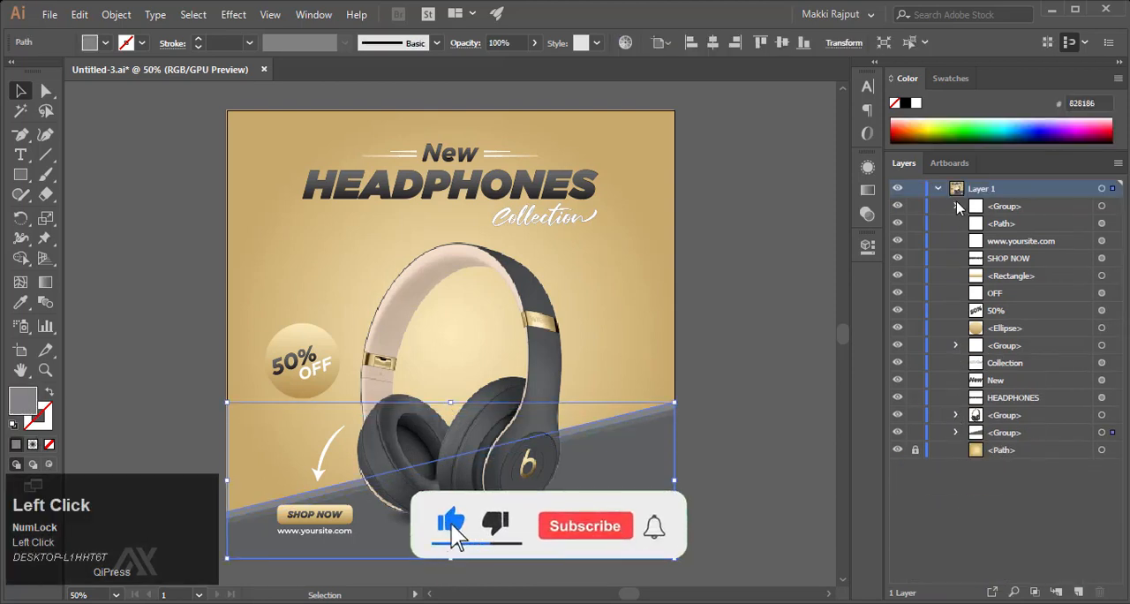
pyautogui.click(957, 207)
pyautogui.click(1102, 241)
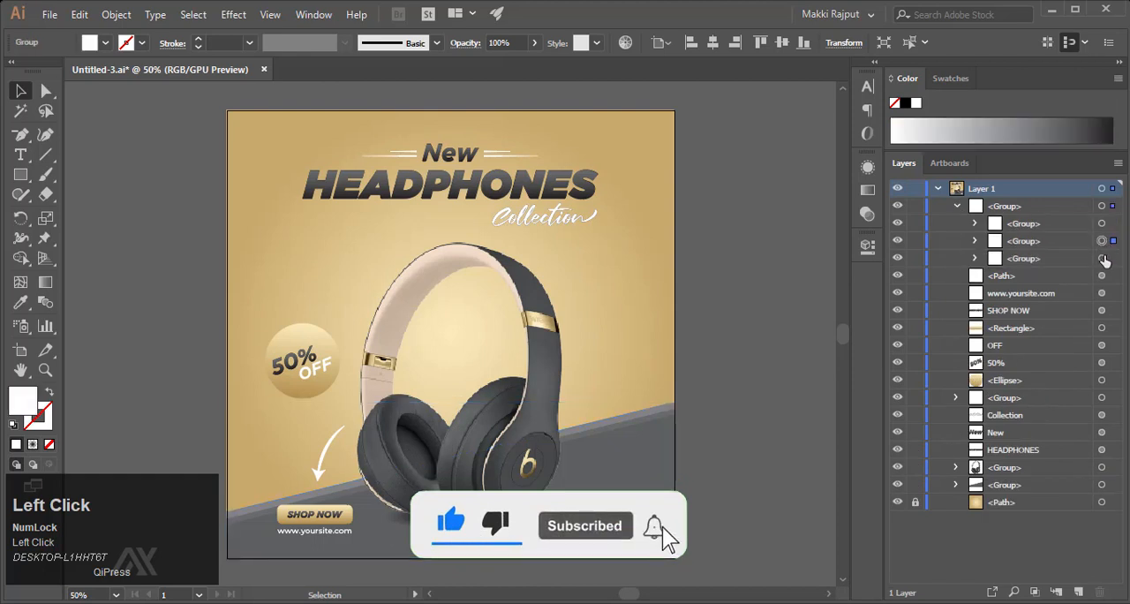
pyautogui.click(957, 205)
pyautogui.click(747, 254)
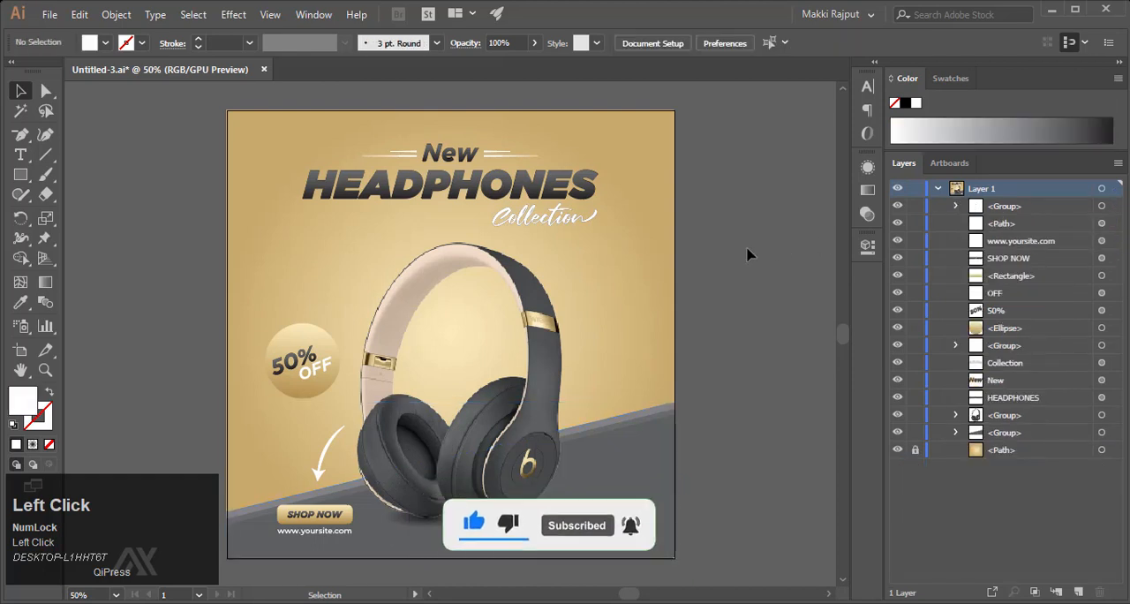